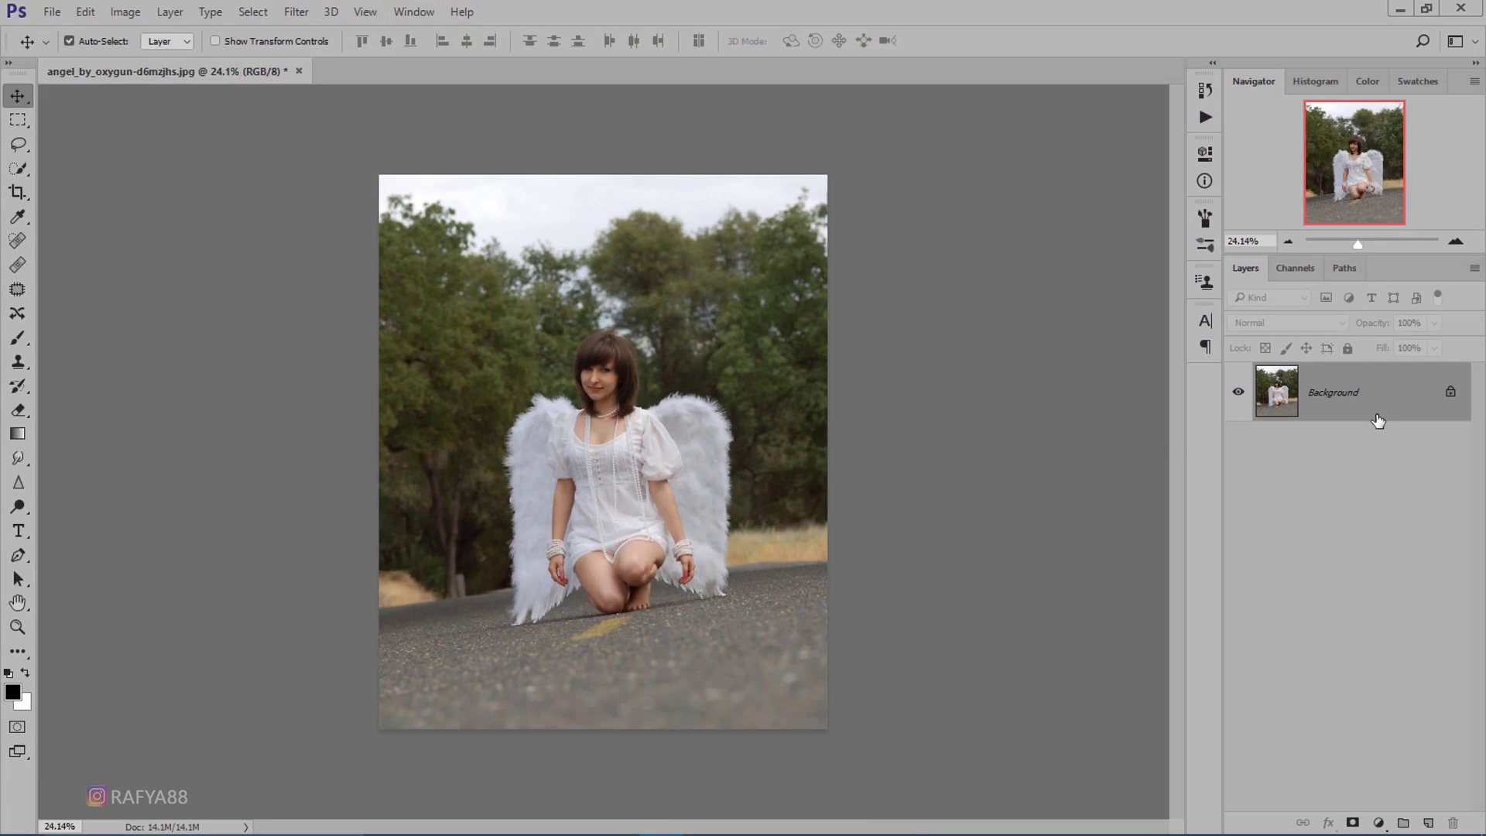
Add a Curves adjustment layer lifting the RGB midtones to brighten the angel photo.
click(1378, 822)
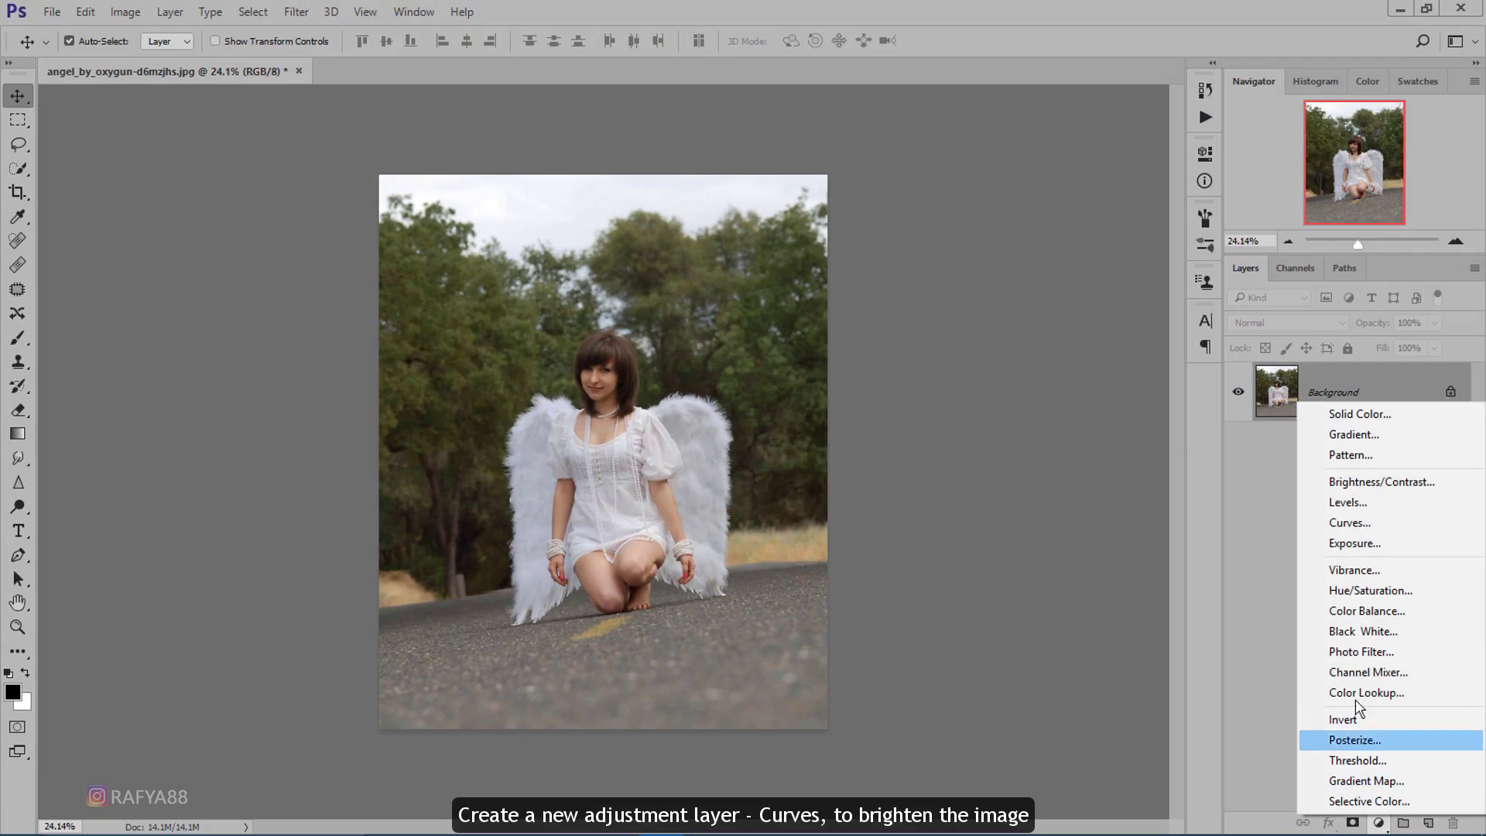
click(1438, 530)
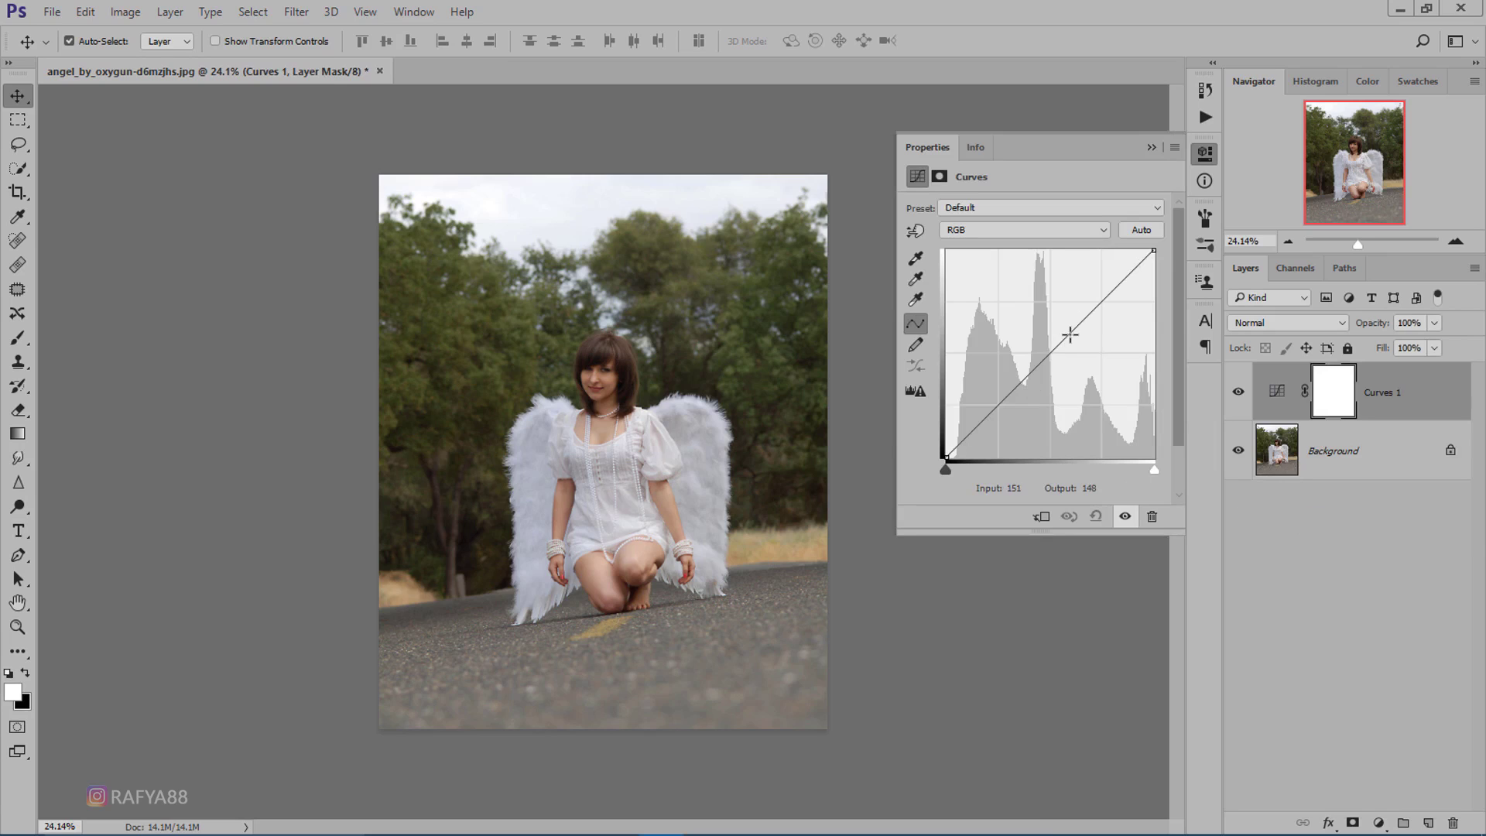
drag(1068, 331, 1054, 329)
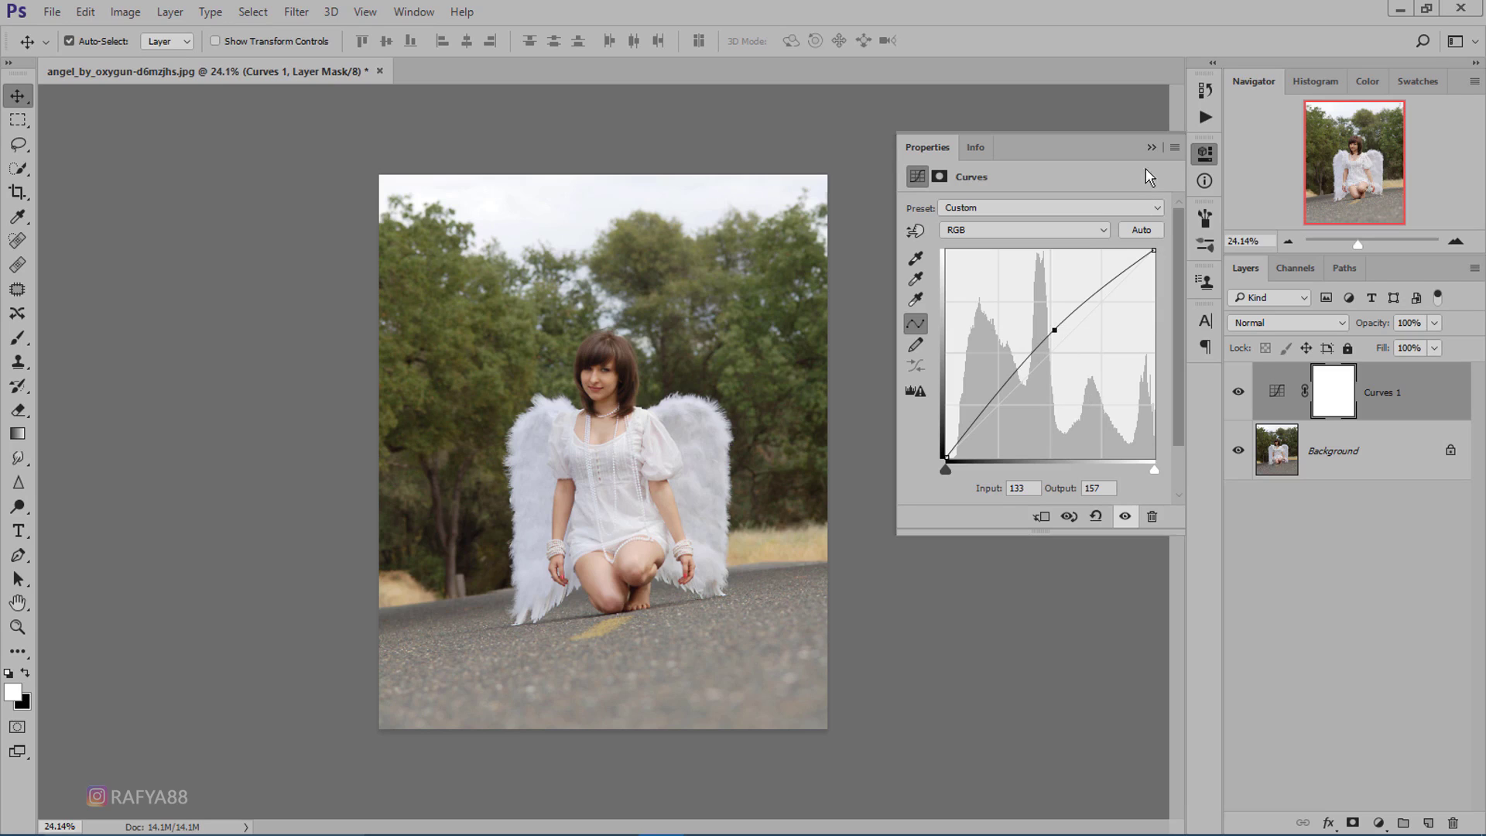
click(1149, 148)
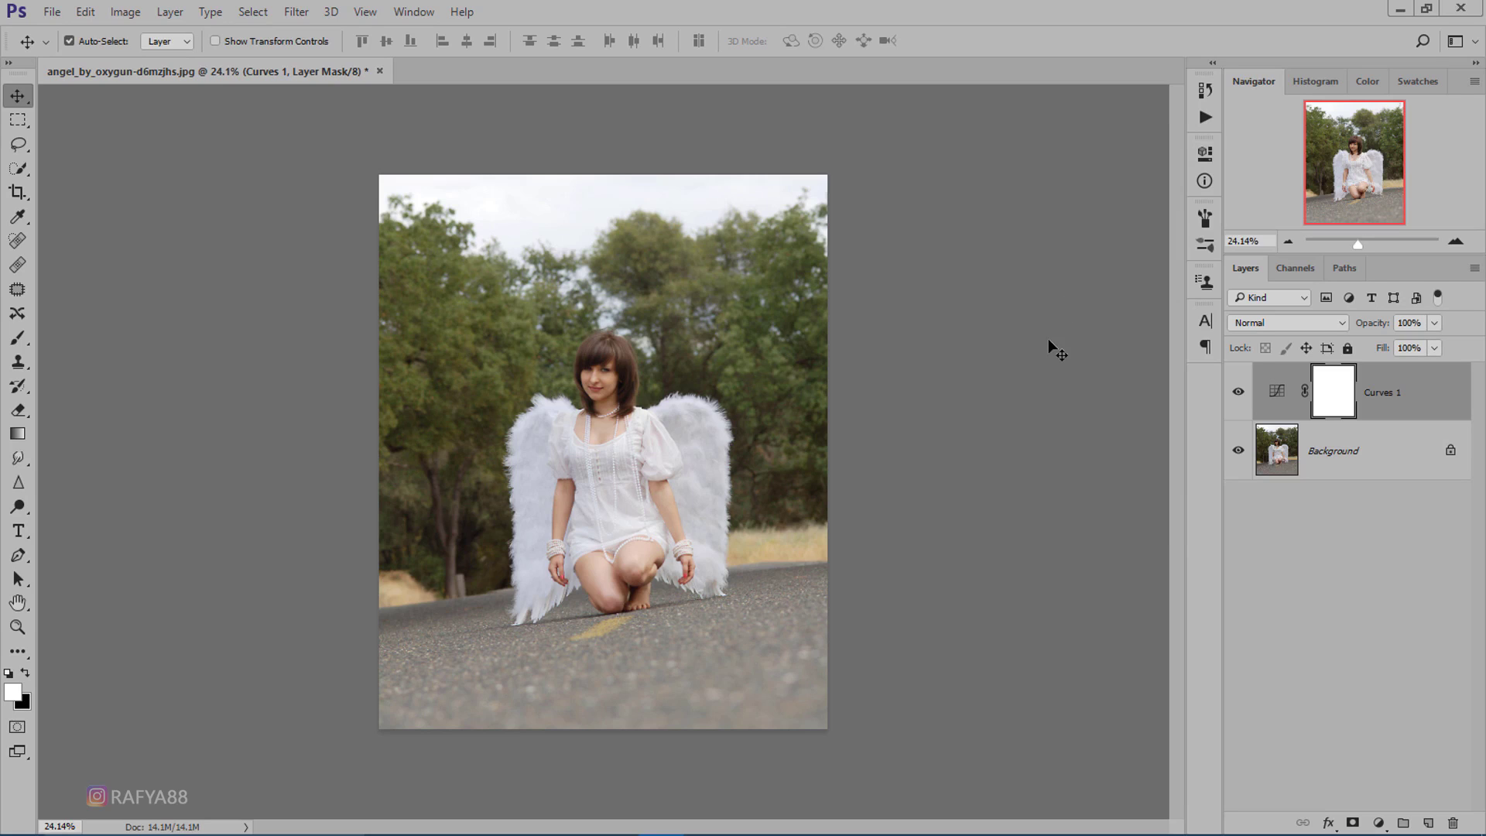
click(1236, 392)
Add a Brightness/Contrast adjustment layer with brightness -28 and contrast 13.
click(1378, 822)
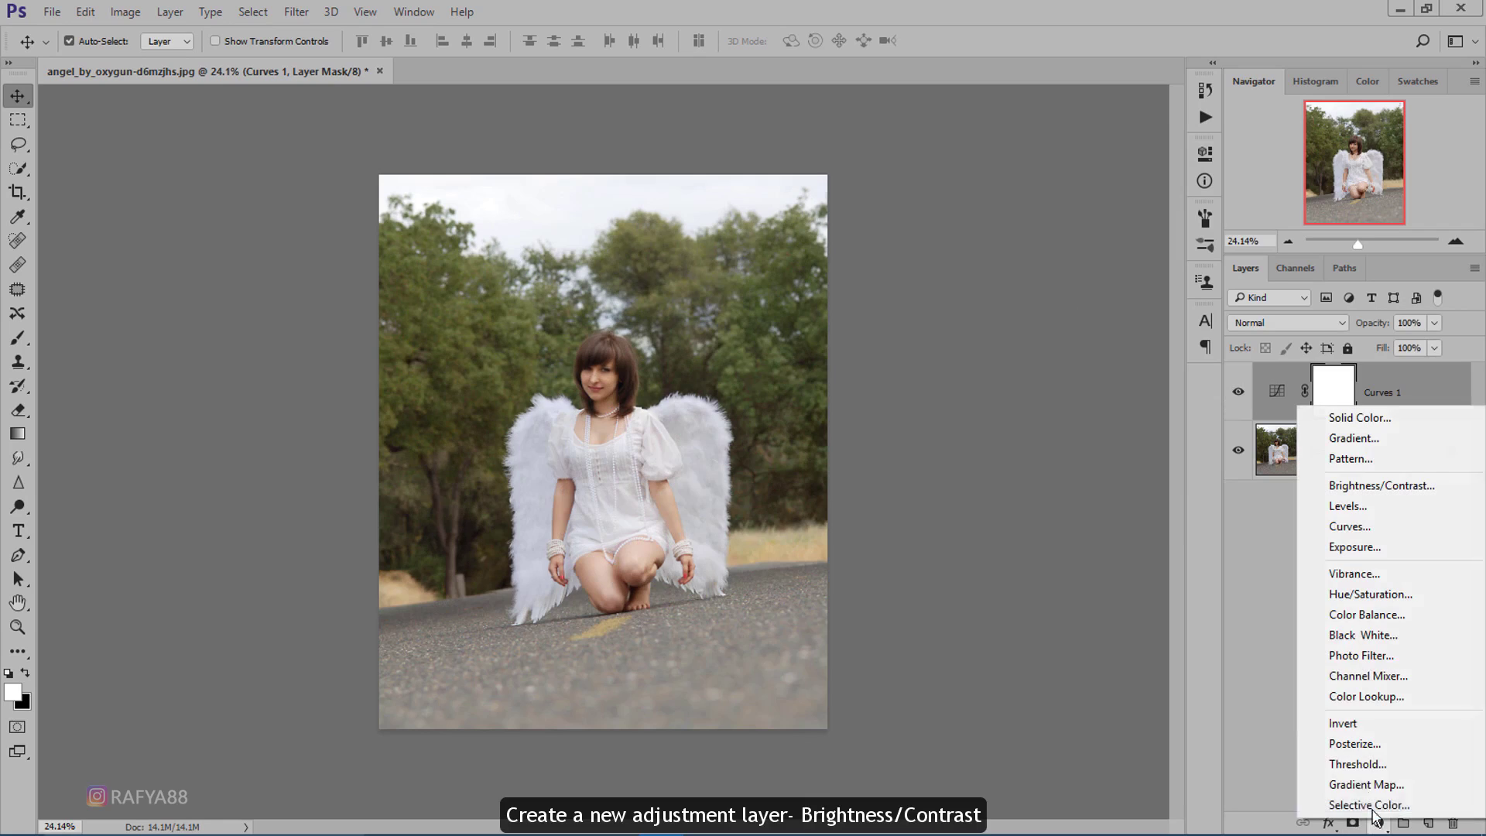
click(1449, 485)
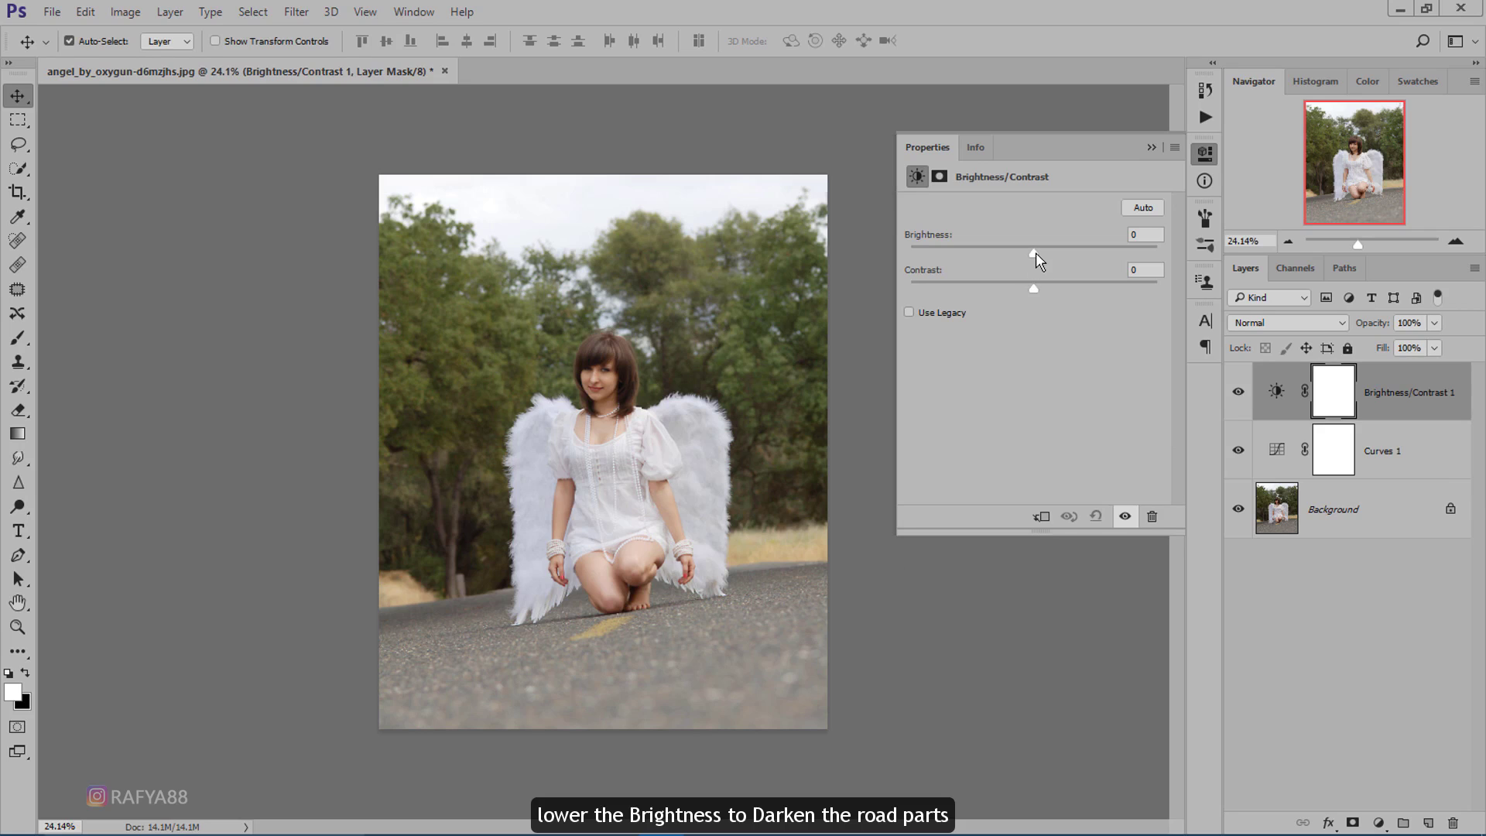
drag(1035, 252, 1013, 252)
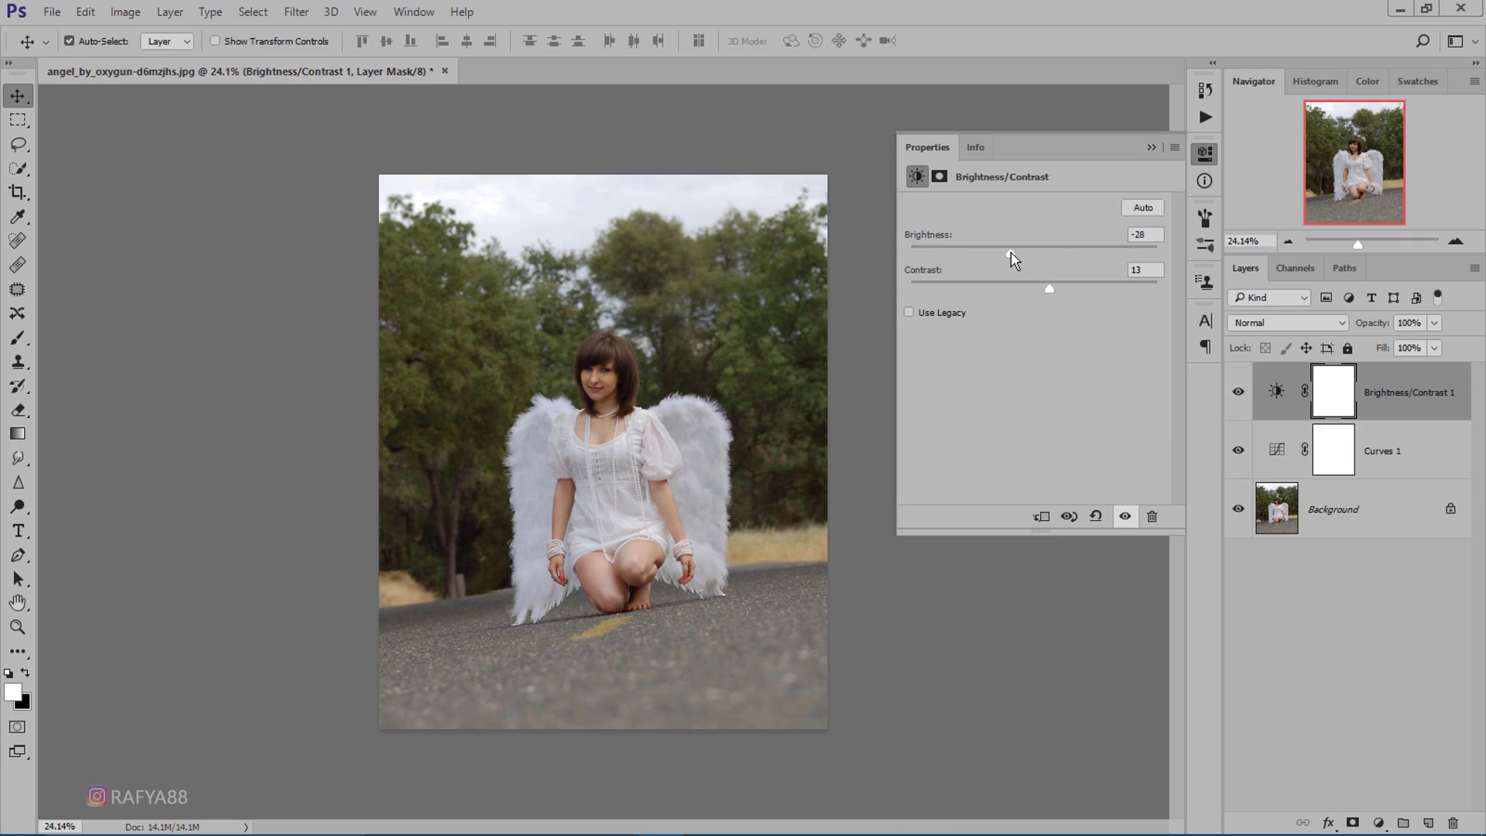
click(1152, 147)
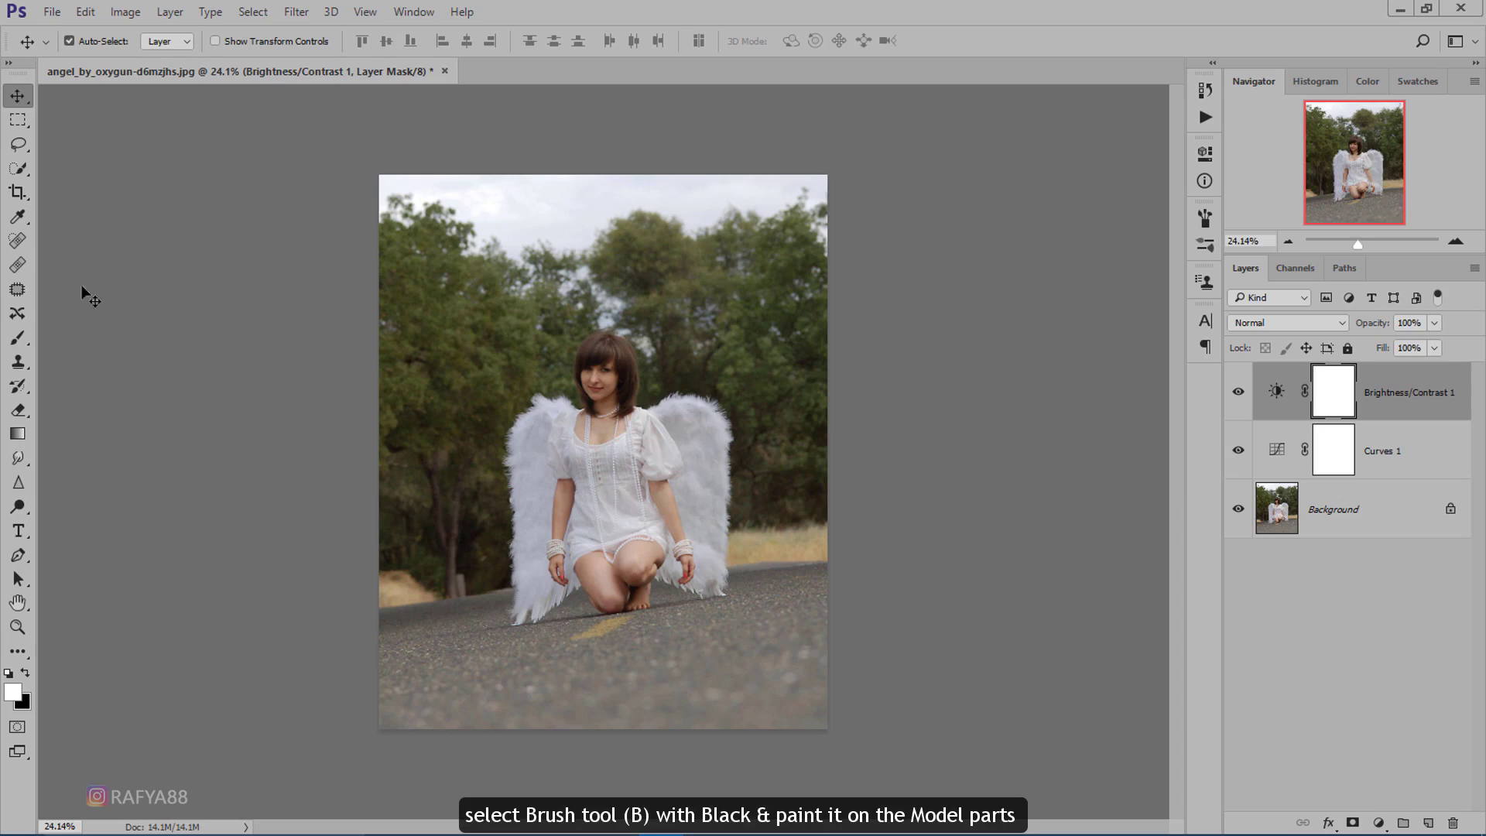
Paint black on the Brightness/Contrast mask over the kneeling model to exclude her from darkening.
click(17, 338)
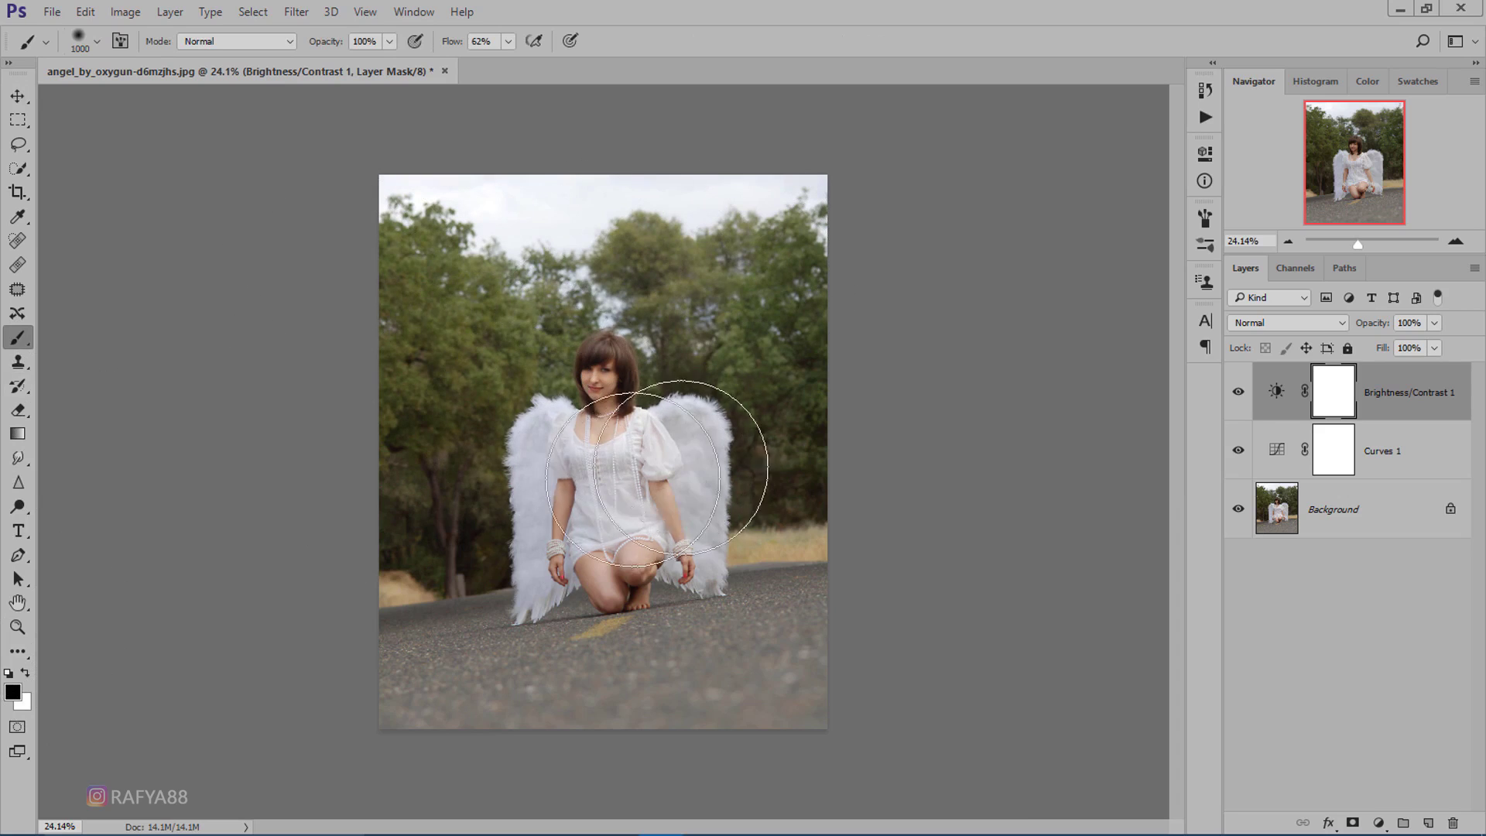
drag(680, 497, 368, 650)
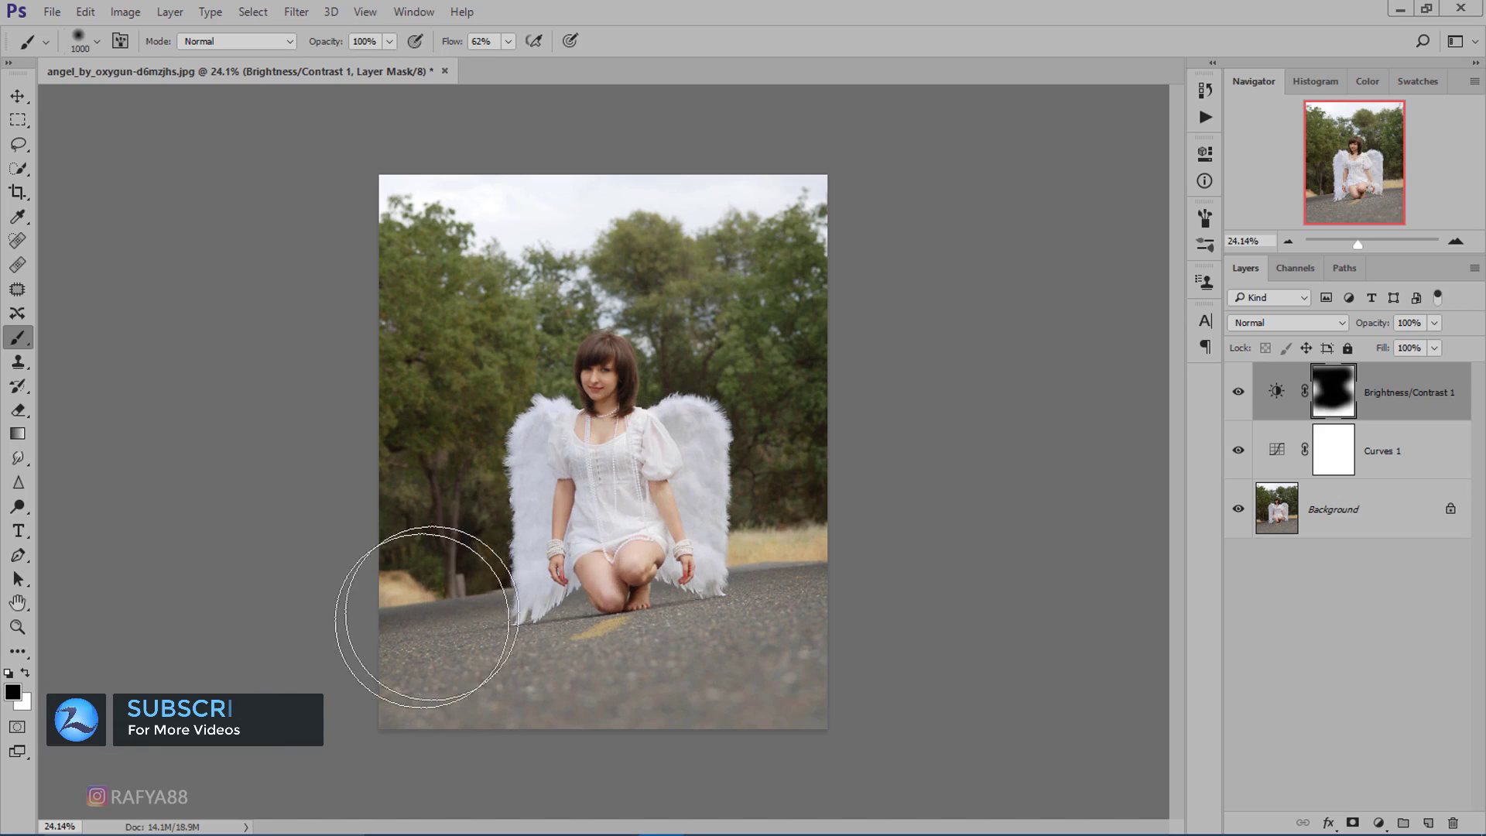
click(1238, 392)
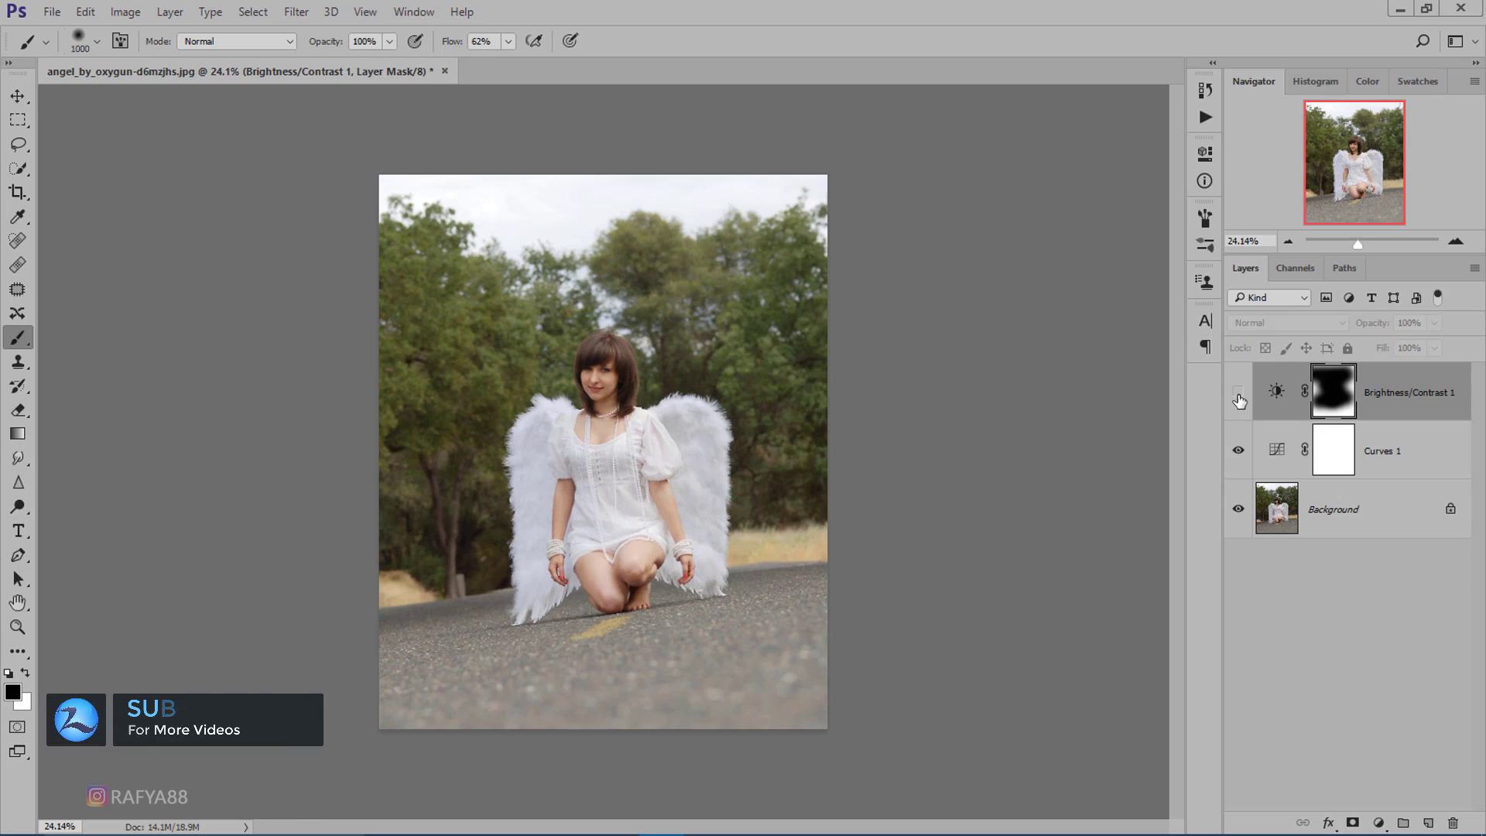
click(1238, 393)
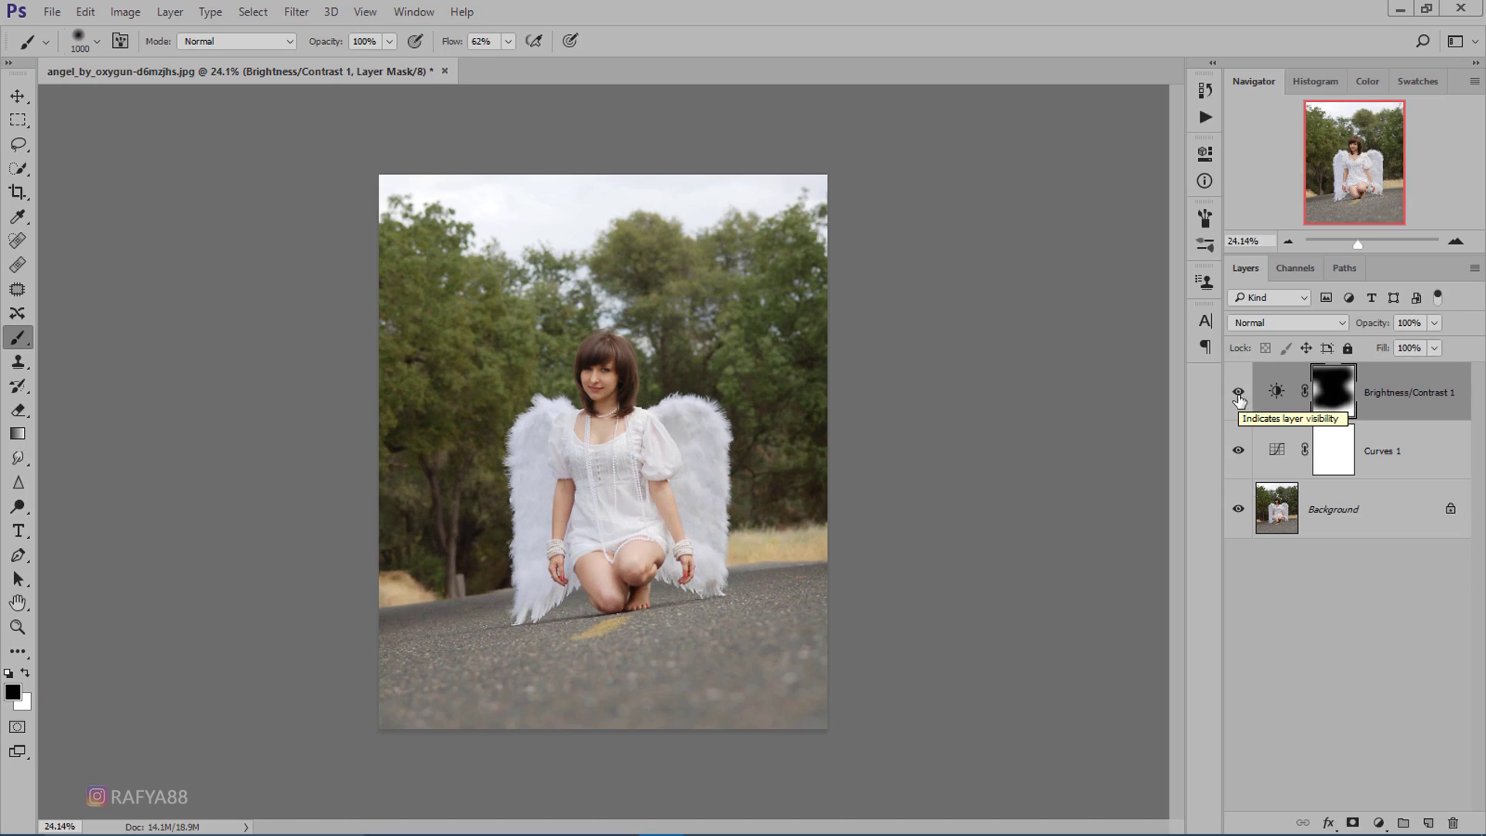
click(1238, 393)
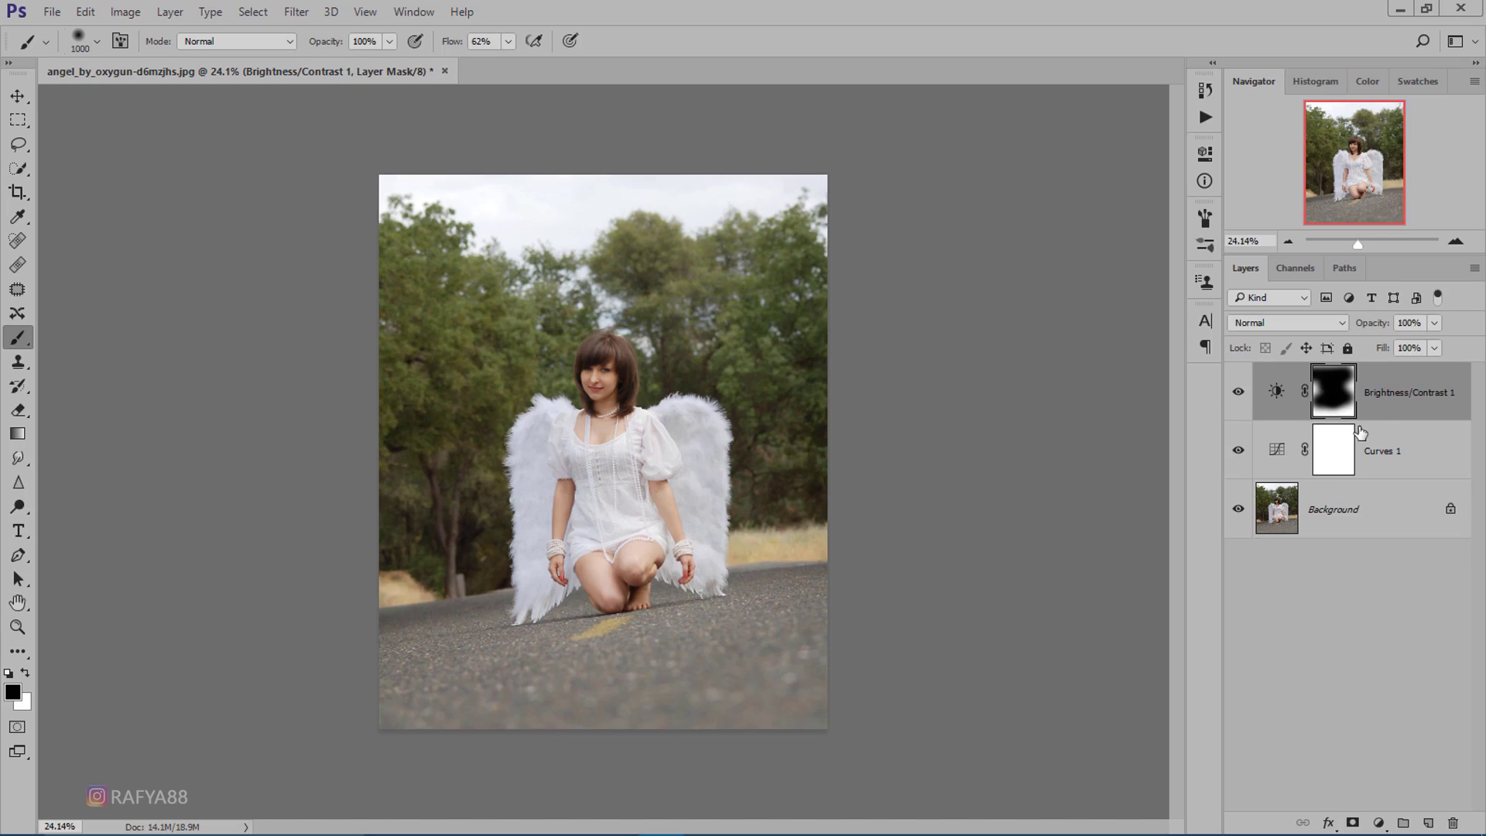
Add a Hue/Saturation layer on the sampled Greens range with saturation +53 and hue -13.
click(1401, 408)
click(1378, 822)
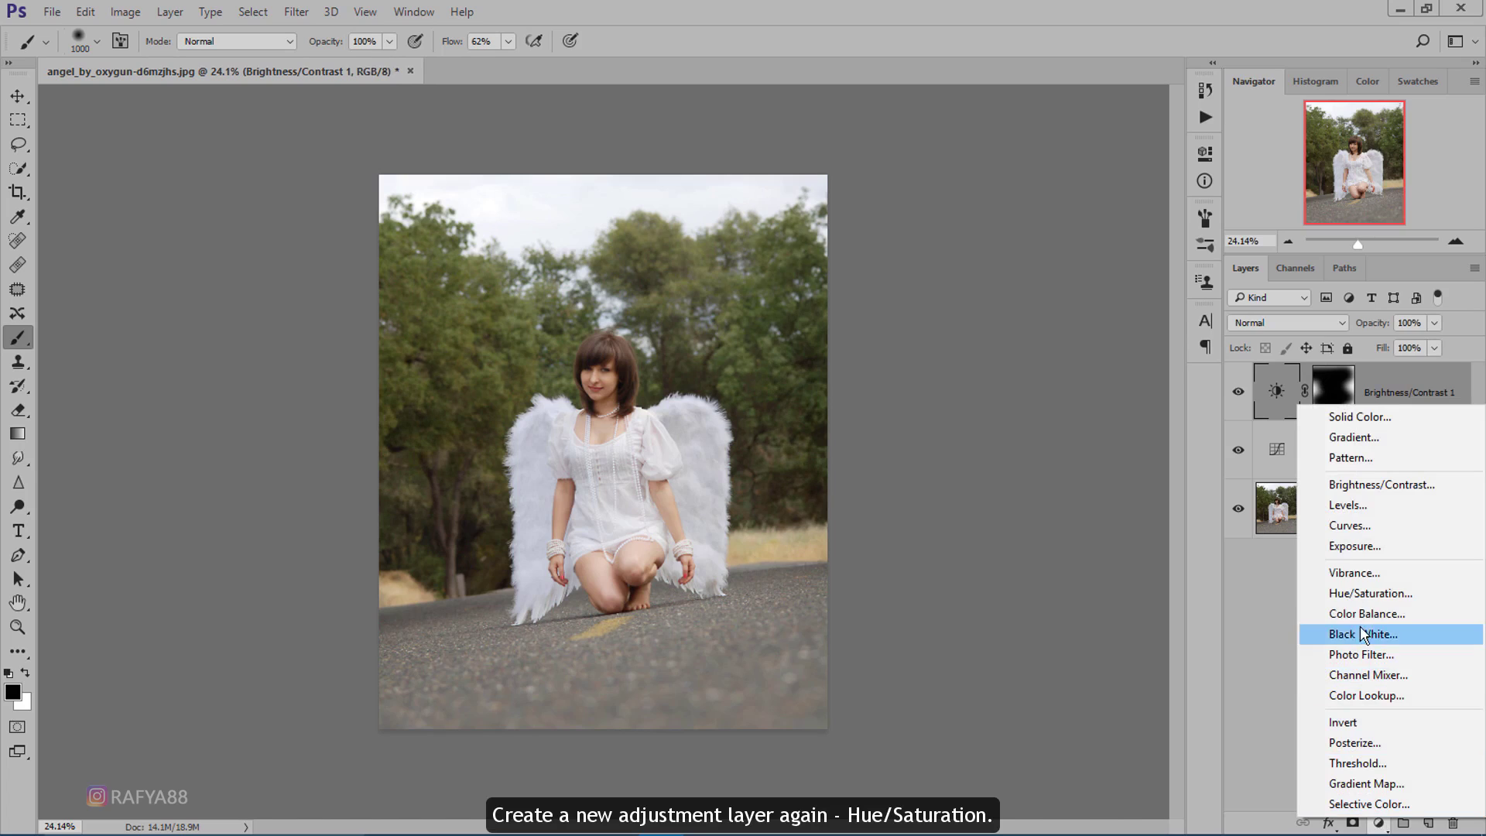
click(1369, 593)
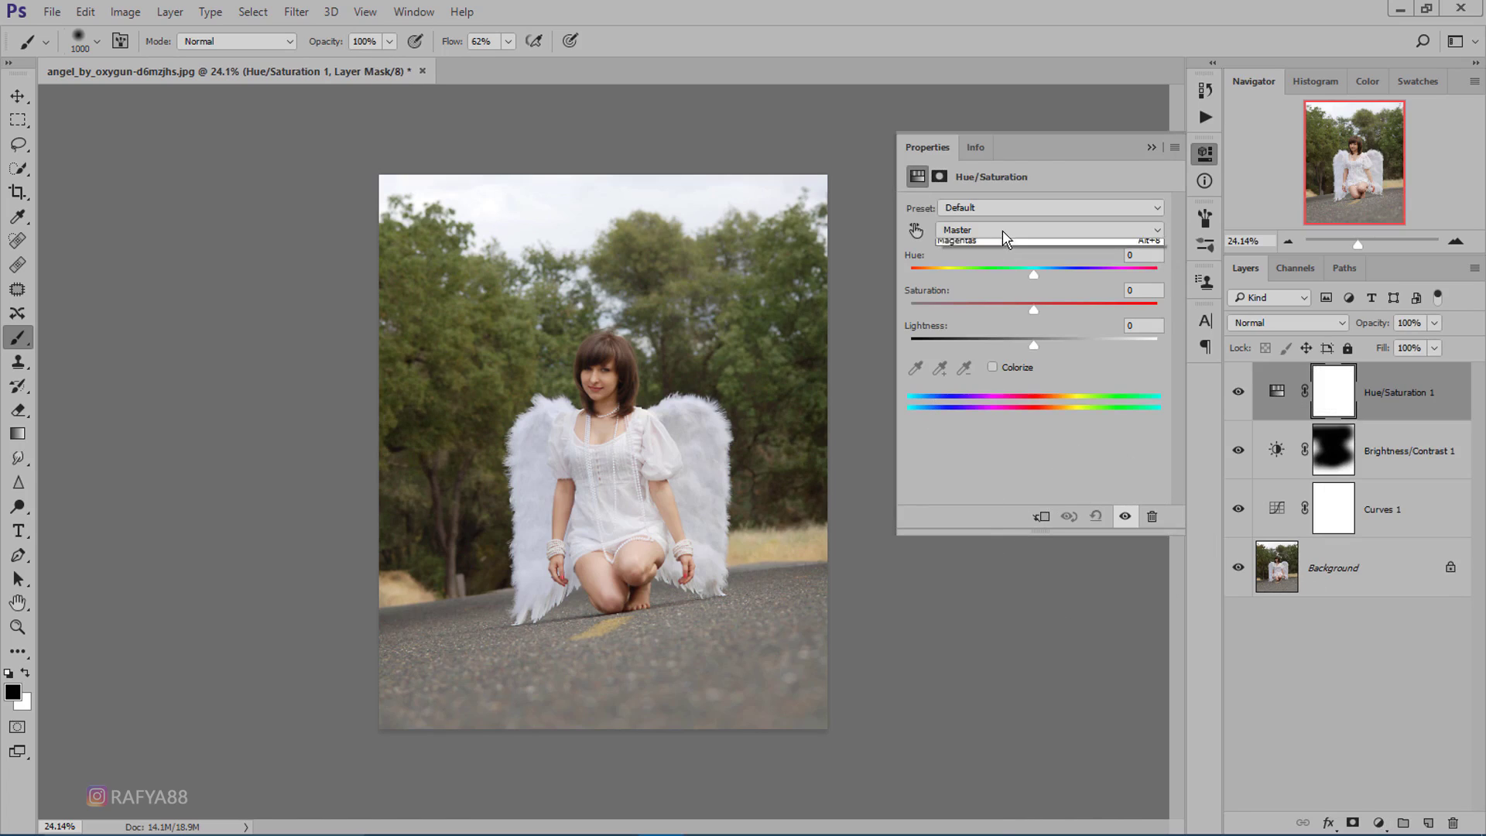
click(1003, 232)
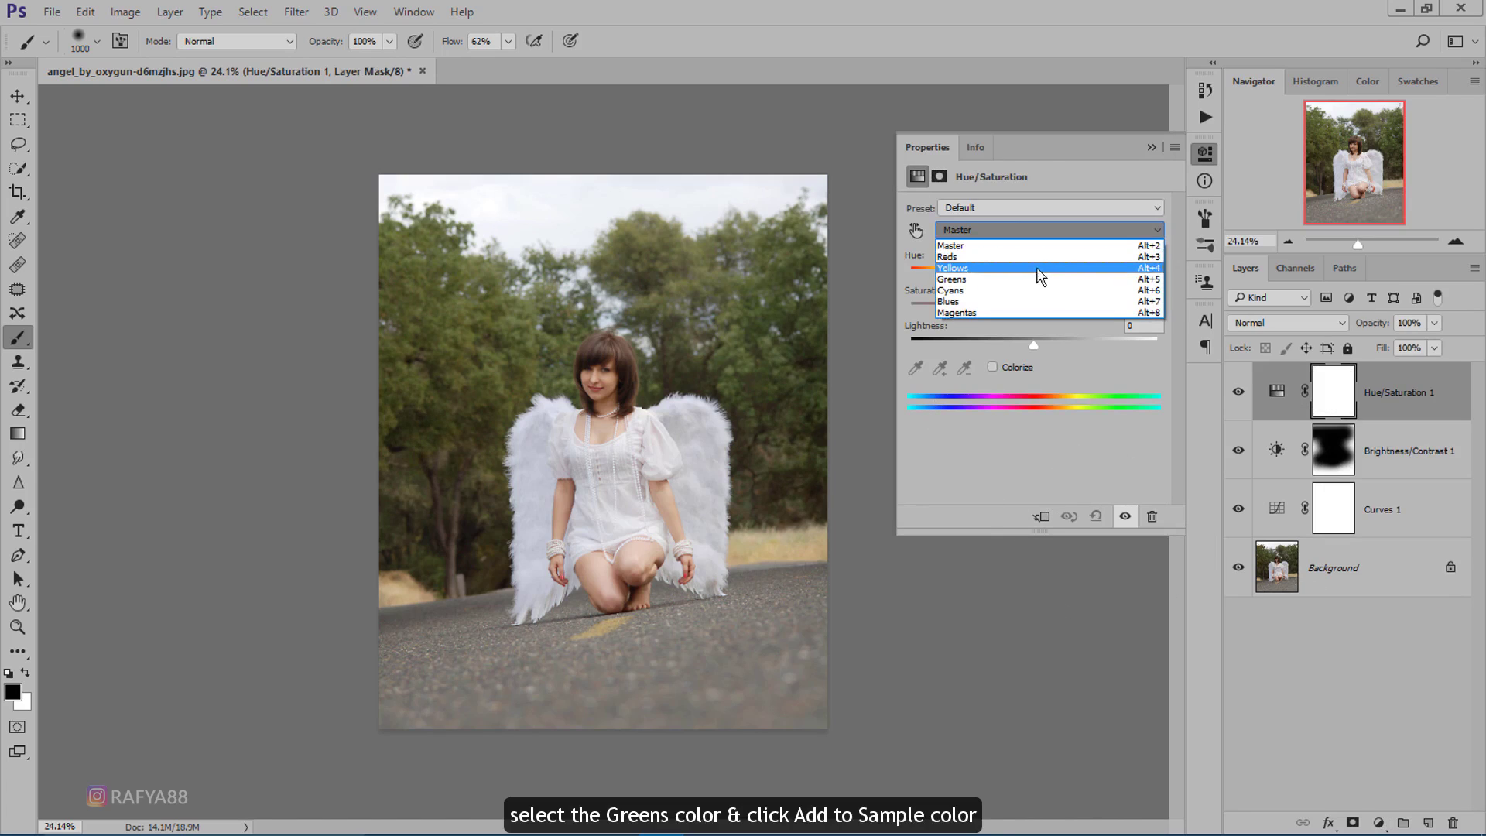
click(993, 279)
click(938, 369)
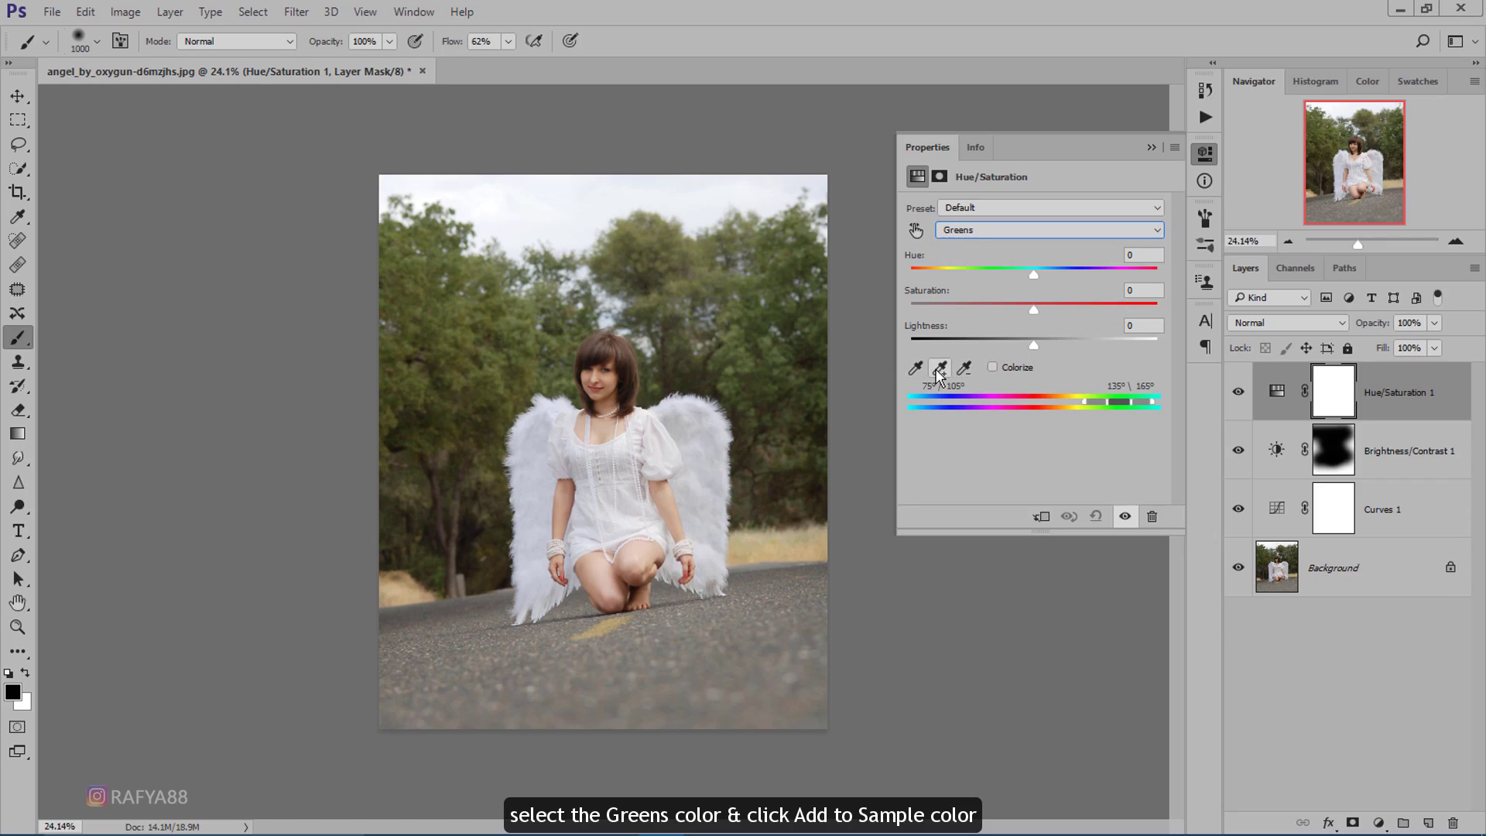
click(943, 373)
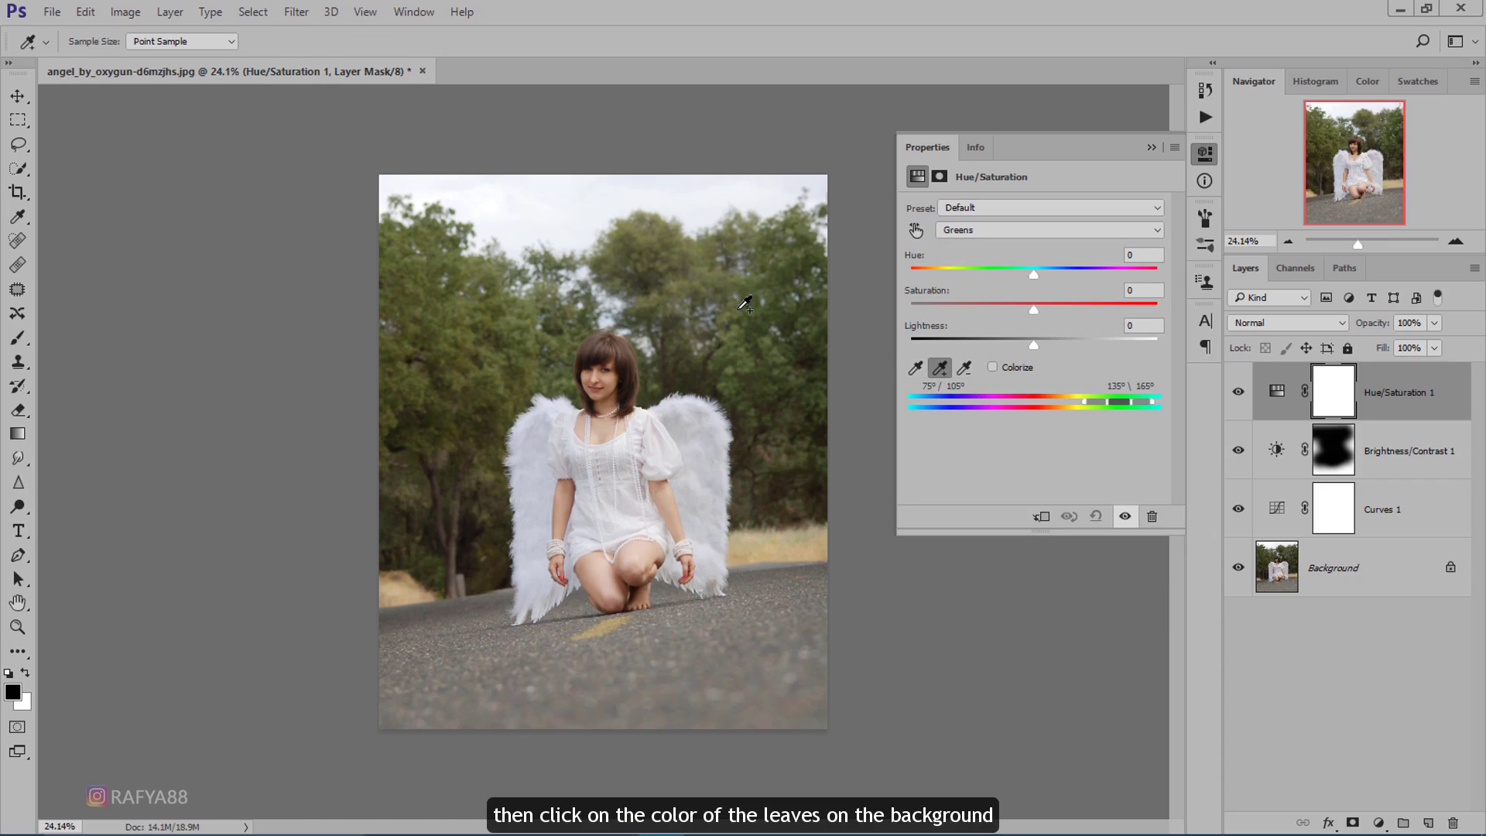
click(741, 307)
drag(1035, 308, 1094, 305)
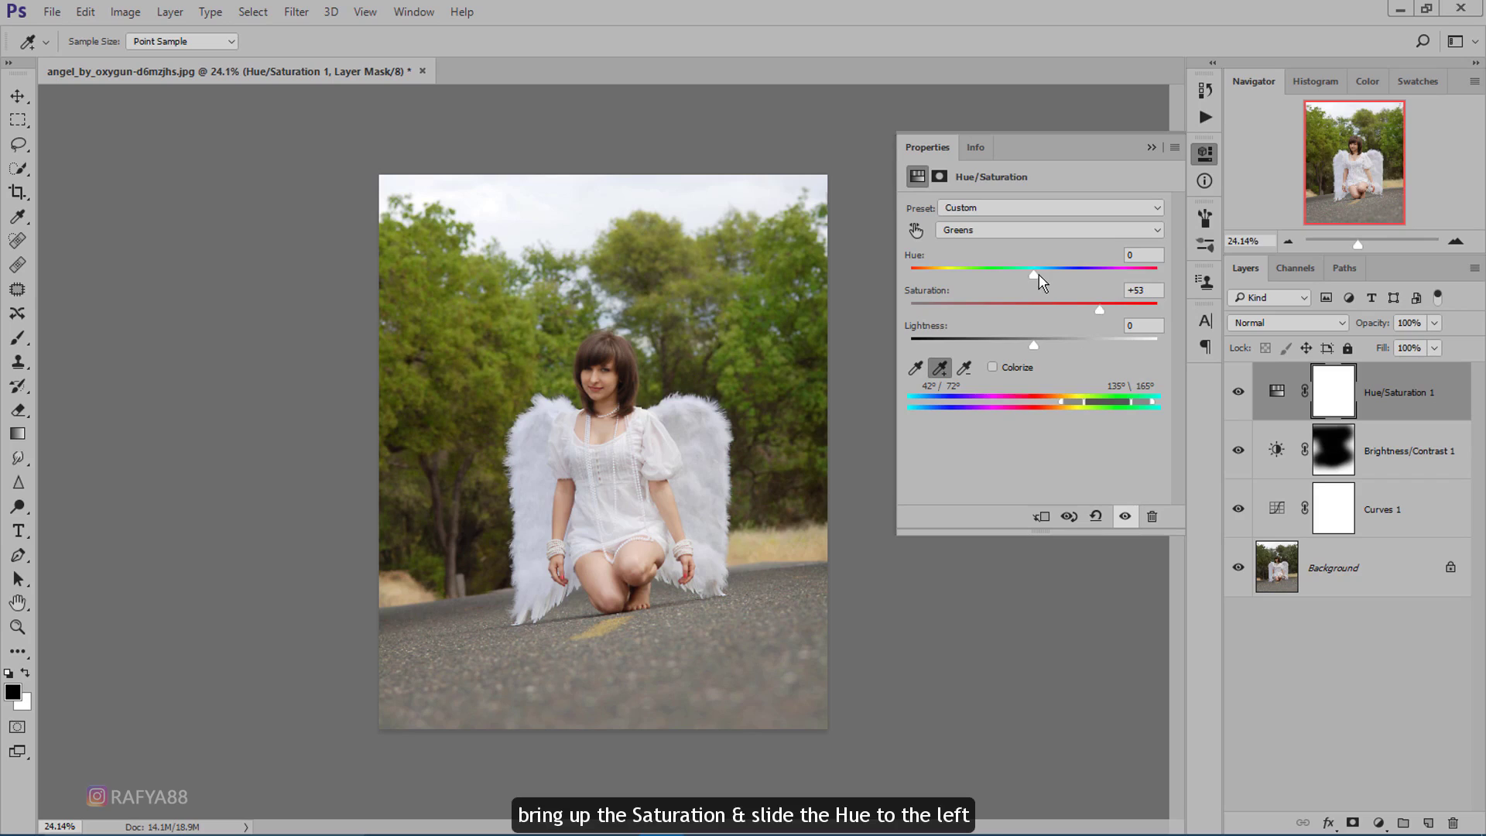
drag(1036, 274, 1018, 271)
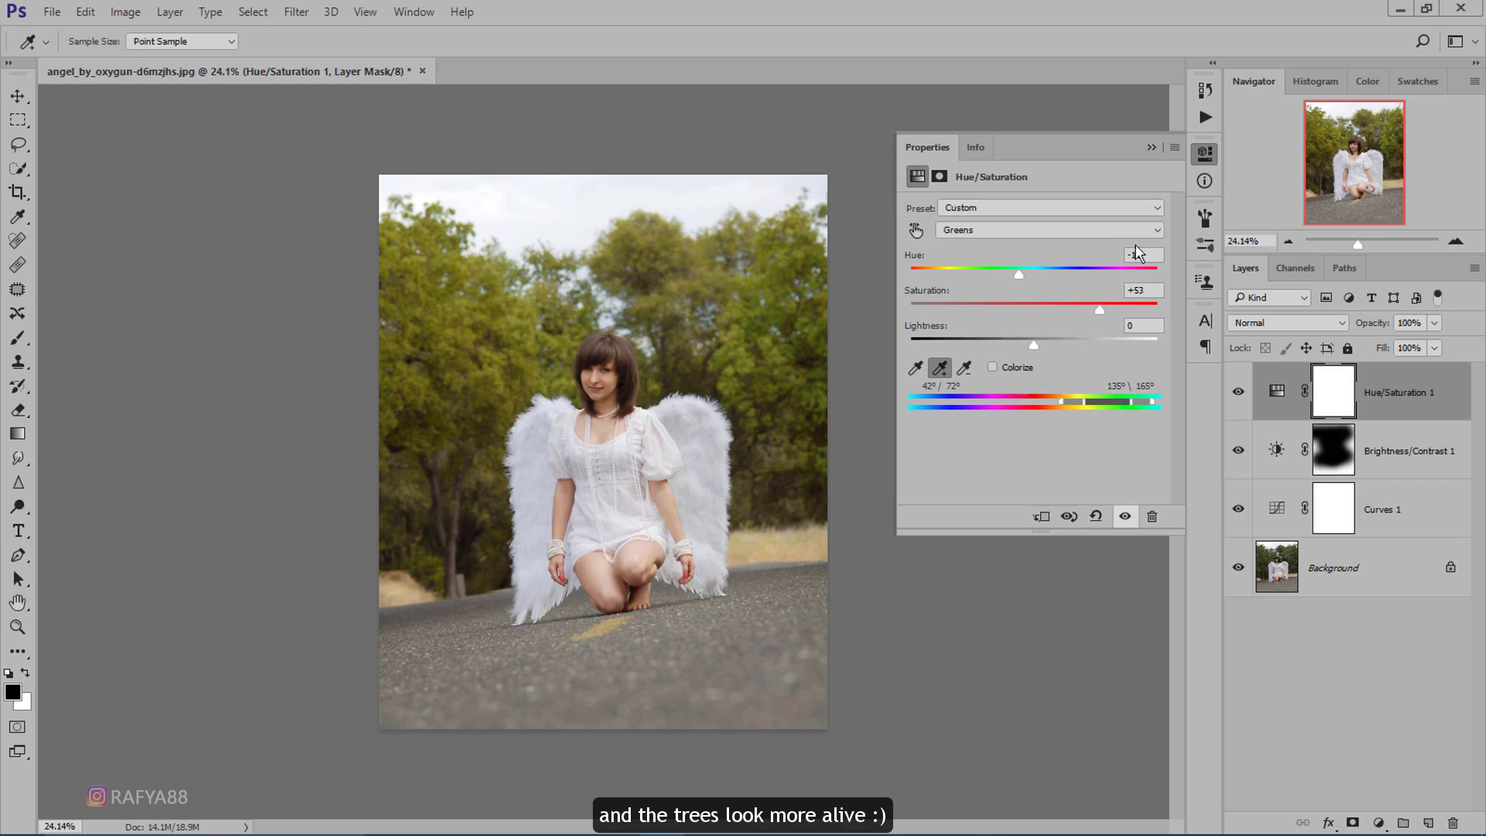
click(1150, 147)
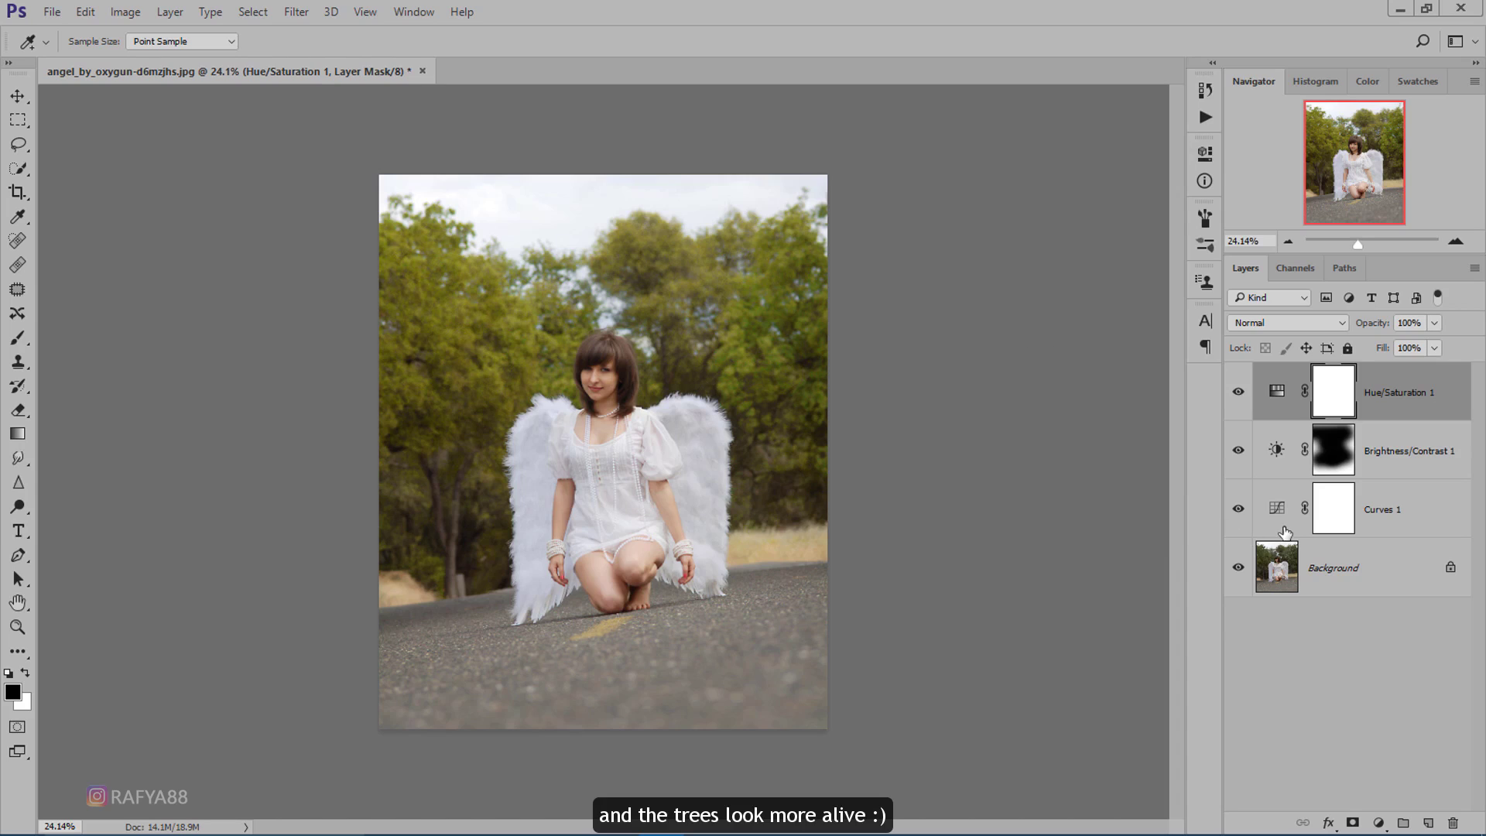
Unlock the Background layer and put all four layers into one group.
click(1451, 570)
click(1384, 401)
key(b)
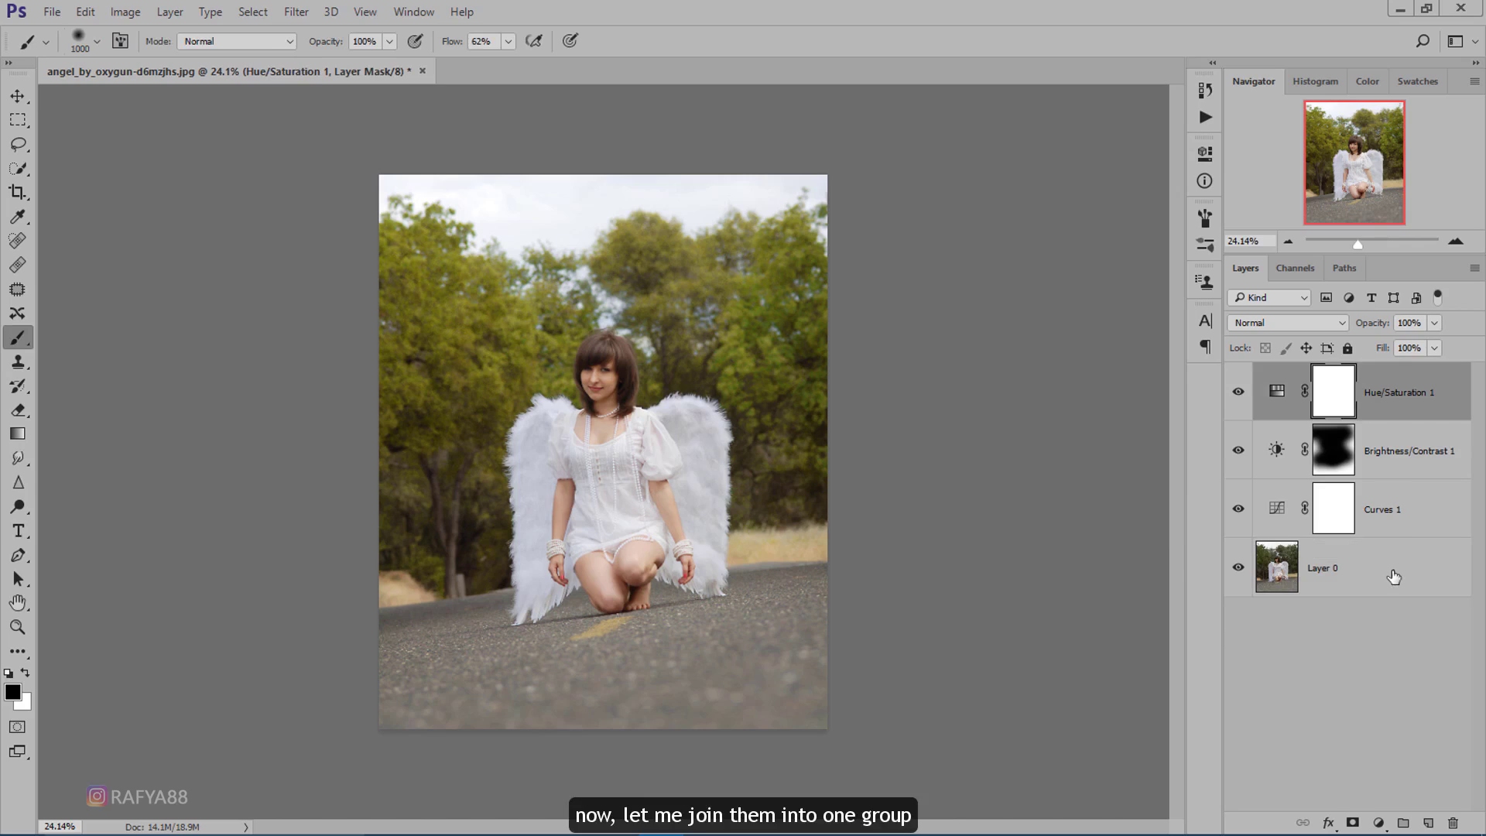
shift+click(1390, 579)
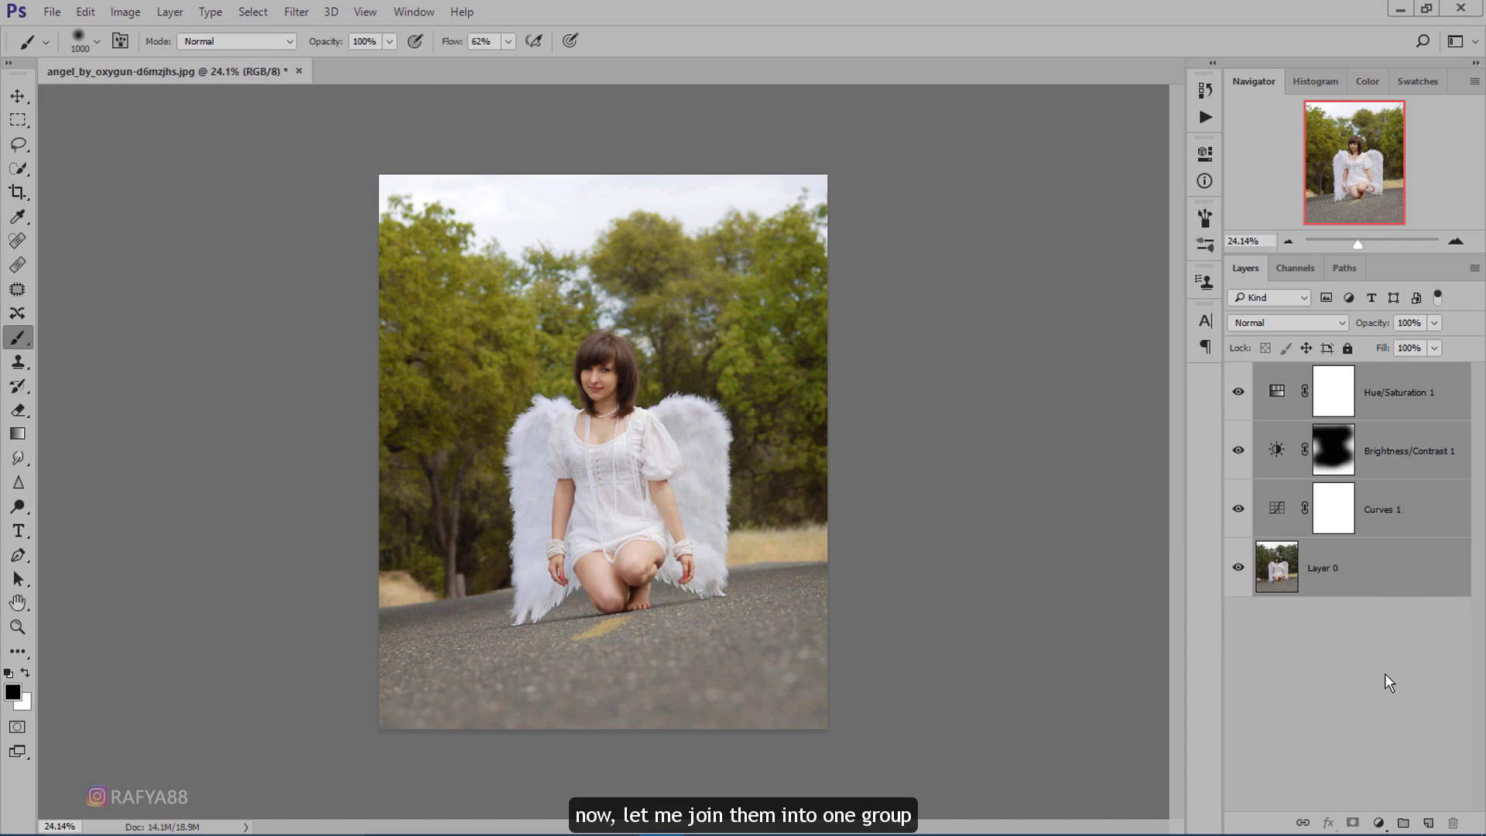
click(1403, 822)
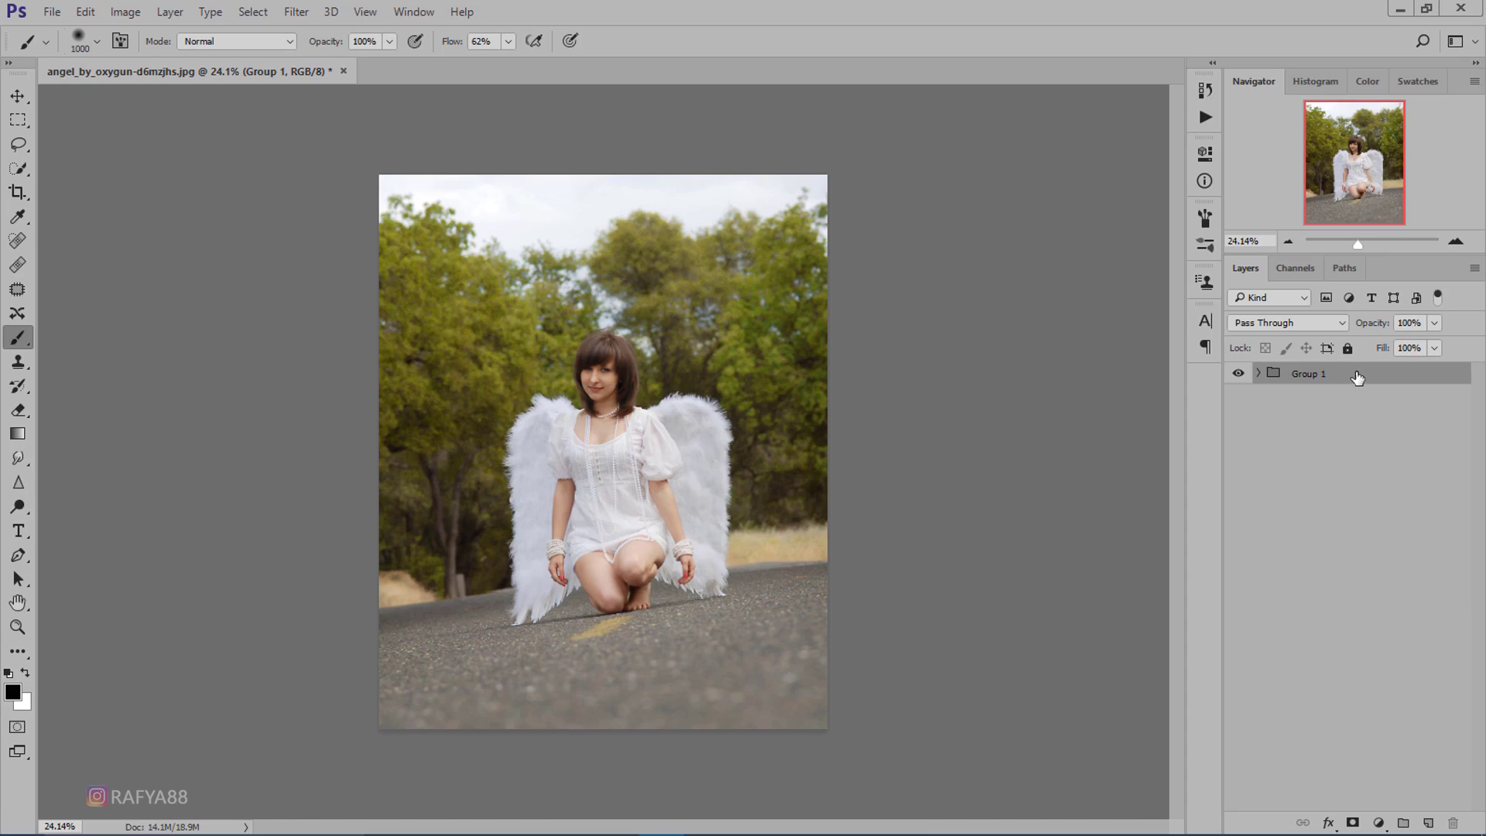
Stamp a merged visible layer and duplicate it as 'Layer 1 copy'.
key(ctrl+shift+alt+e)
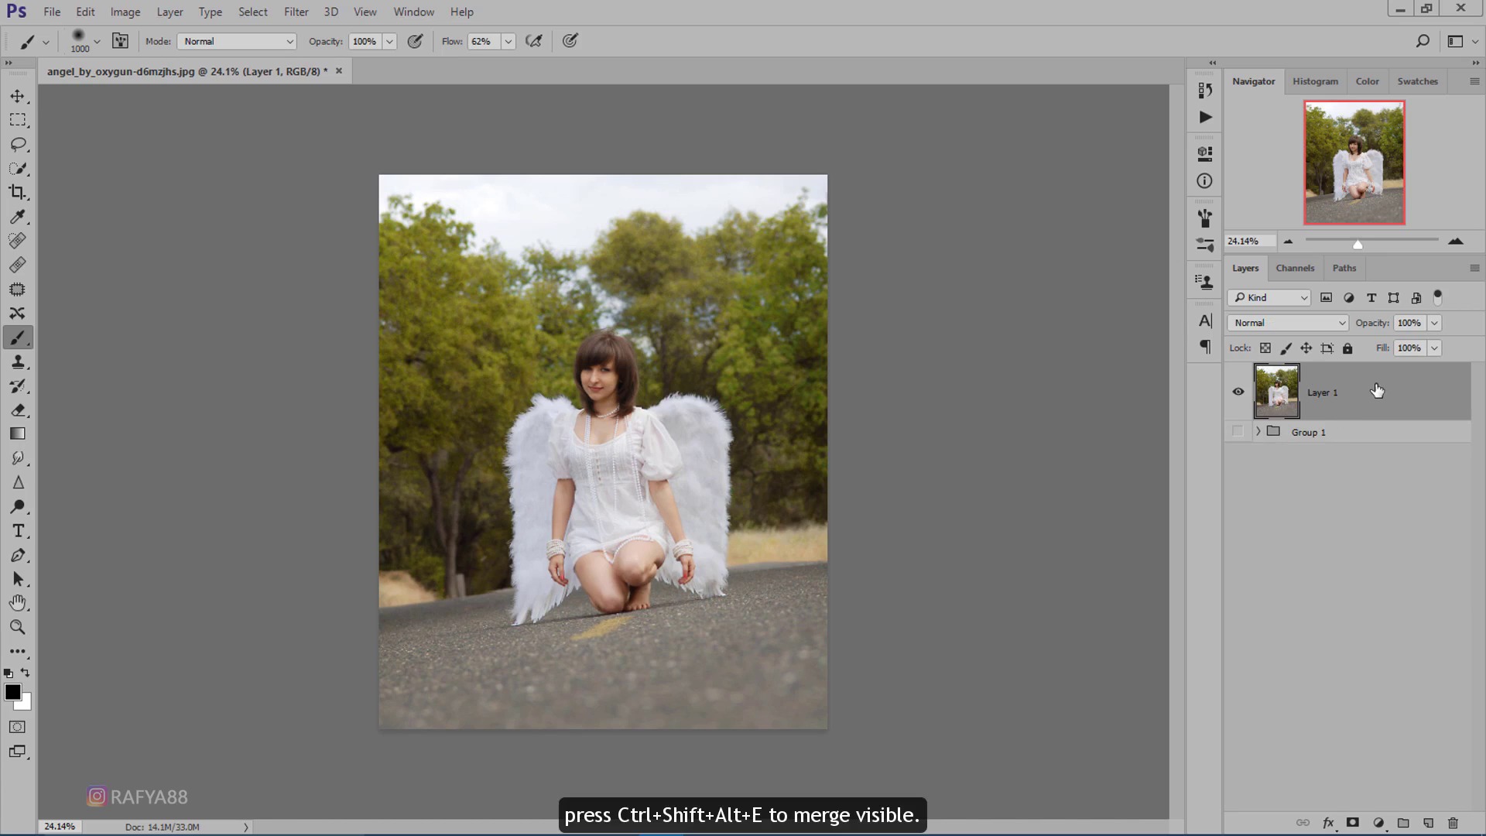
scroll(635, 317, up, 3)
scroll(643, 328, down, 2)
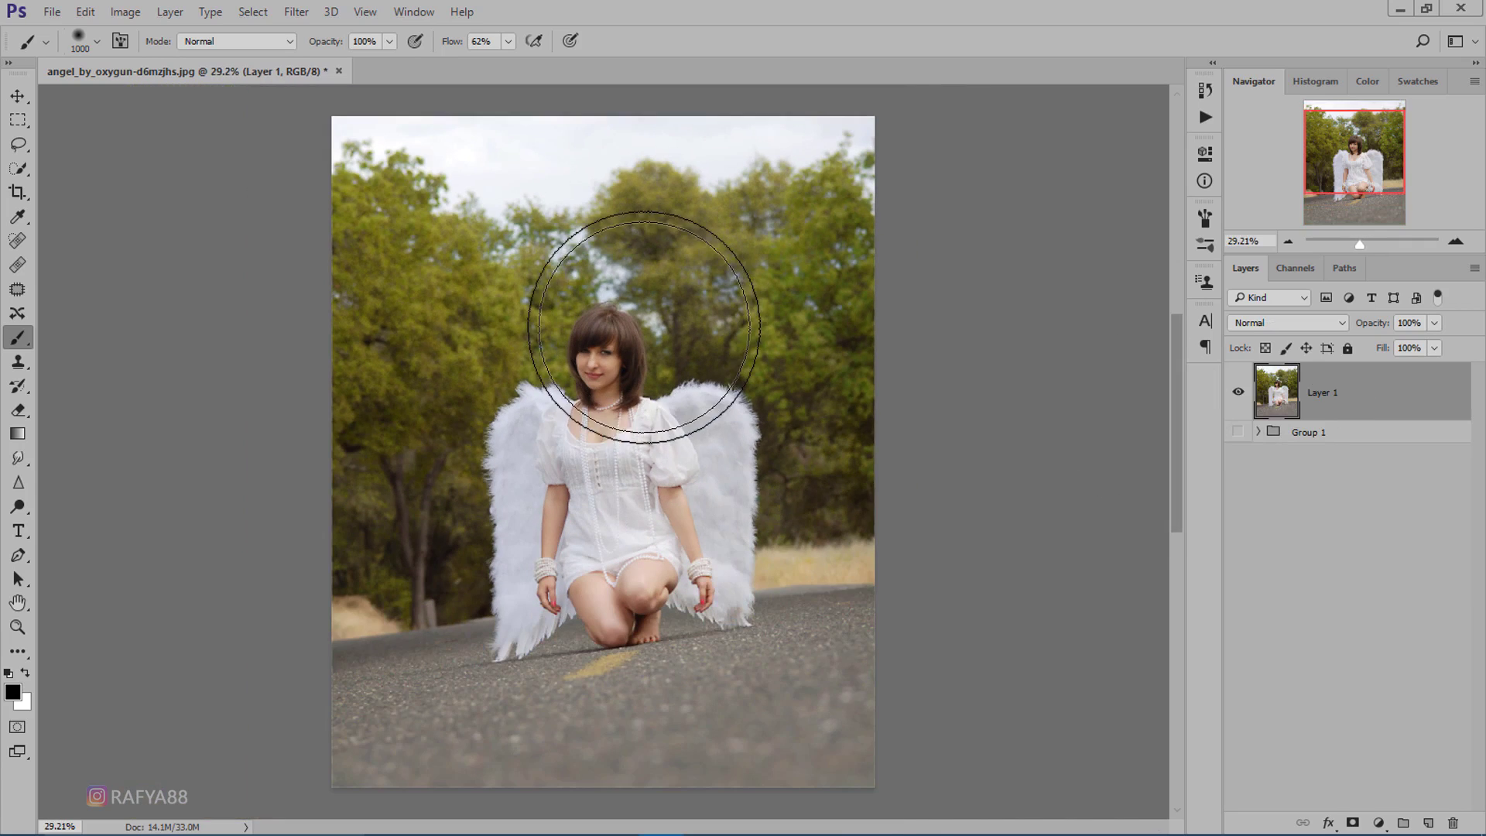
scroll(644, 317, down, 1)
key(v)
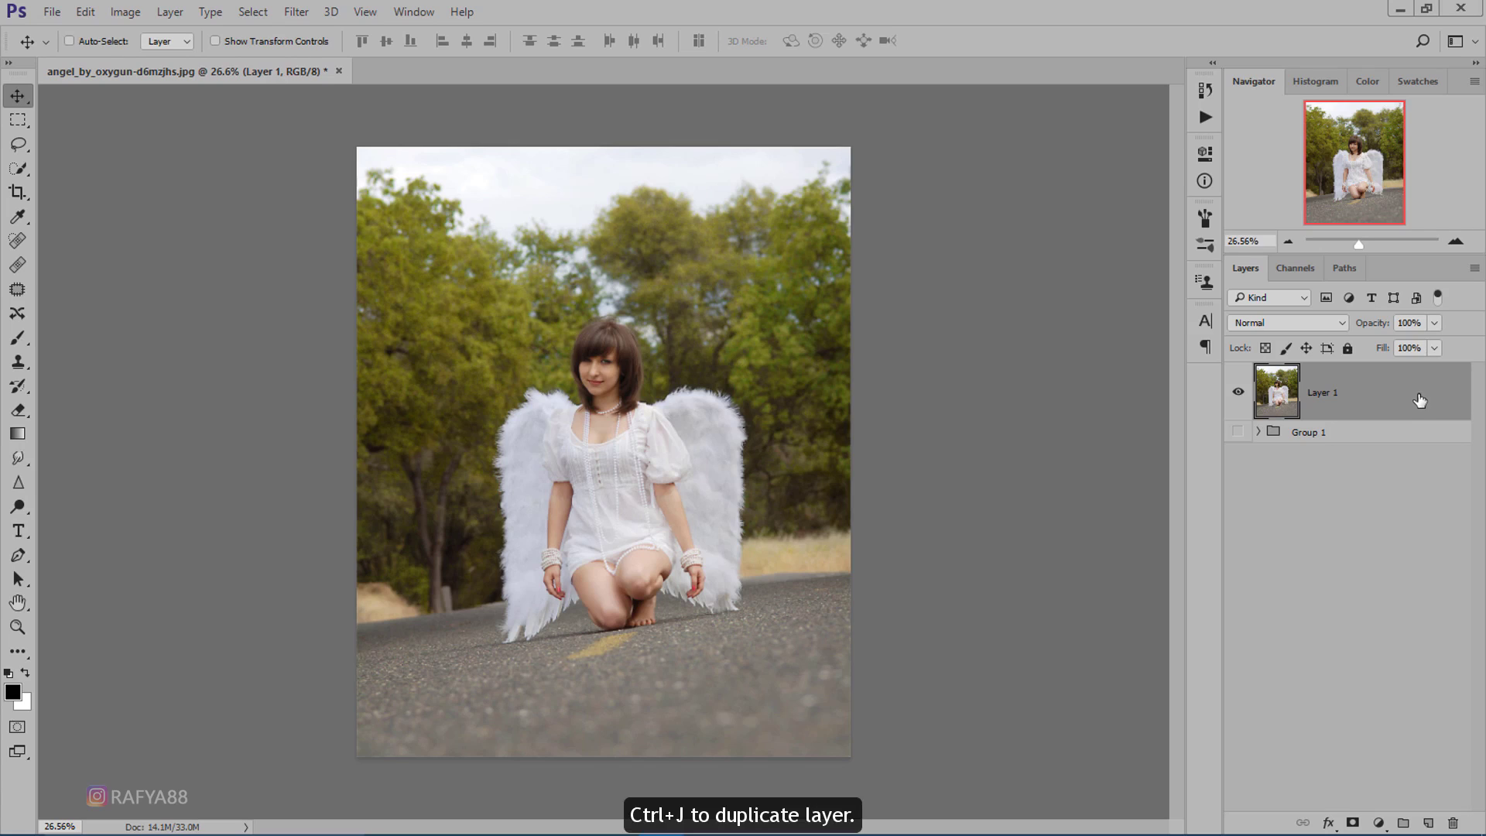
key(ctrl+j)
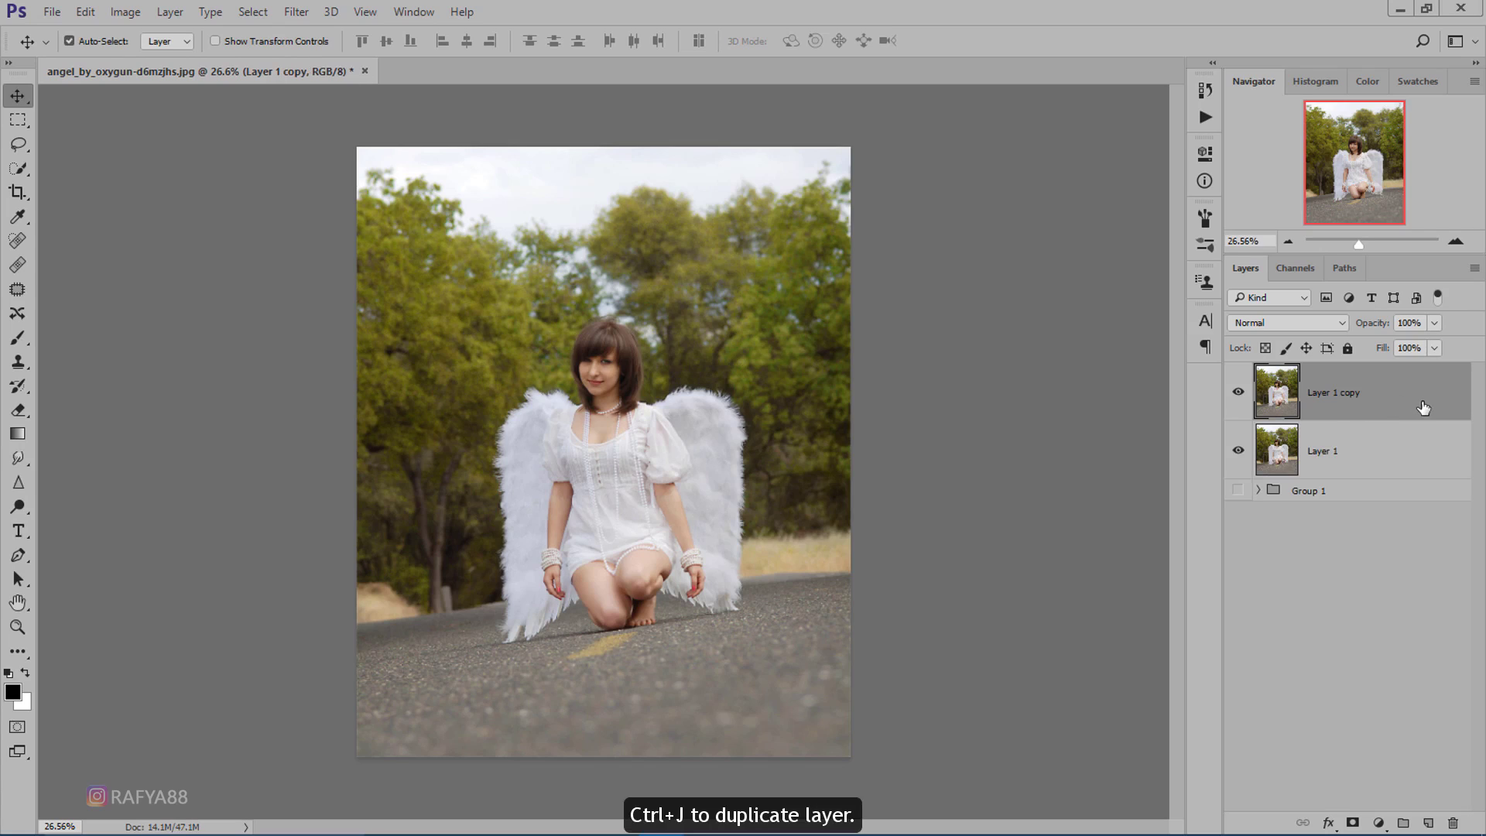
Quick-select the winged model, covering the left wing, head and hair.
click(24, 178)
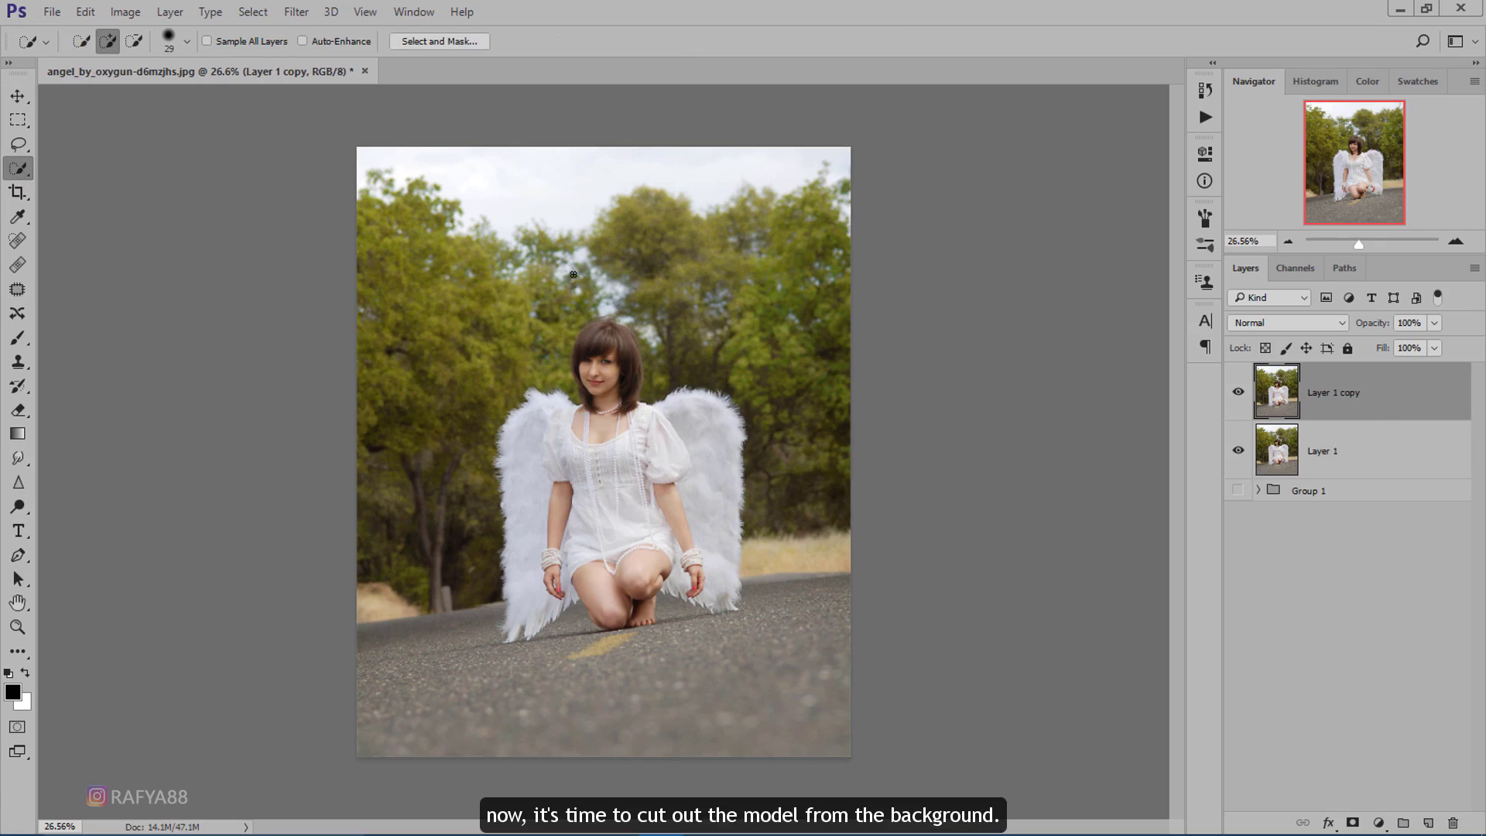
scroll(588, 391, up, 5)
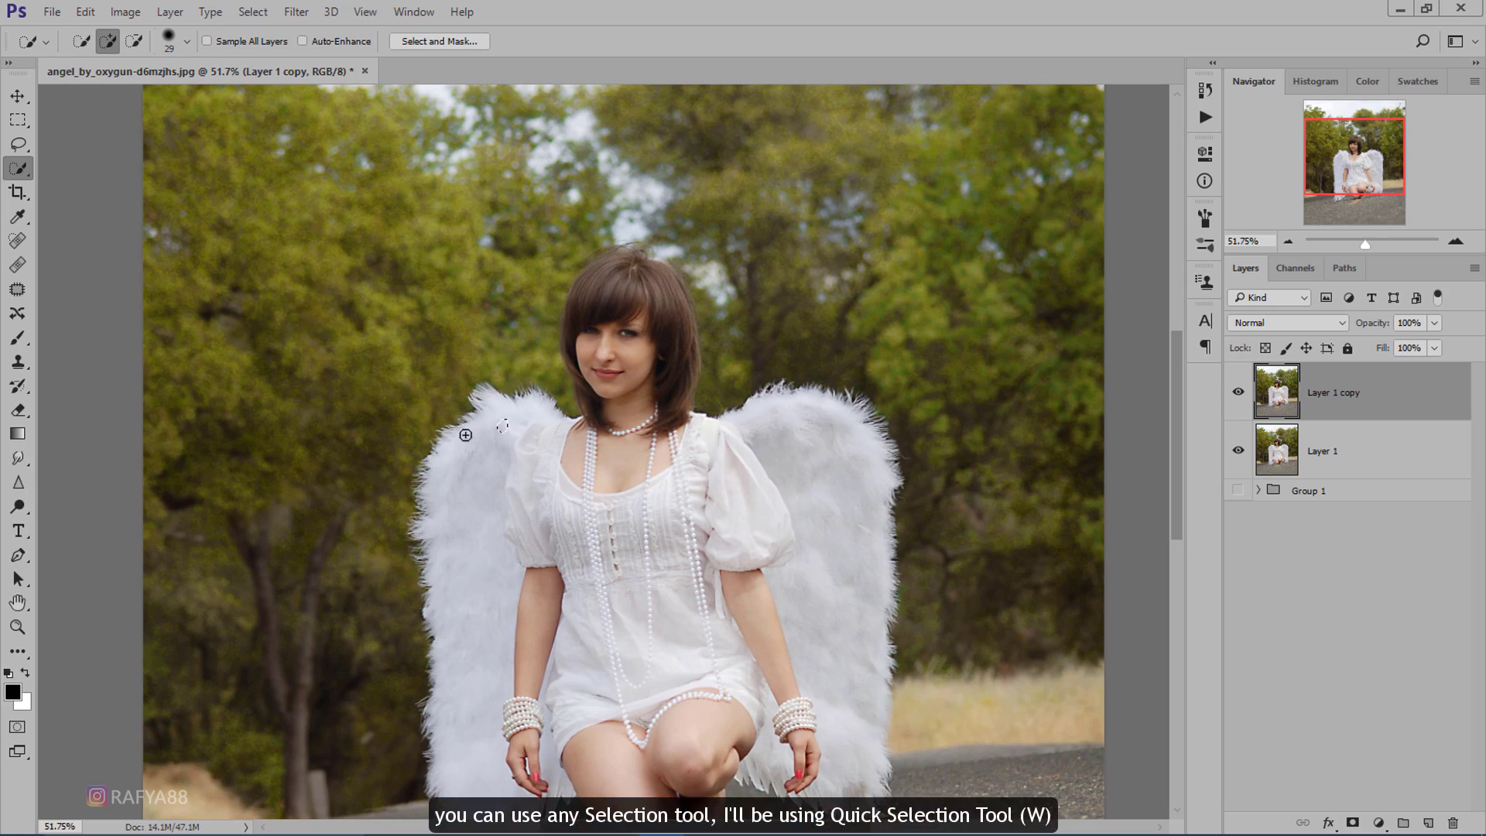
mouse_move(503, 428)
mouse_down()
mouse_move(587, 588)
mouse_move(600, 422)
mouse_move(721, 672)
mouse_move(849, 252)
mouse_move(633, 242)
mouse_move(643, 373)
mouse_up()
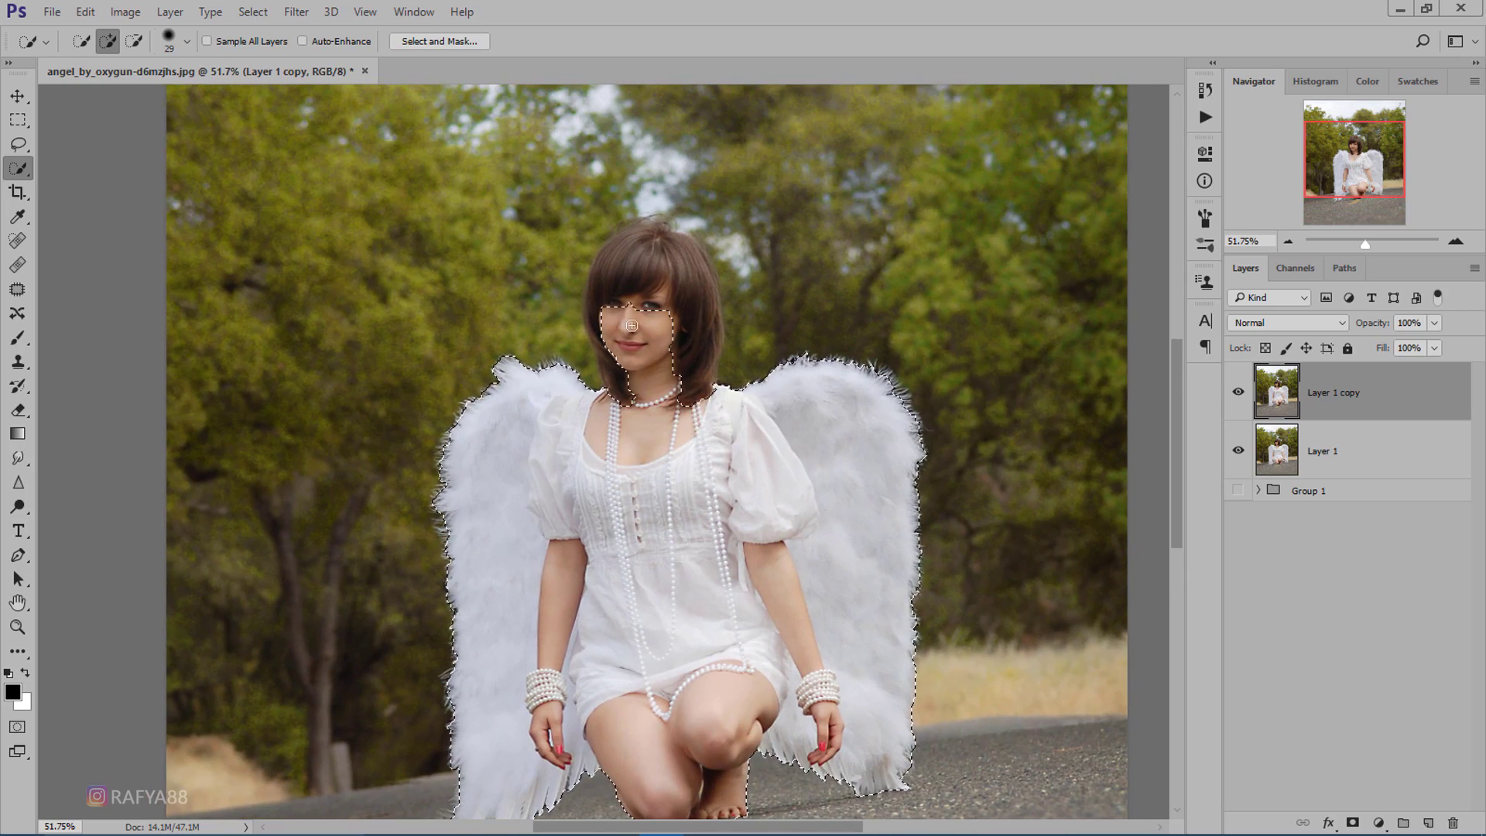
mouse_move(619, 232)
mouse_down()
mouse_move(602, 343)
mouse_move(592, 286)
mouse_up()
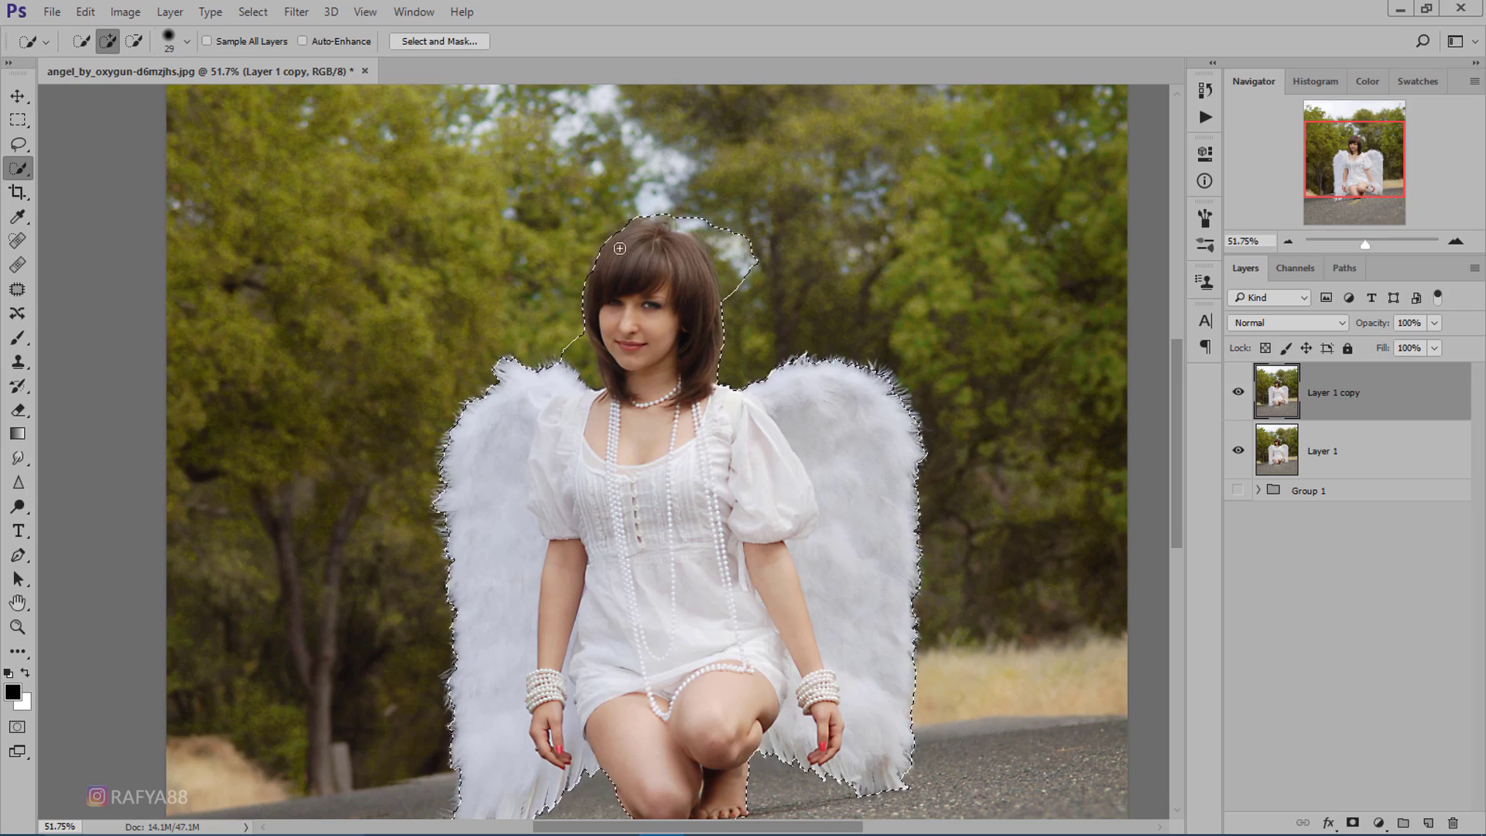
scroll(593, 285, up, 1)
scroll(592, 285, up, 1)
Lasso away stray background beside the neck and along the hair outline.
click(27, 147)
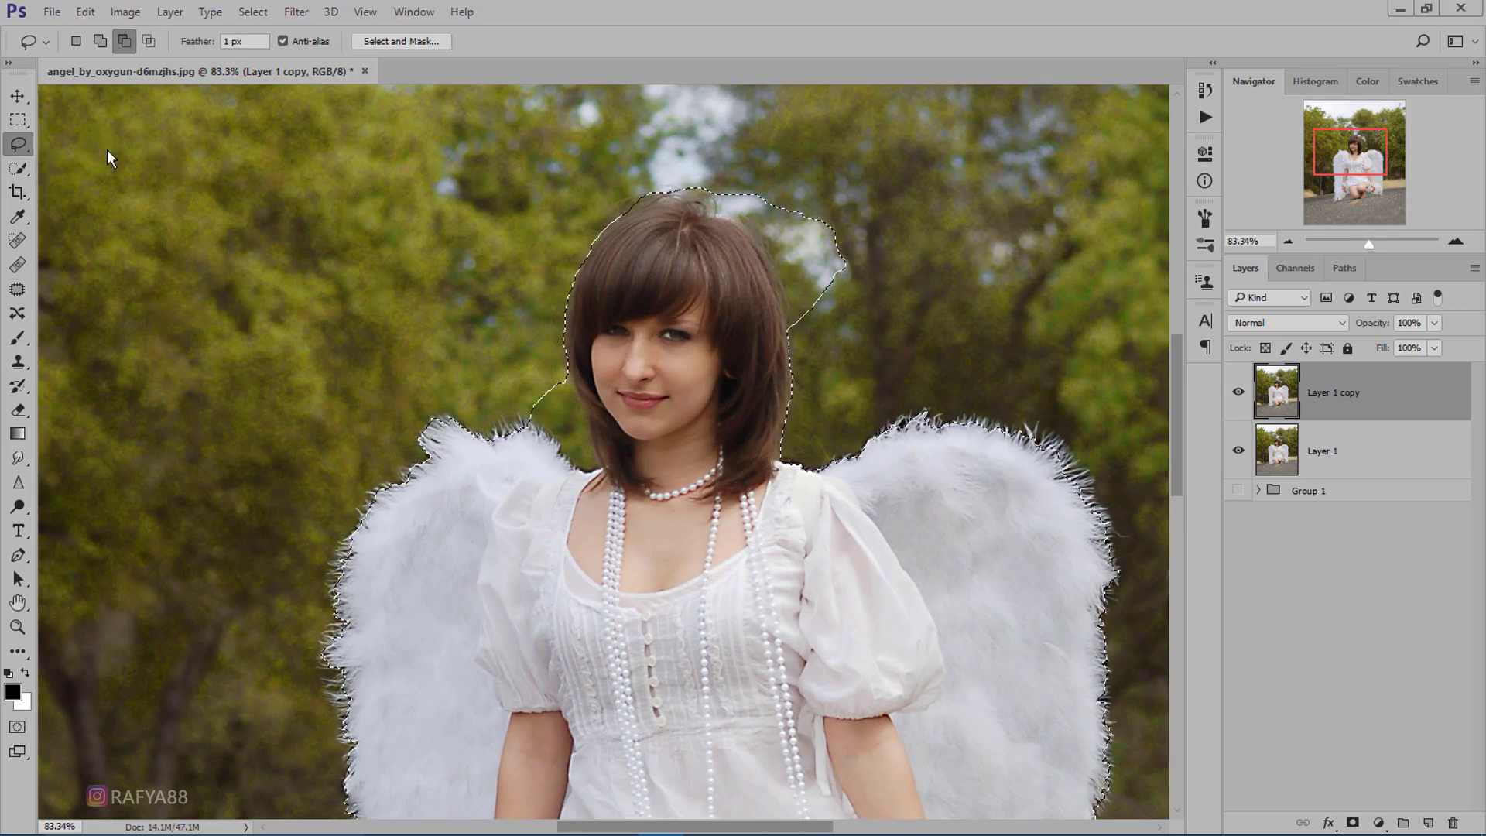
scroll(640, 310, up, 2)
mouse_move(425, 468)
mouse_down()
mouse_move(531, 464)
mouse_move(515, 441)
mouse_up()
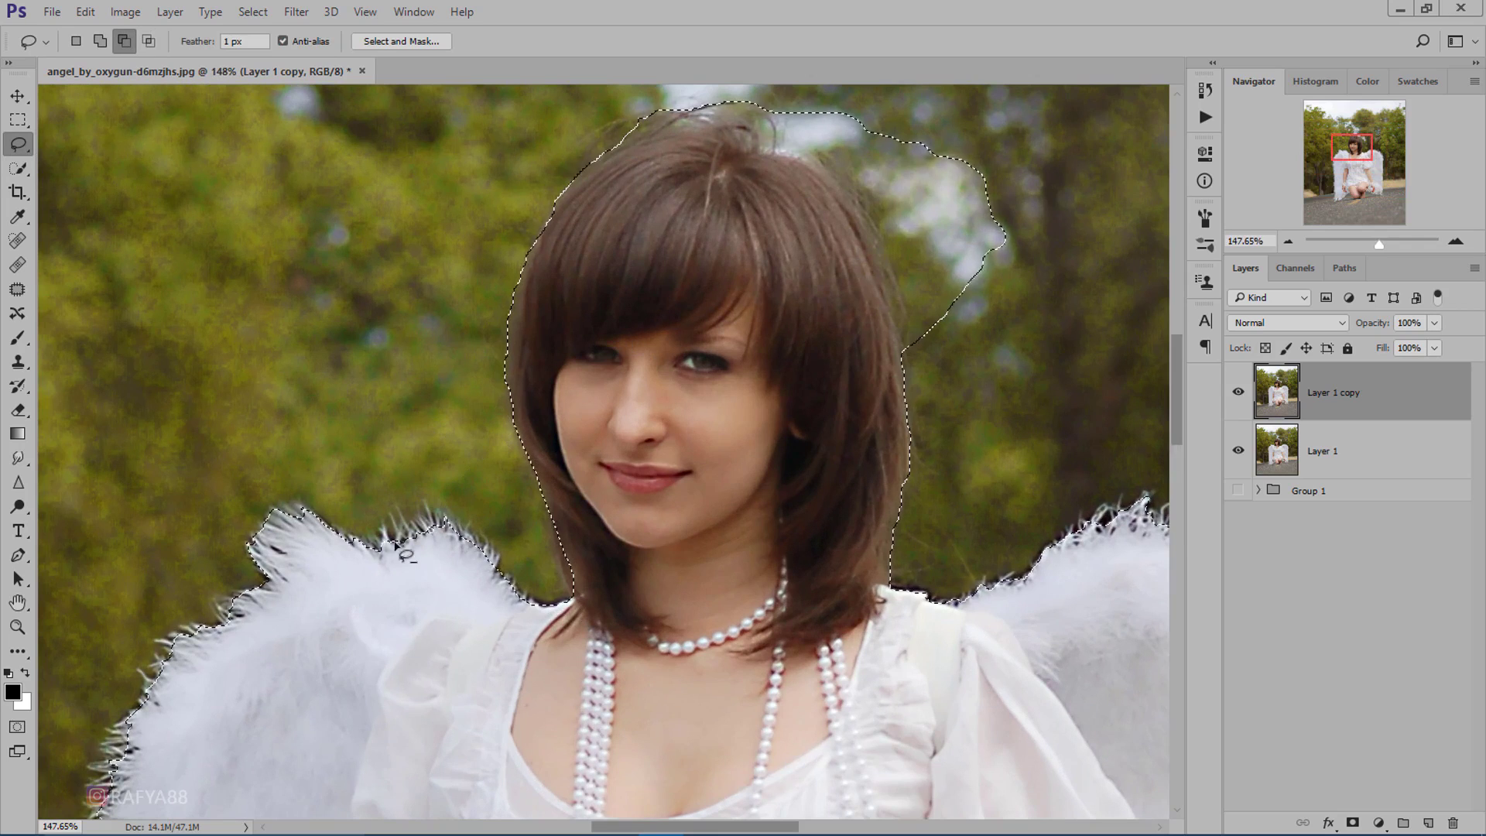
mouse_move(517, 188)
mouse_down()
mouse_move(590, 162)
mouse_move(719, 184)
mouse_up()
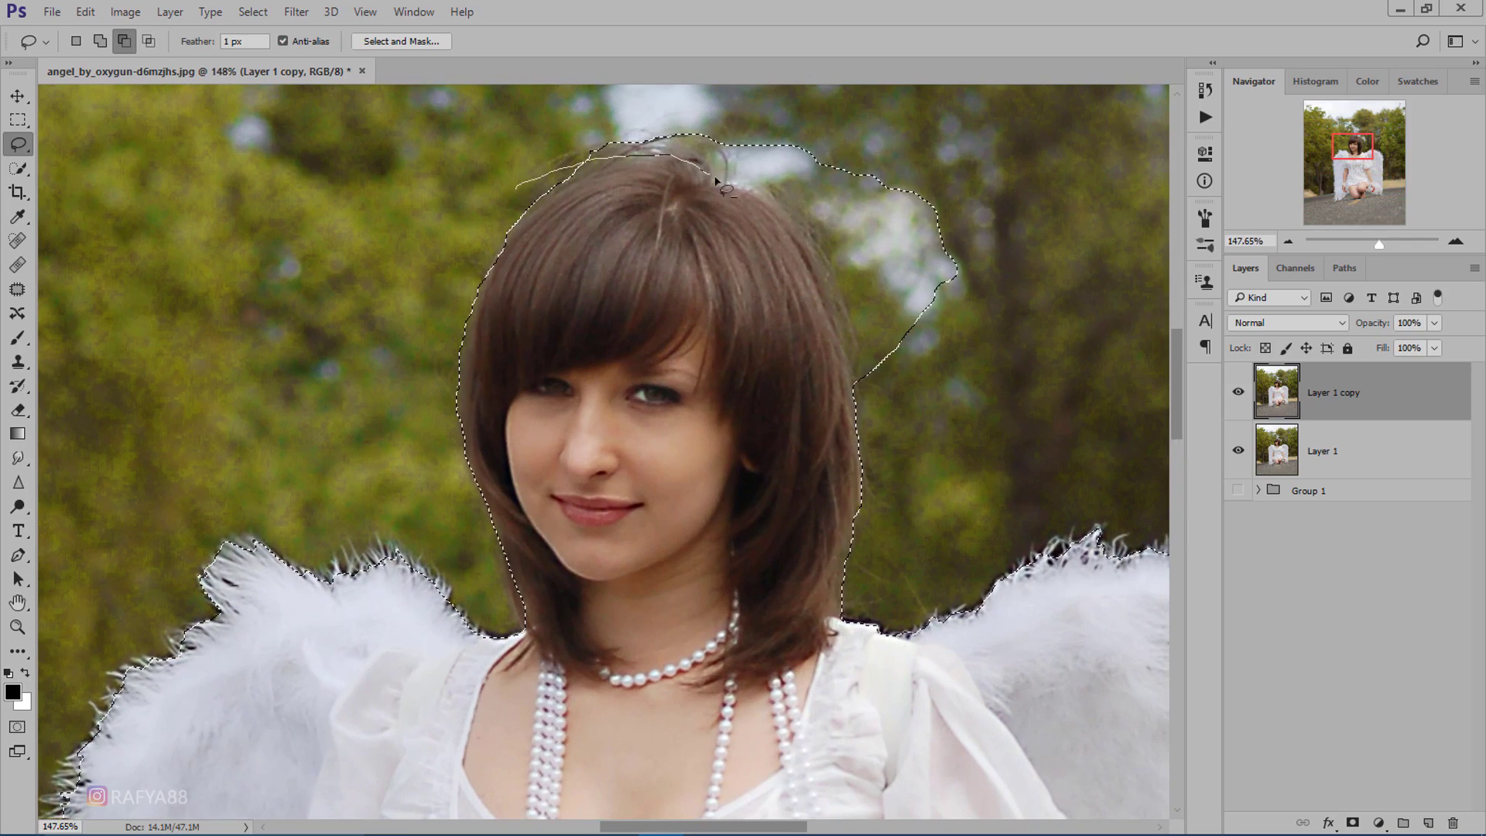
drag(860, 379, 696, 99)
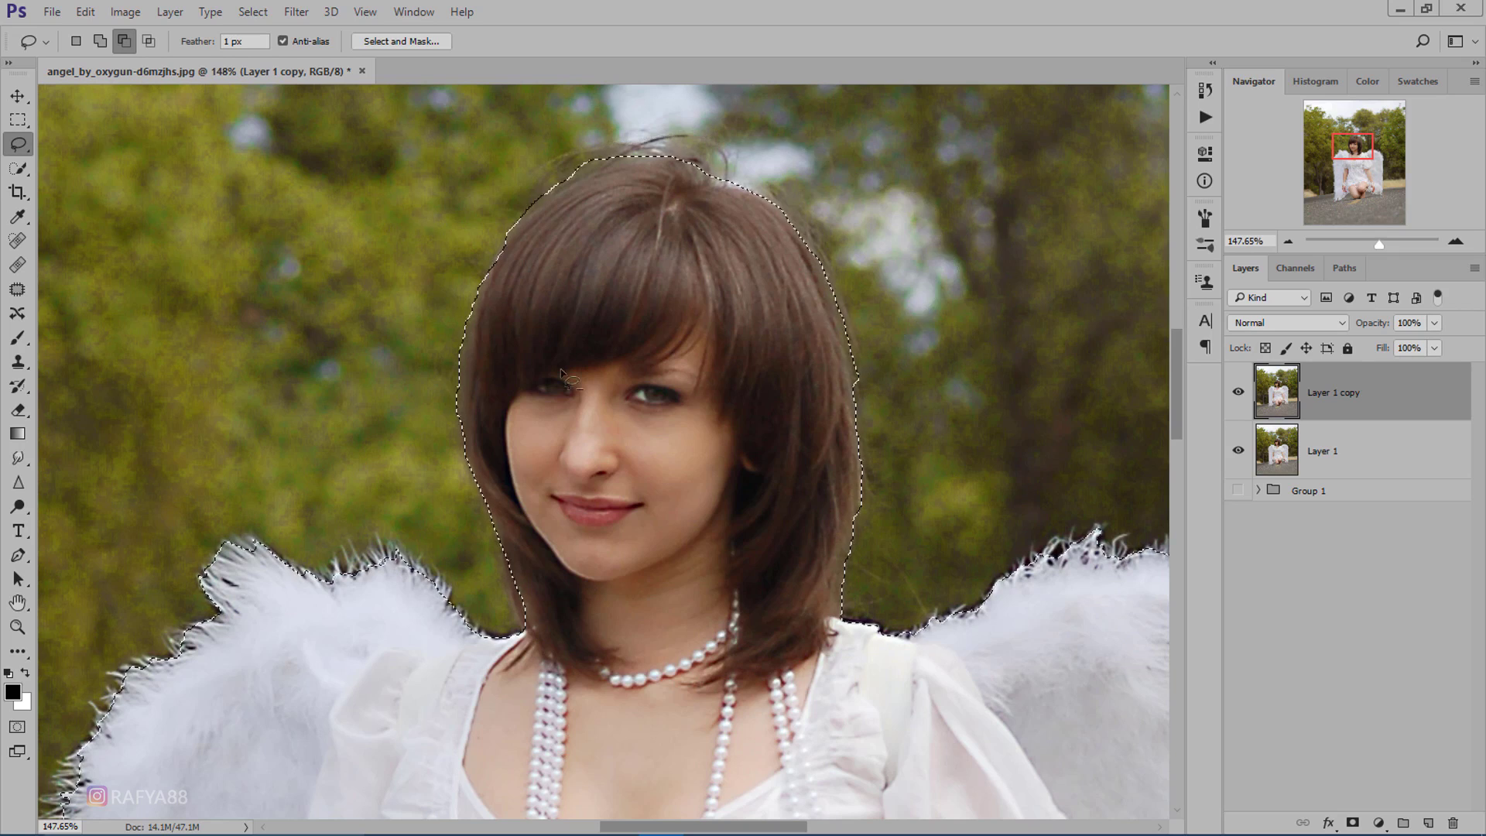
key(ctrl+0)
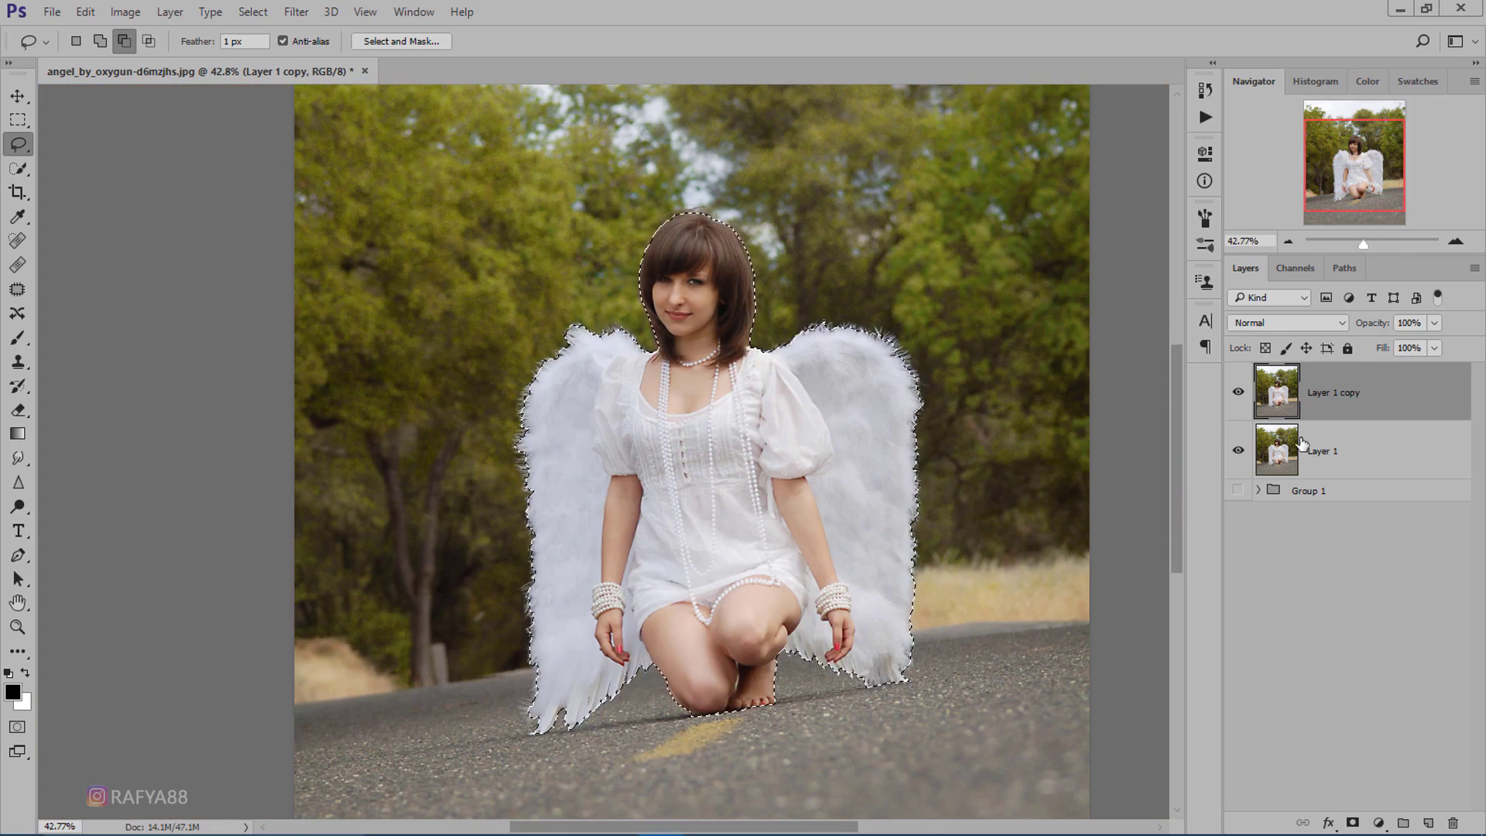
Hide Layer 1 and mask 'Layer 1 copy' to the model selection.
click(1238, 452)
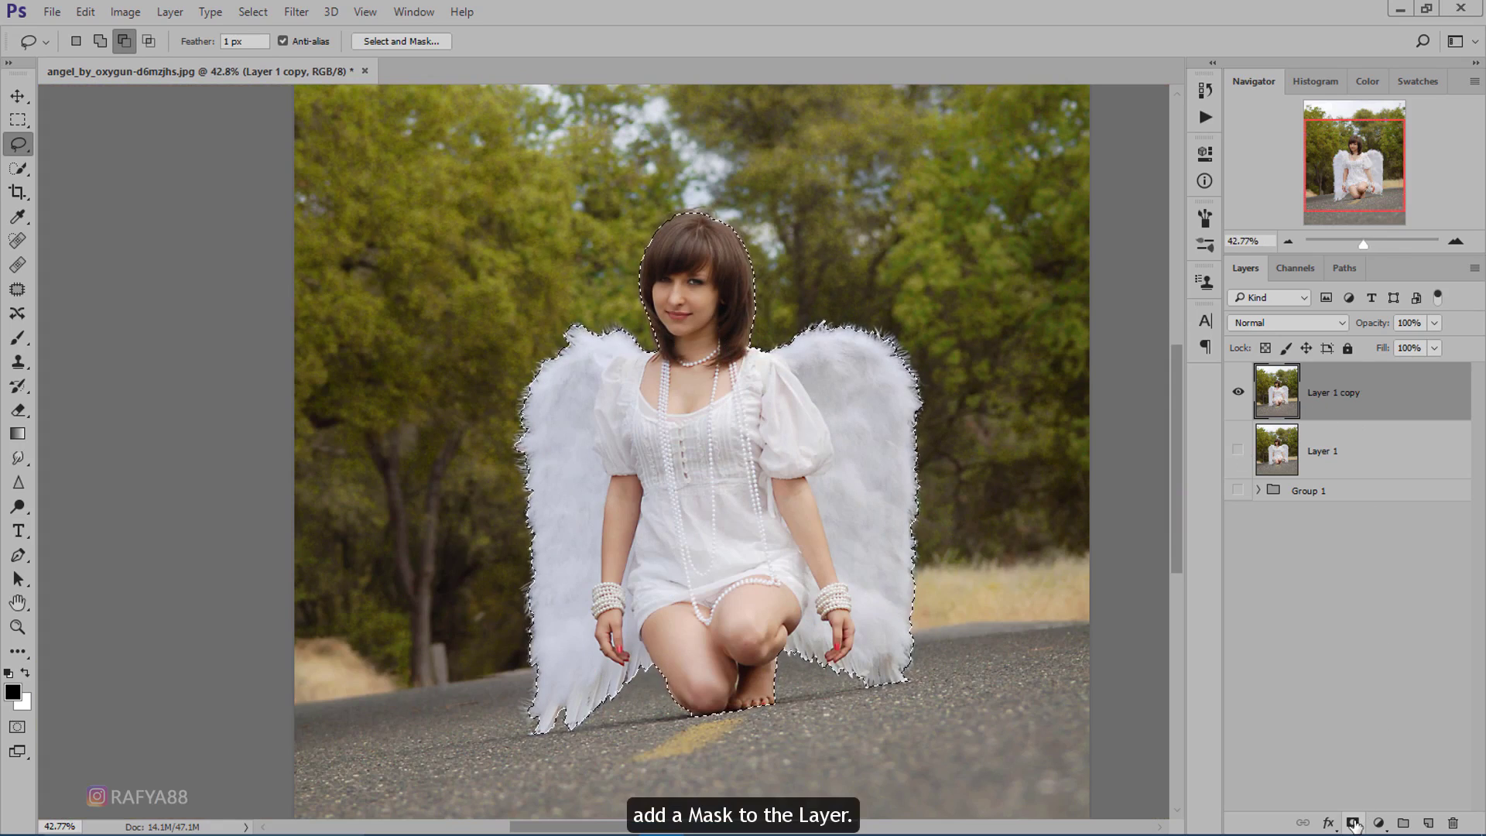
click(1352, 823)
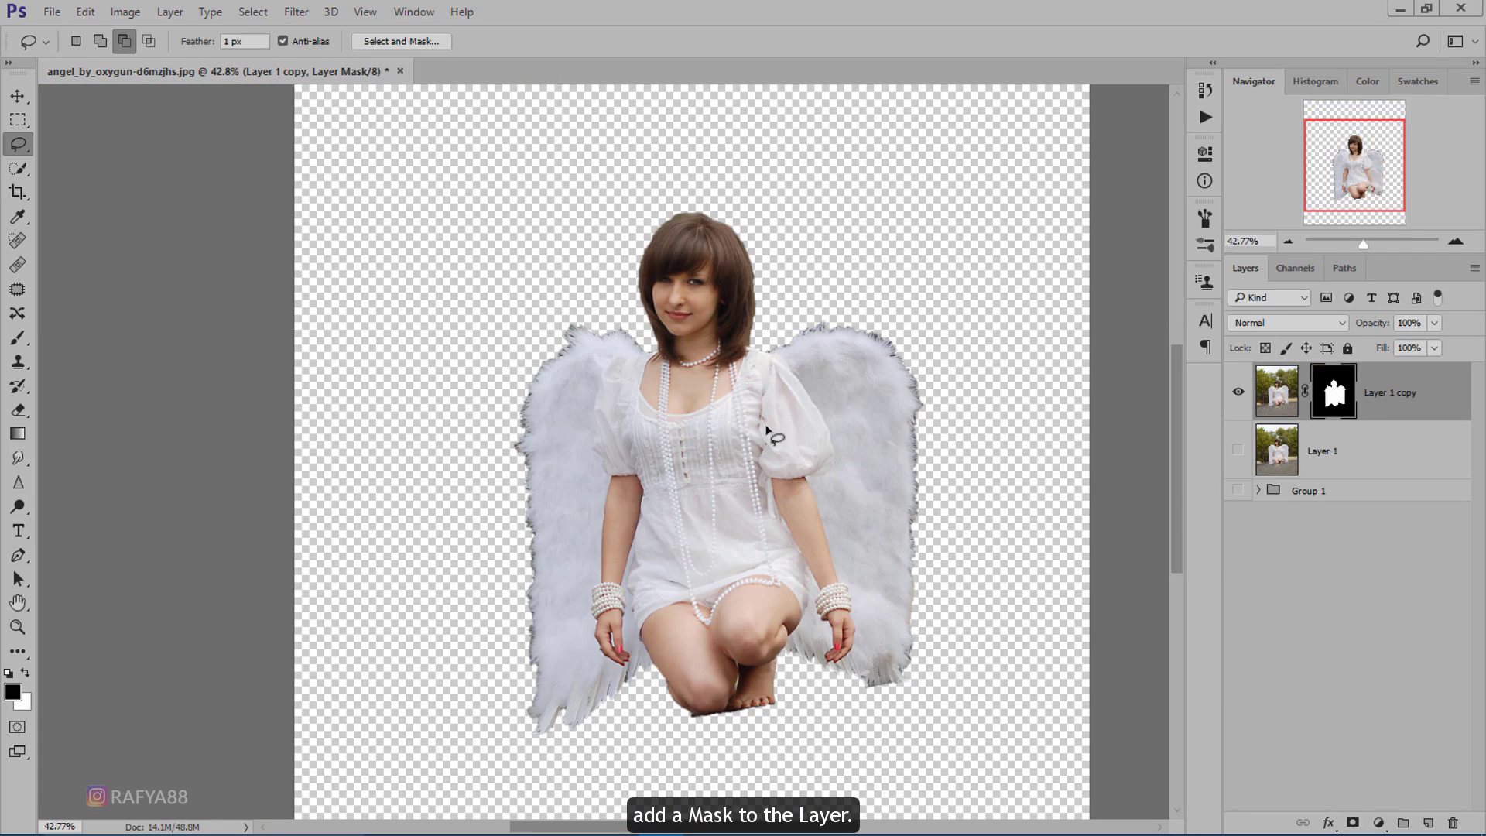
scroll(766, 430, up, 5)
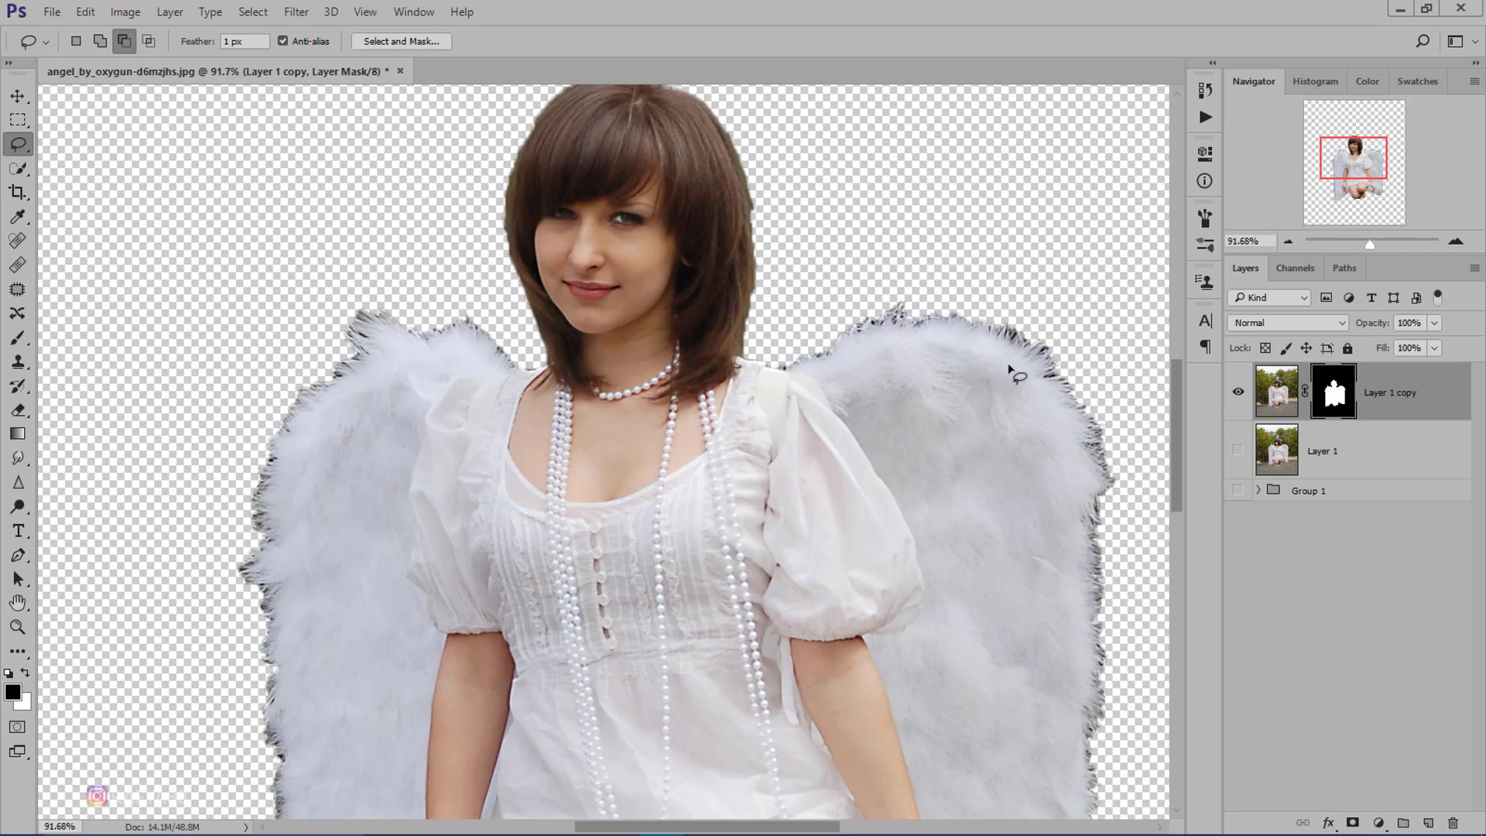
drag(1014, 376, 919, 322)
In Select and Mask, brush the wing edges with the Refine Edge Brush and apply.
right_click(1329, 391)
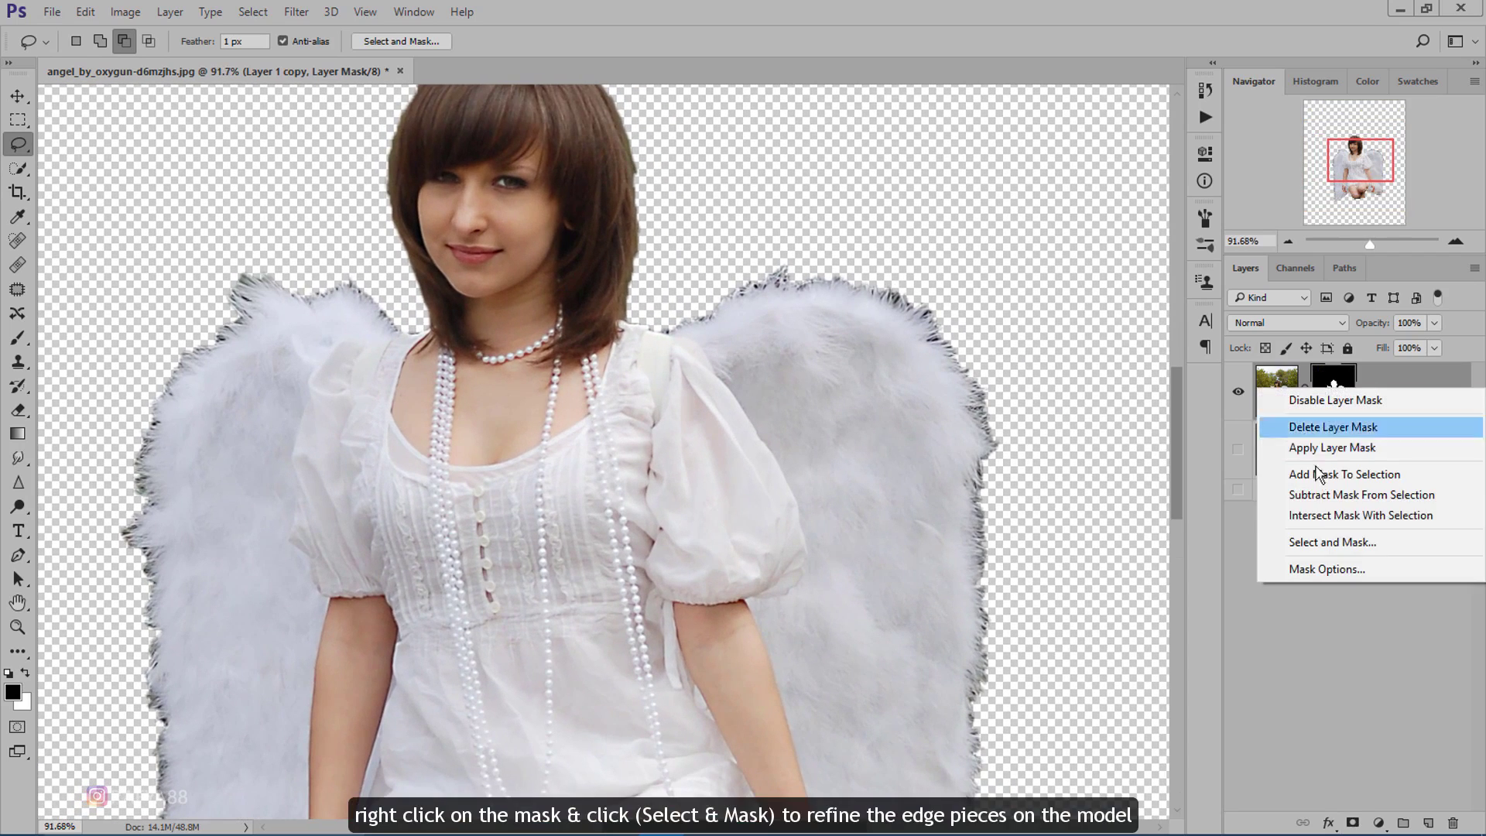
click(1354, 544)
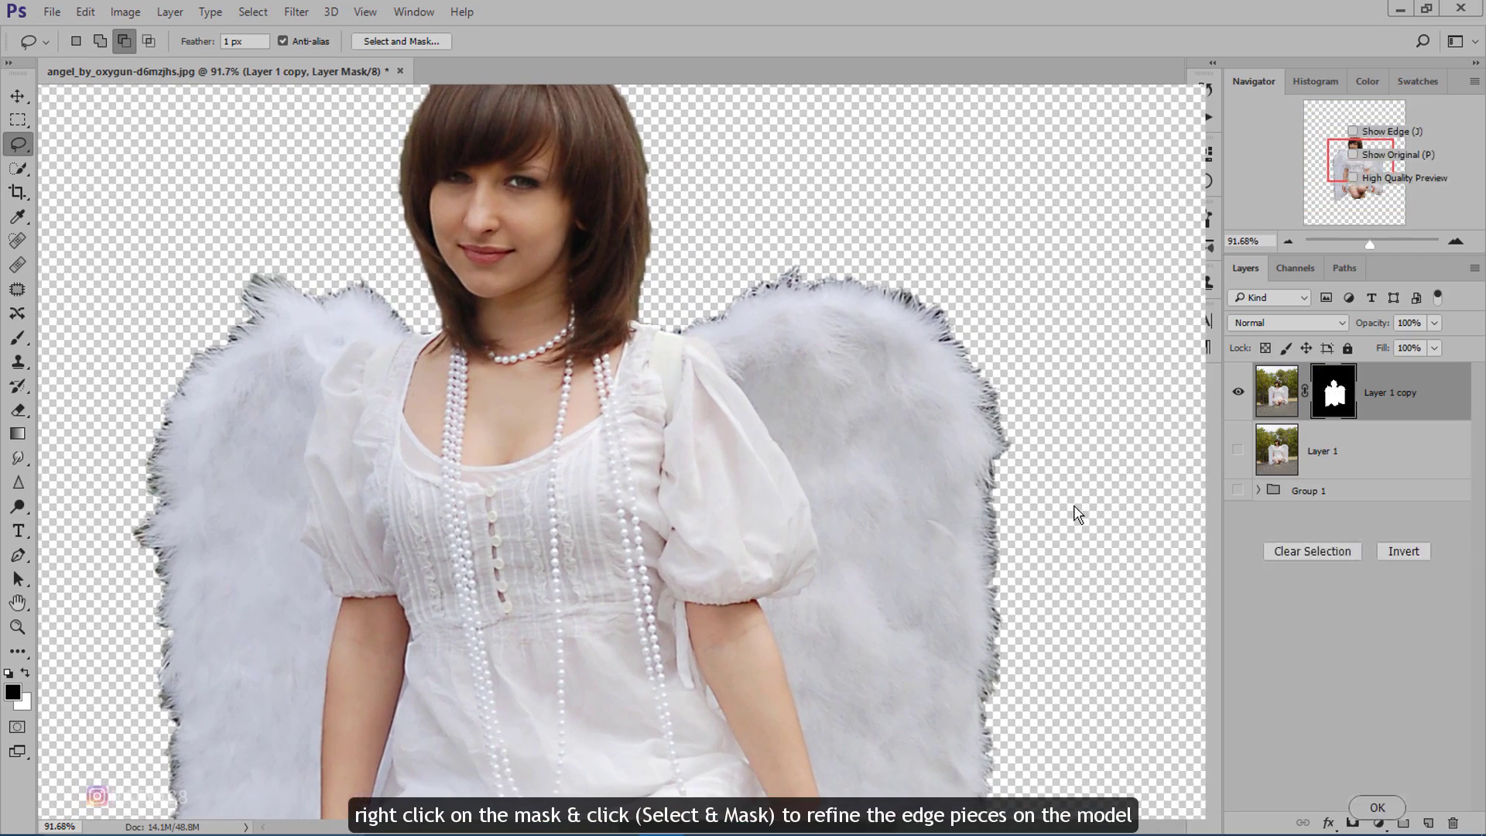
scroll(886, 286, up, 2)
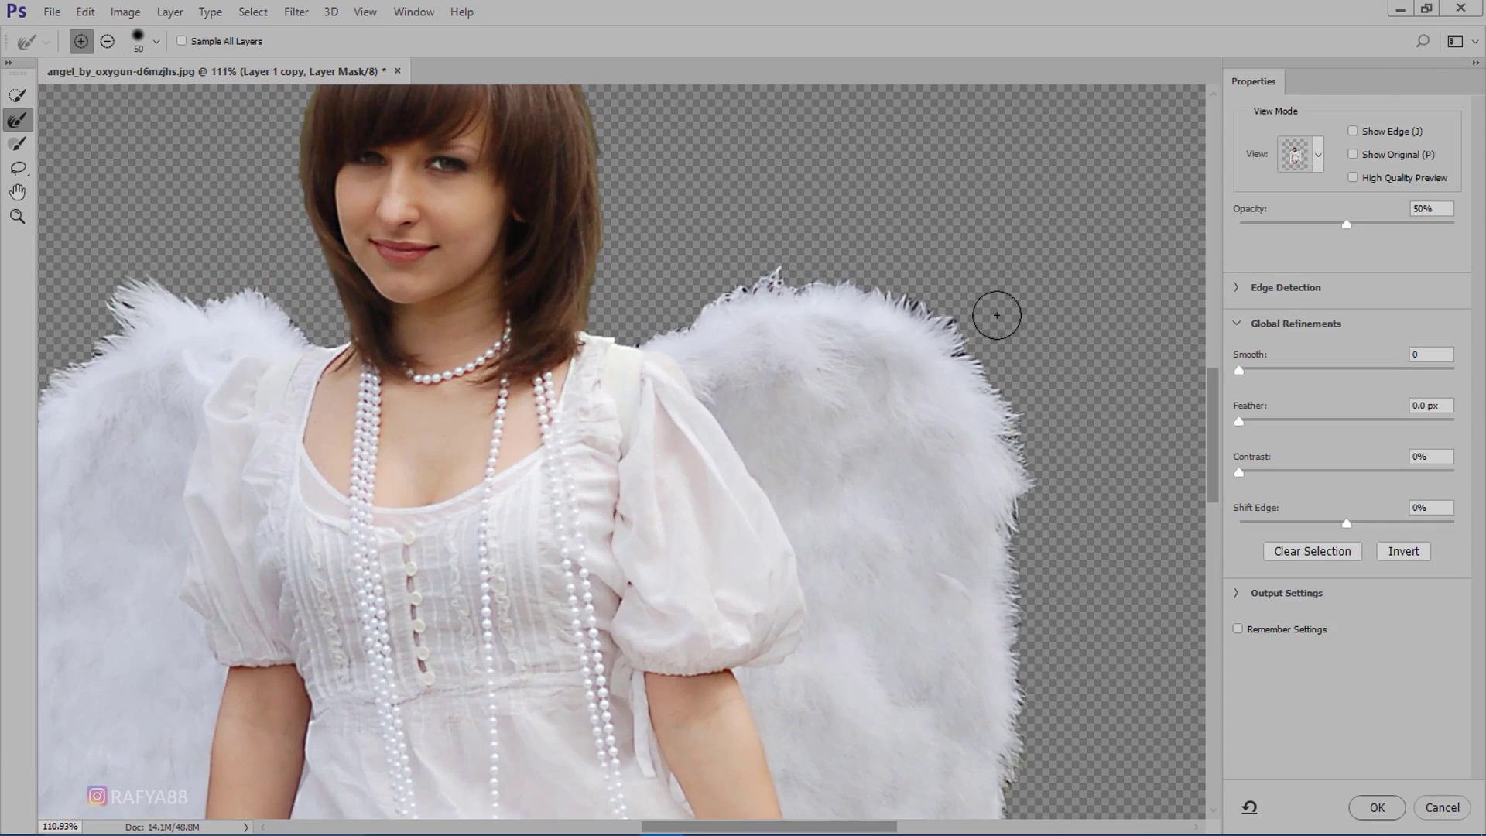
drag(939, 285, 1018, 402)
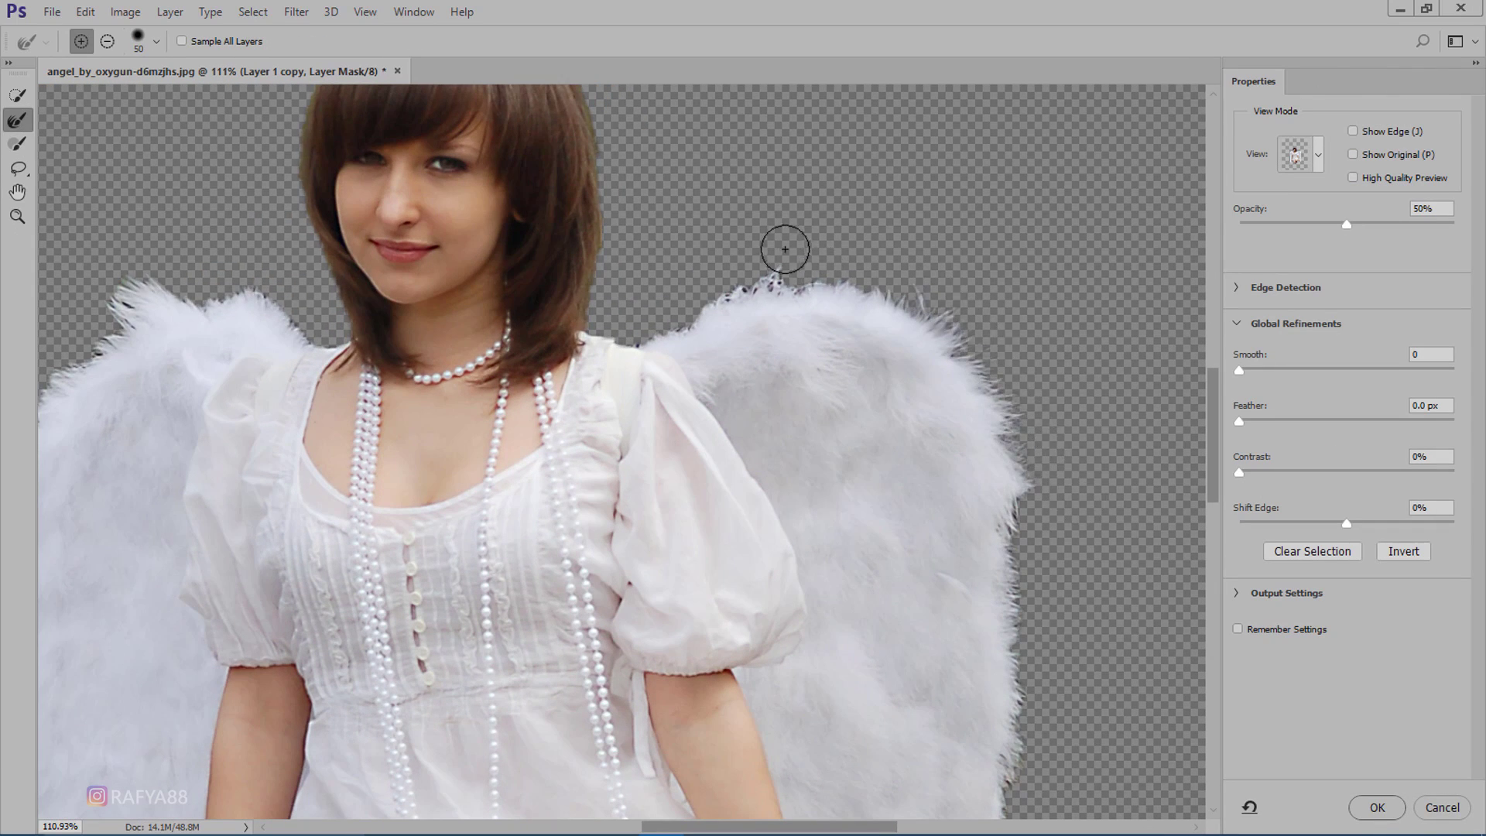
drag(1002, 480, 936, 239)
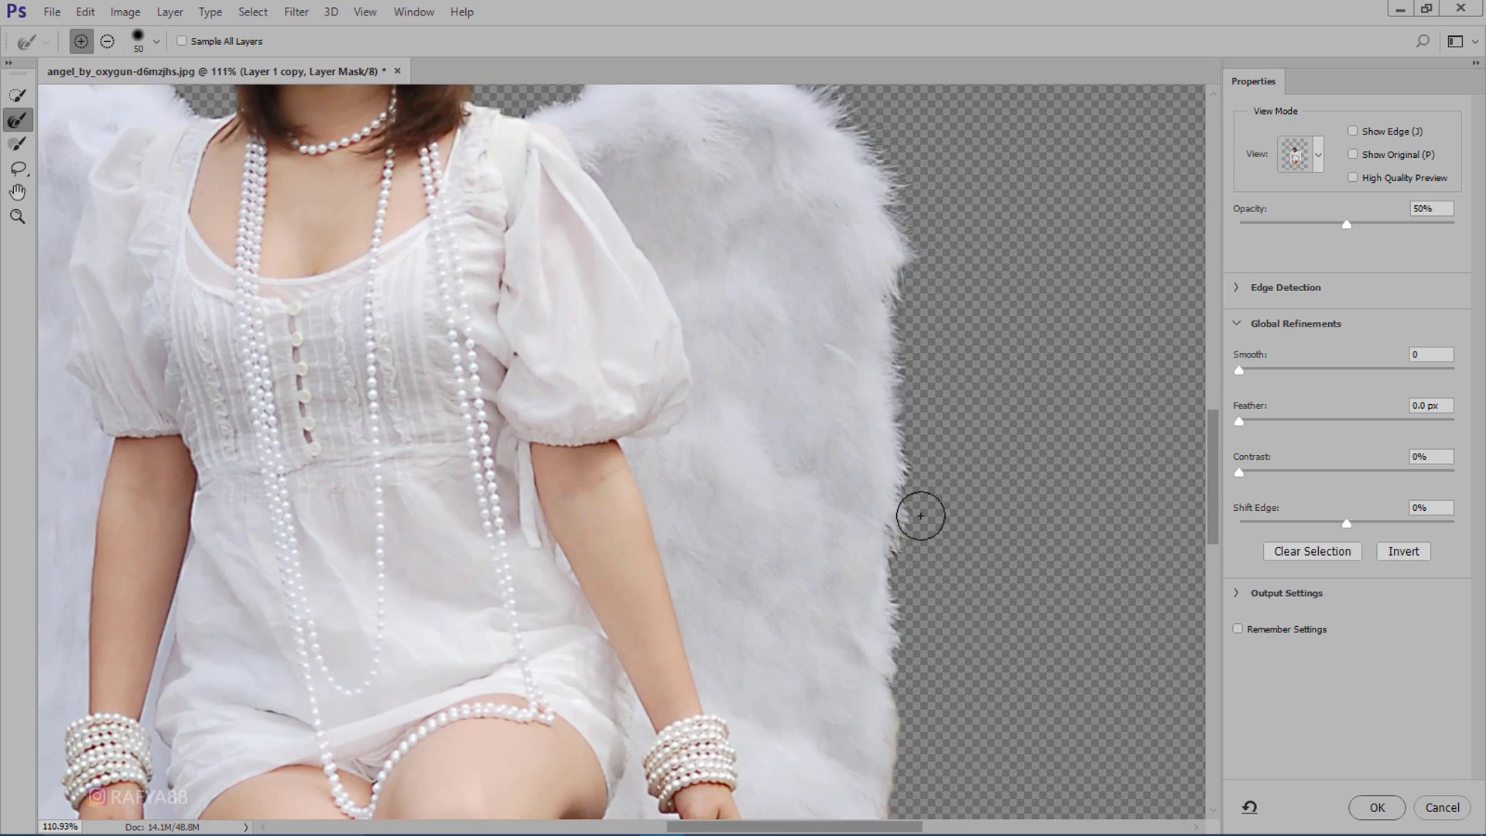
drag(985, 580, 975, 315)
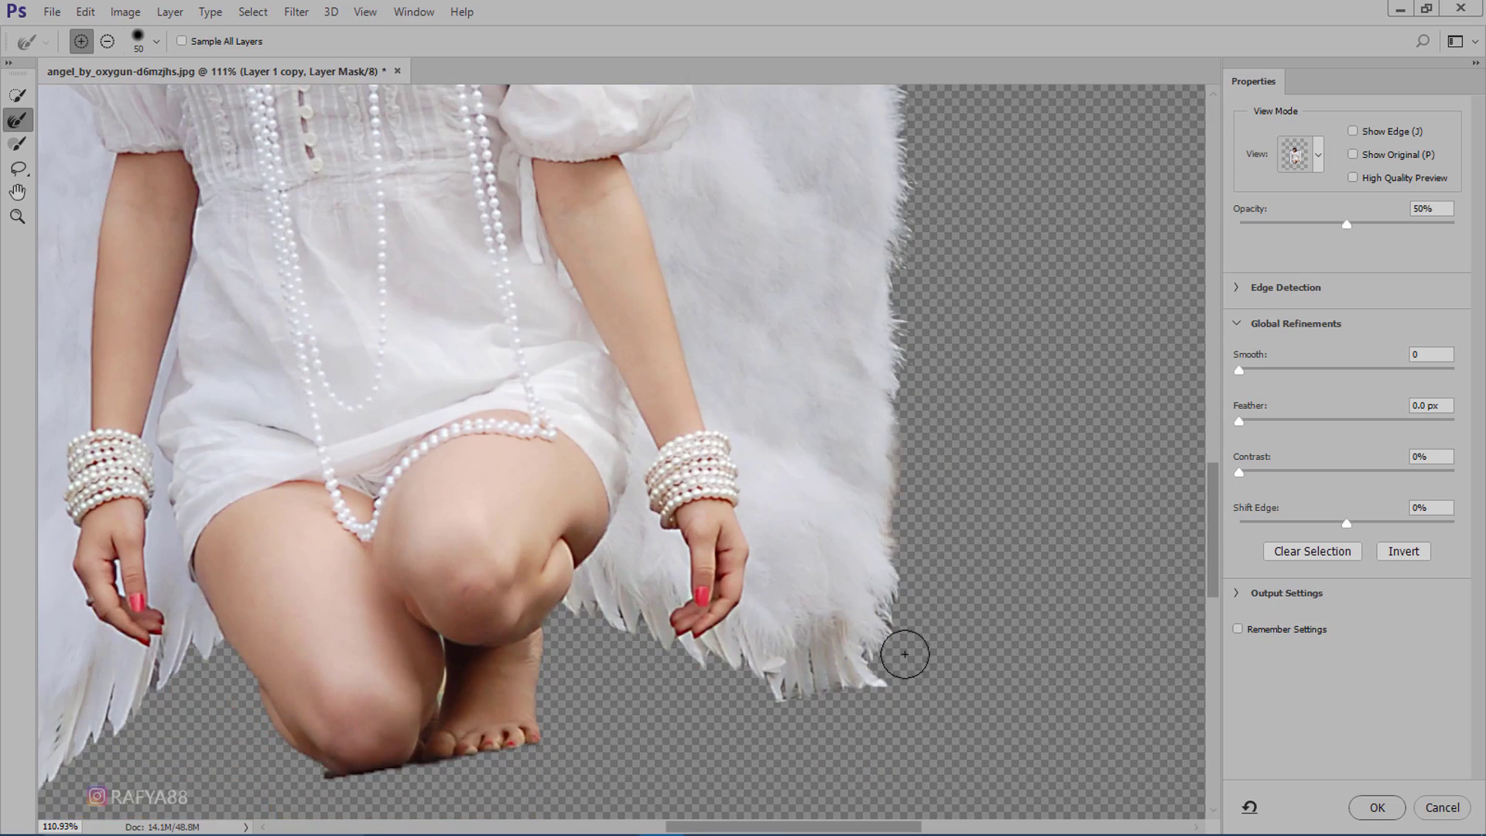
scroll(905, 654, down, 3)
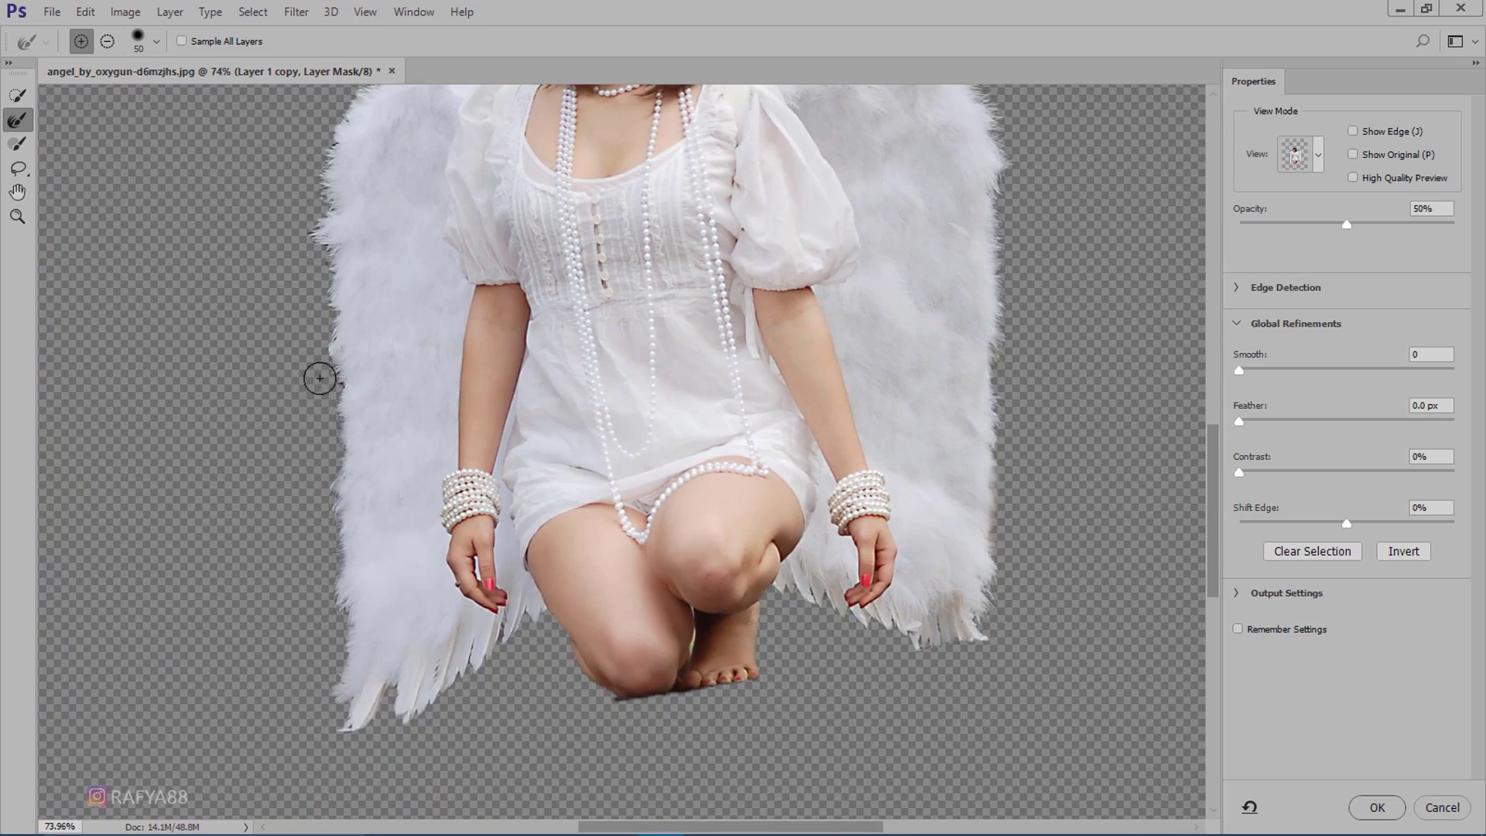
drag(341, 193, 348, 419)
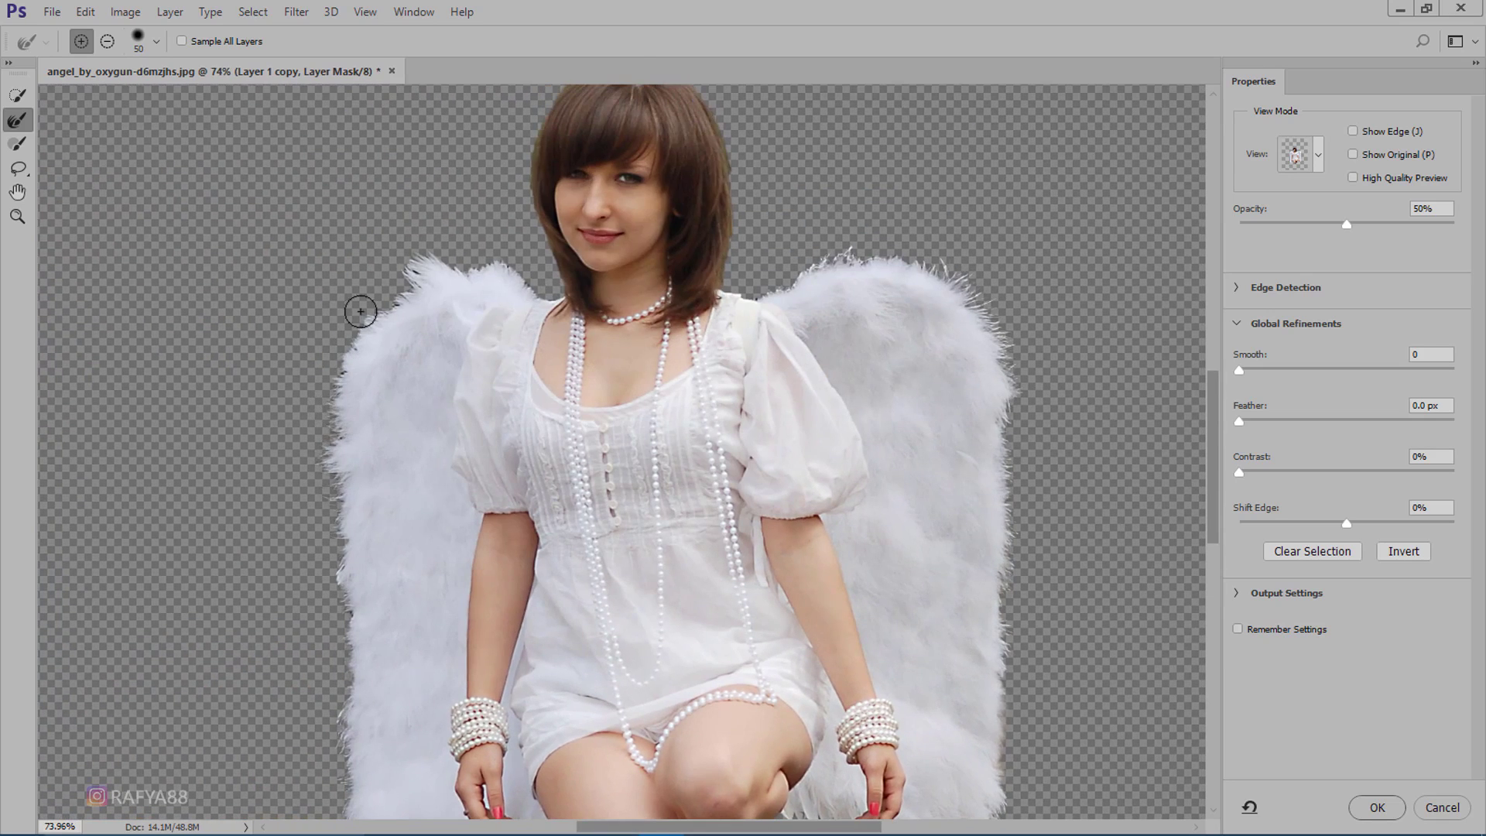
scroll(513, 226, down, 3)
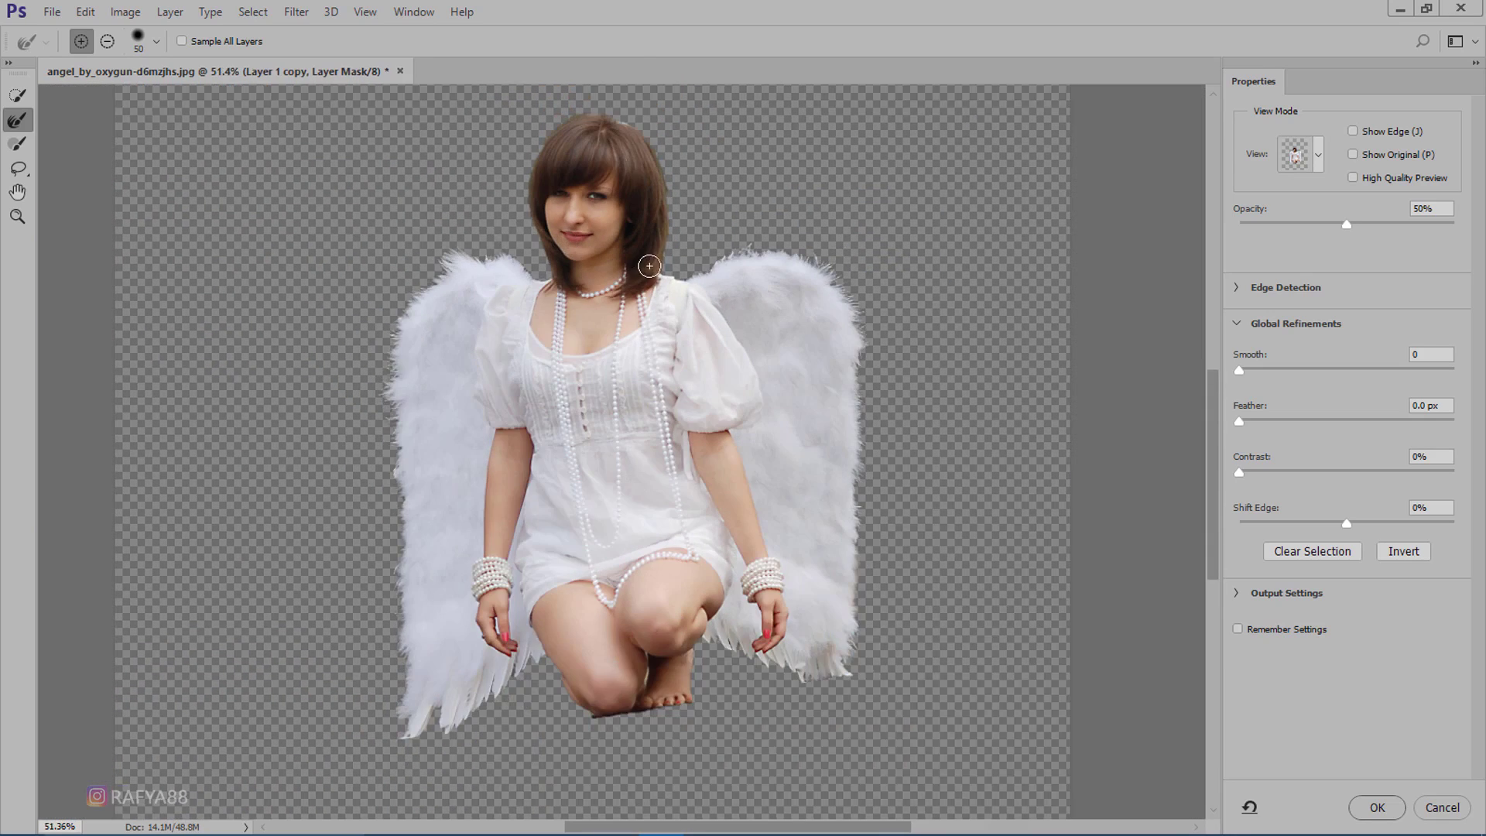
click(1376, 808)
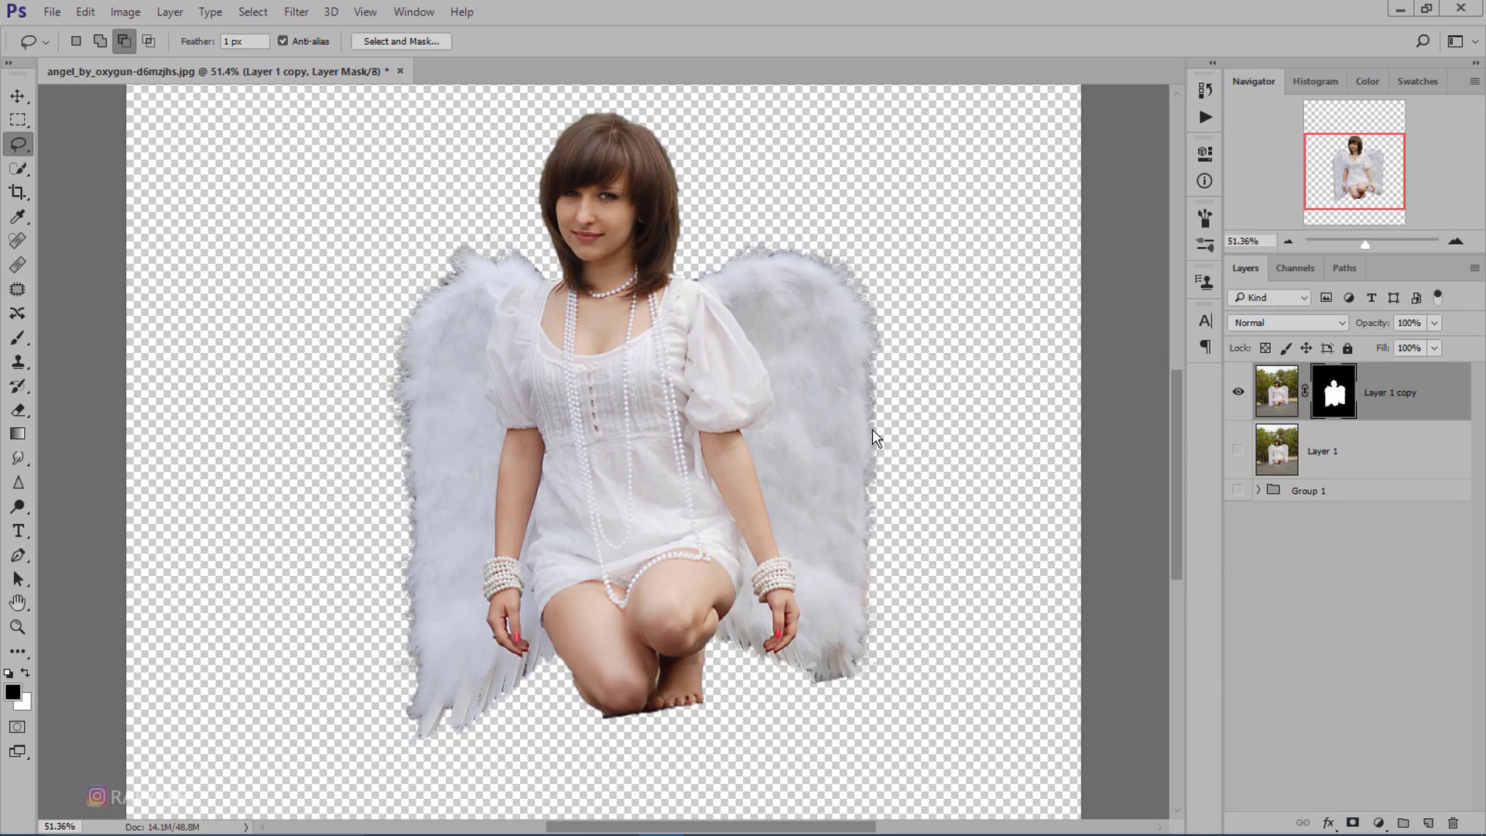
Turn Layer 1 back on beneath the cutout, compare, and make Layer 1 active.
scroll(789, 379, down, 2)
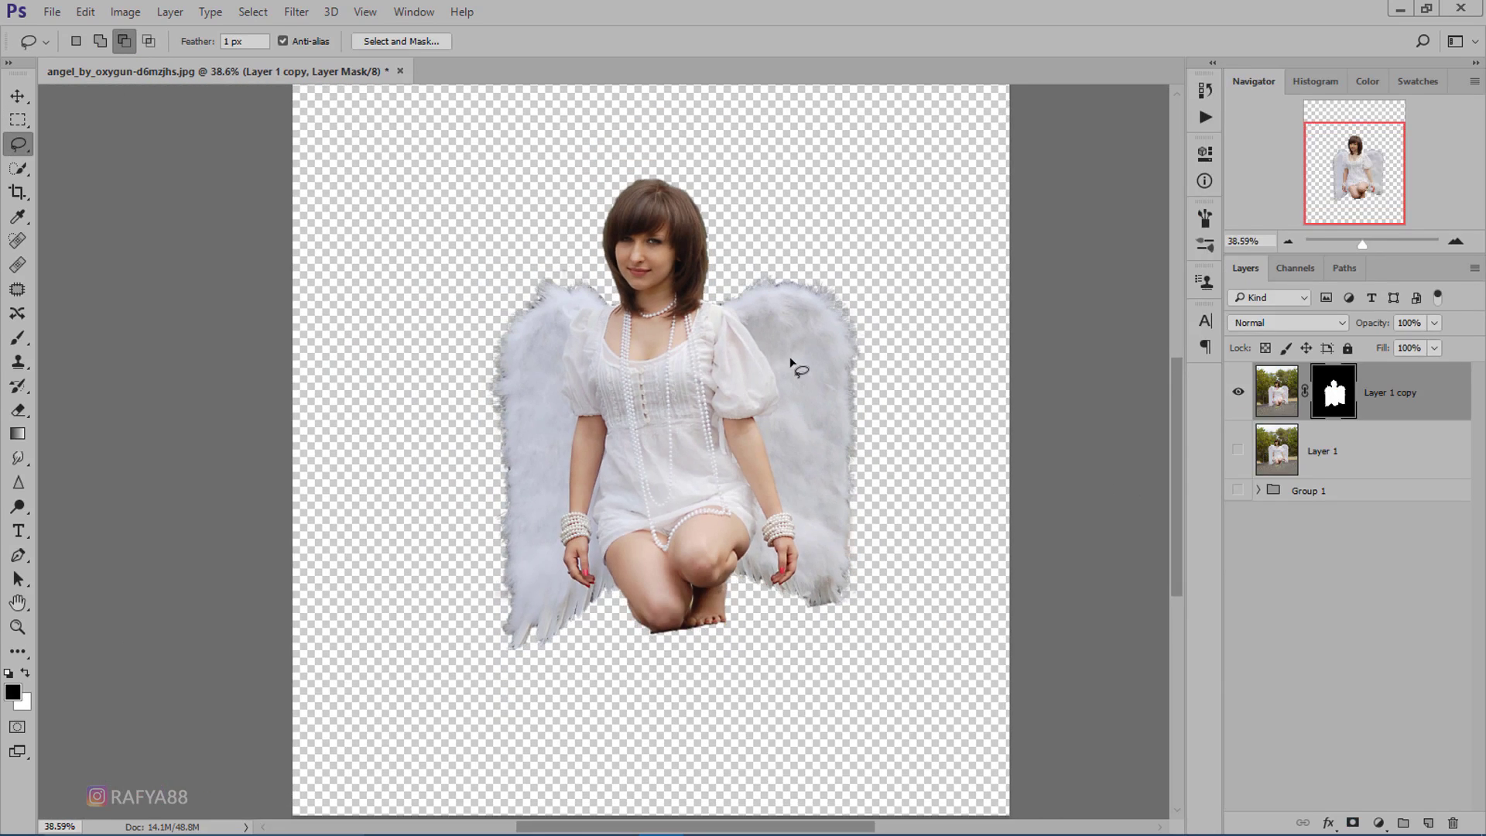
scroll(632, 577, up, 1)
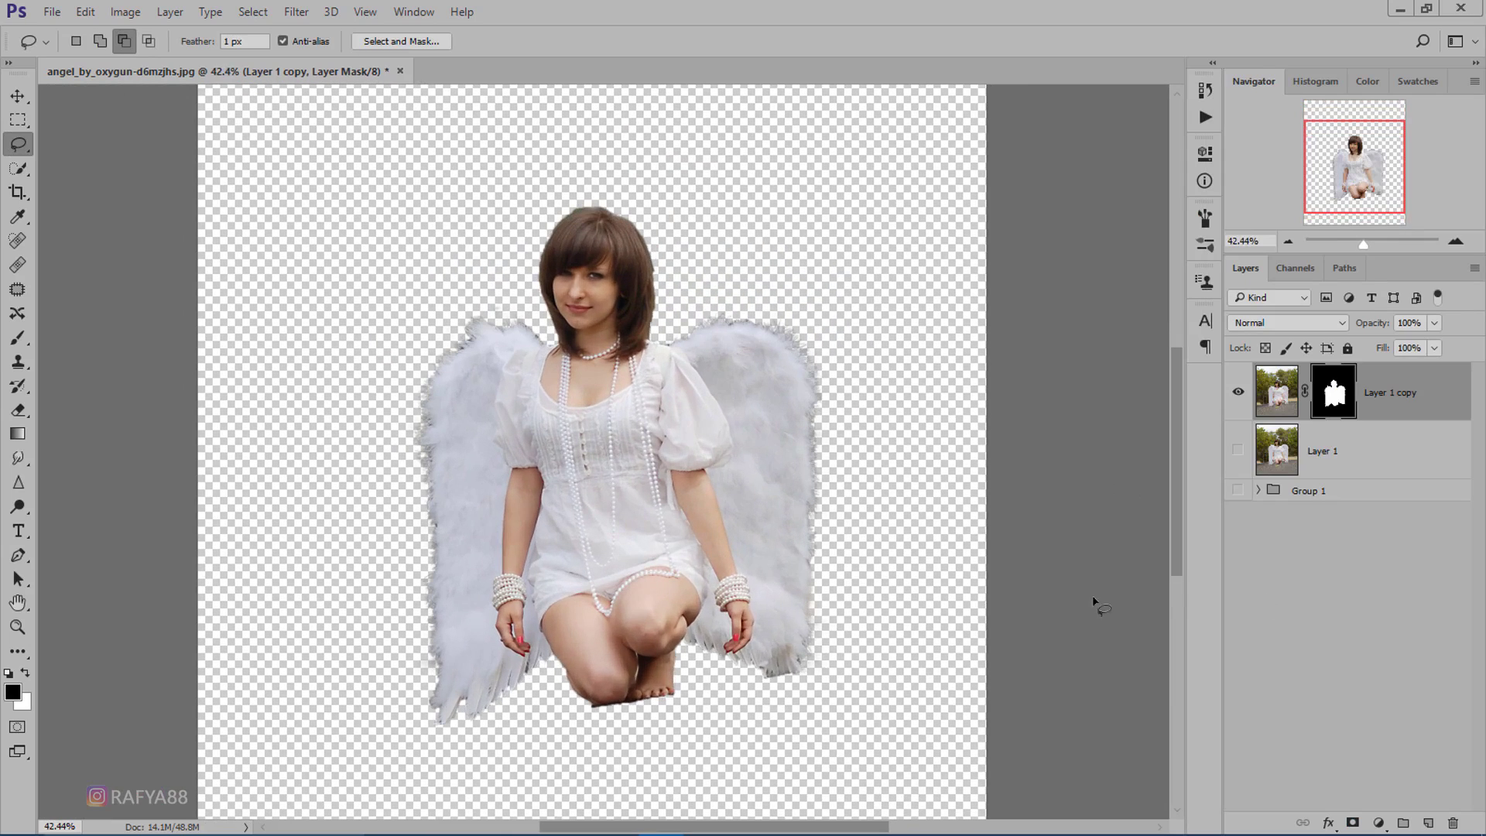
click(1238, 452)
click(1237, 392)
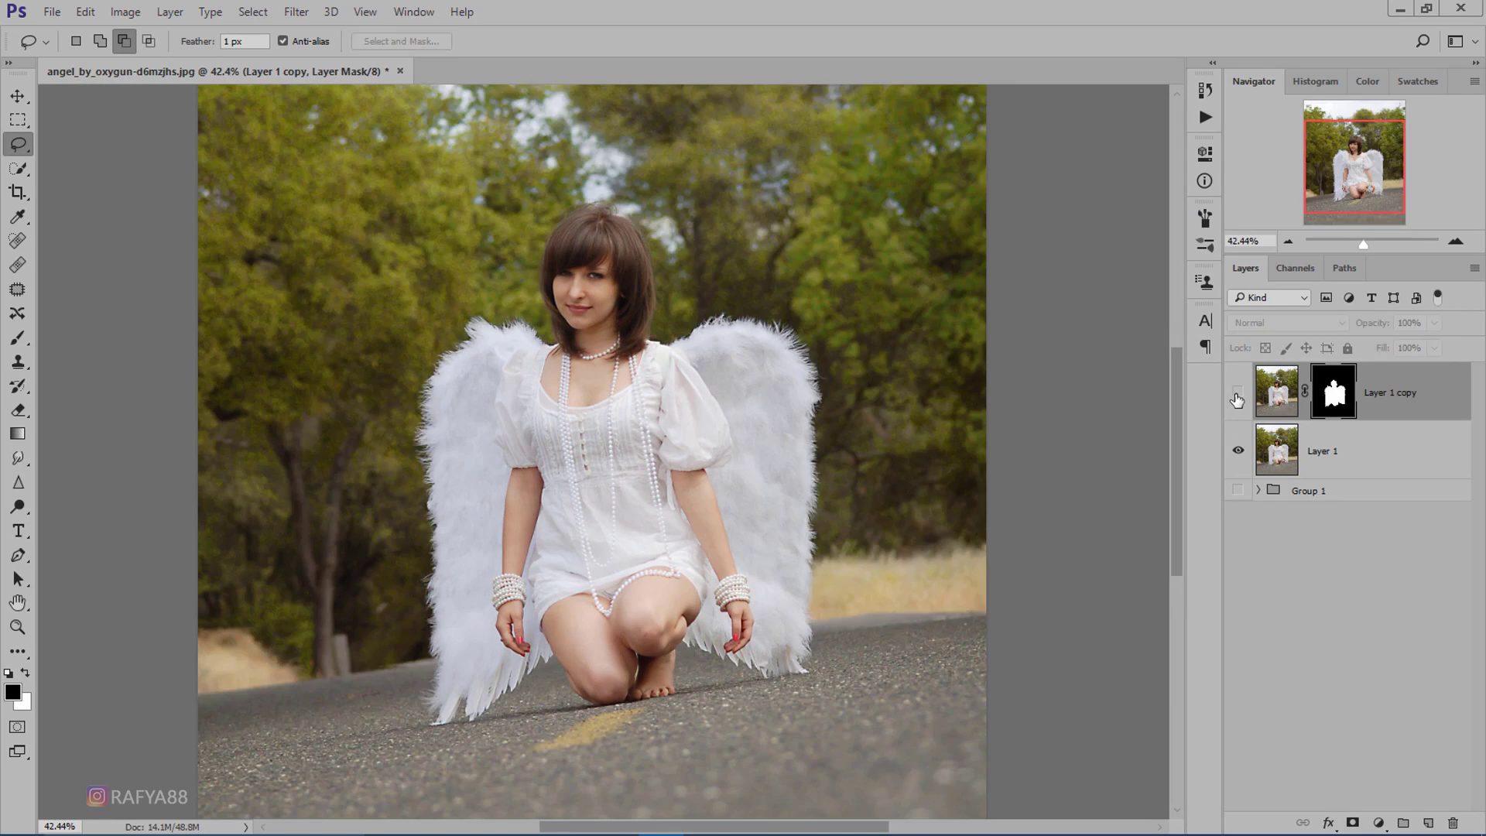
click(1237, 393)
click(1351, 462)
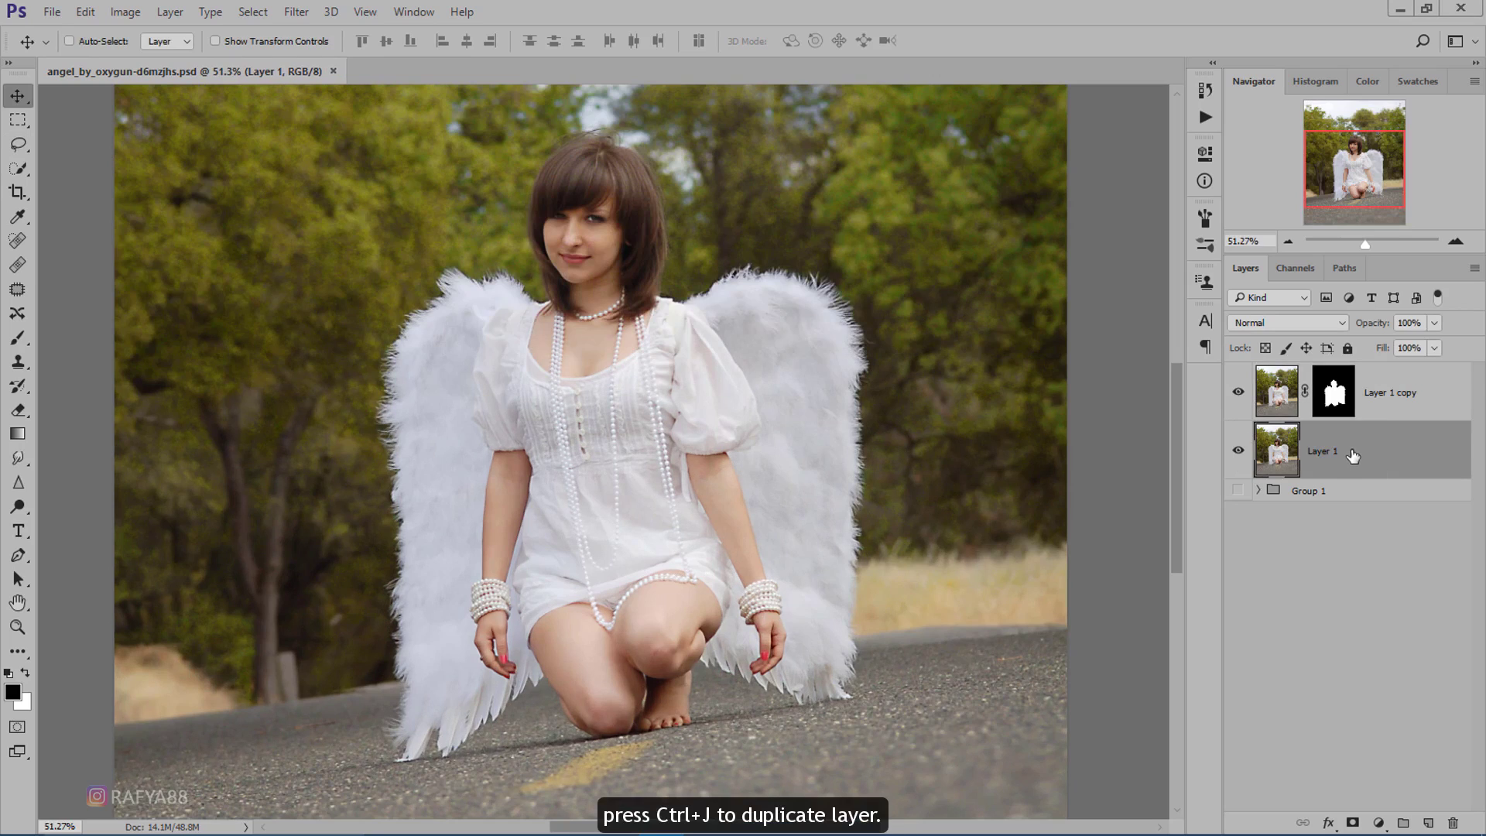
Duplicate Layer 1, load the model's mask as a selection, and expand it 20 pixels.
key(ctrl+j)
key(ctrl)
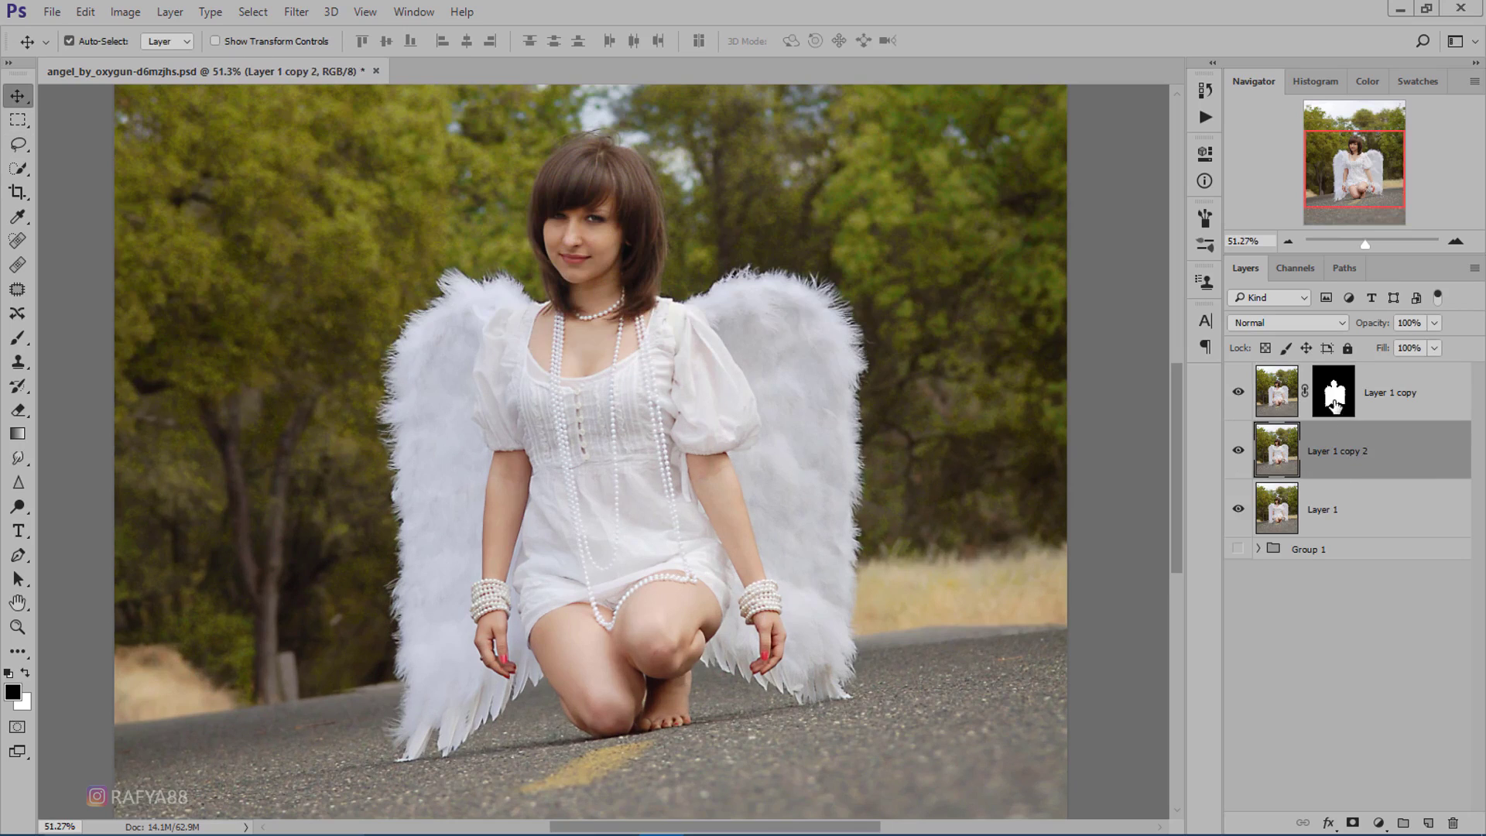
ctrl+click(1335, 398)
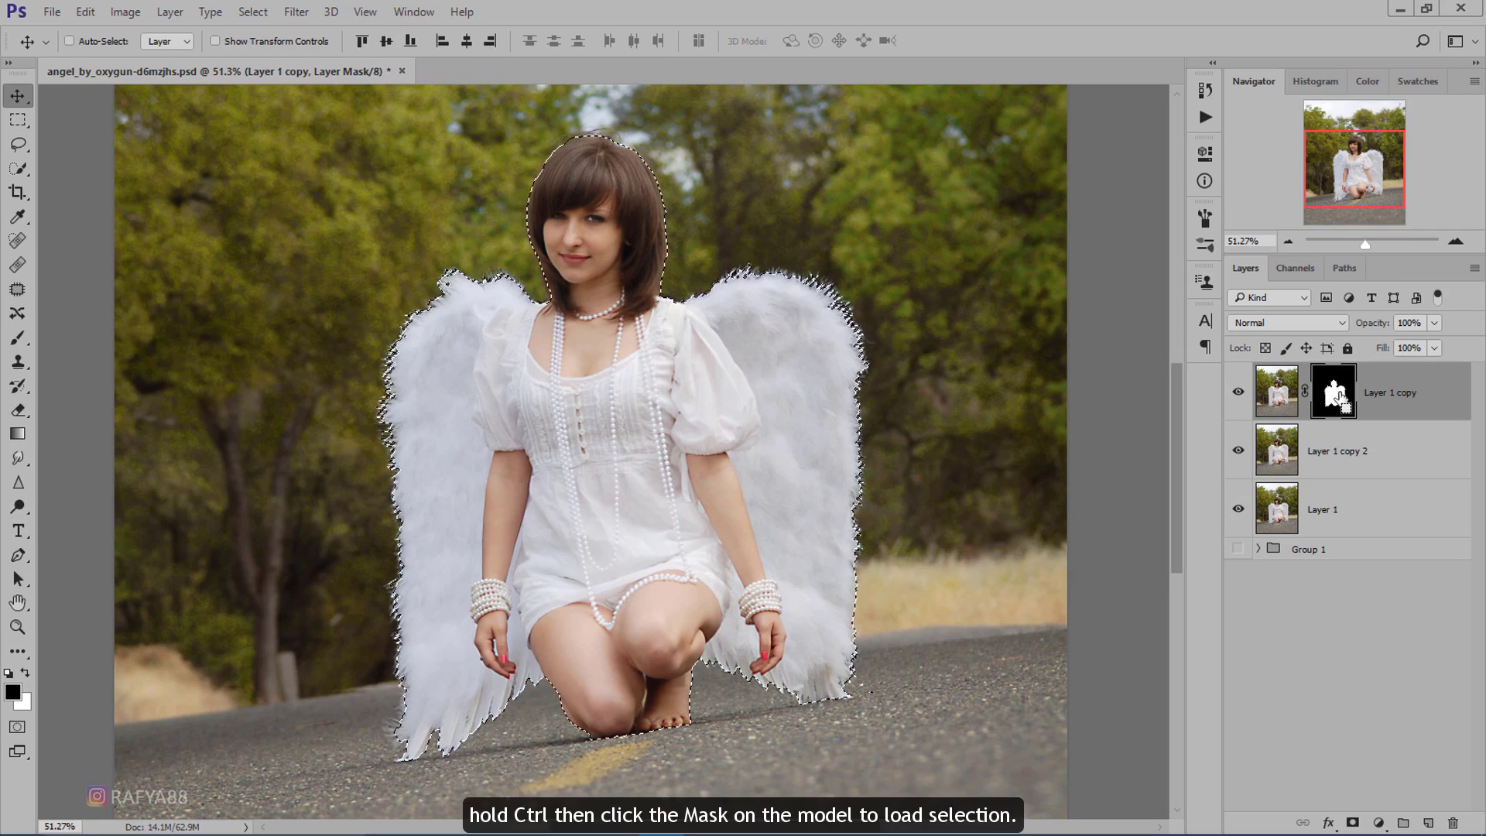
key(ctrl)
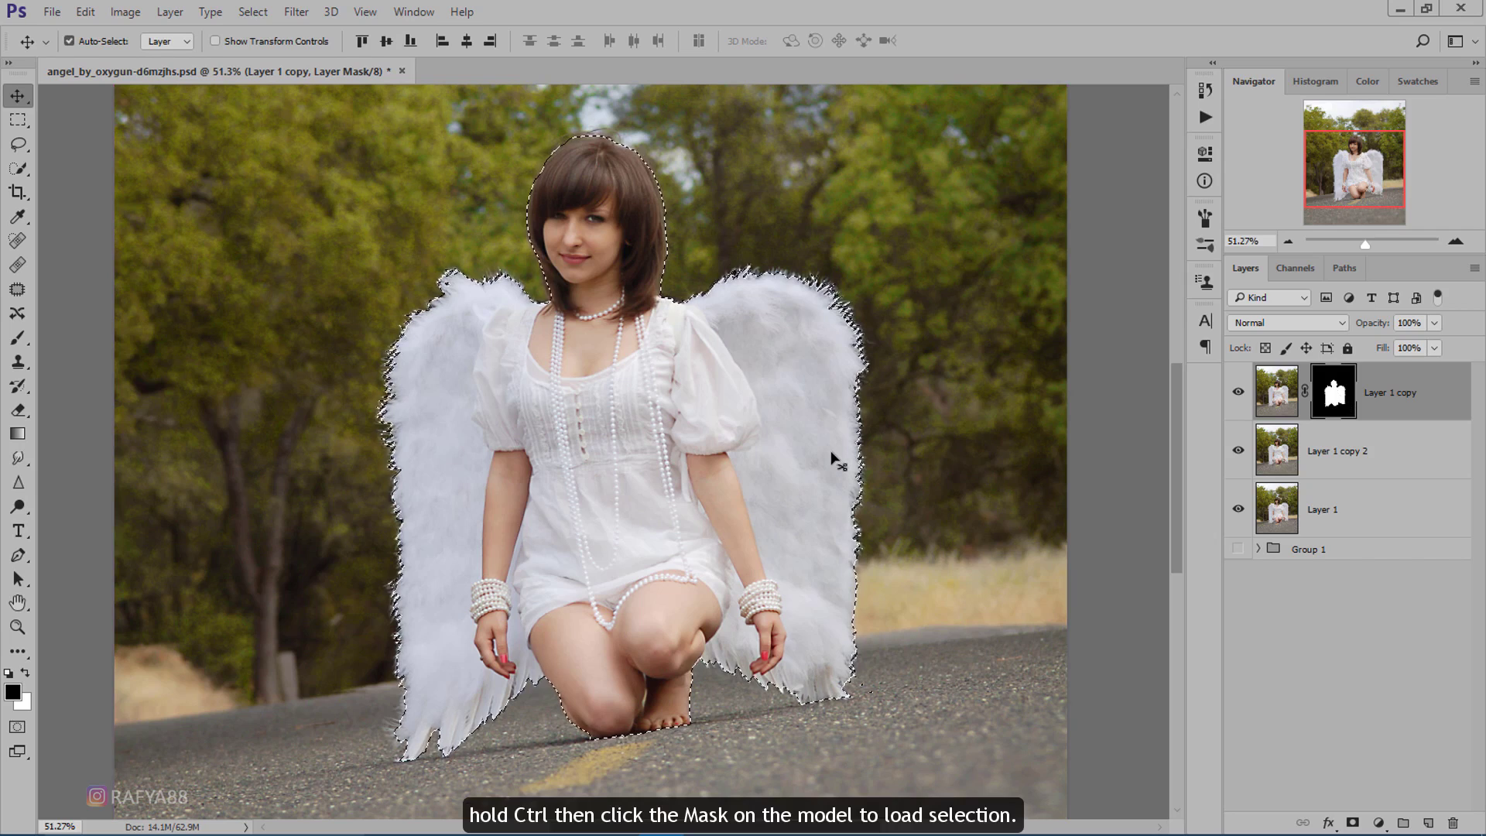
click(253, 12)
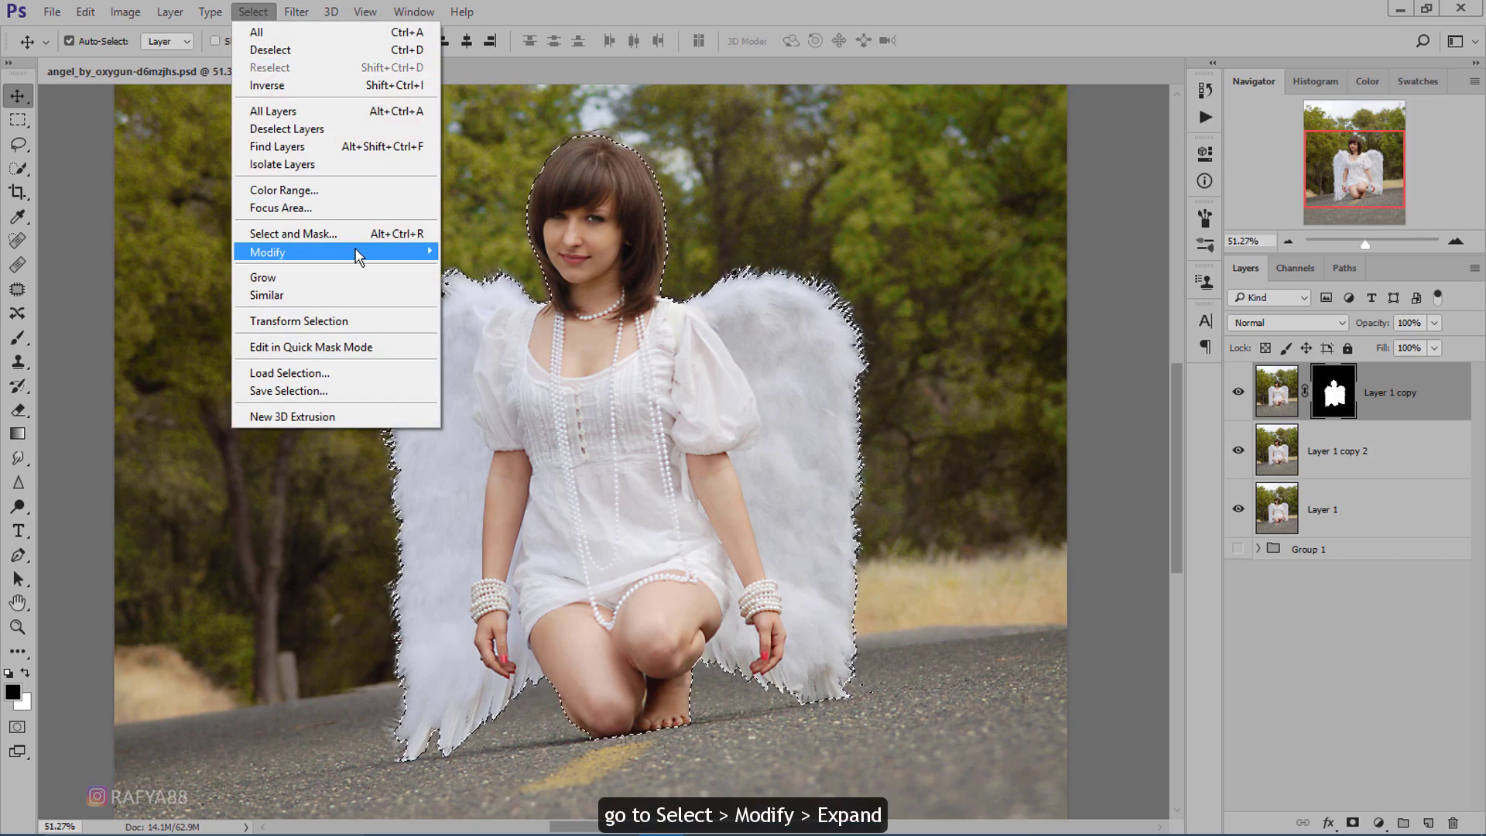
mouse_move(267, 252)
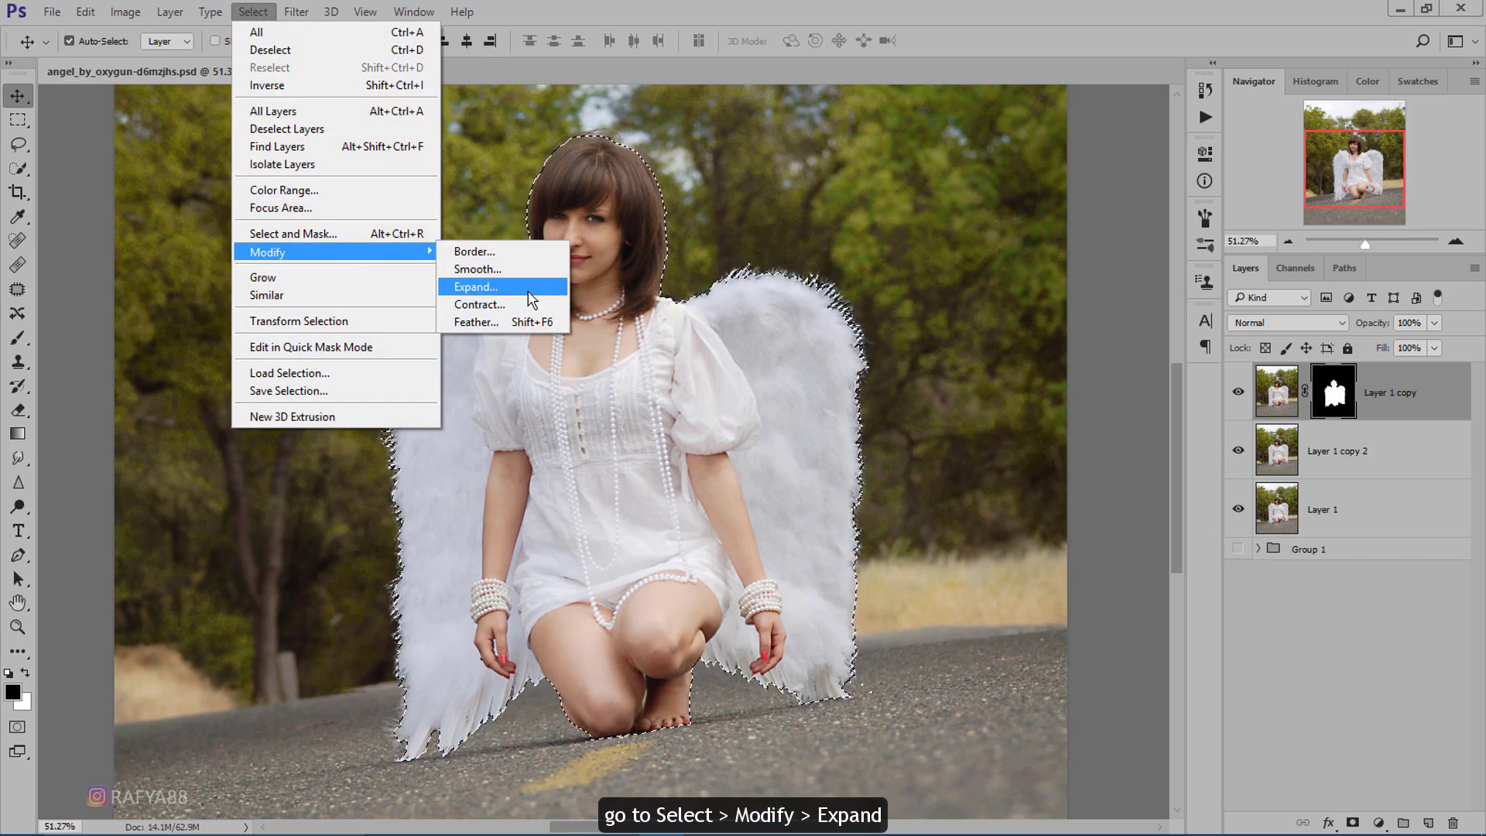
click(531, 298)
drag(847, 313, 854, 349)
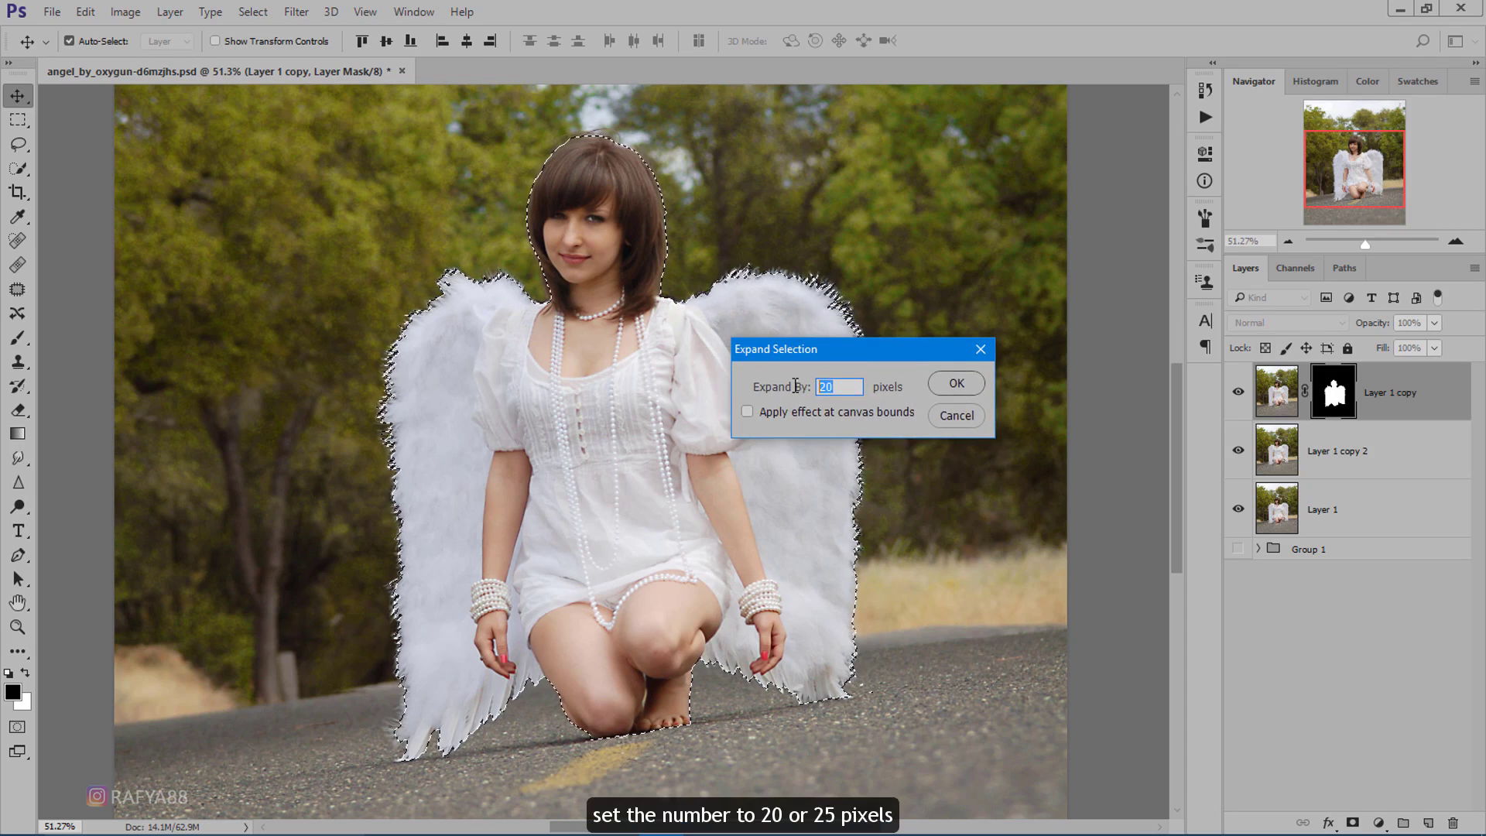
click(967, 383)
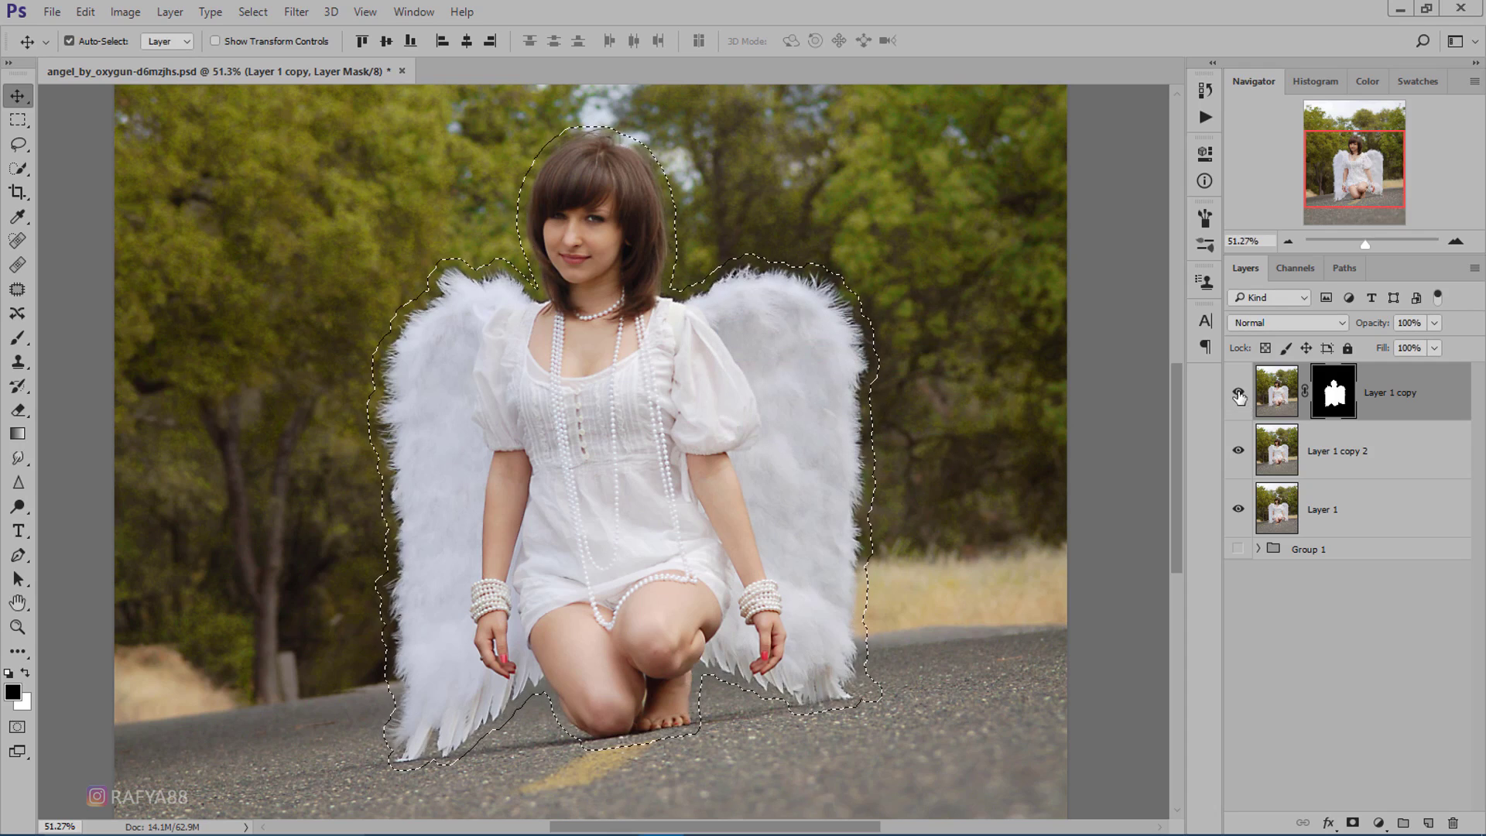
Hide the masked cutout layer and make 'Layer 1 copy 2' active.
click(1238, 392)
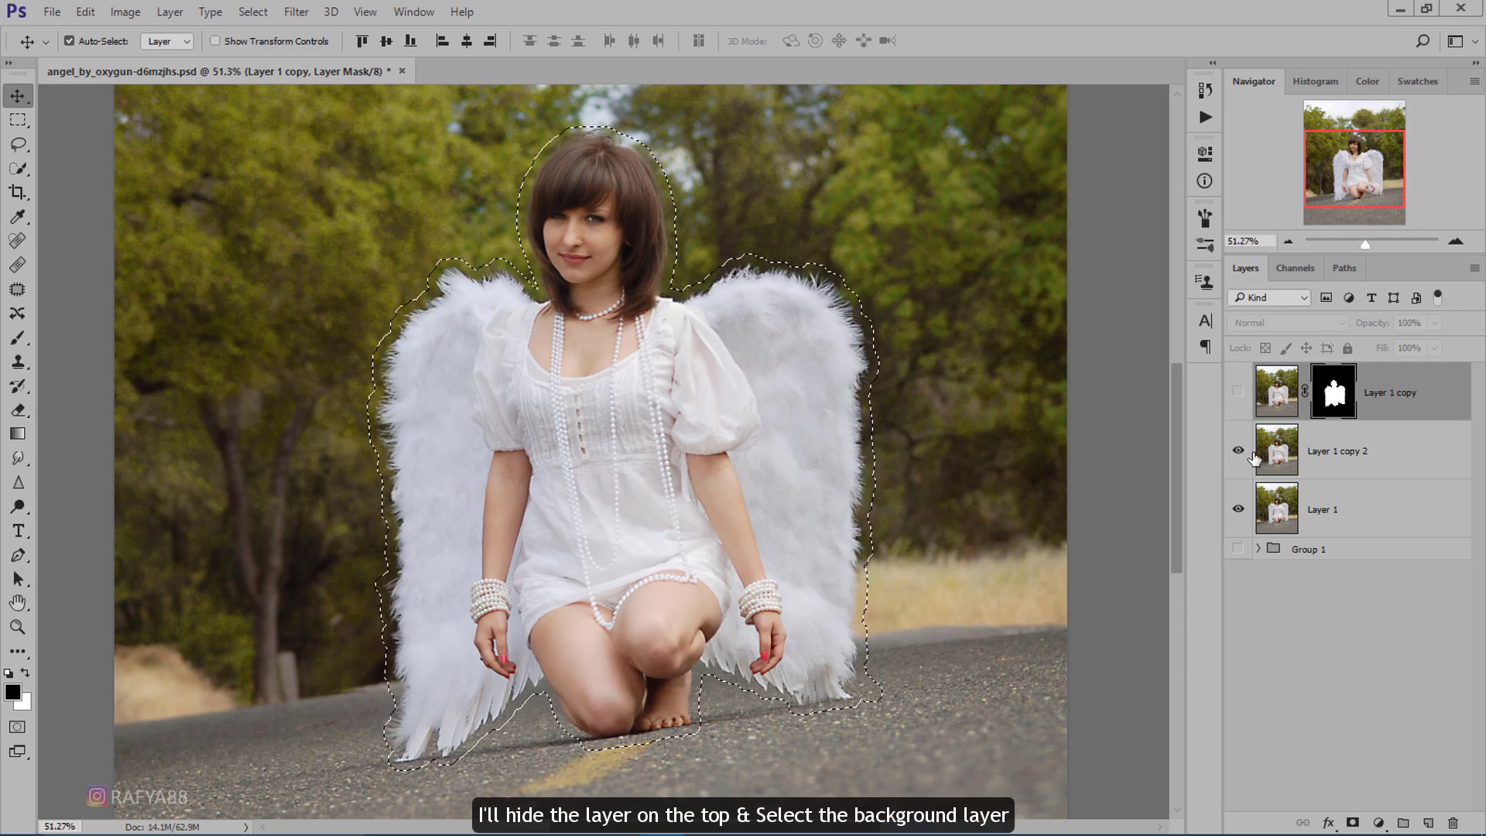
click(1304, 458)
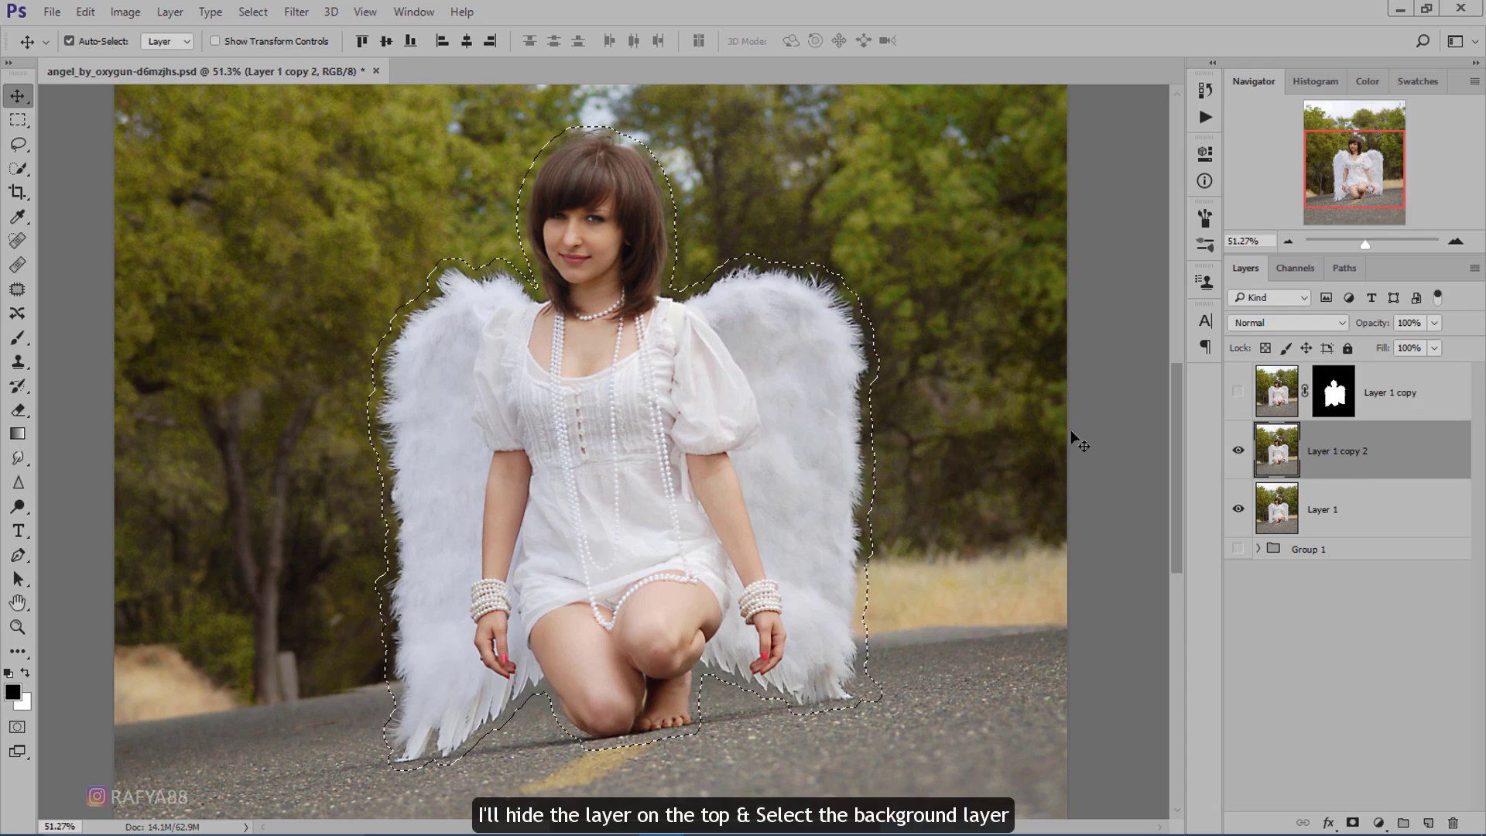
click(82, 13)
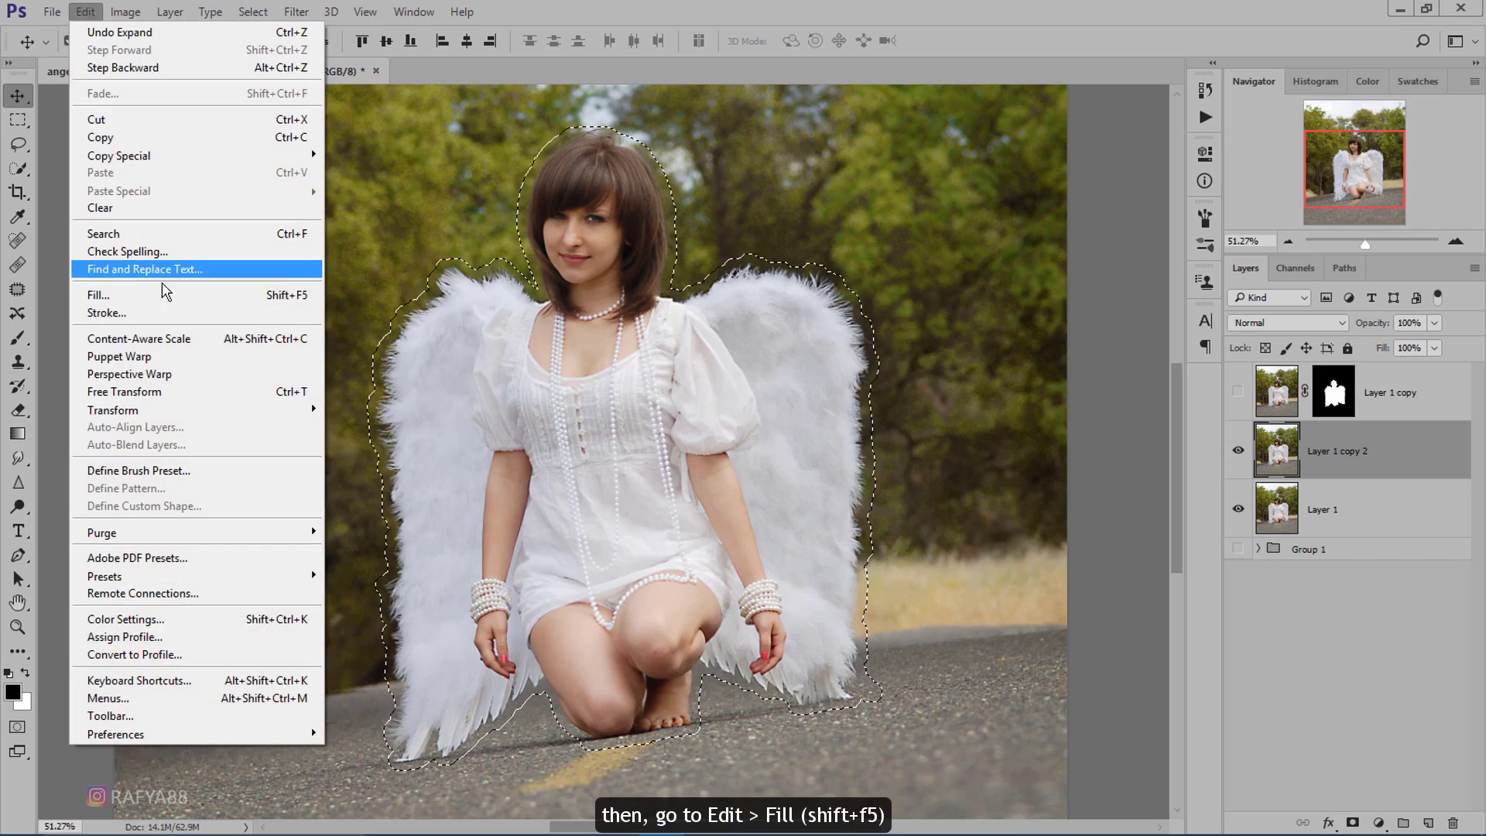
Content-Aware fill the model selection on 'Layer 1 copy 2', then deselect.
click(222, 298)
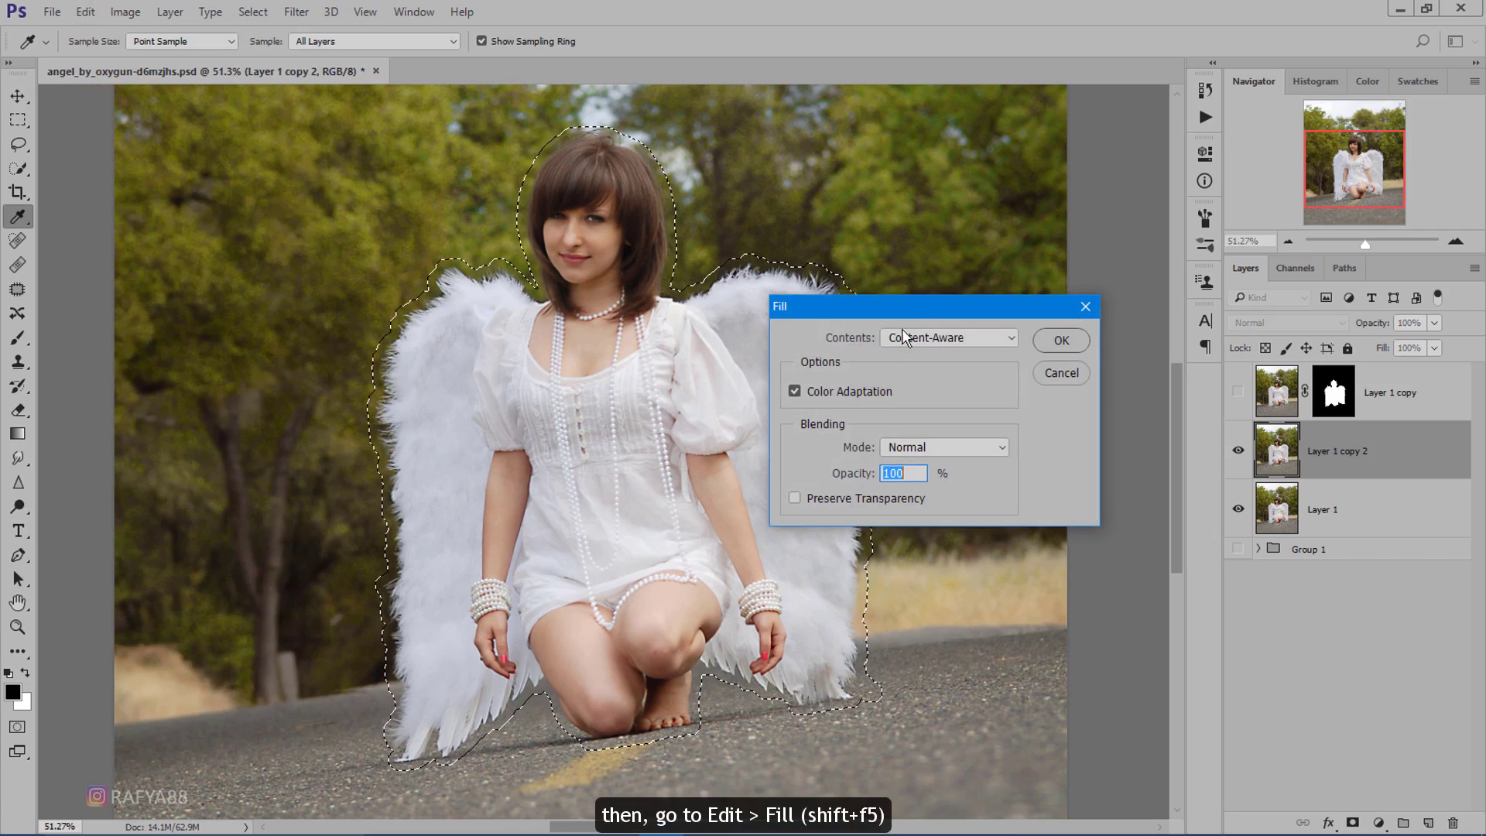
click(959, 332)
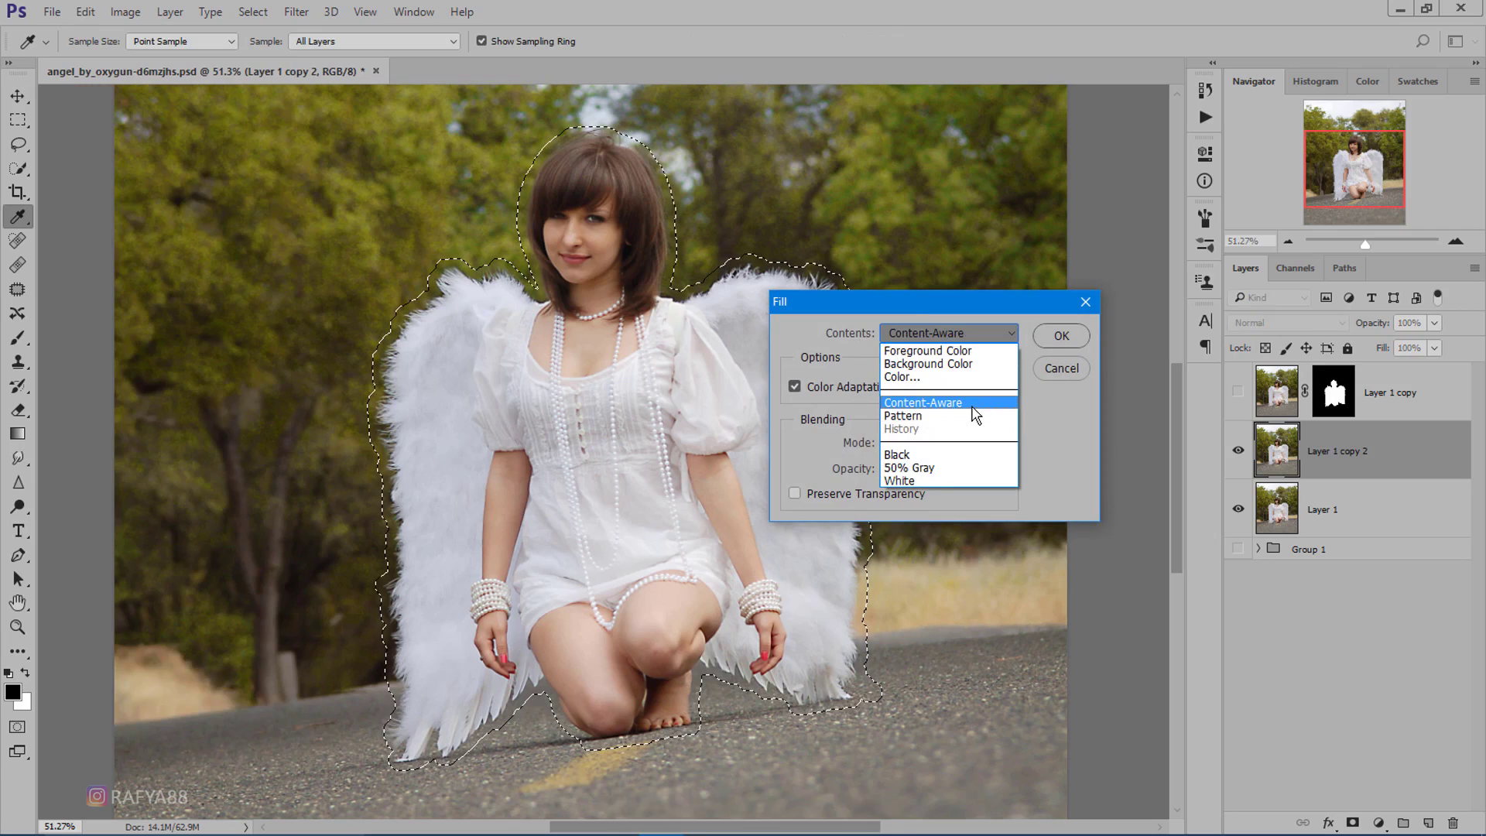
click(974, 415)
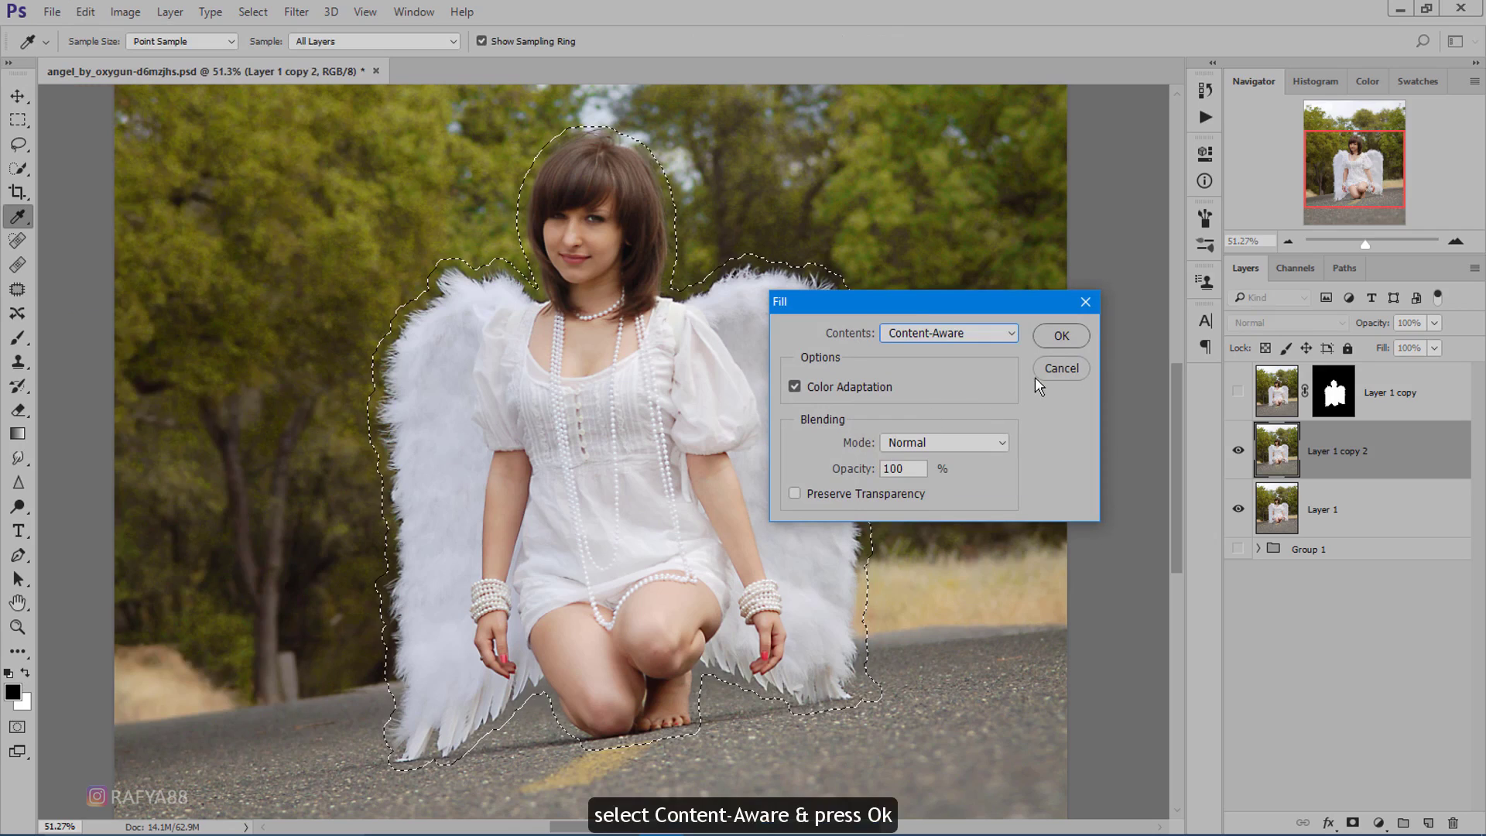
click(1053, 346)
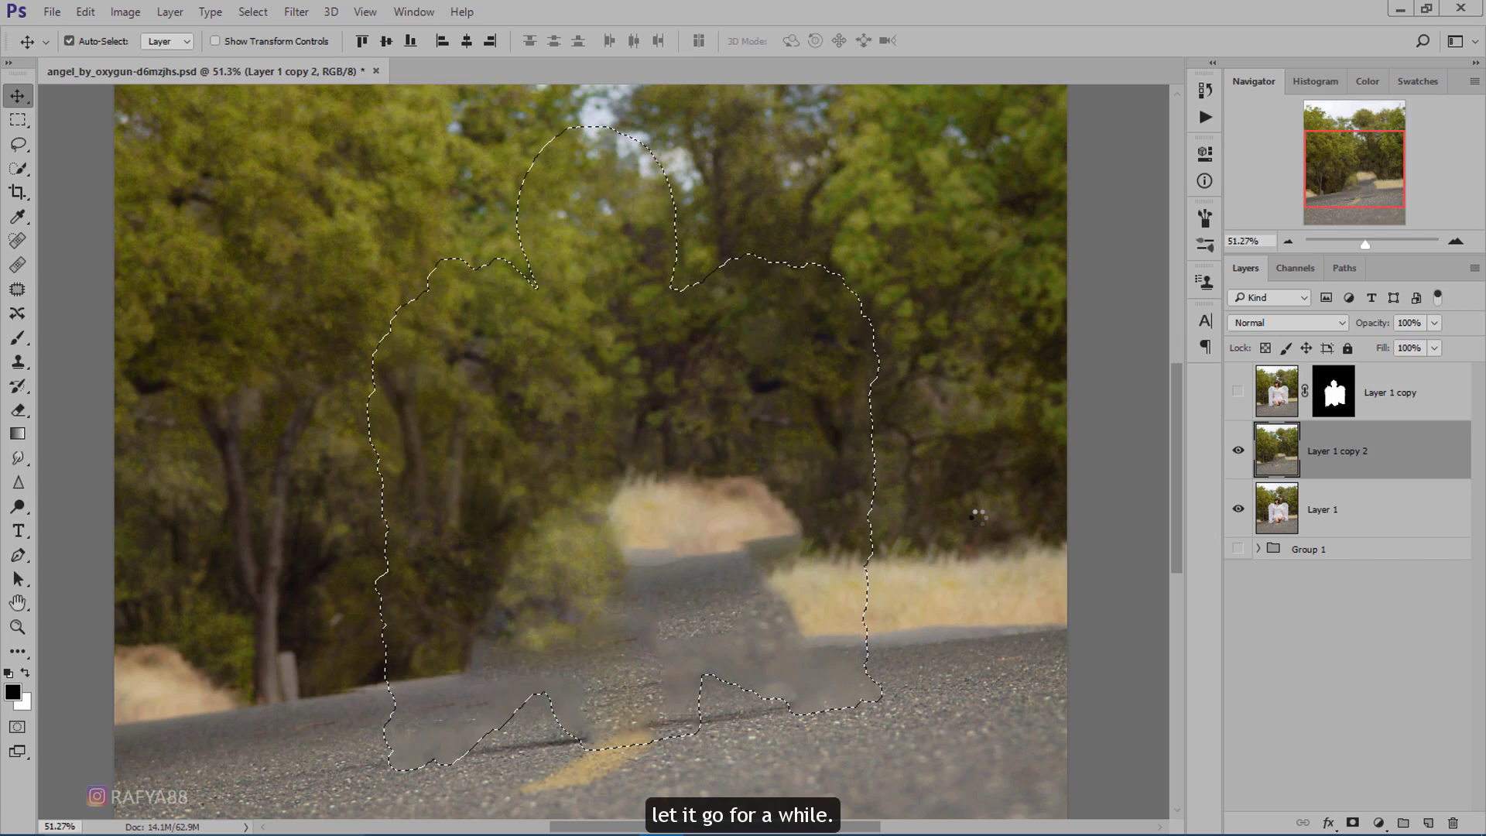
key(ctrl+d)
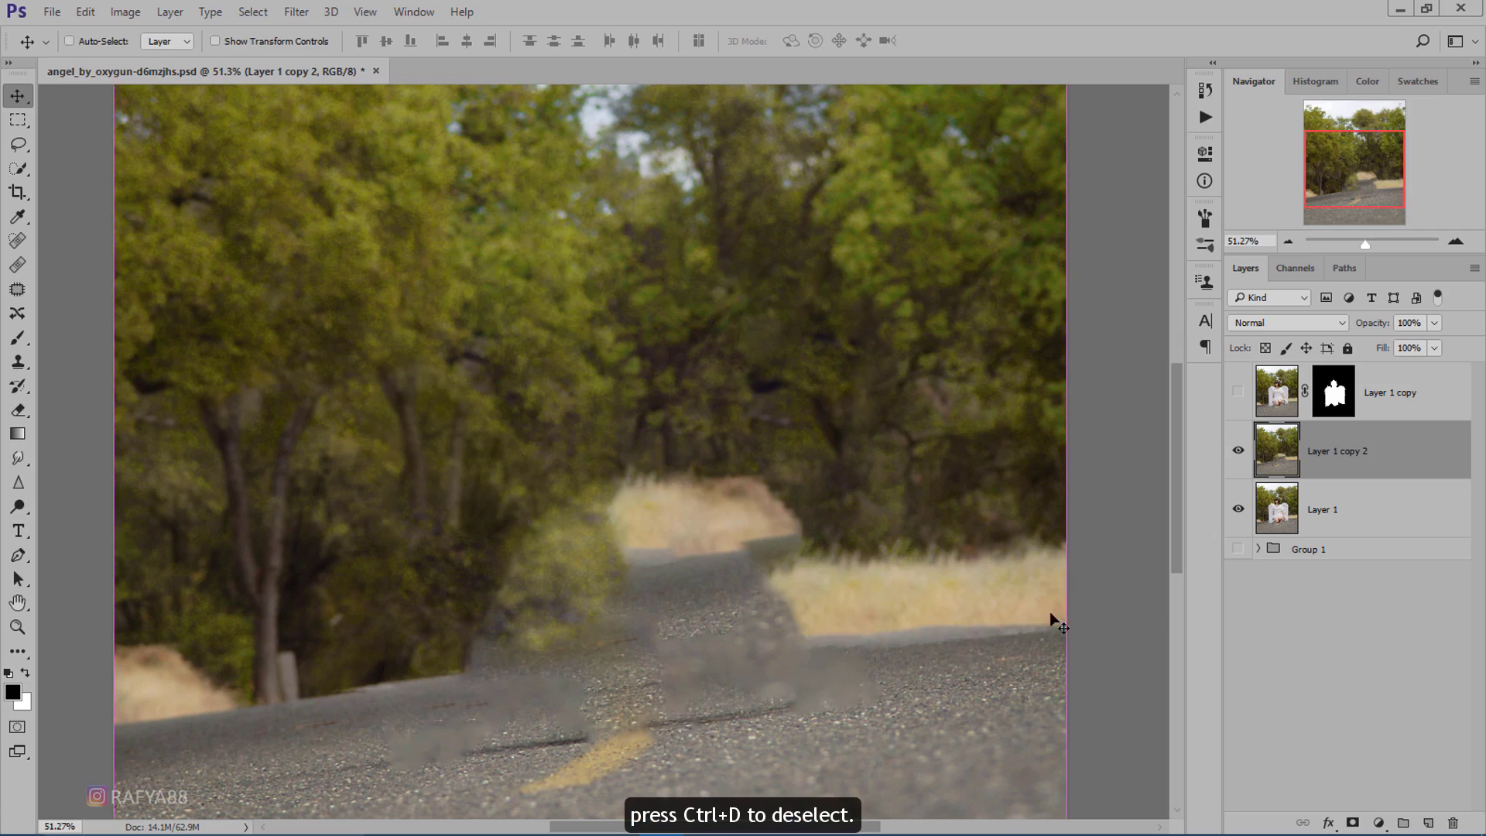
Show the masked cutout layer again over the filled background.
click(1239, 393)
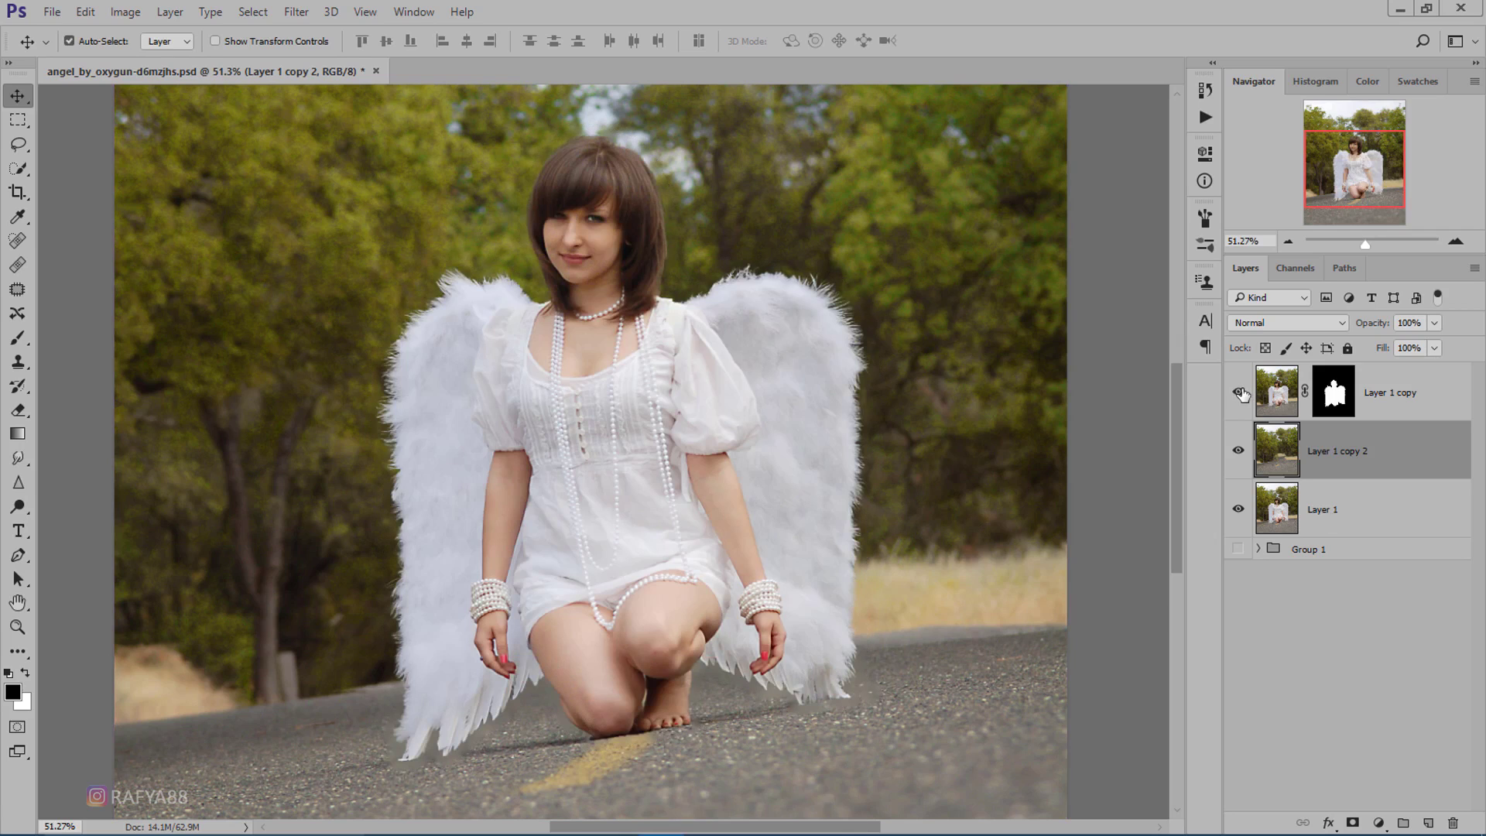
click(1239, 392)
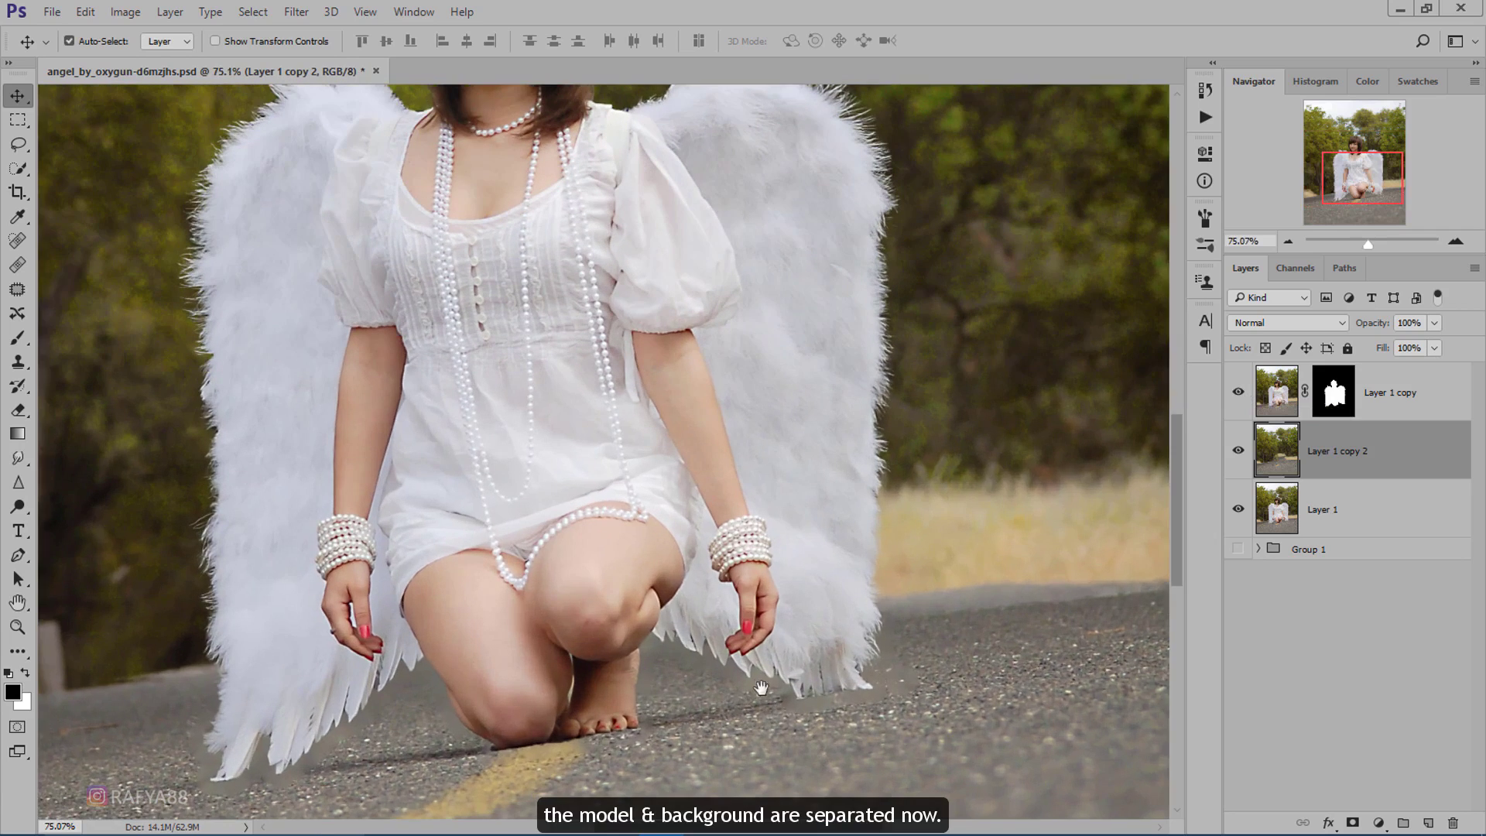
scroll(899, 630, up, 4)
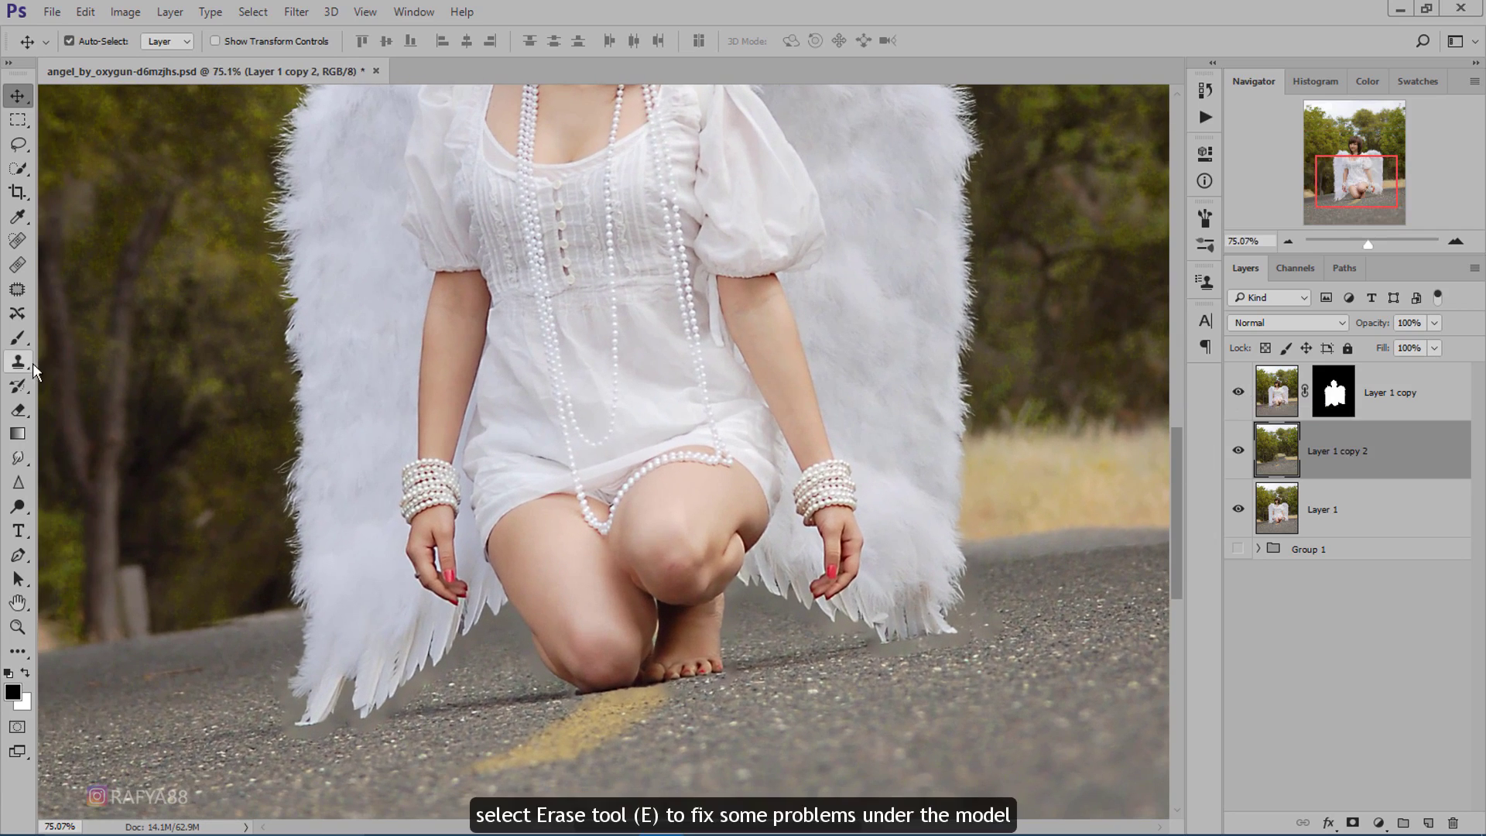
With the Eraser at size 70, erase the patchy road by the model's knee and left wing tip.
click(19, 411)
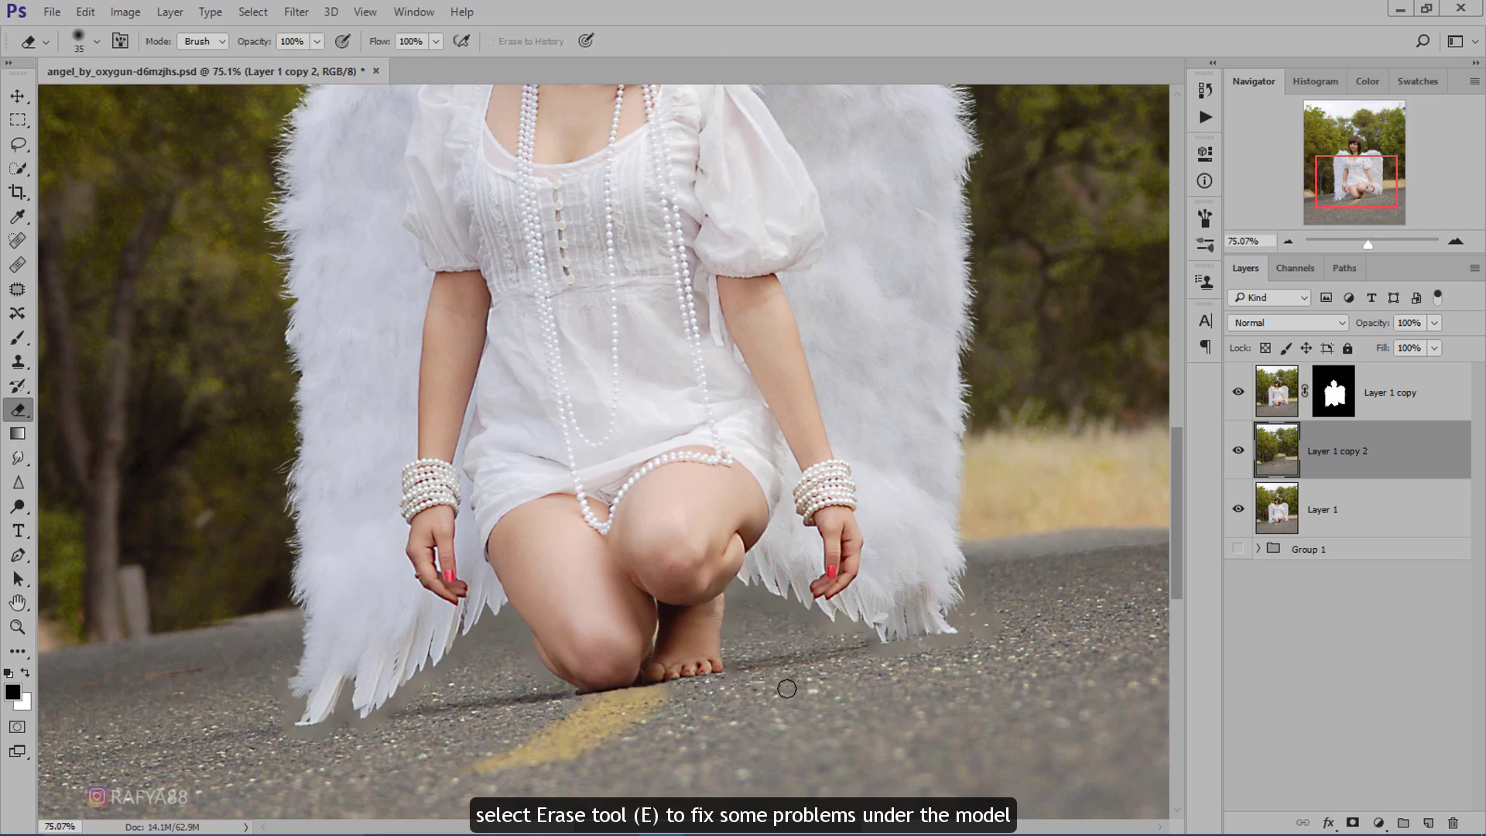
key(bracketright)
key(bracketright)
key(bracketright)
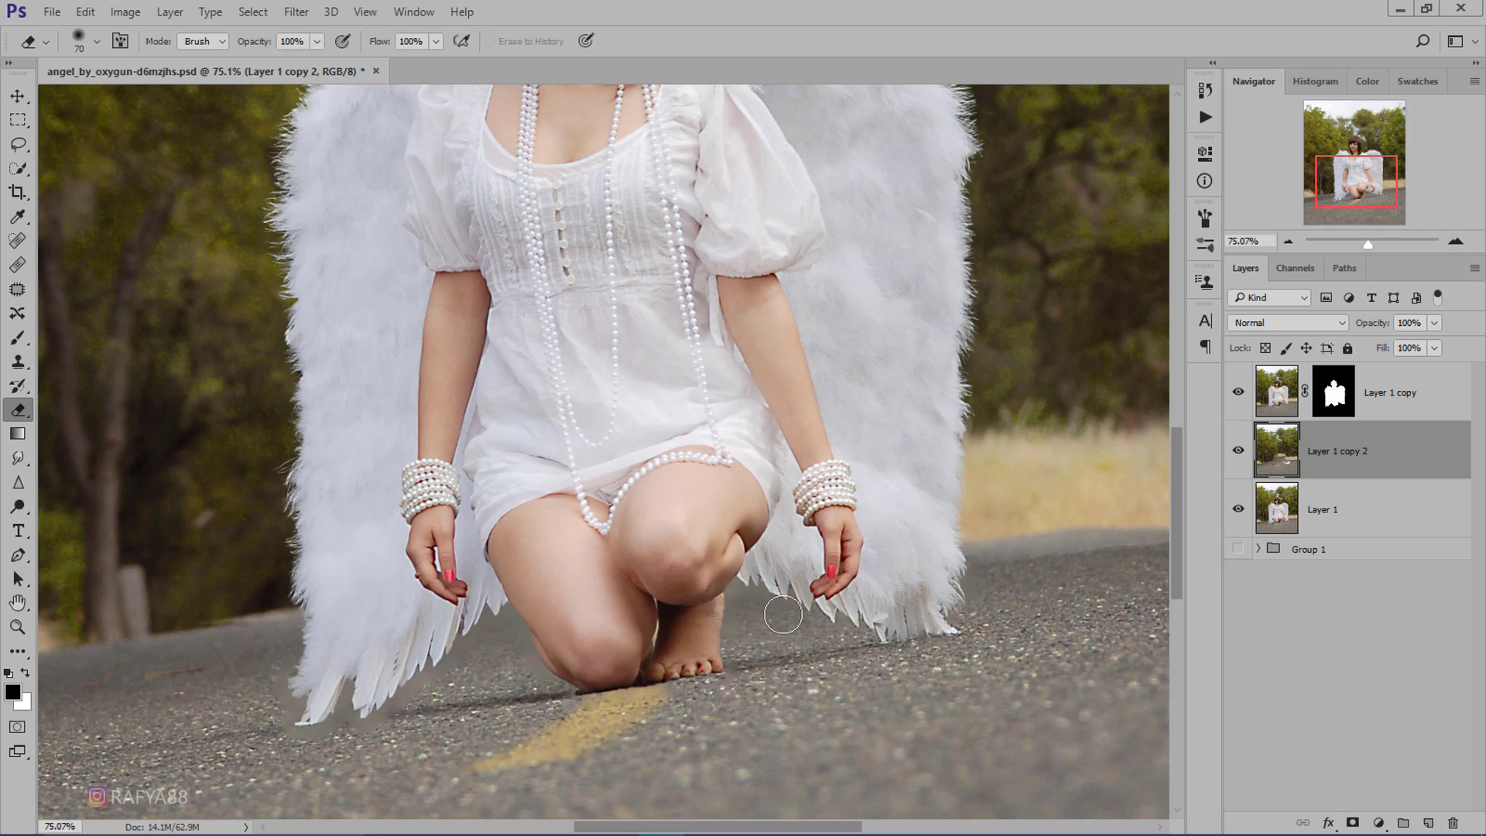
drag(544, 690, 552, 699)
drag(403, 734, 318, 732)
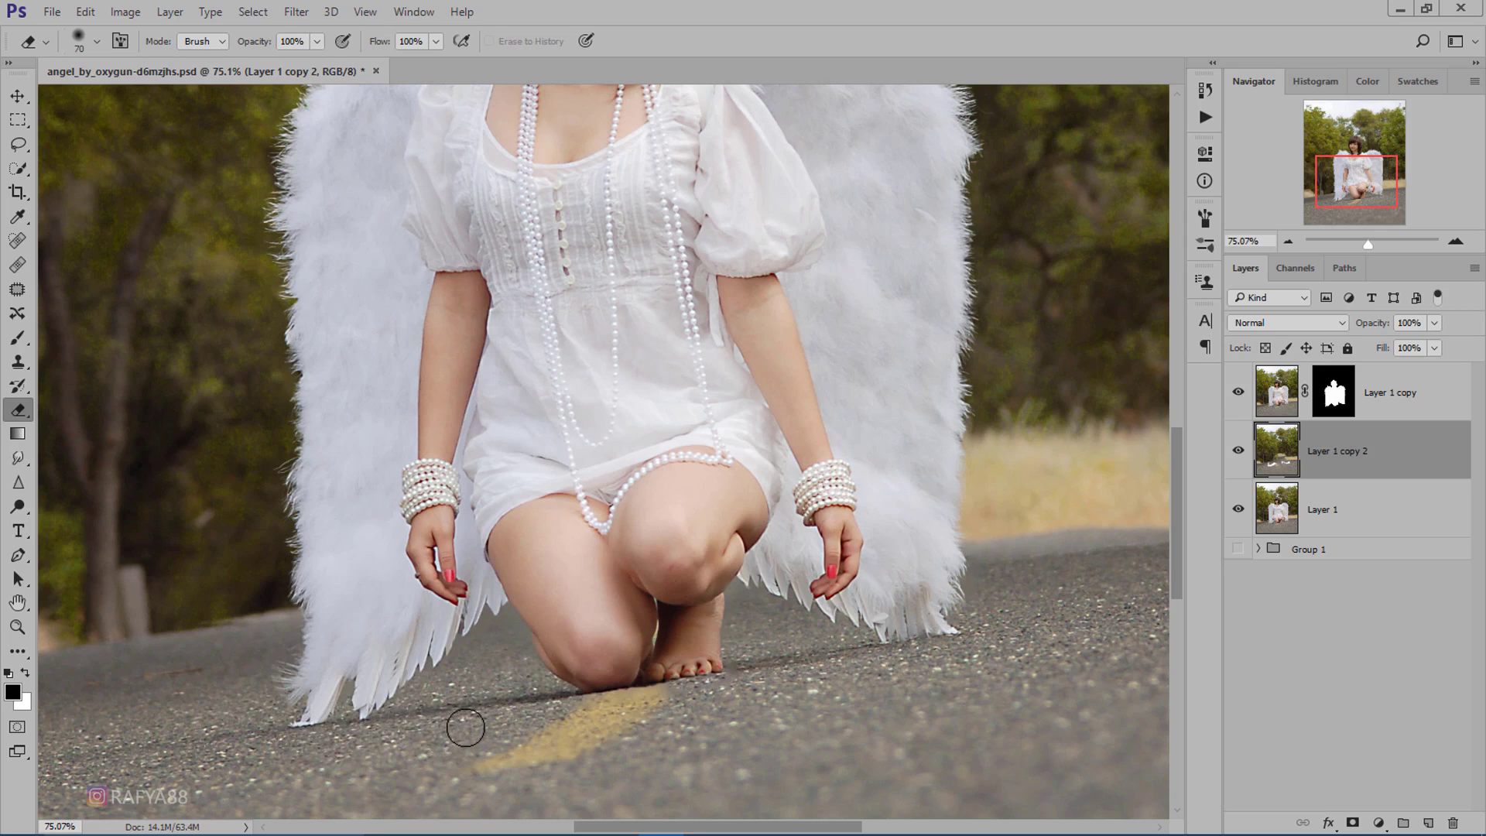
scroll(465, 721, down, 4)
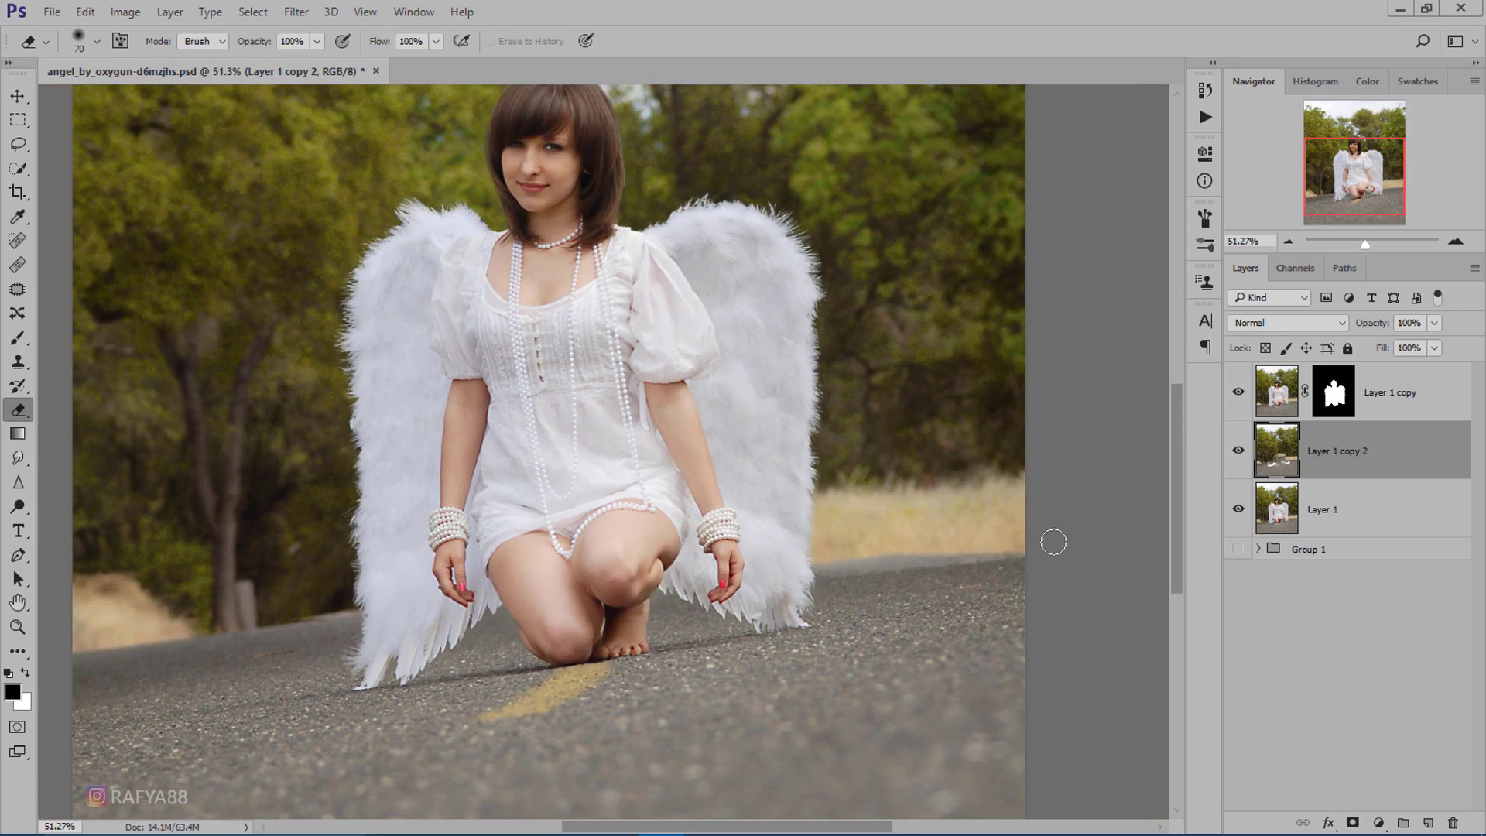
scroll(579, 491, down, 1)
scroll(579, 490, down, 1)
scroll(560, 438, up, 1)
scroll(562, 442, up, 1)
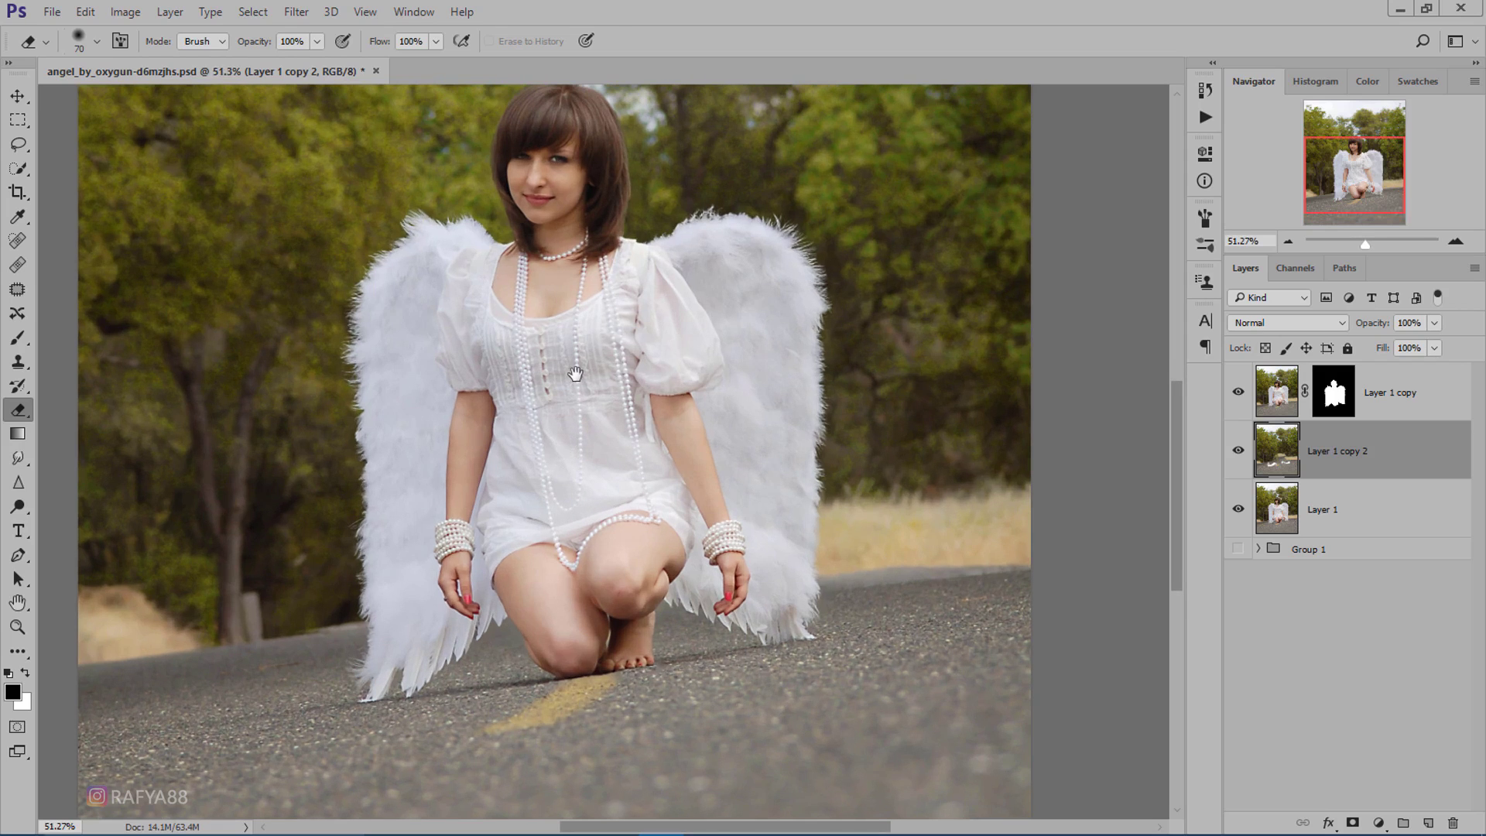
drag(576, 373, 632, 414)
Merge the filled background down and name the layers 'bg' and 'model'.
right_click(1385, 467)
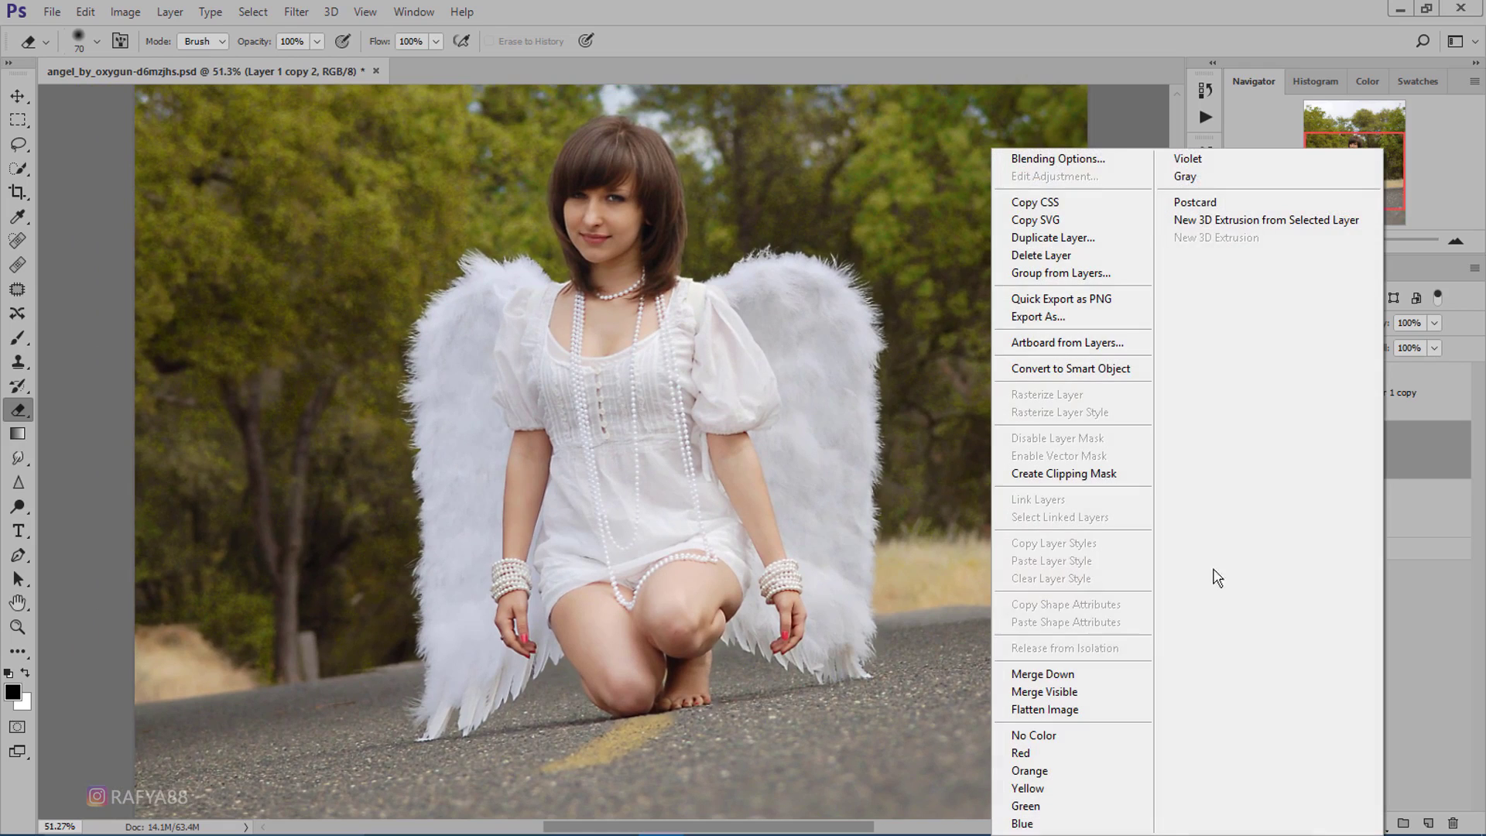
click(1113, 674)
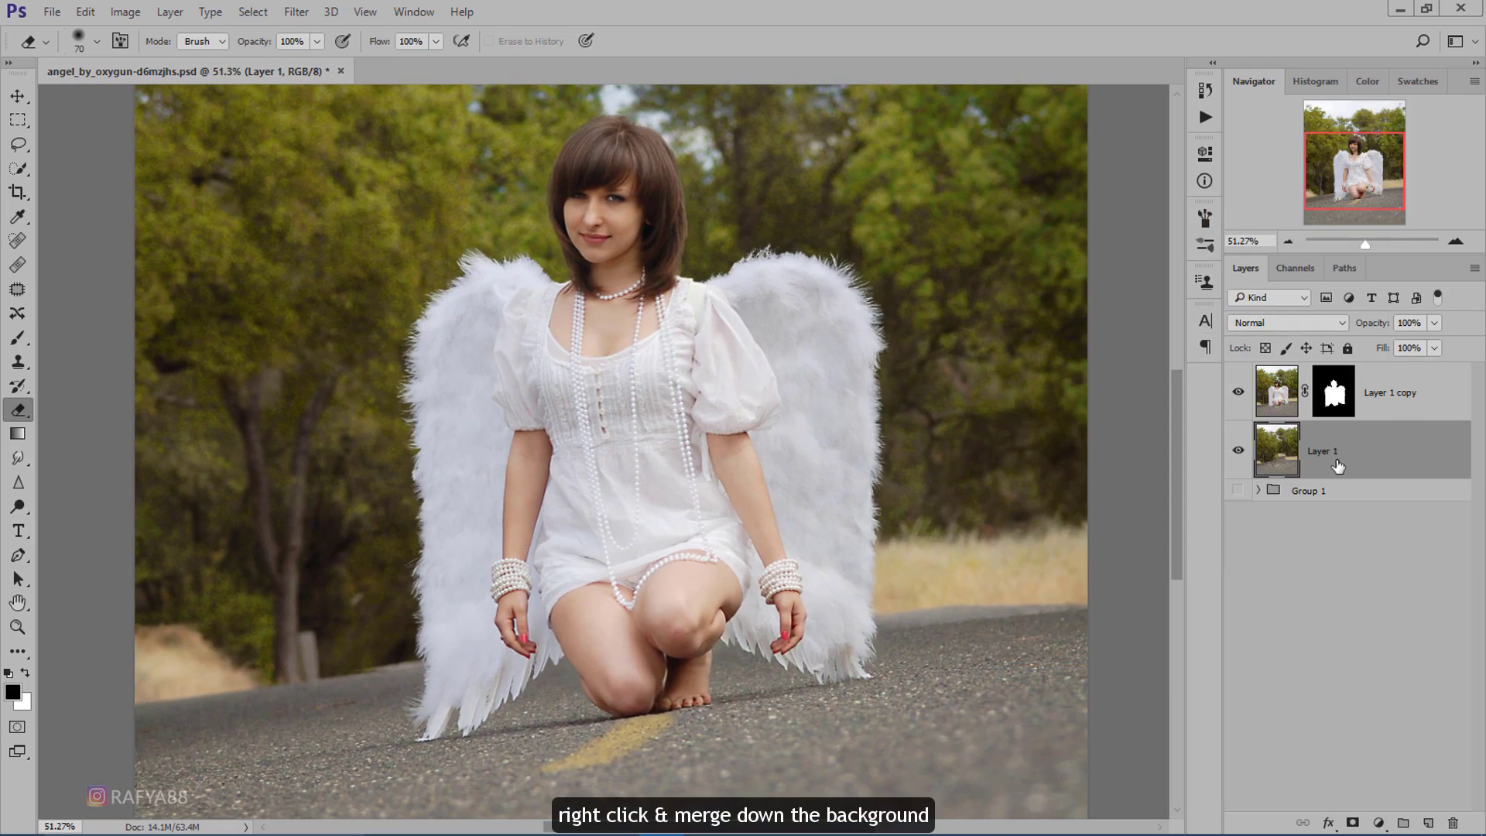
double_click(1333, 452)
text(bg)
key(Return)
double_click(1387, 394)
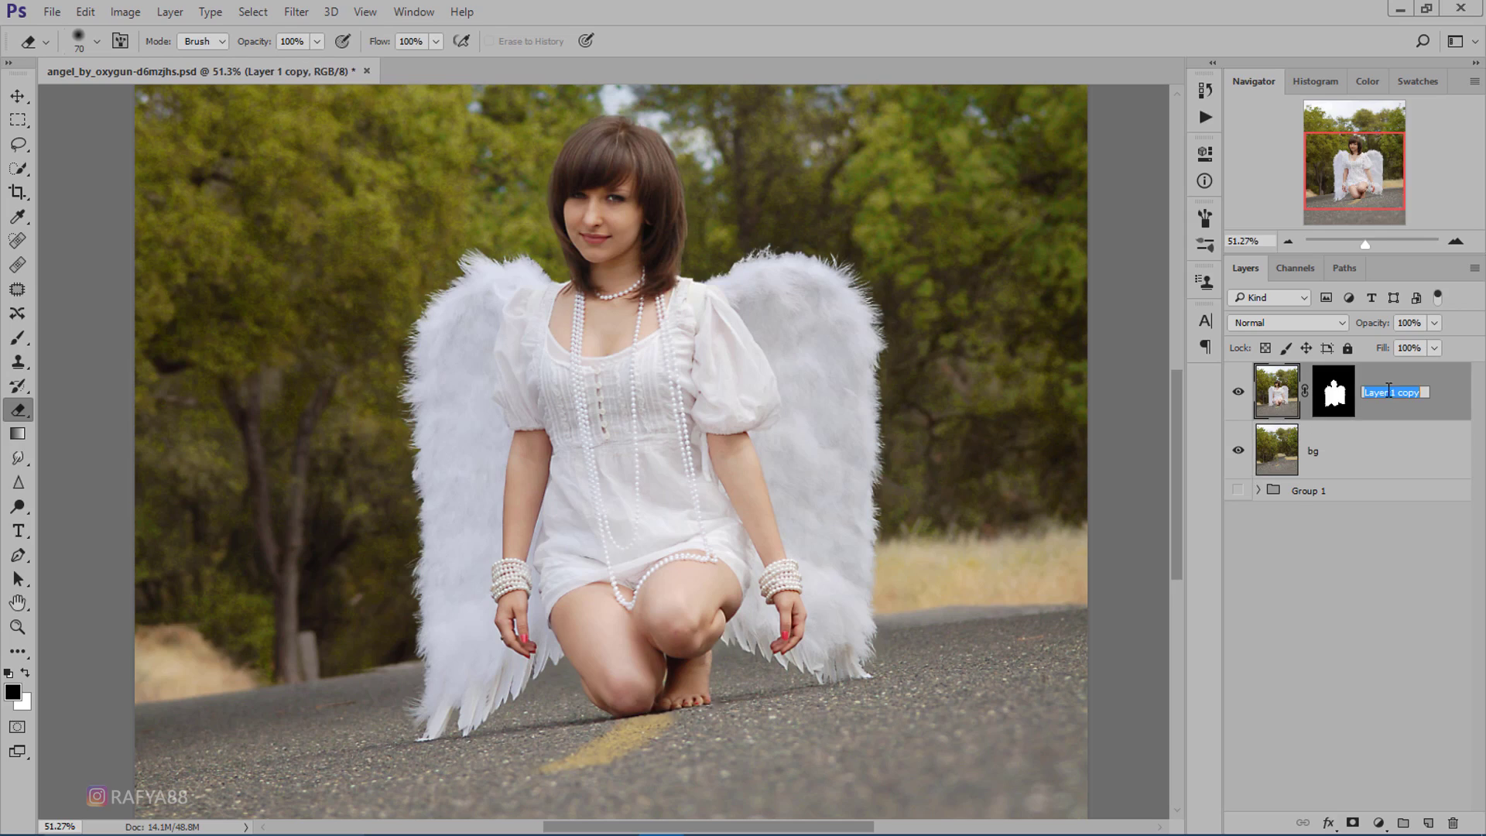
text(model)
key(Return)
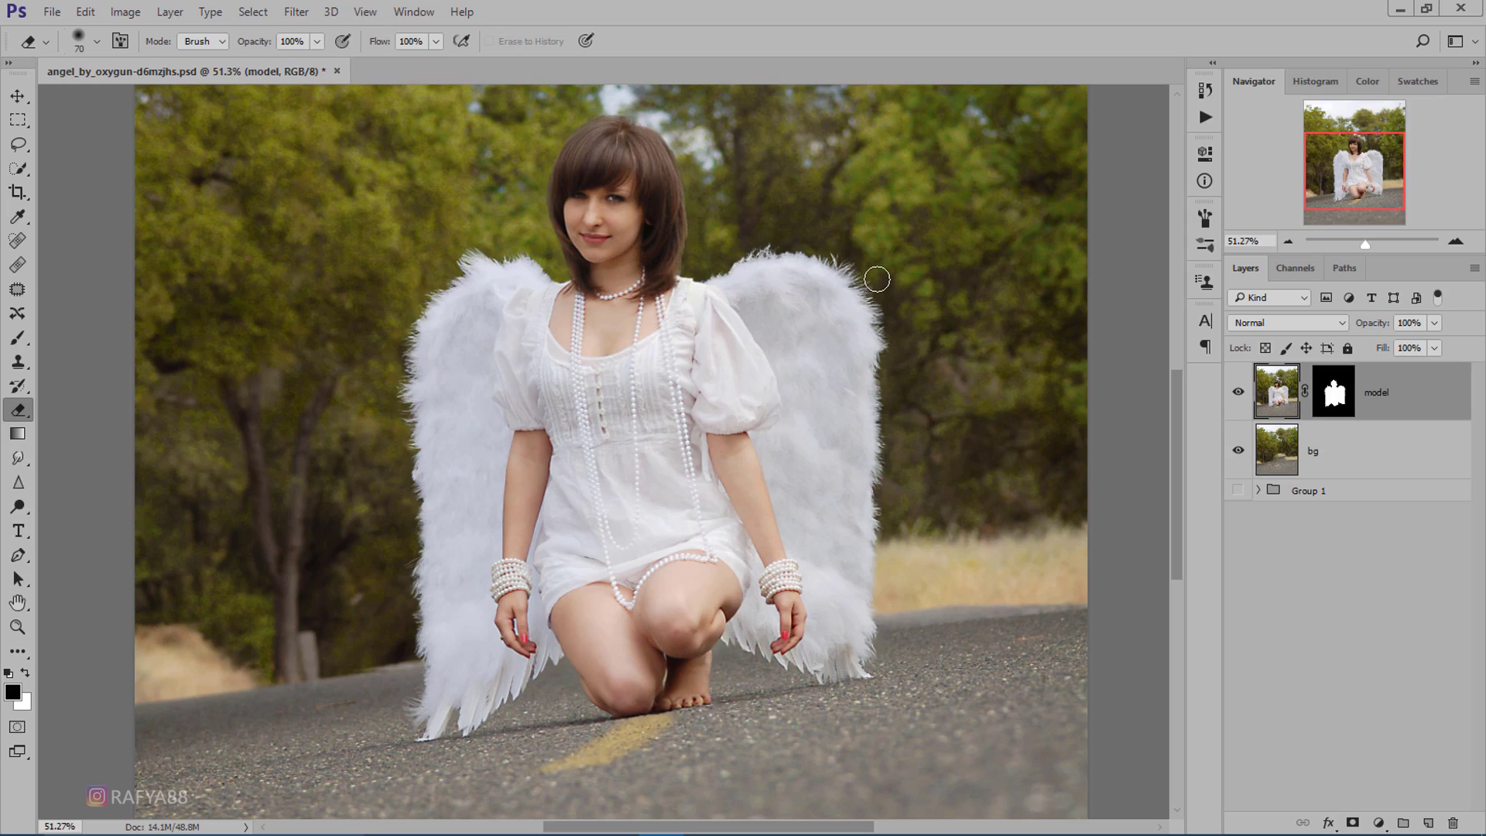
Convert the bg layer into a Smart Object.
click(1364, 445)
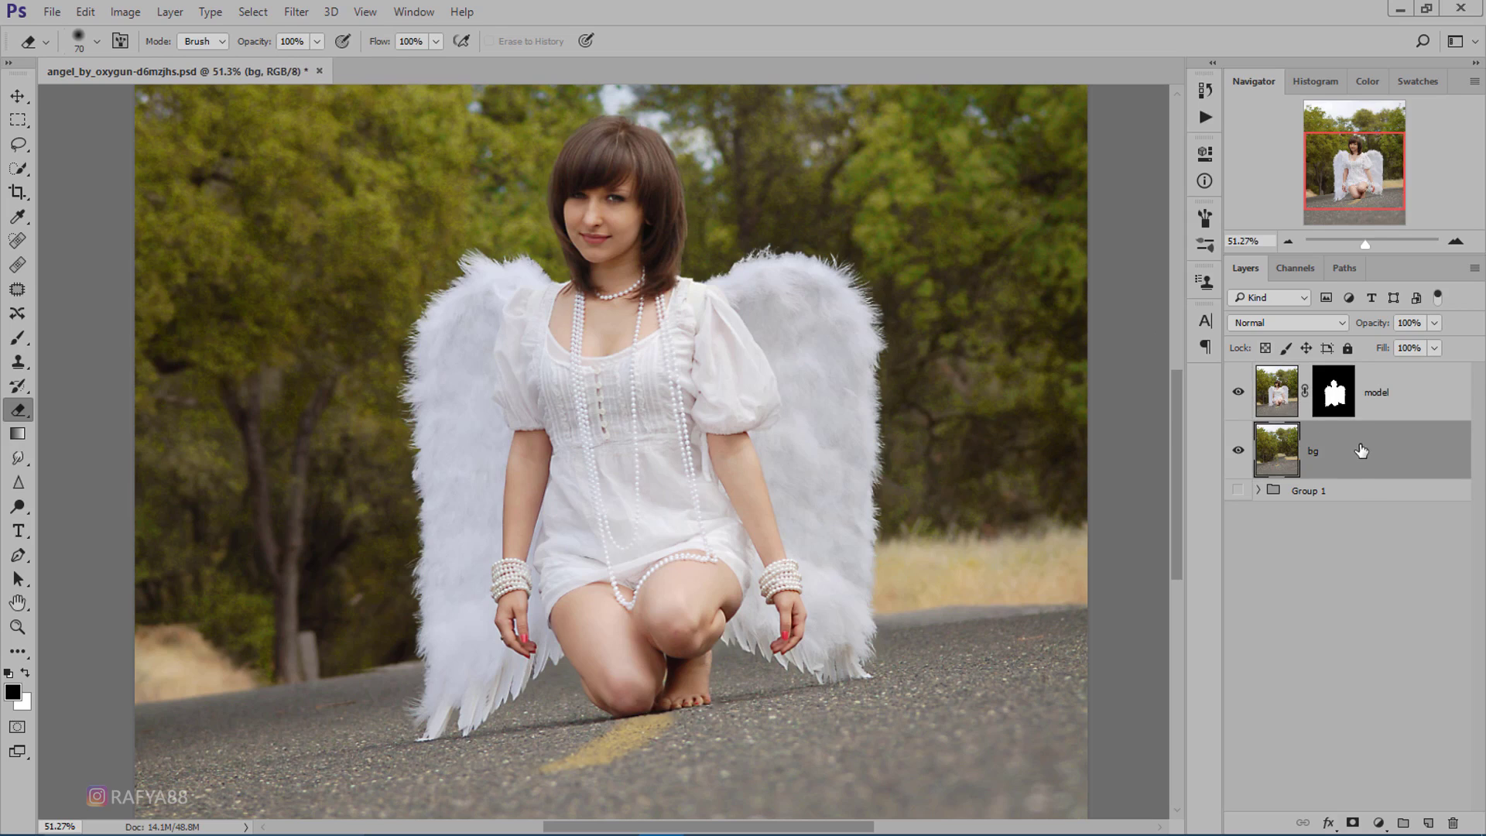
right_click(1360, 449)
click(1105, 368)
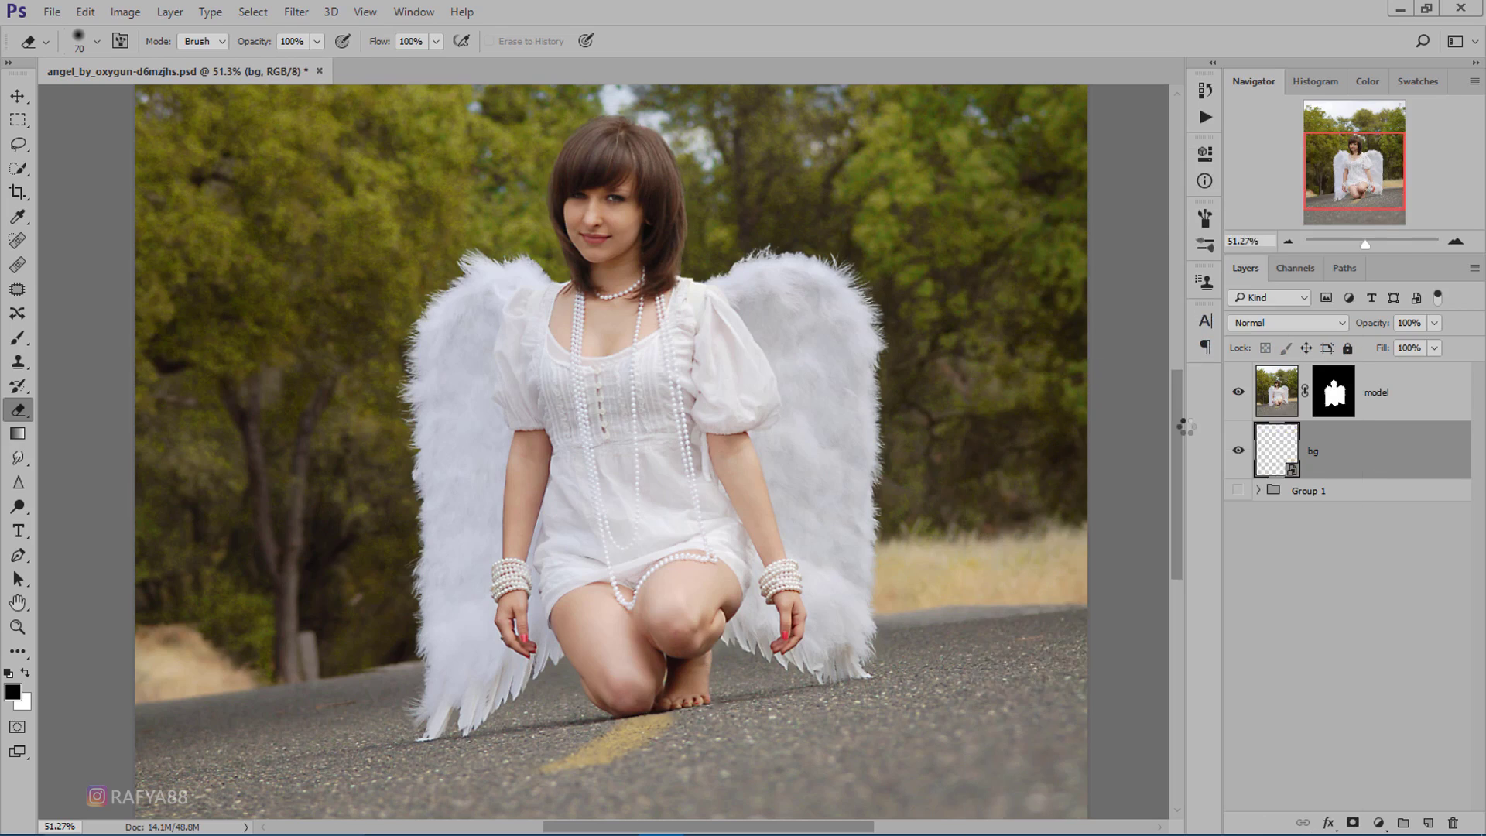
scroll(865, 388, down, 2)
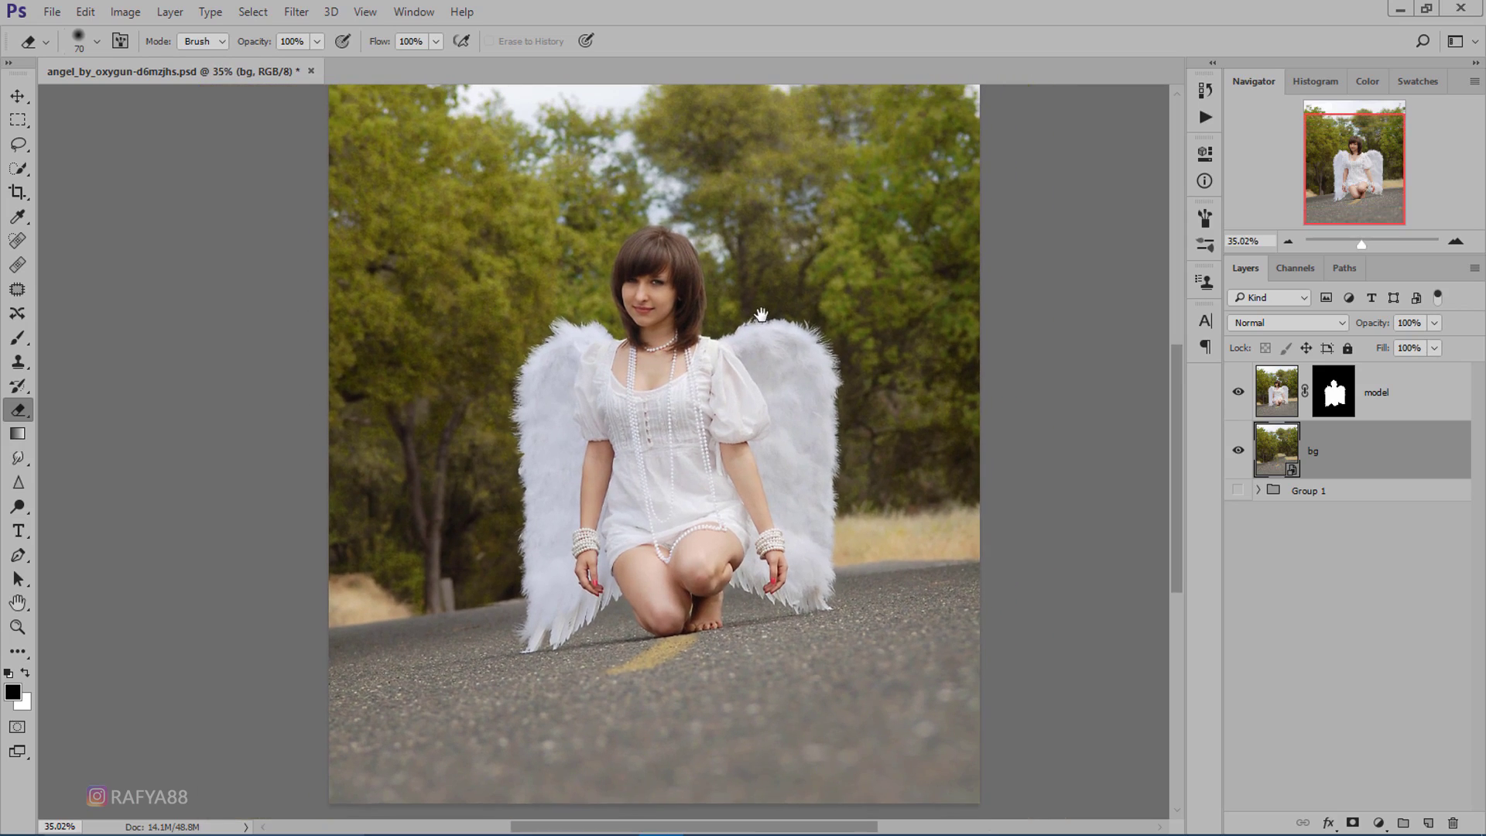
scroll(744, 320, down, 1)
scroll(743, 319, up, 1)
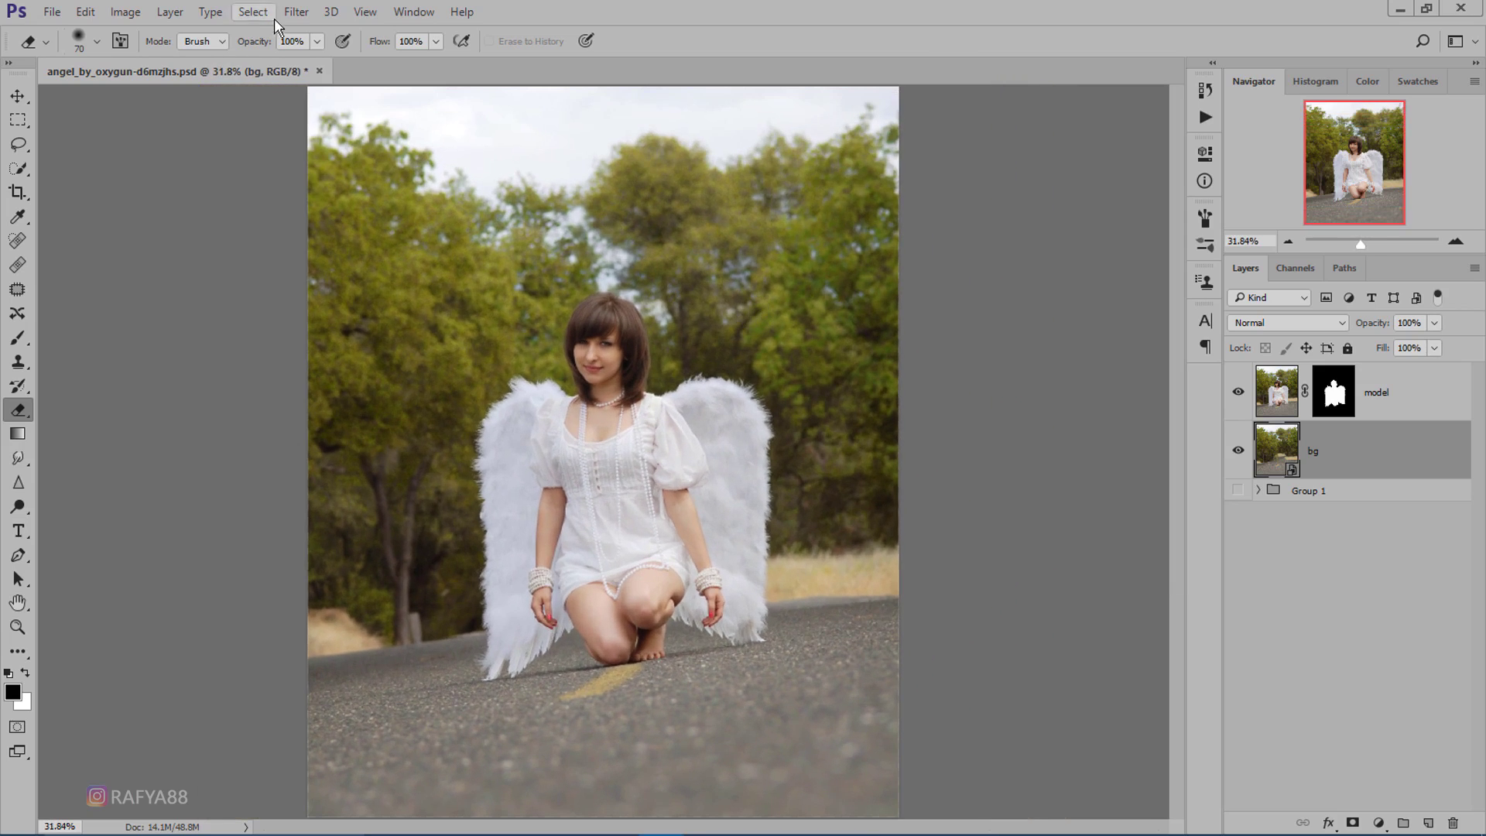
Set up a Tilt-Shift blur focused on the model's knees, angled with the road, with stronger blur.
click(295, 12)
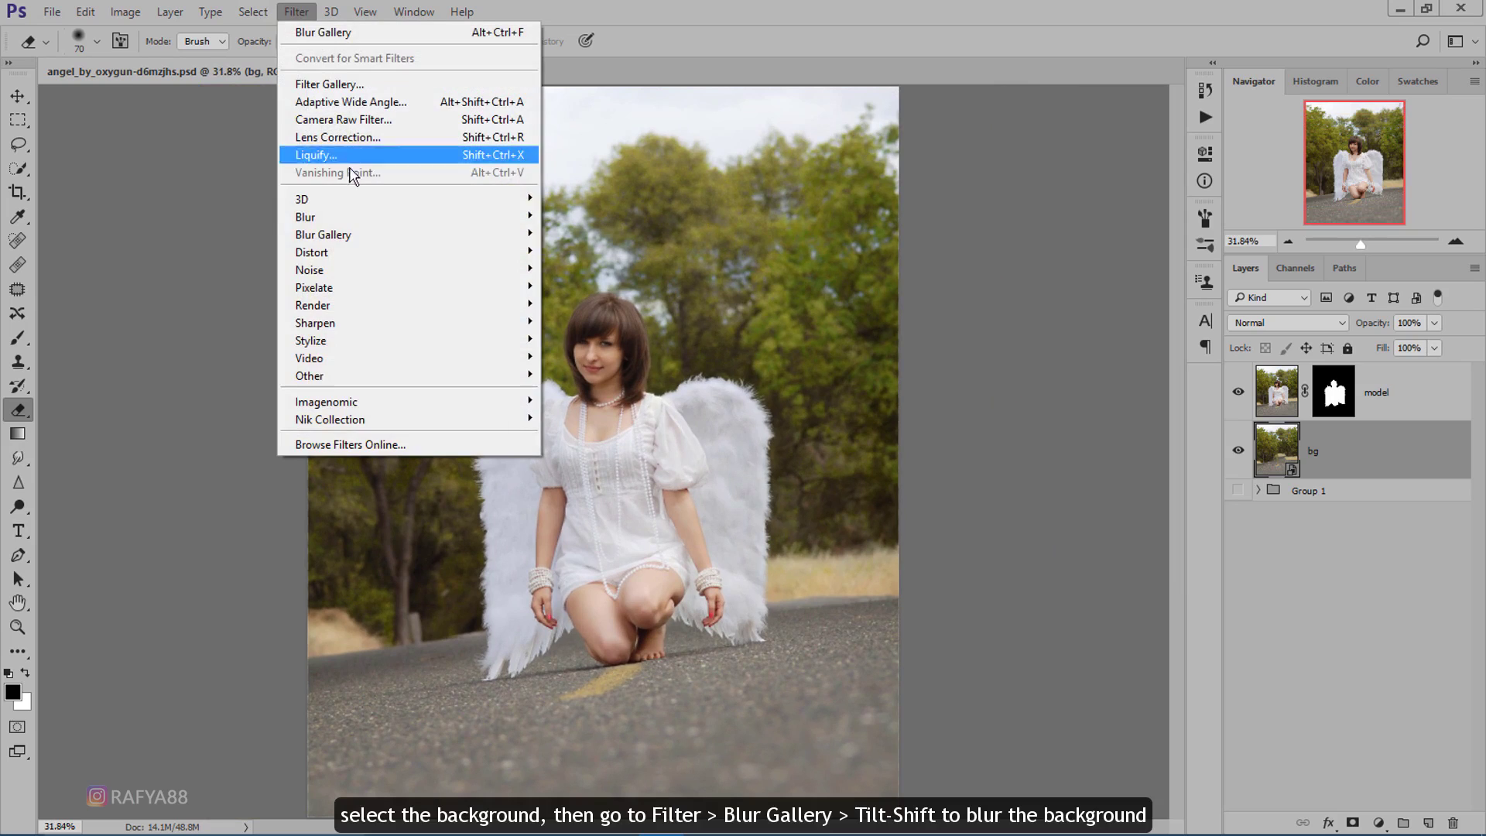
mouse_move(349, 235)
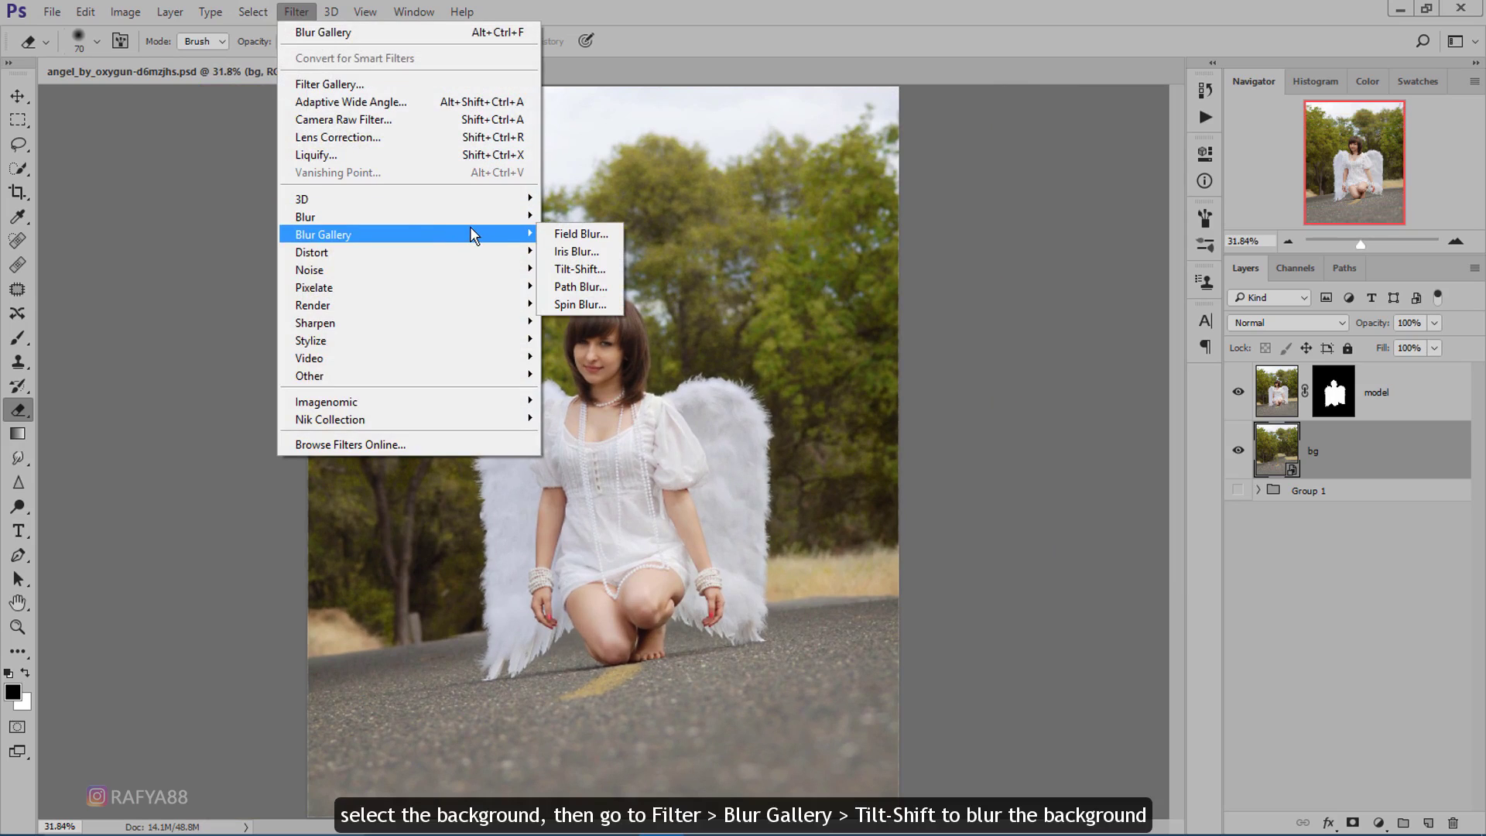
click(582, 269)
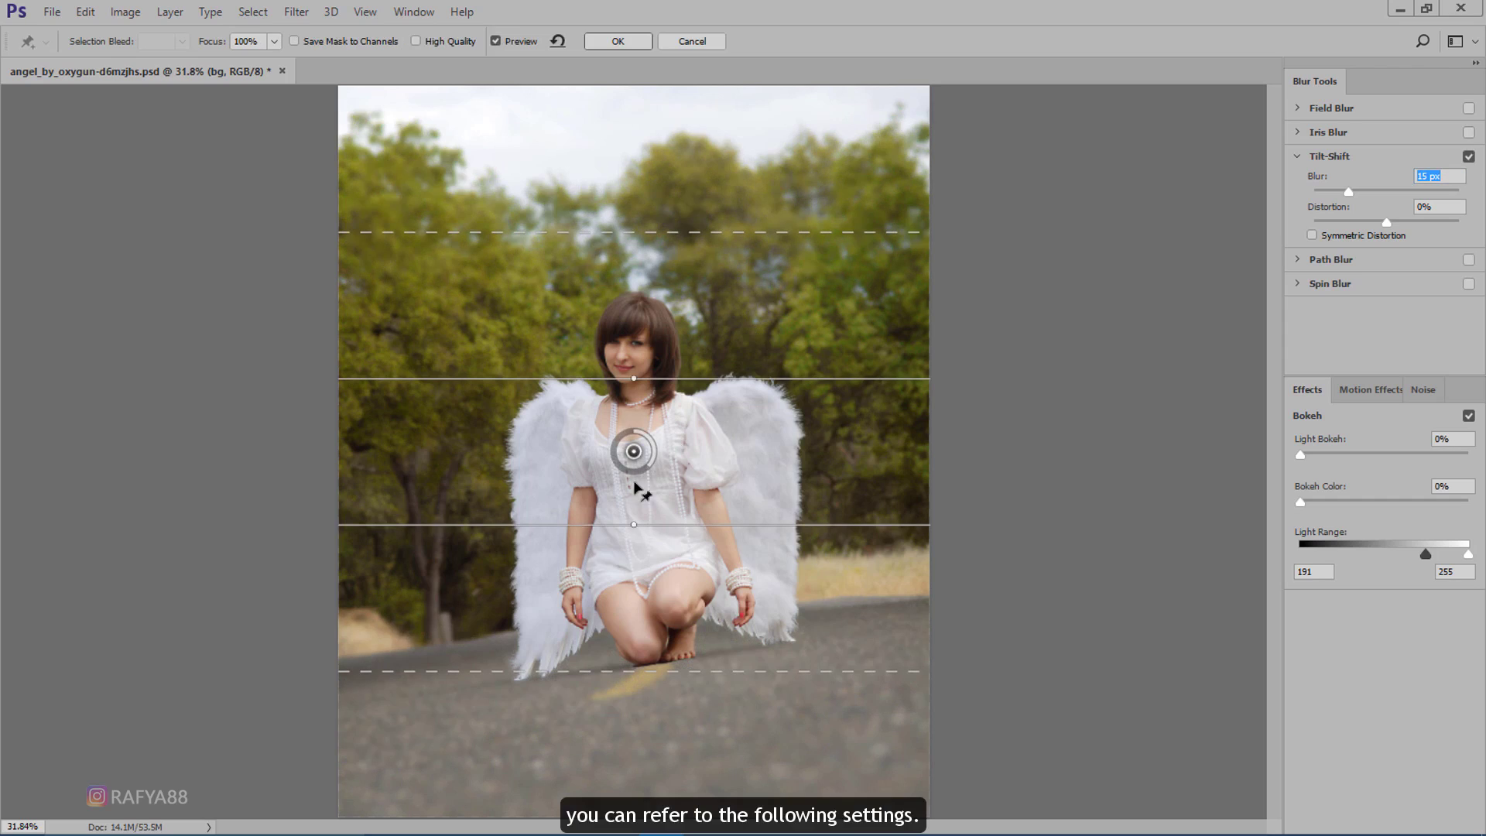
drag(633, 451, 643, 683)
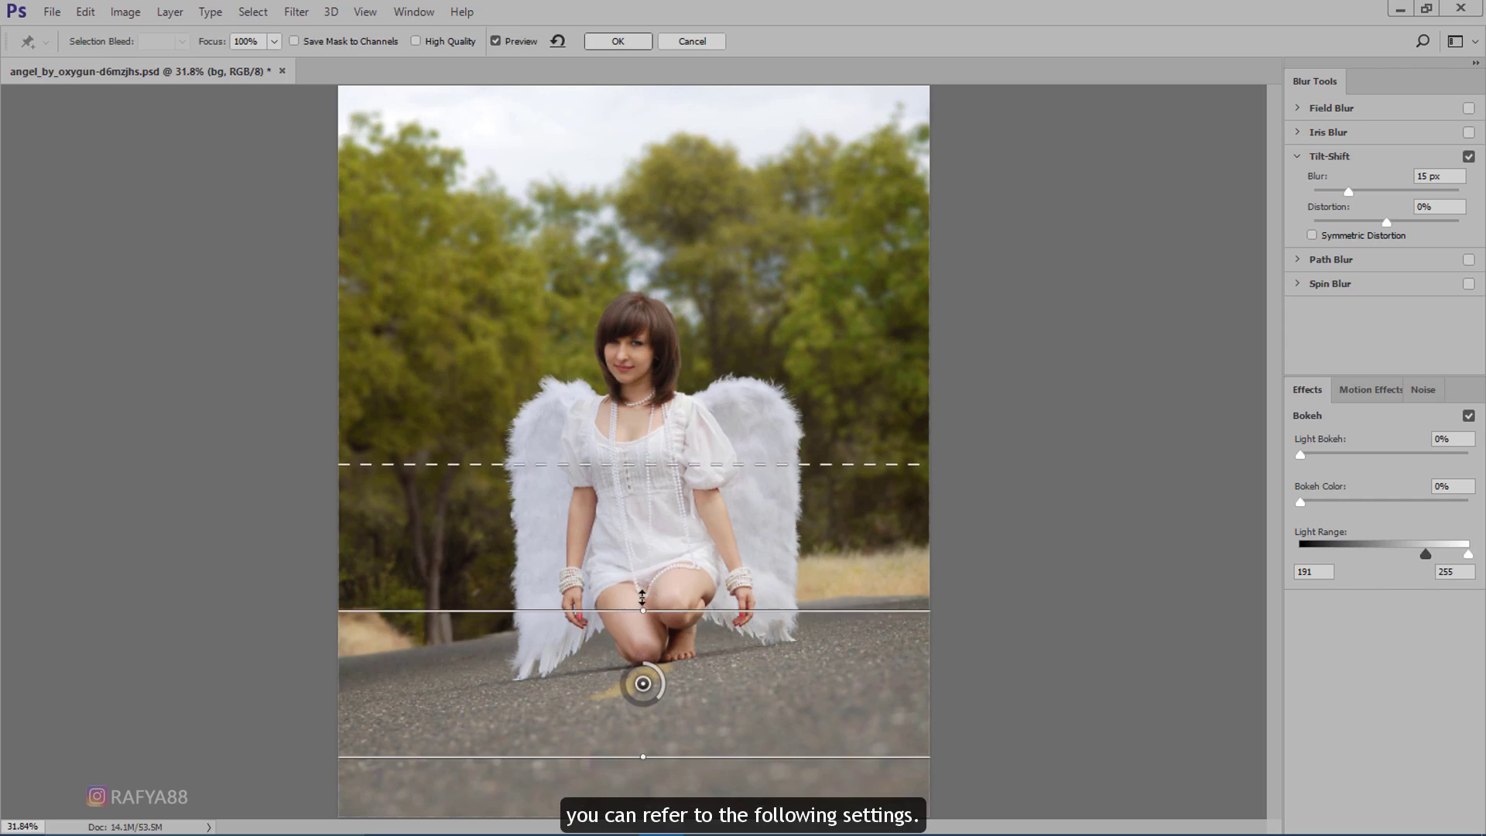
drag(642, 602, 636, 600)
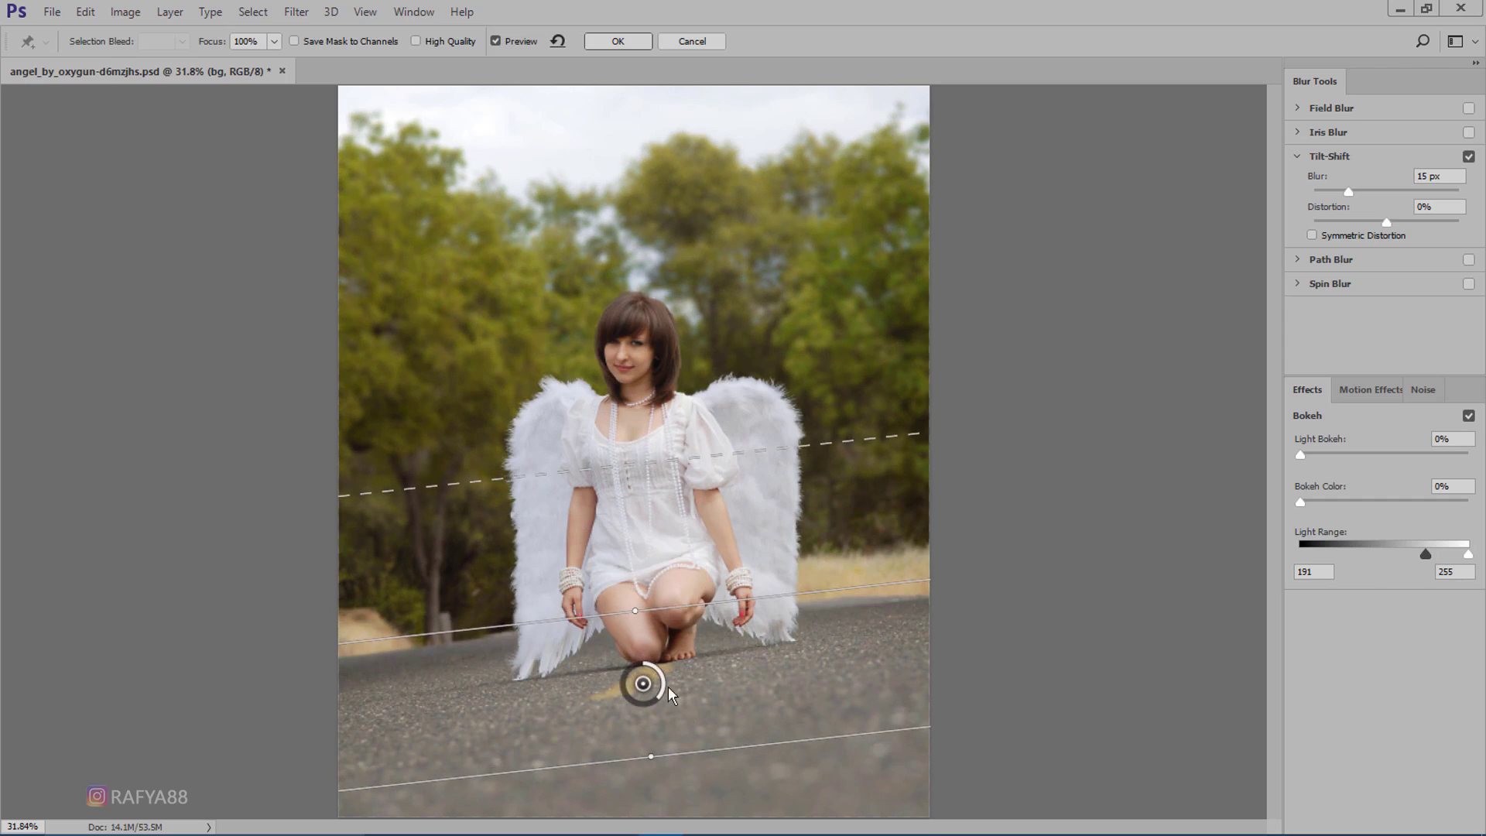
drag(675, 753, 675, 733)
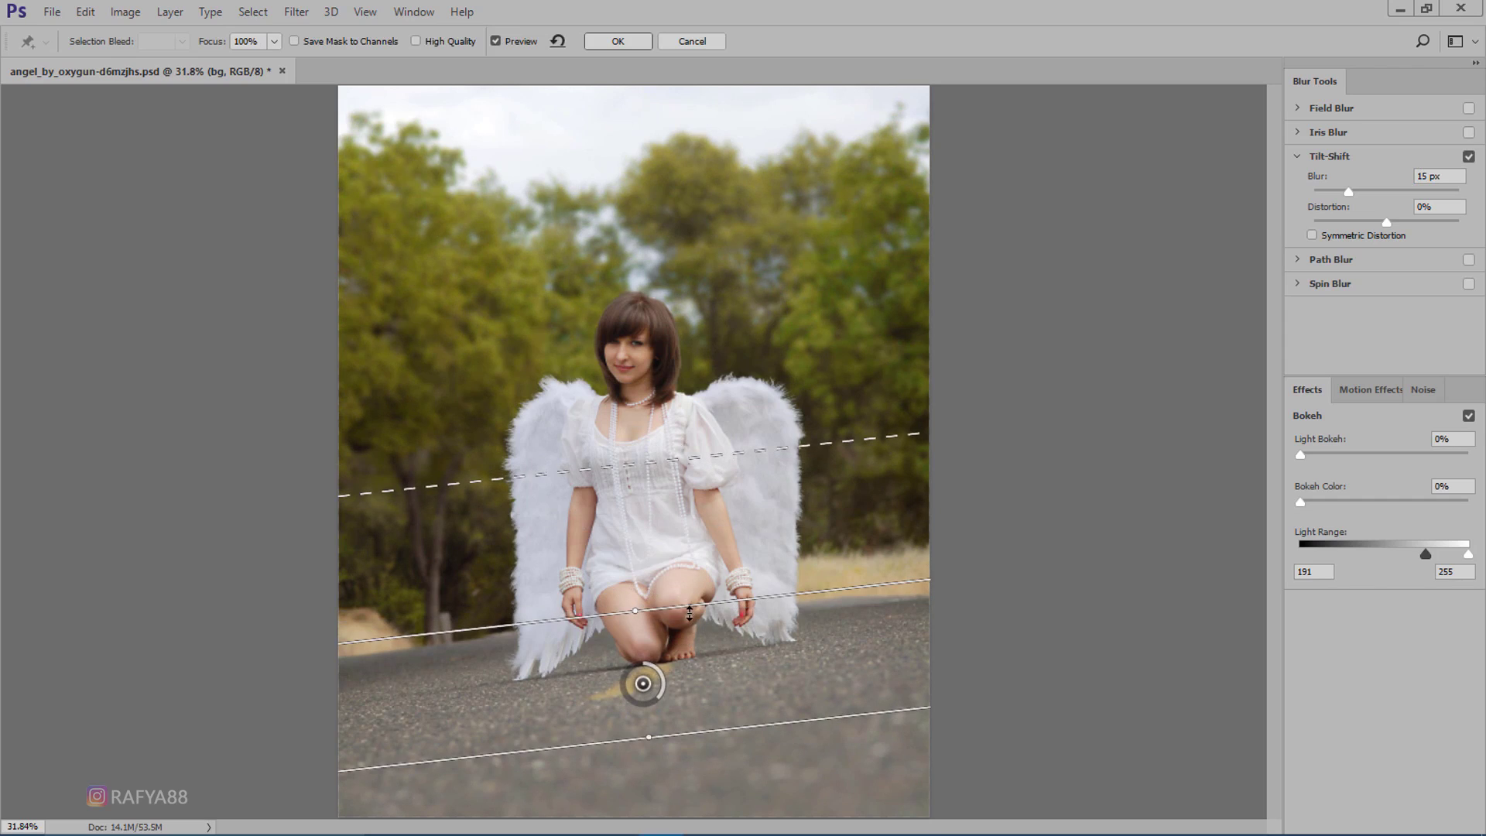
mouse_move(690, 605)
mouse_down()
mouse_move(701, 651)
mouse_move(717, 654)
mouse_up()
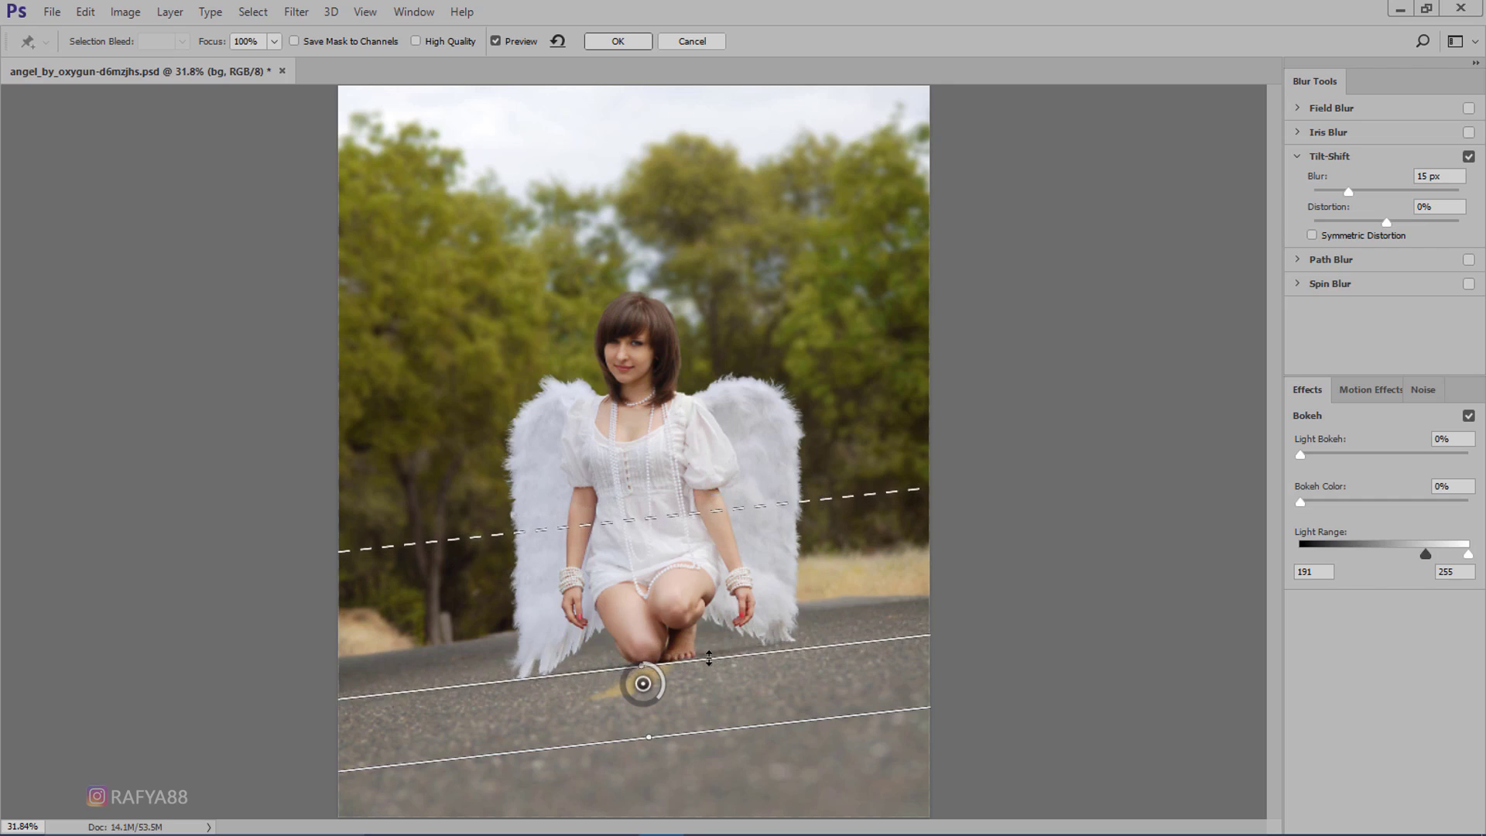
drag(708, 510, 721, 592)
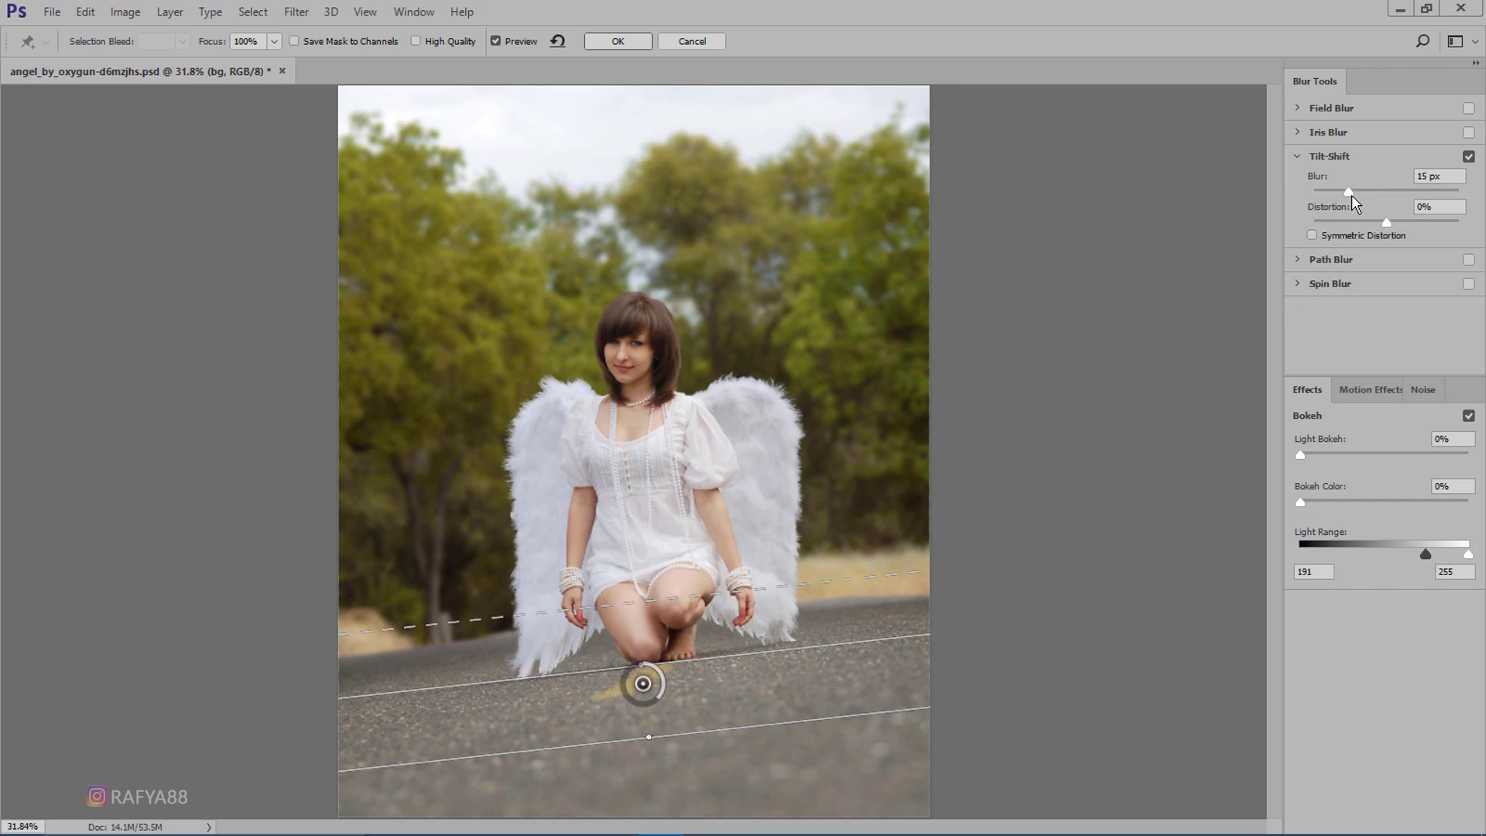
drag(1351, 196, 1362, 190)
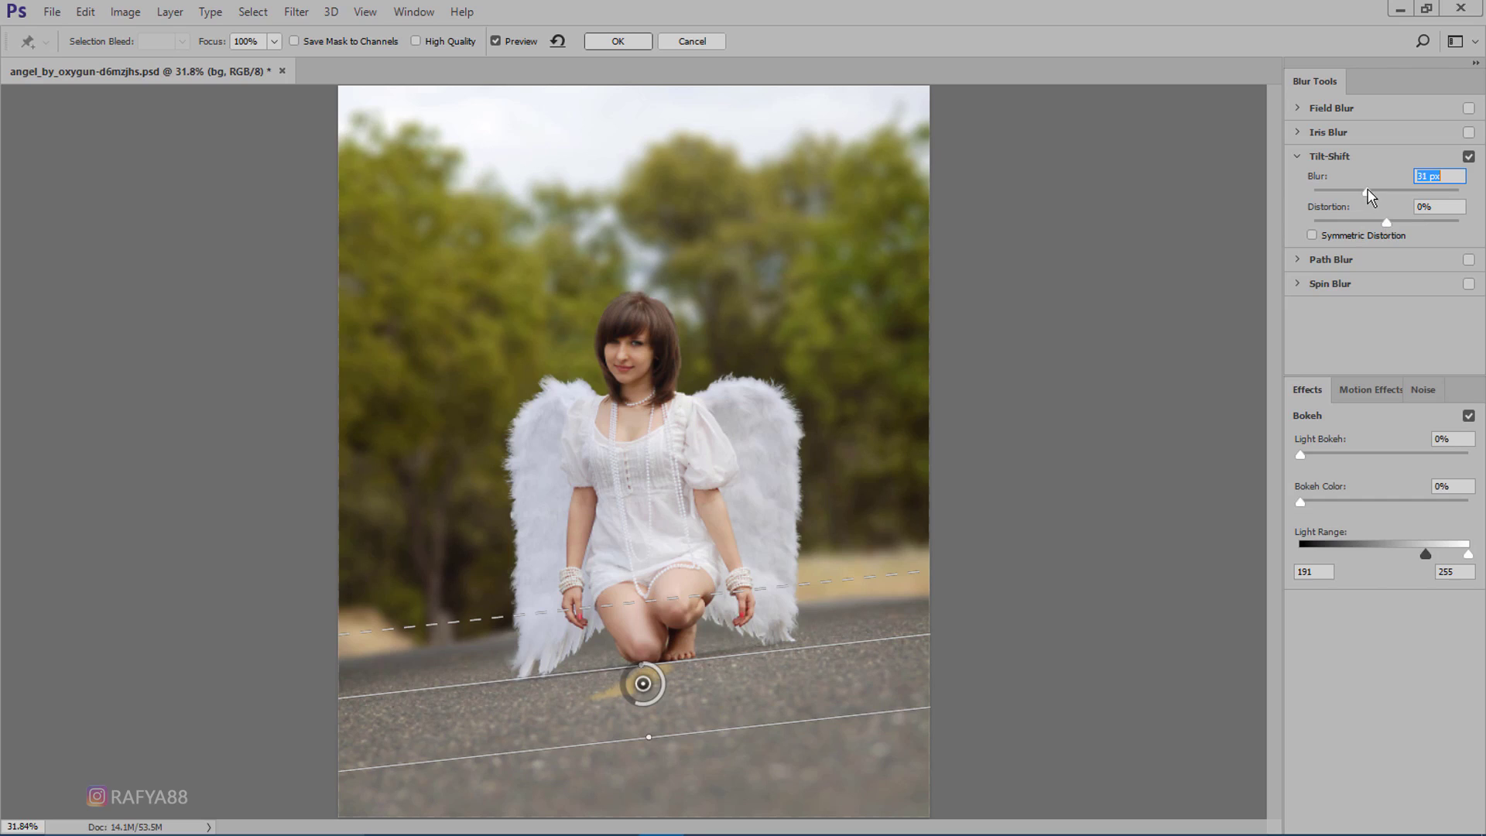
Apply the tilt-shift blur and toggle the smart filter's visibility to compare before and after.
click(622, 45)
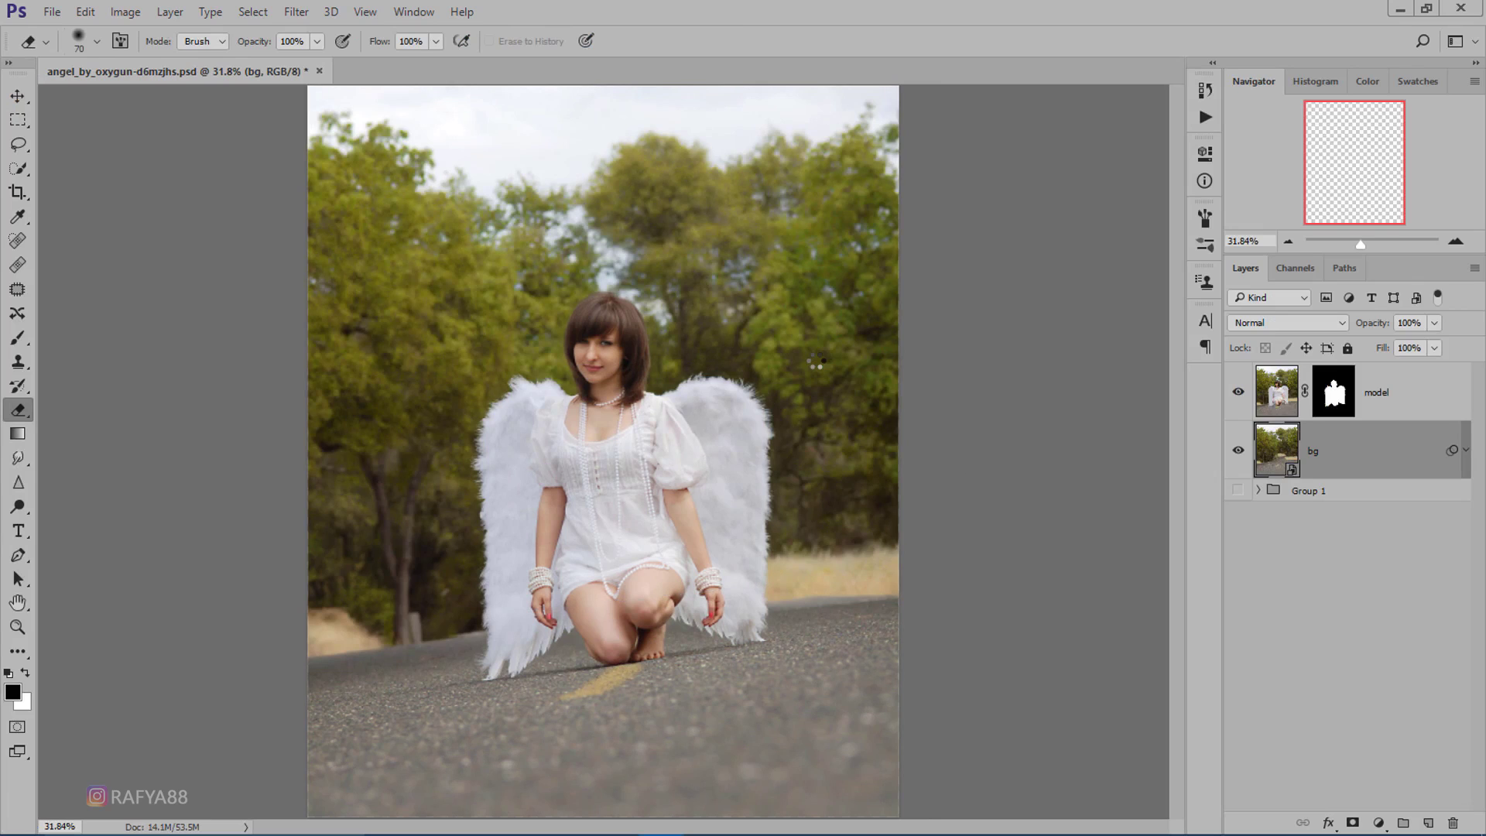
scroll(815, 361, down, 2)
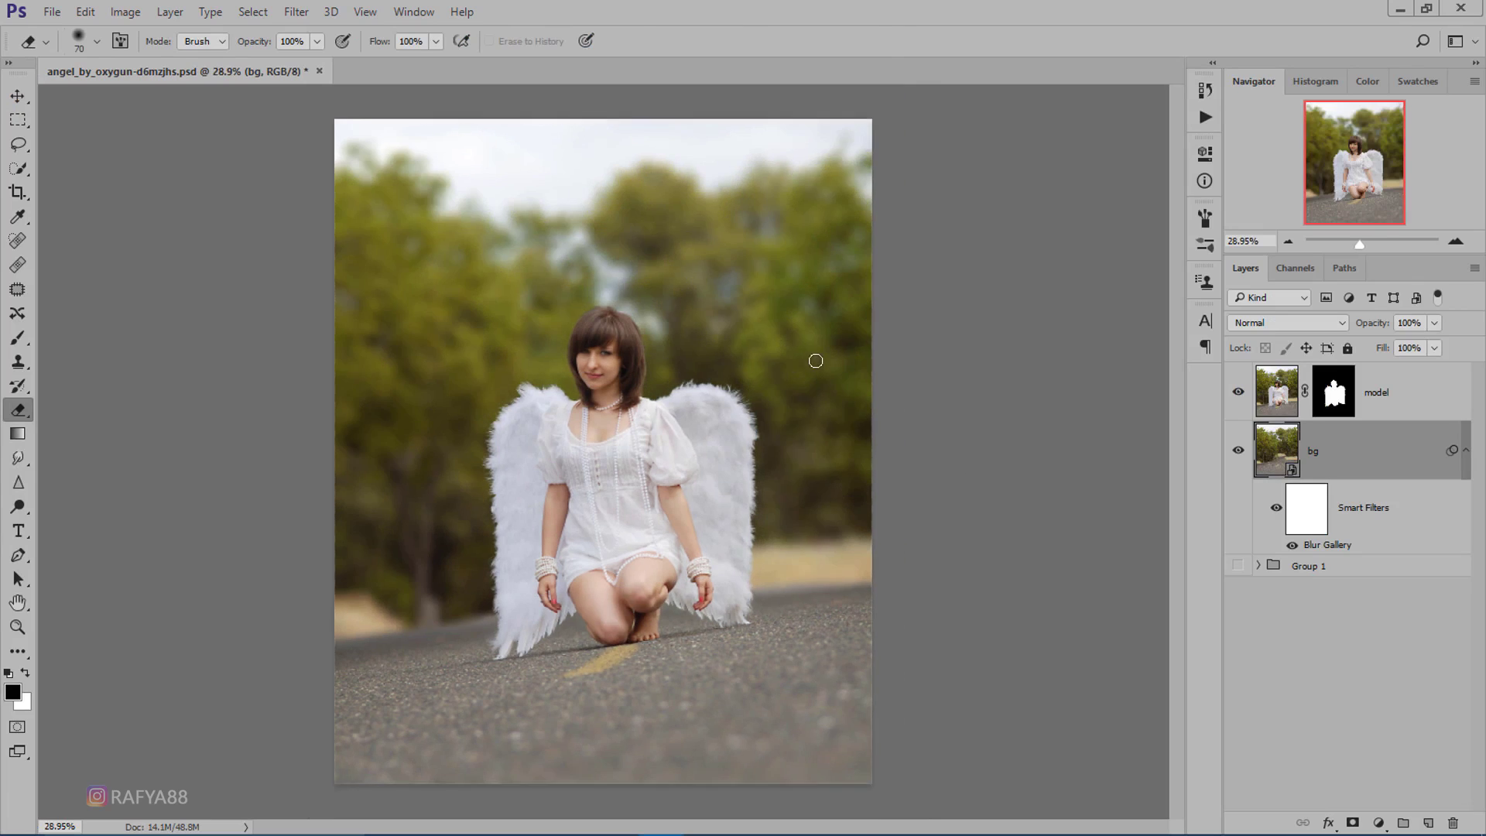
scroll(815, 361, up, 1)
click(1275, 510)
click(1275, 510)
scroll(773, 364, down, 2)
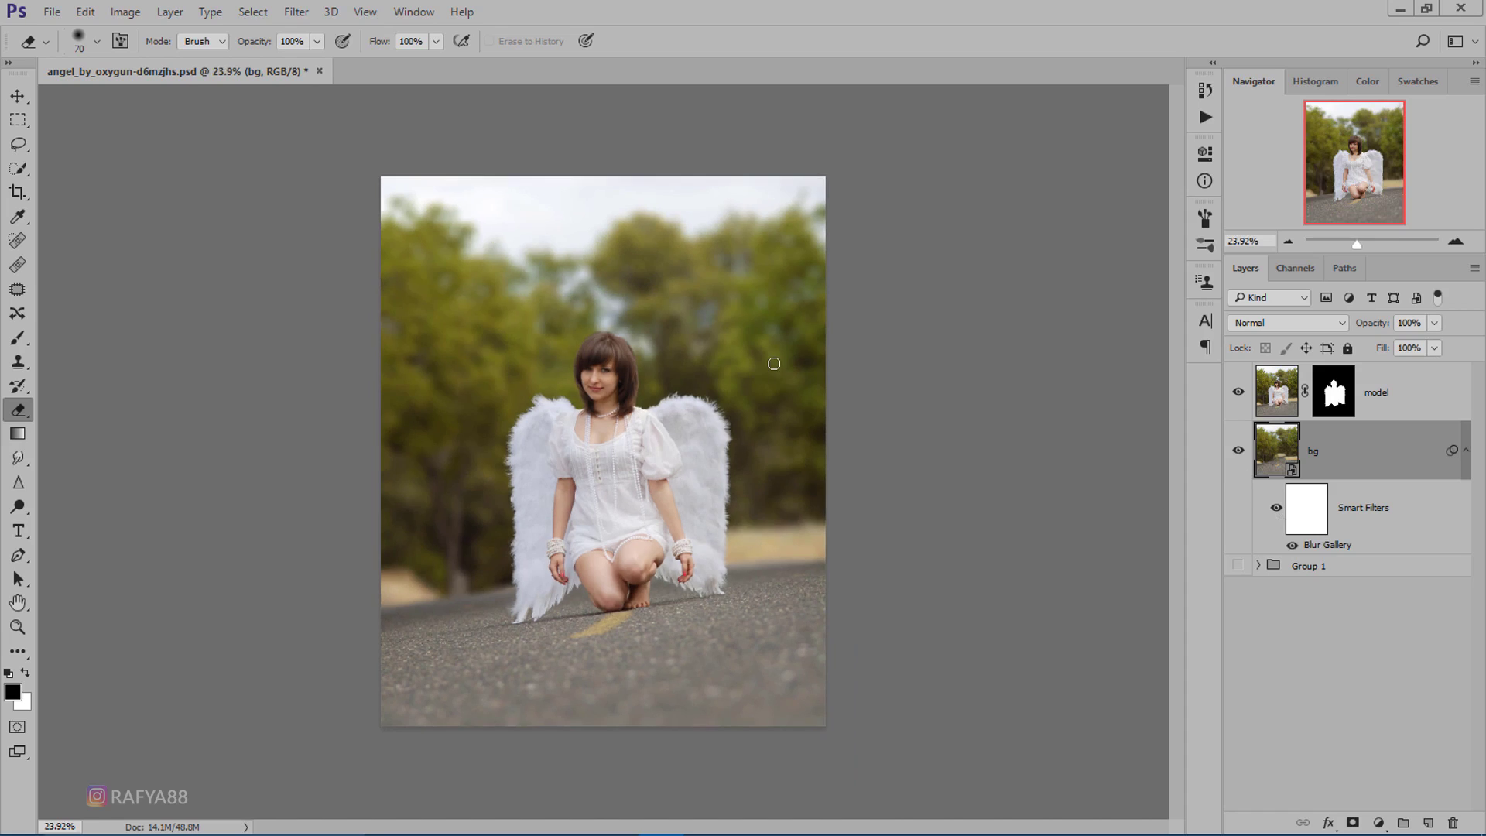
scroll(770, 376, up, 1)
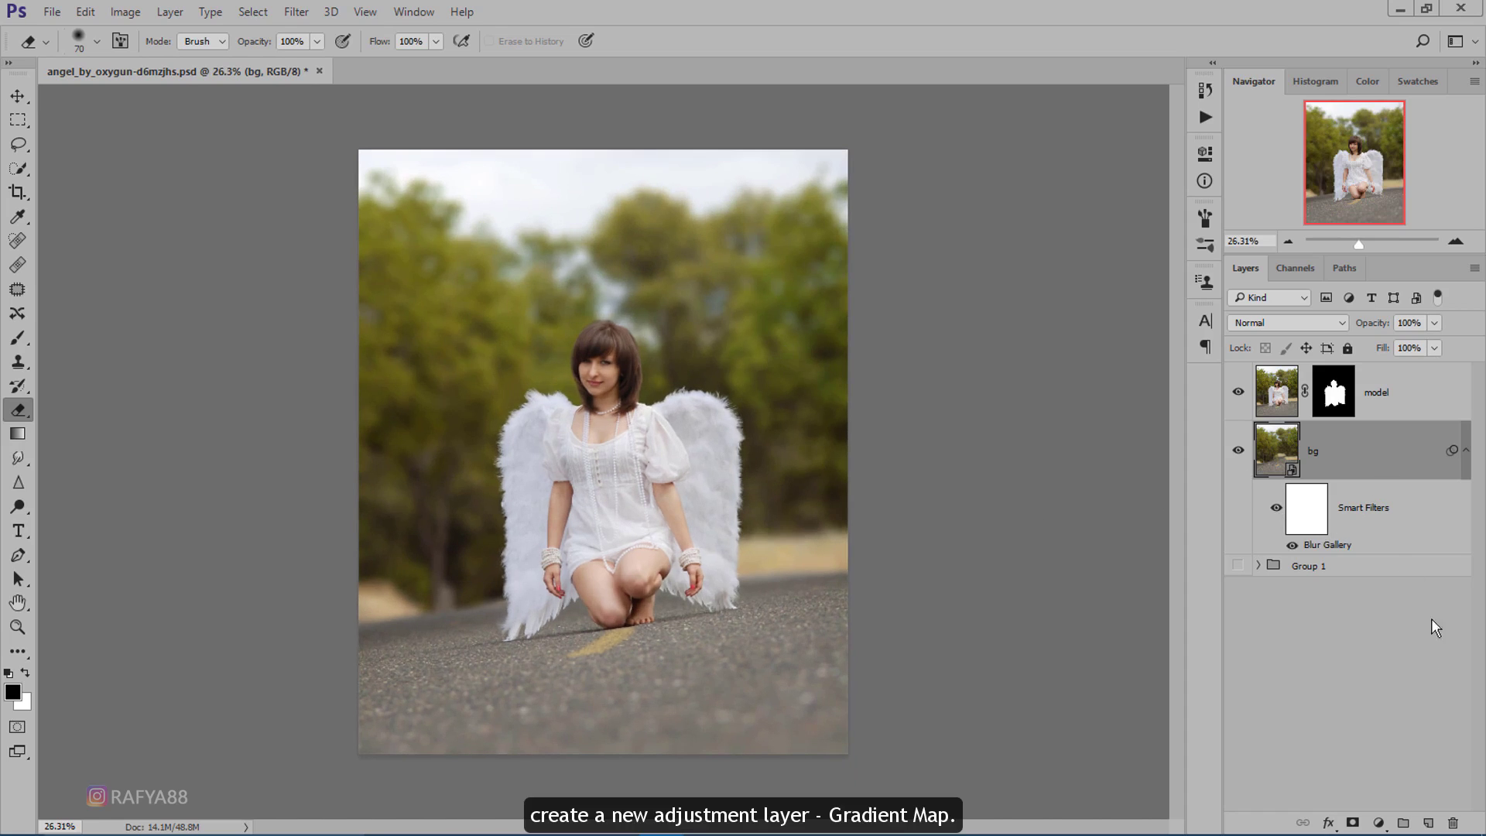
Add a Gradient Map adjustment layer using the Blue, Red, Yellow preset.
click(1378, 822)
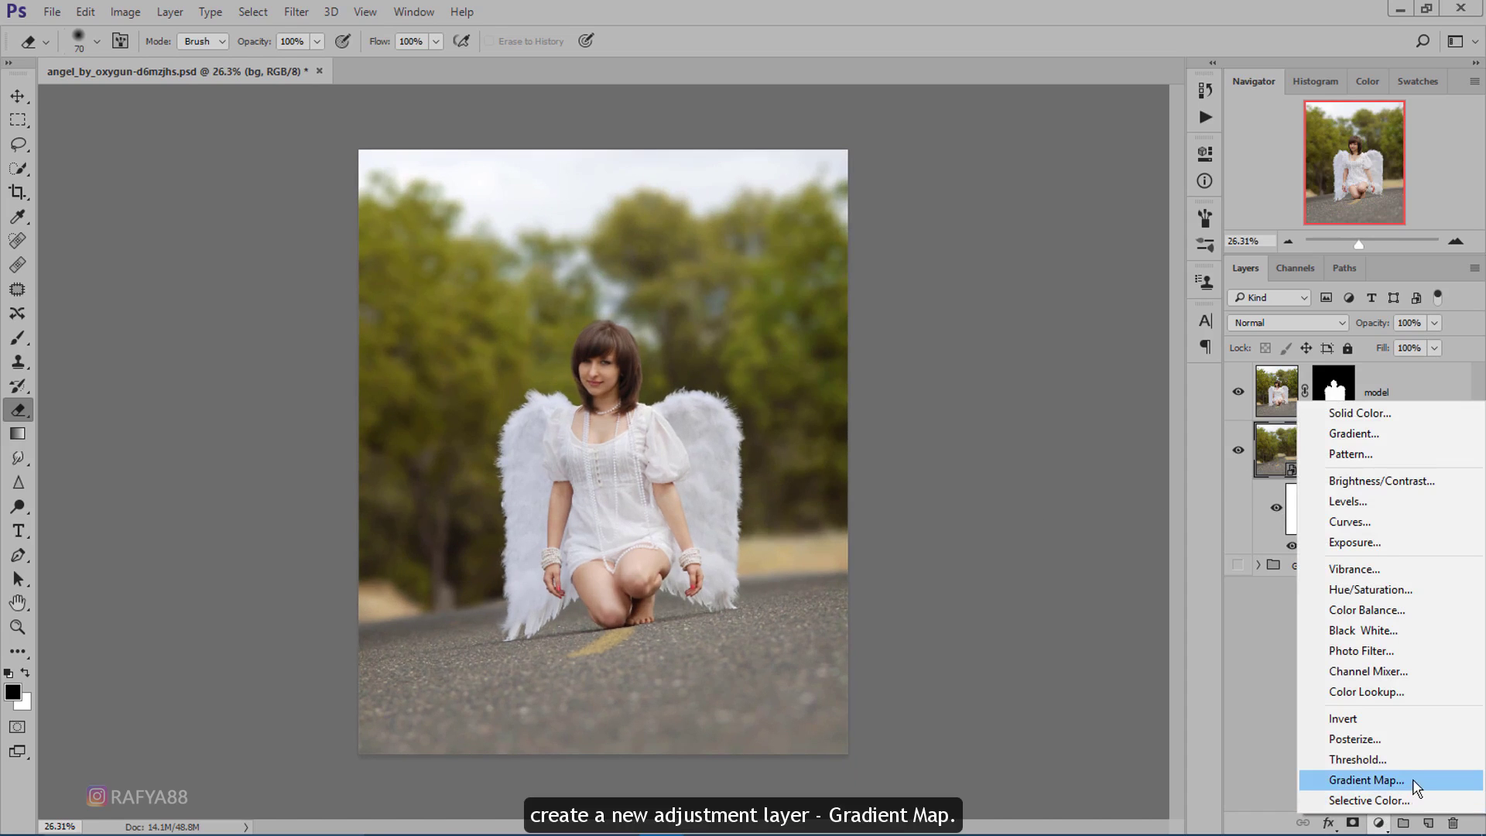
click(1425, 790)
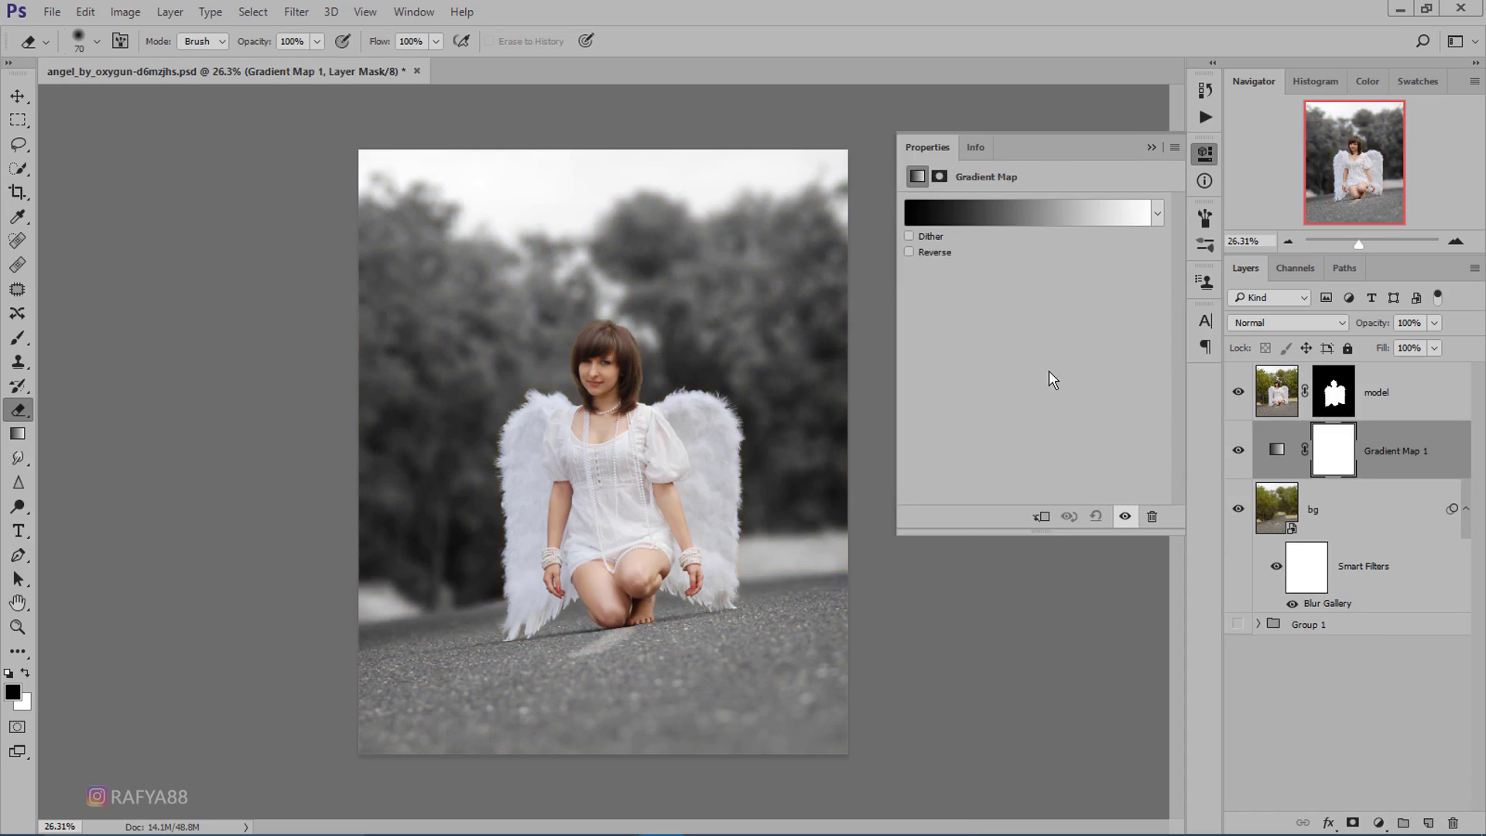
click(1020, 220)
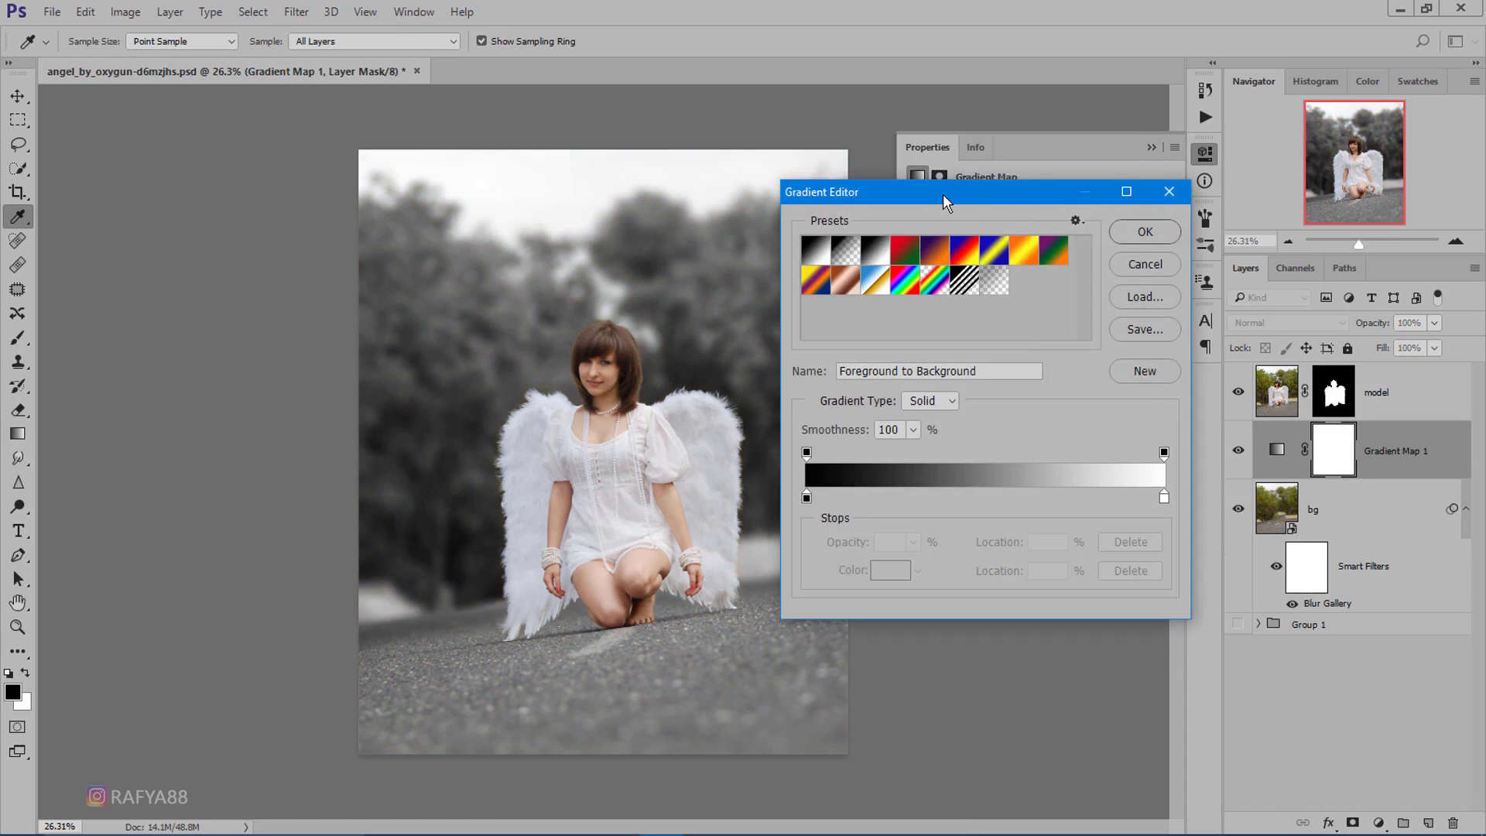
drag(942, 193, 1044, 195)
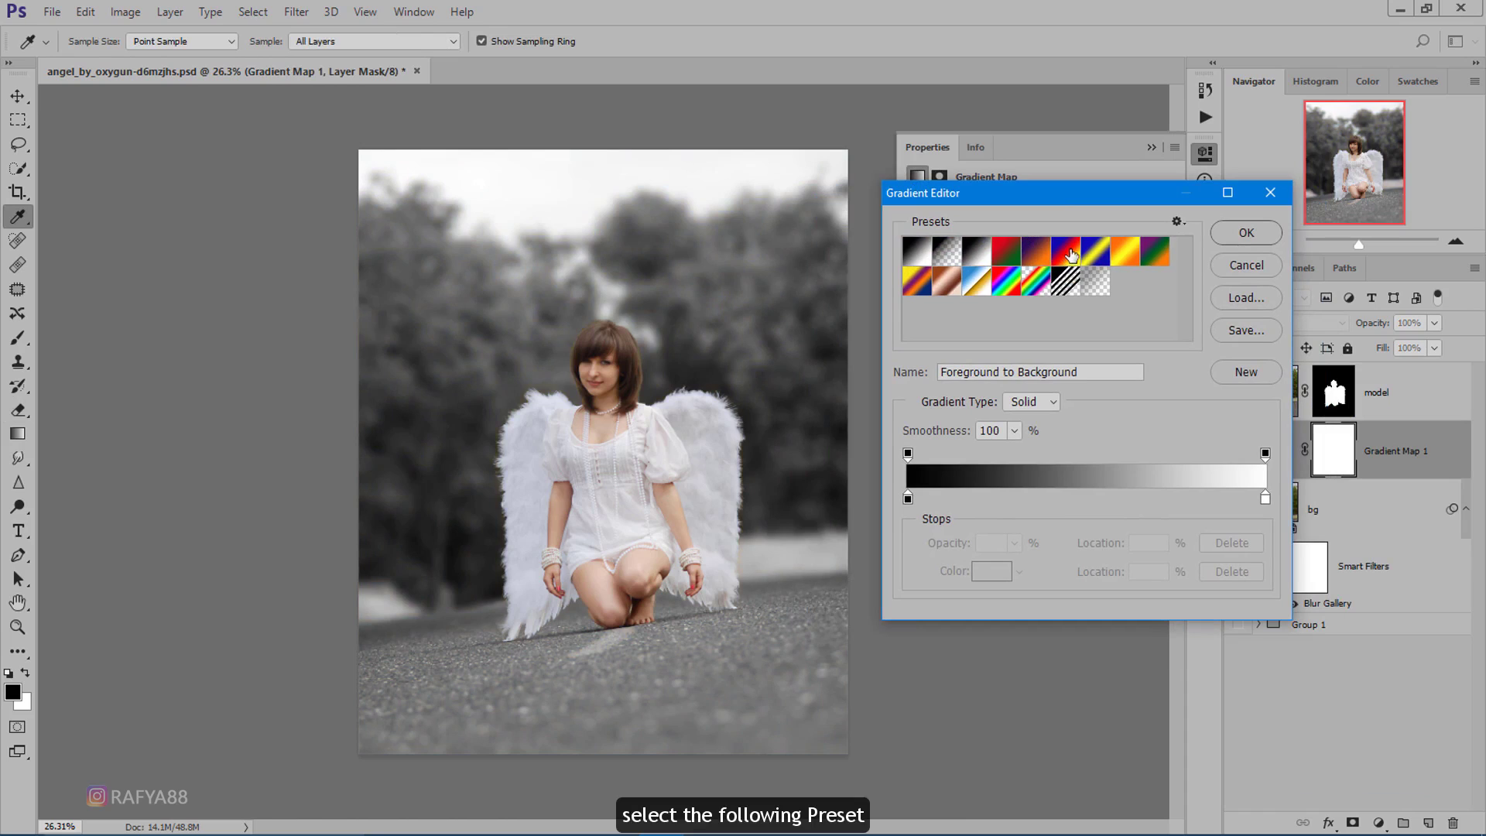
click(1071, 255)
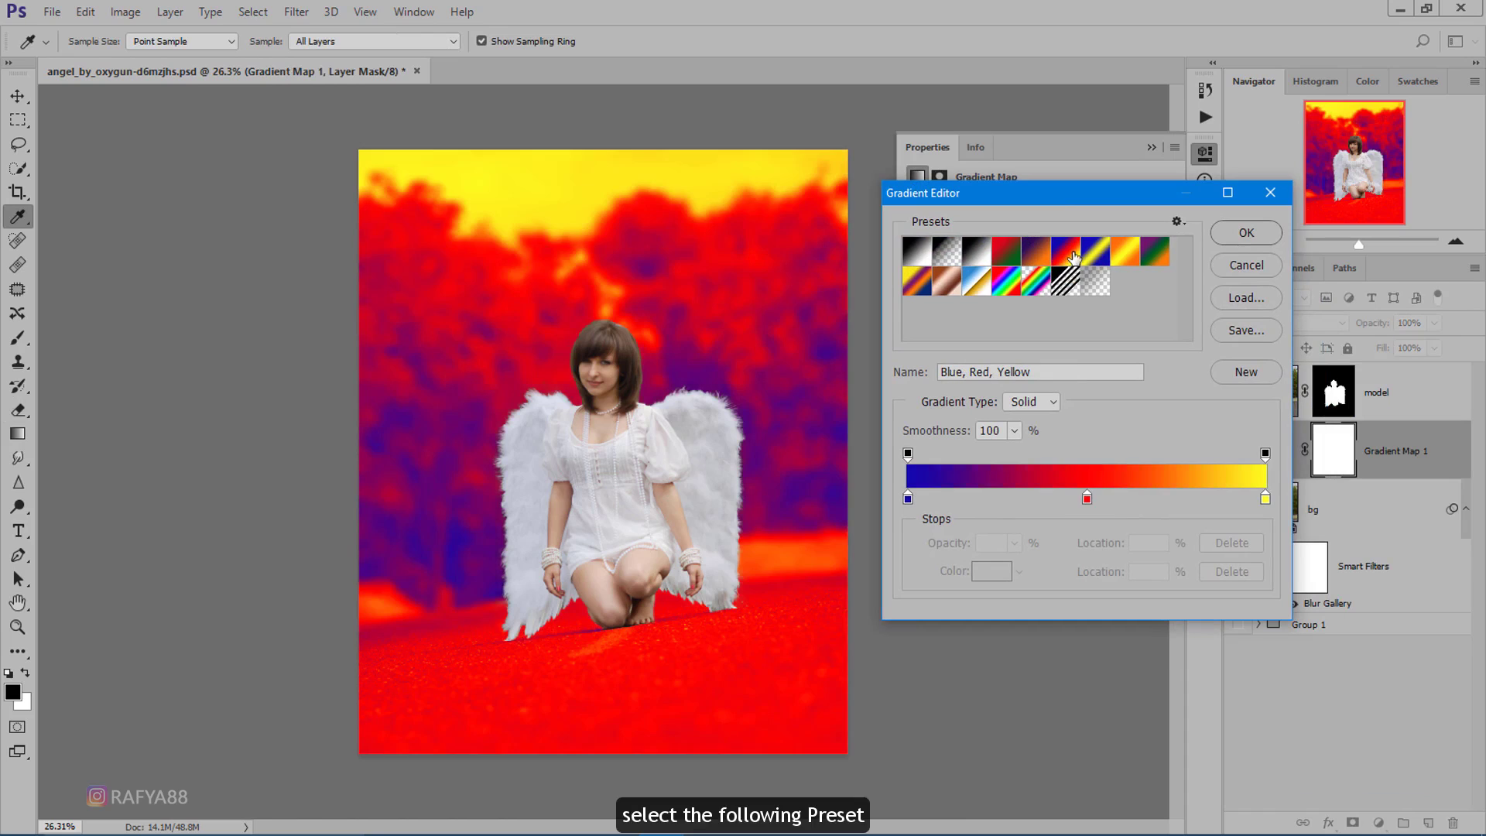
click(1245, 233)
Set the gradient map's blend mode to Hue and compare the tinted trees.
key(e)
click(1151, 147)
click(1286, 322)
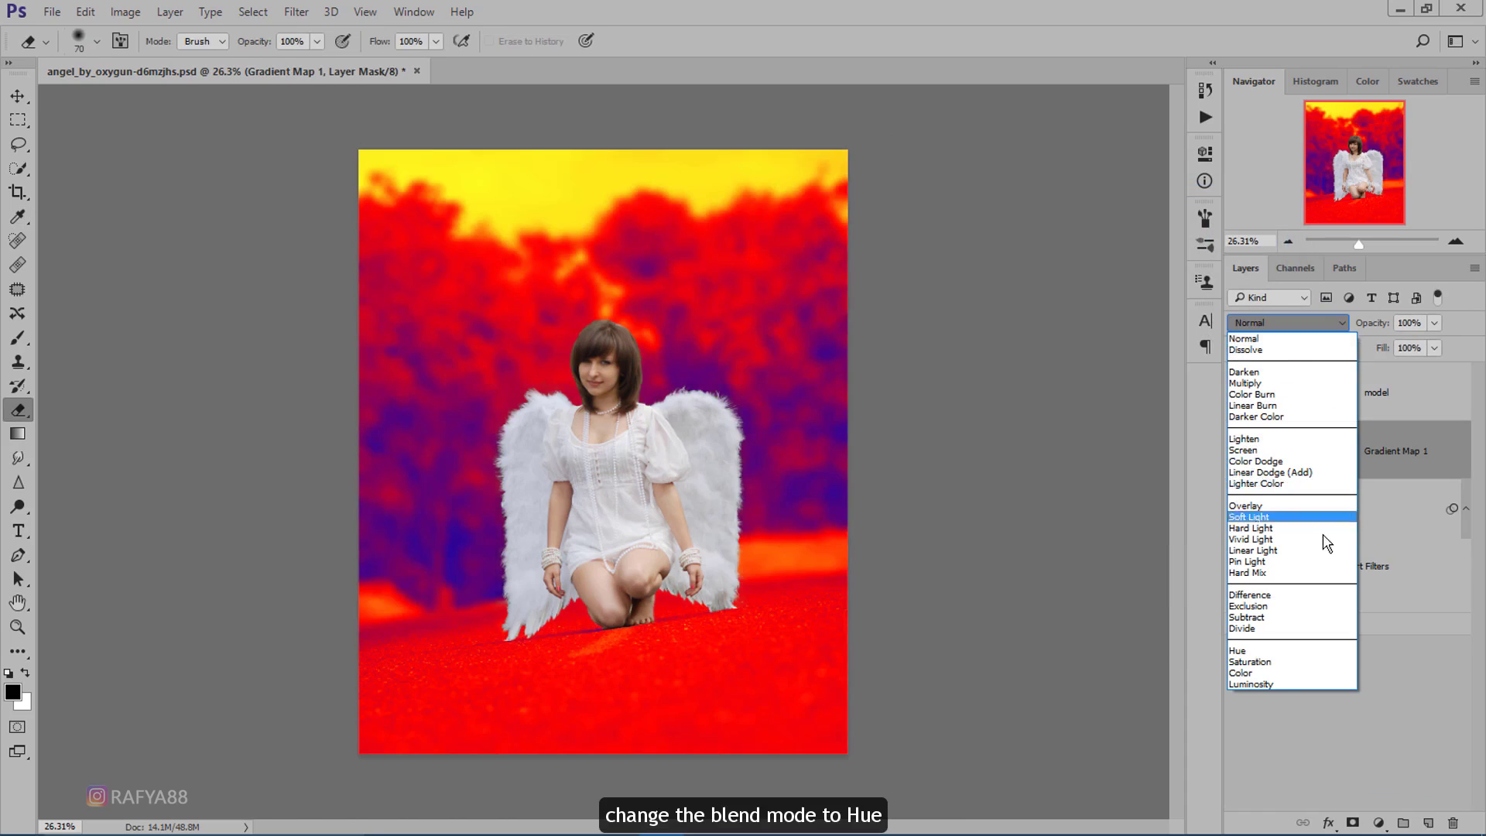
click(1328, 654)
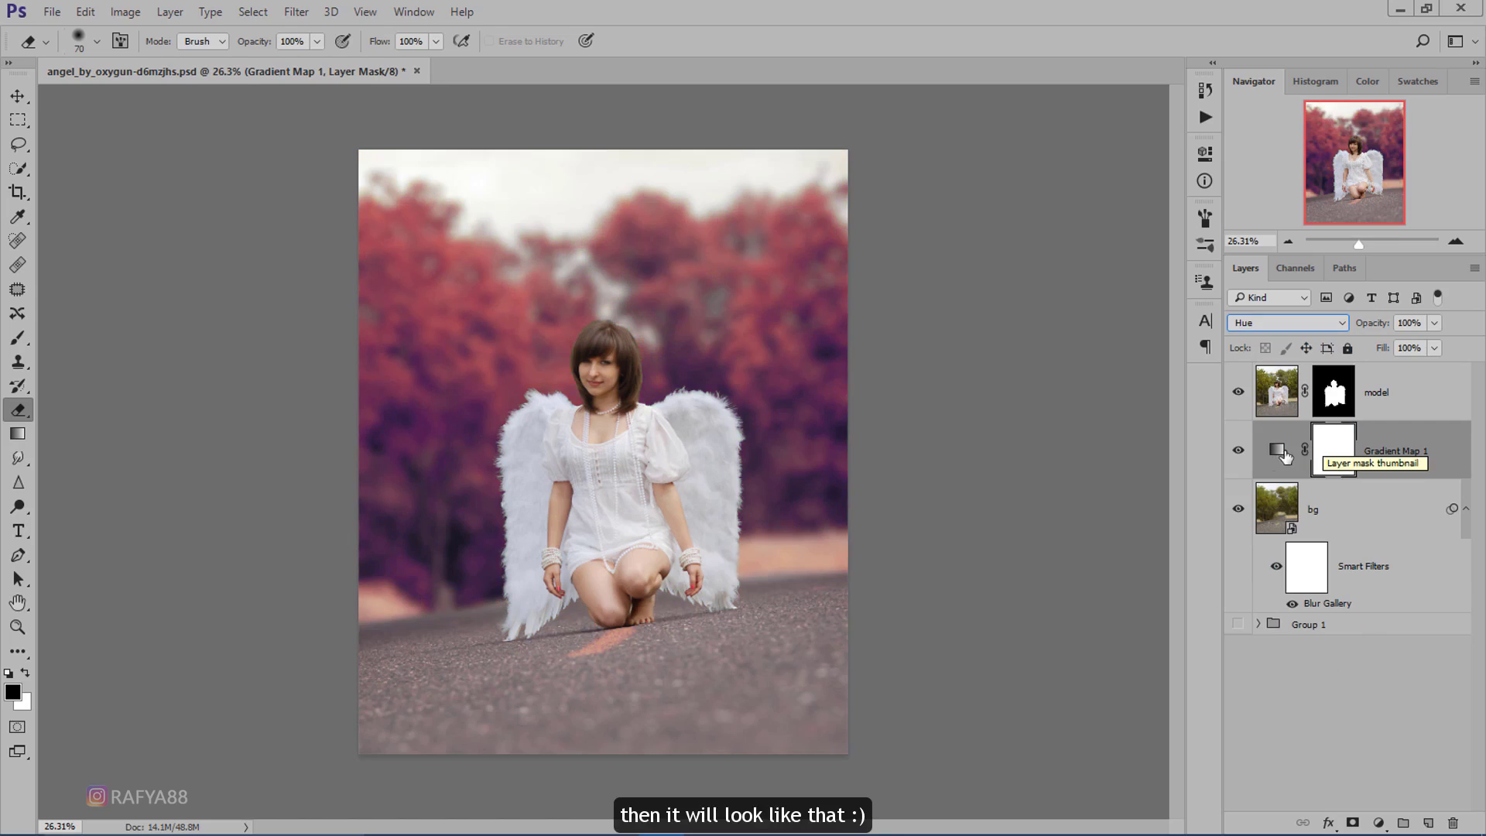
click(1238, 448)
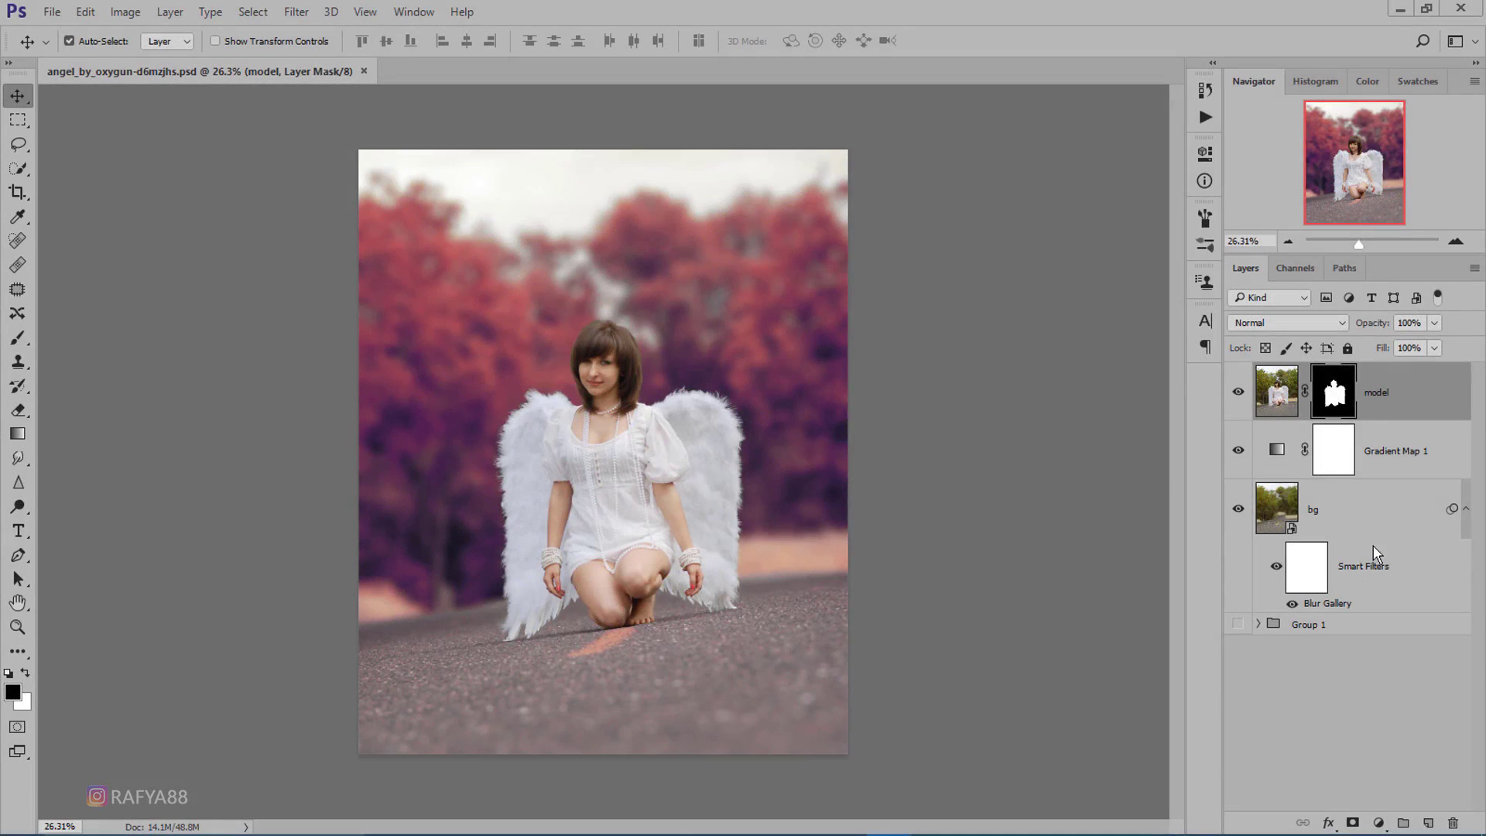
Apply the model layer's mask permanently.
right_click(1328, 385)
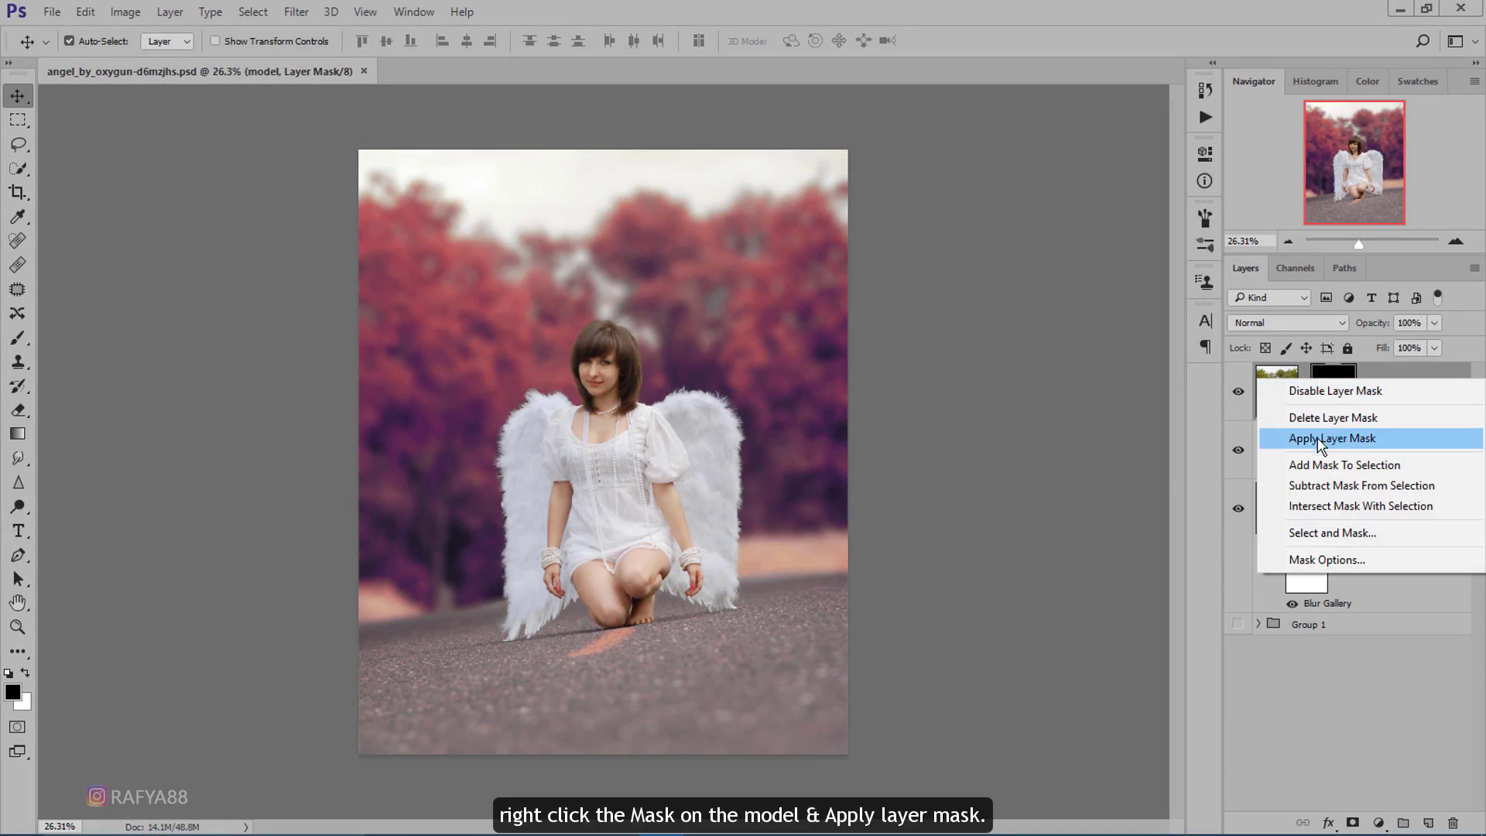
click(1395, 443)
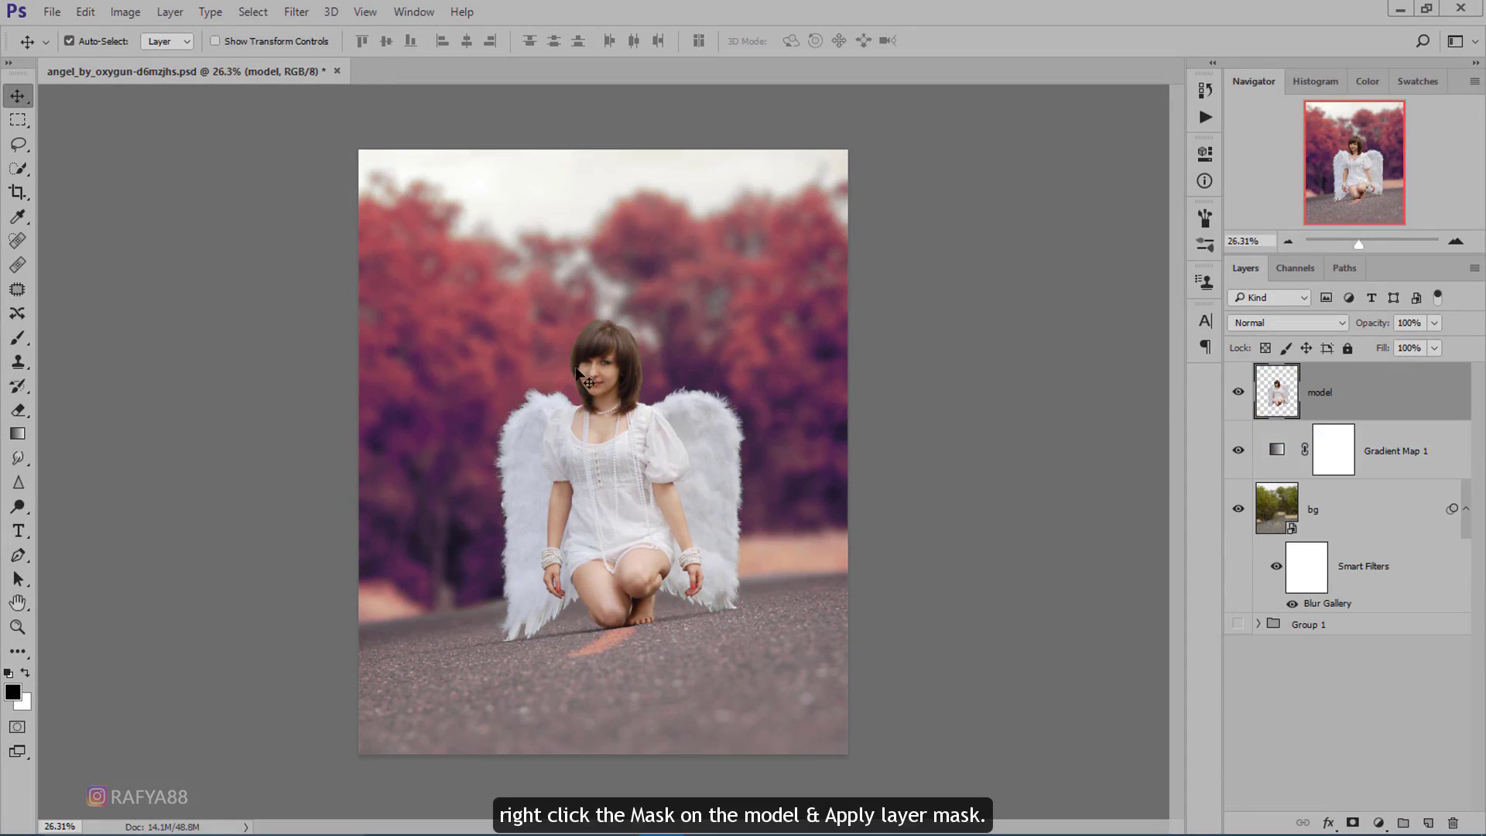
scroll(578, 376, up, 5)
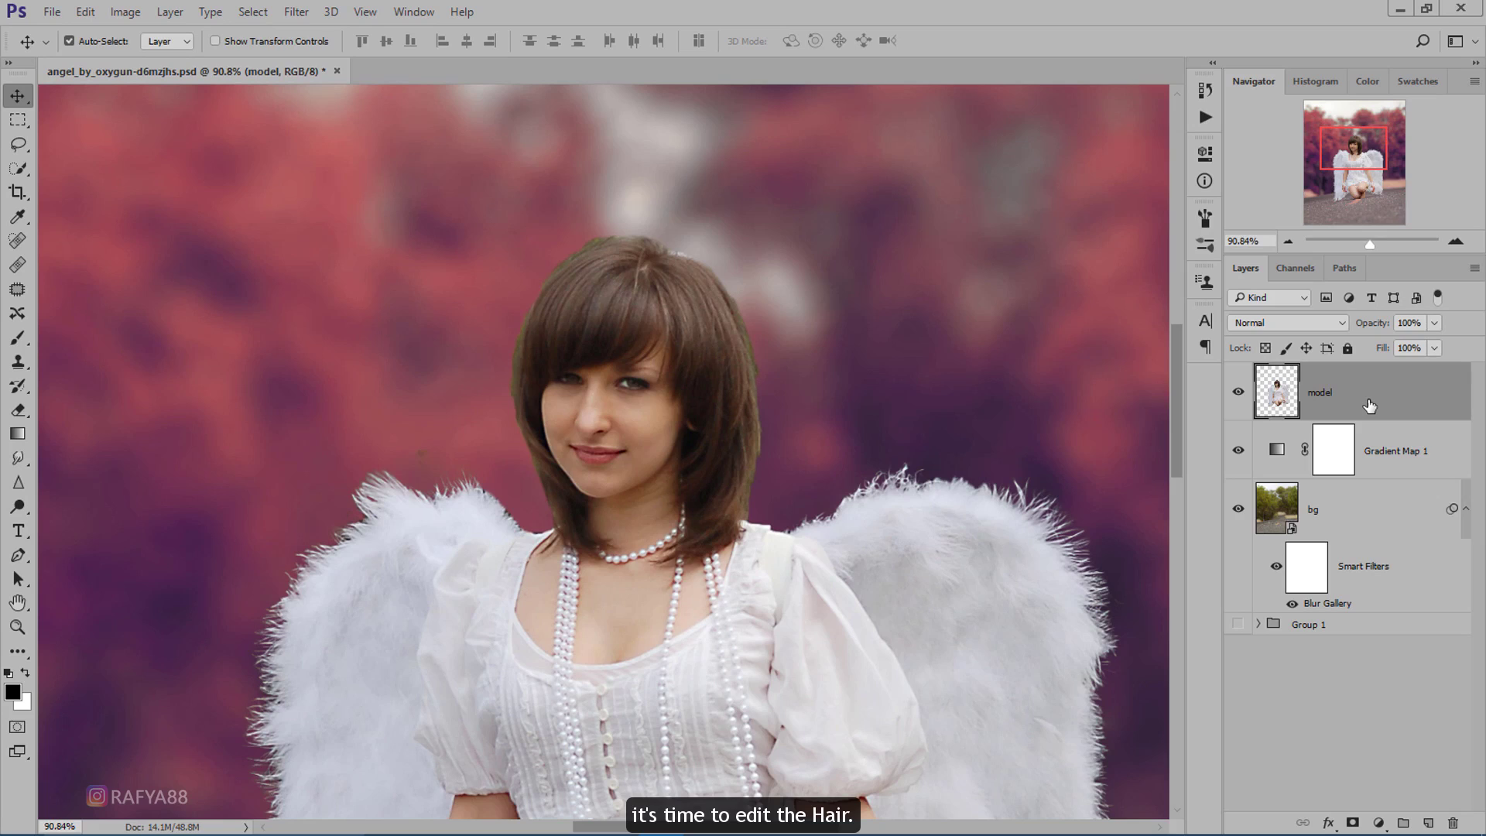
Duplicate the model layer with Ctrl+J and hide the original.
key(ctrl+j)
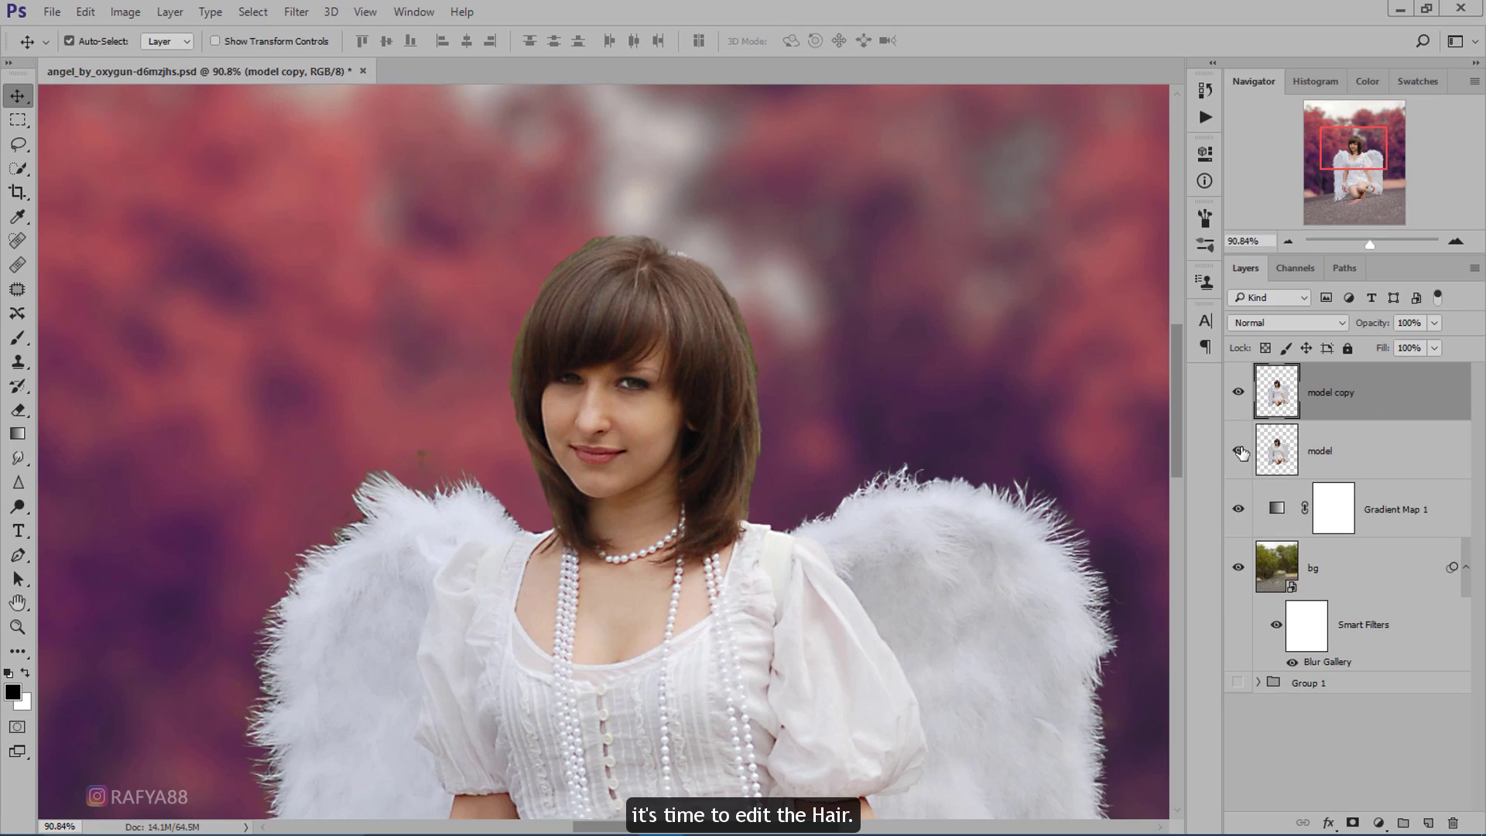
click(1238, 450)
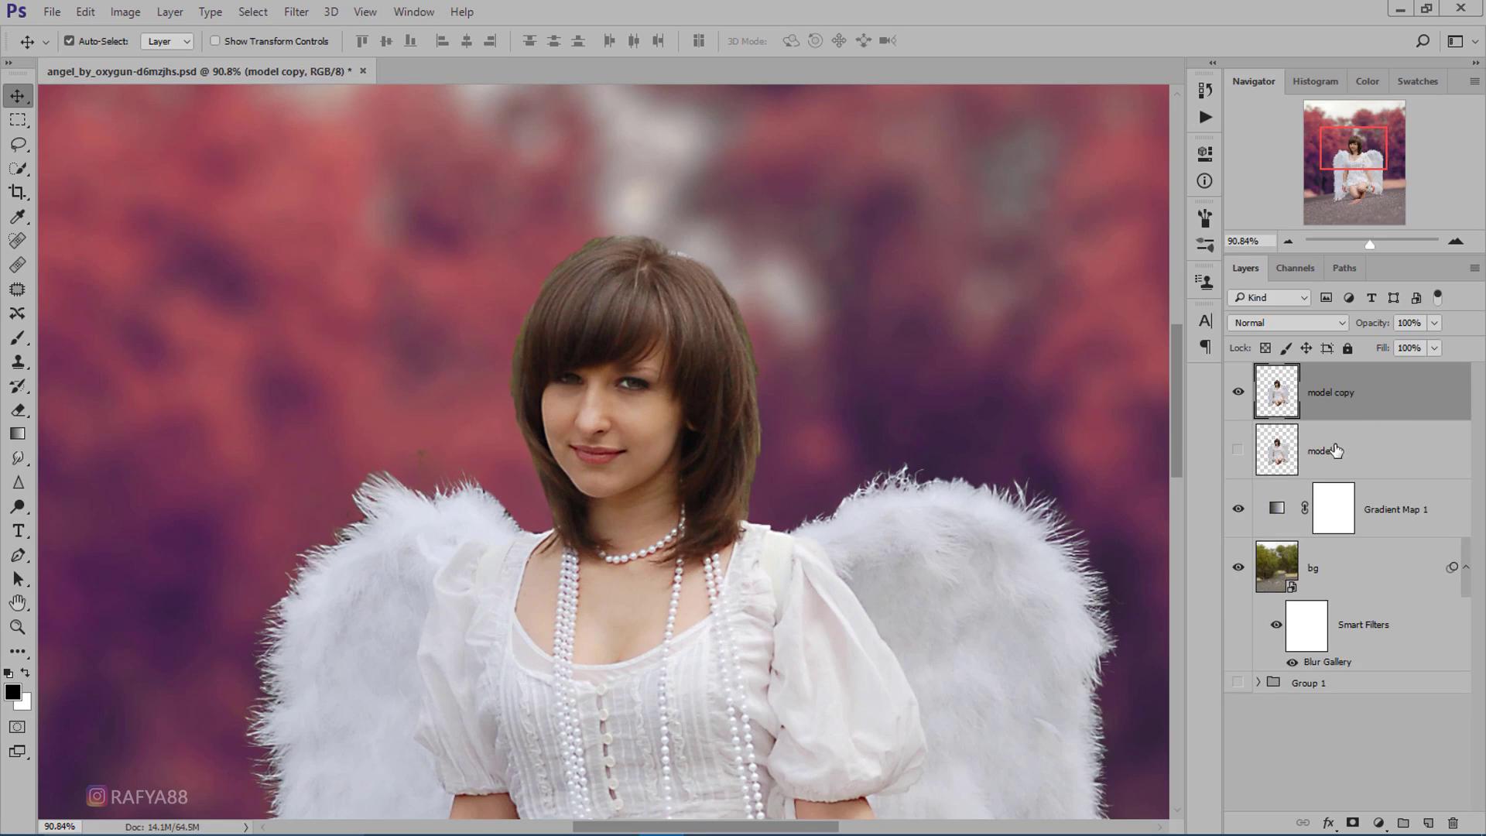
scroll(668, 364, up, 2)
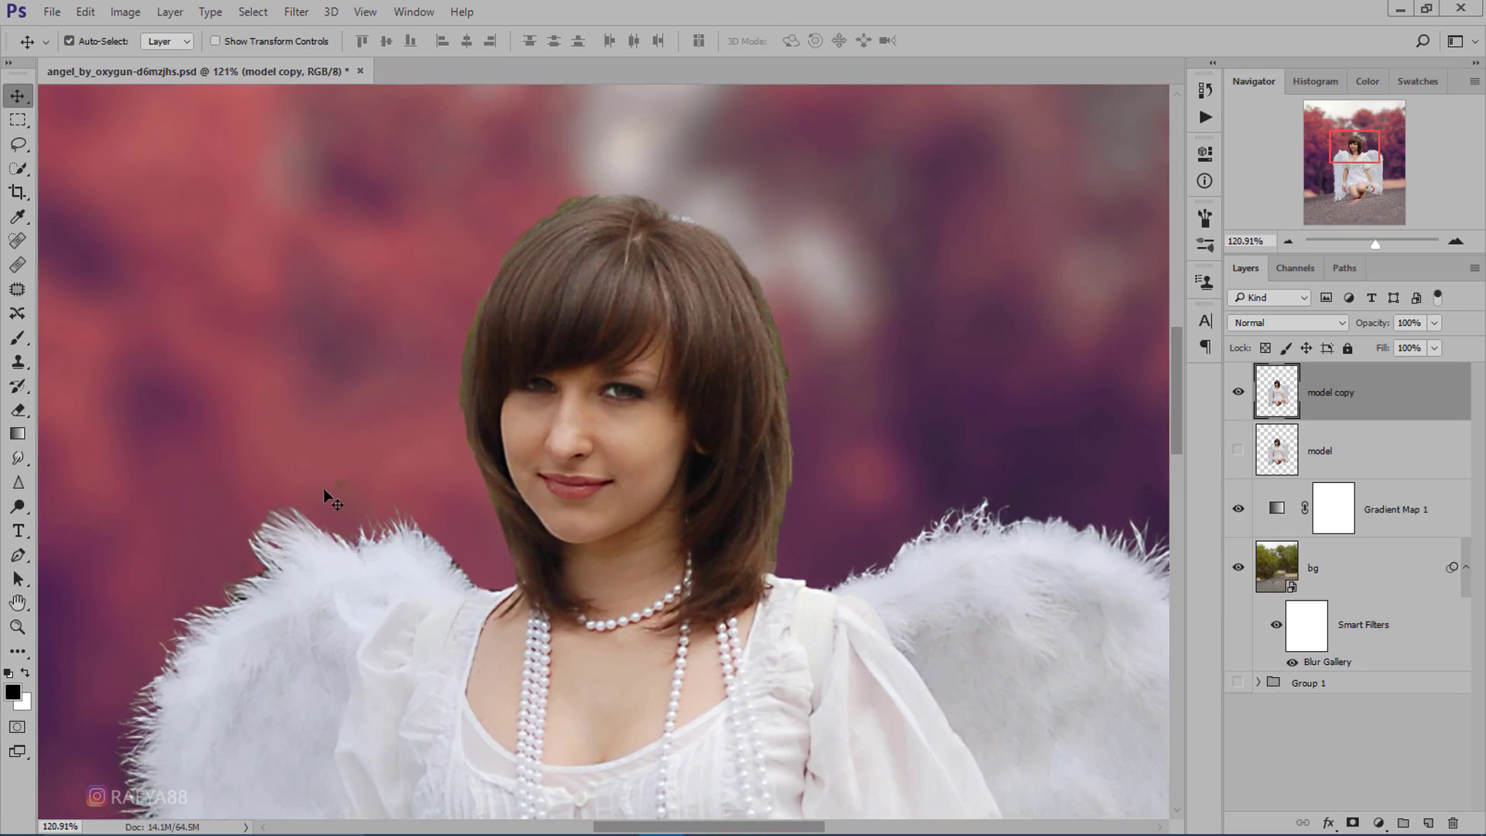
Set up the Smudge tool with a larger brush at 85% strength.
click(18, 460)
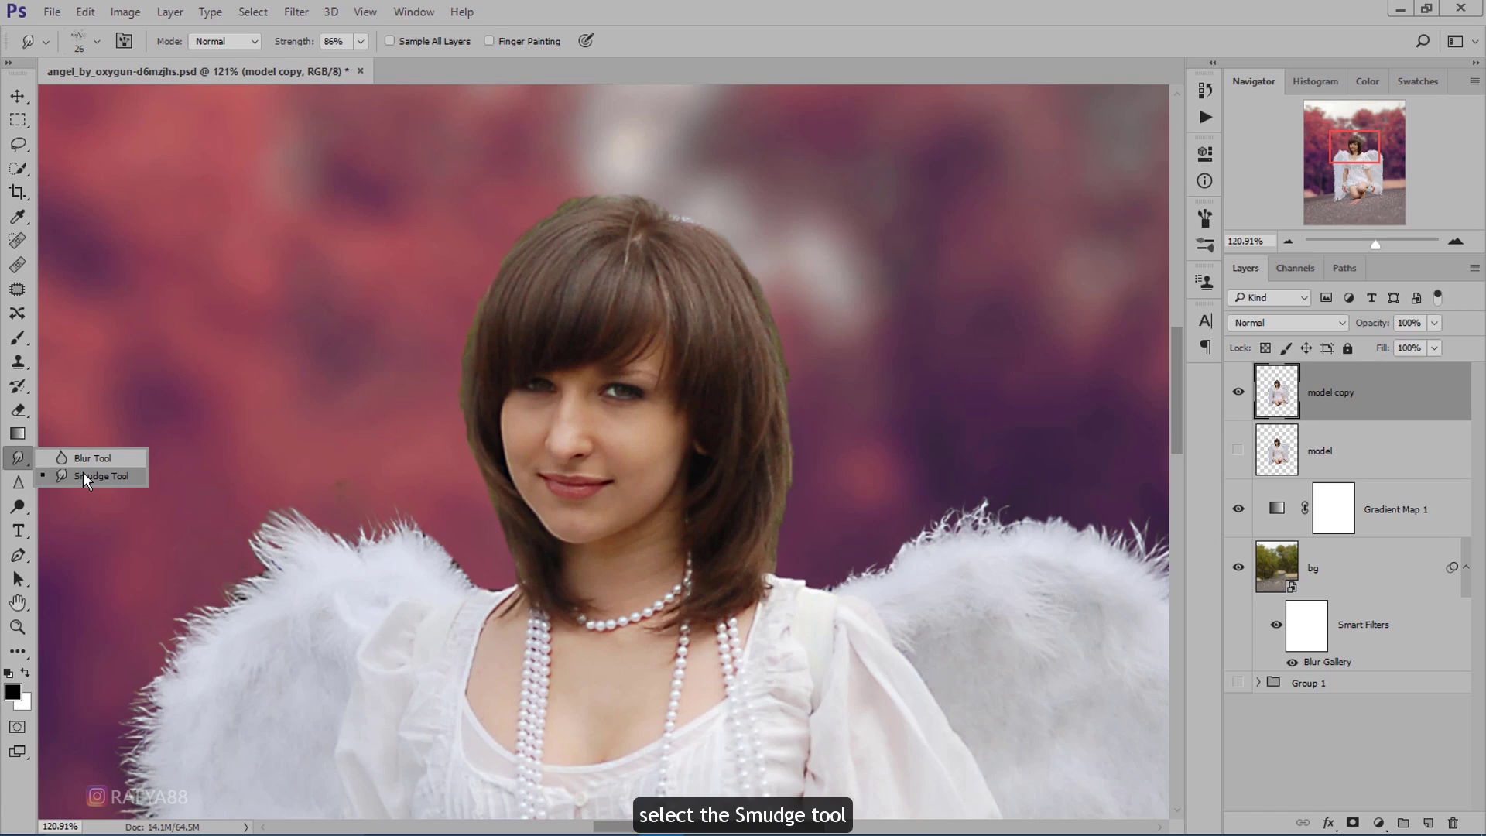
click(85, 477)
scroll(866, 380, up, 2)
right_click(828, 348)
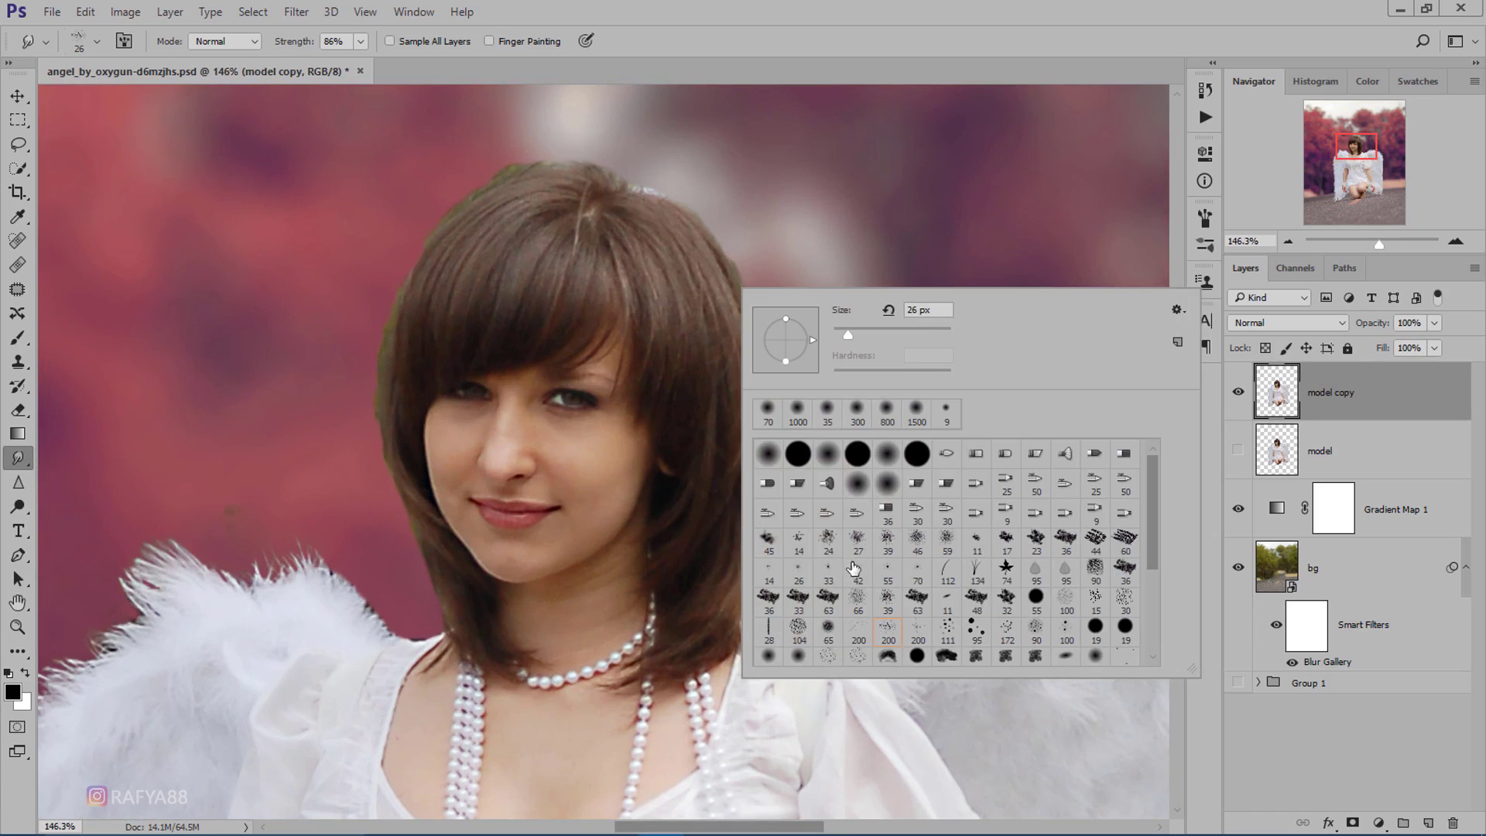
drag(848, 334, 864, 334)
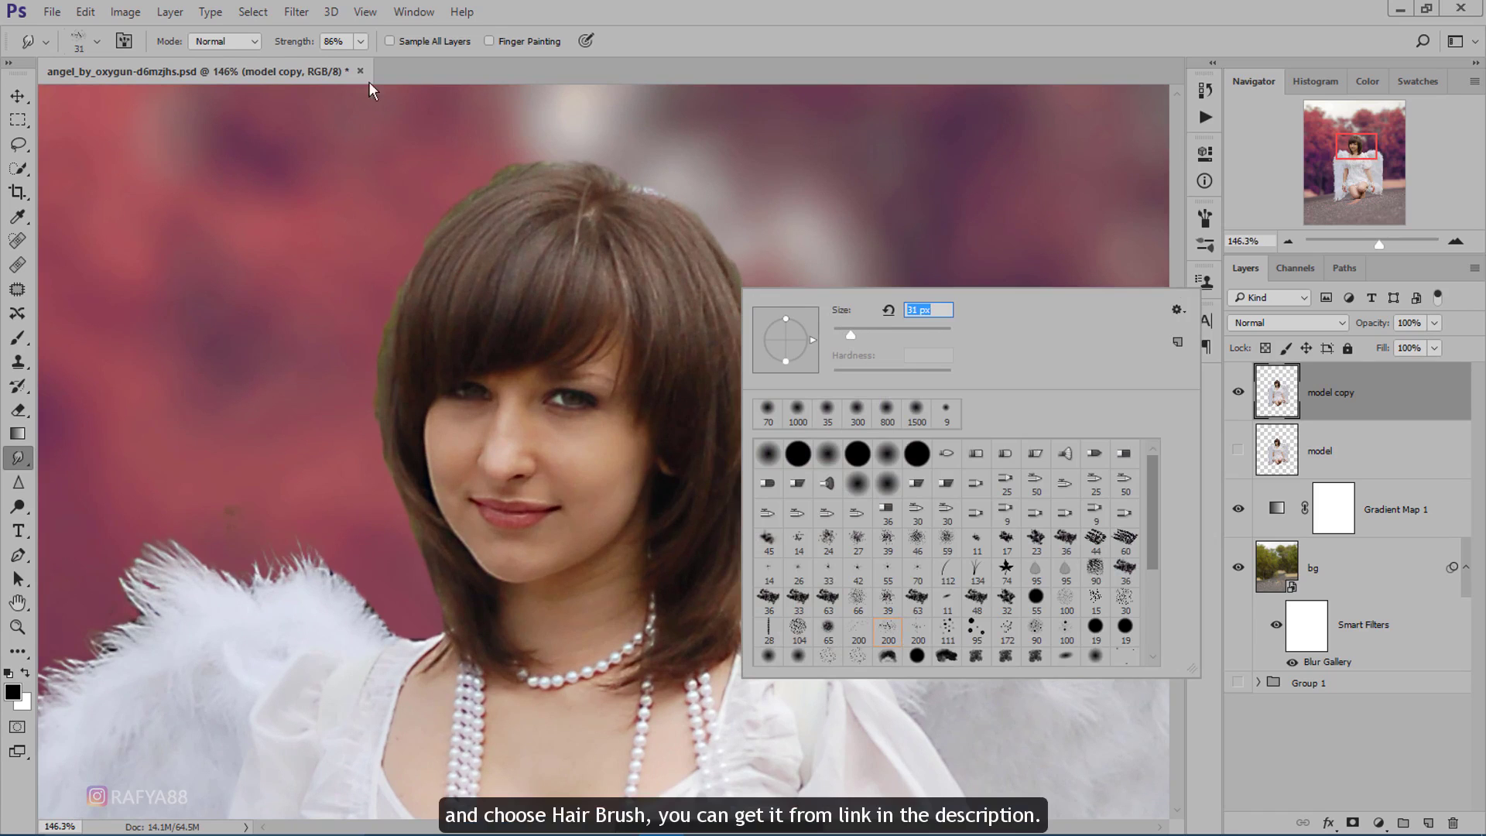
drag(309, 46, 307, 46)
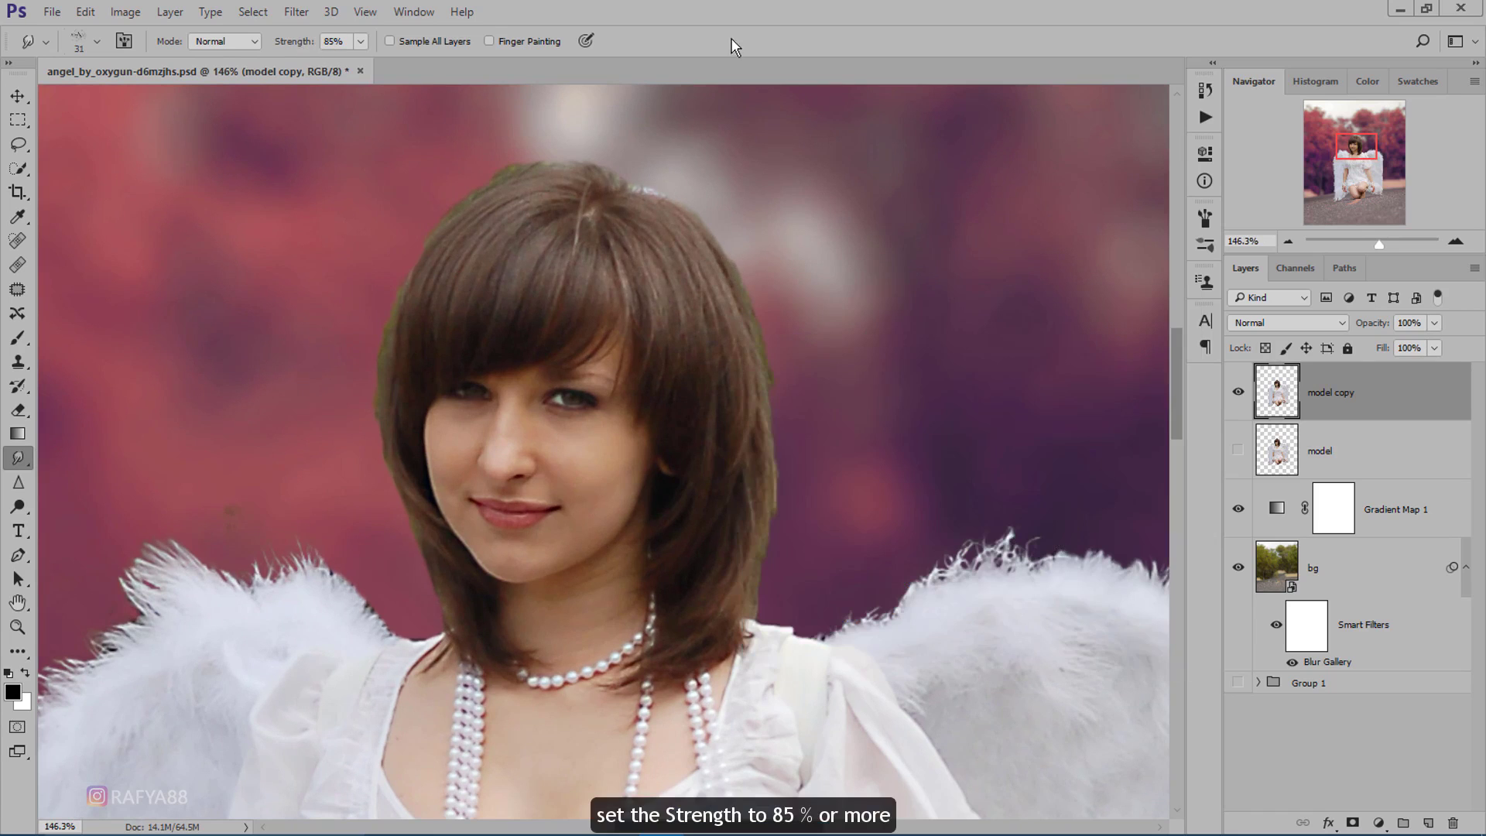
scroll(638, 223, up, 1)
Smudge the right, left and top edges of the hair into soft strands.
drag(576, 278, 753, 301)
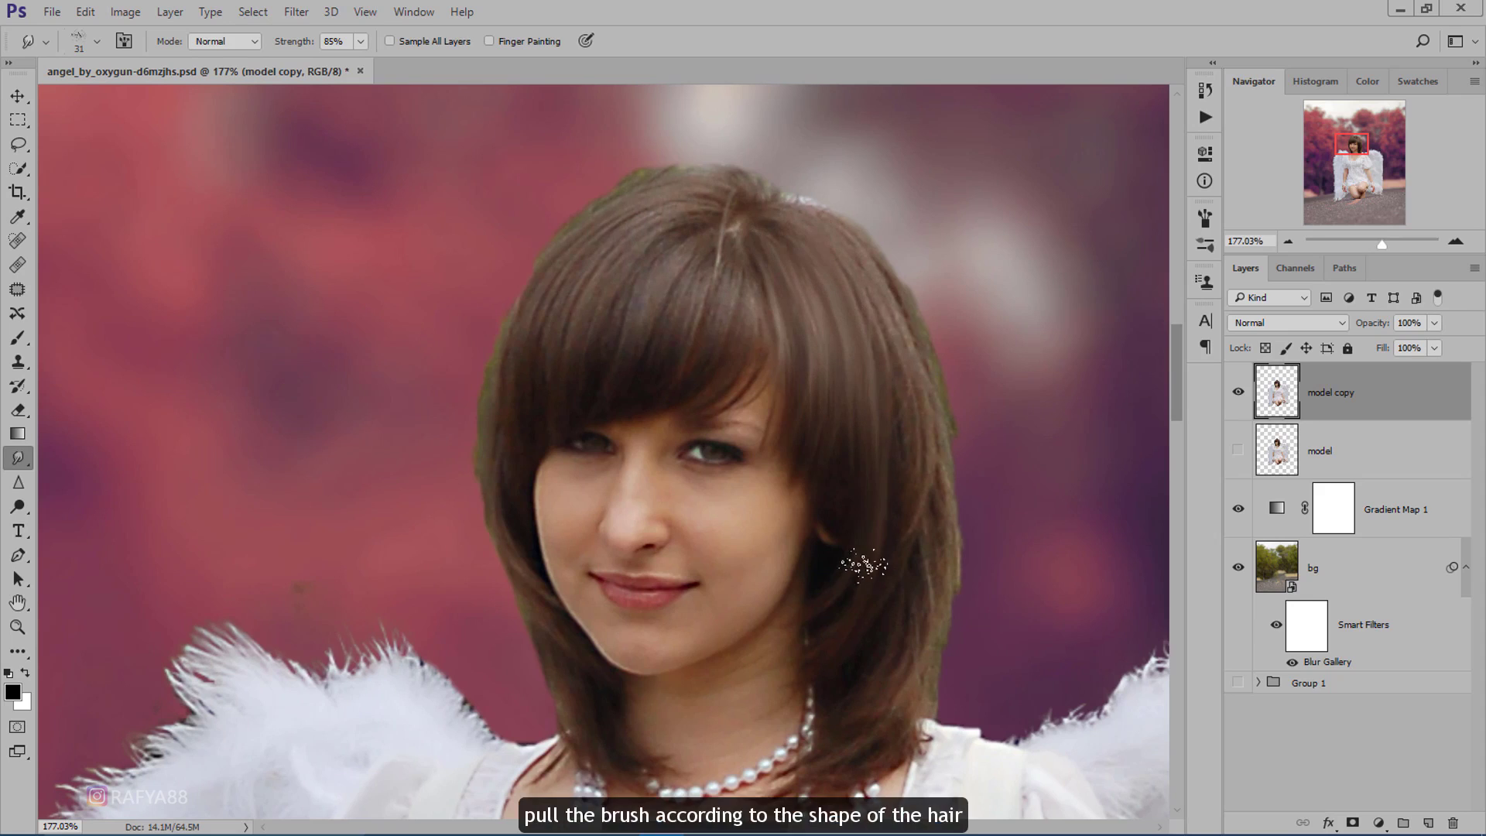
drag(881, 316, 890, 495)
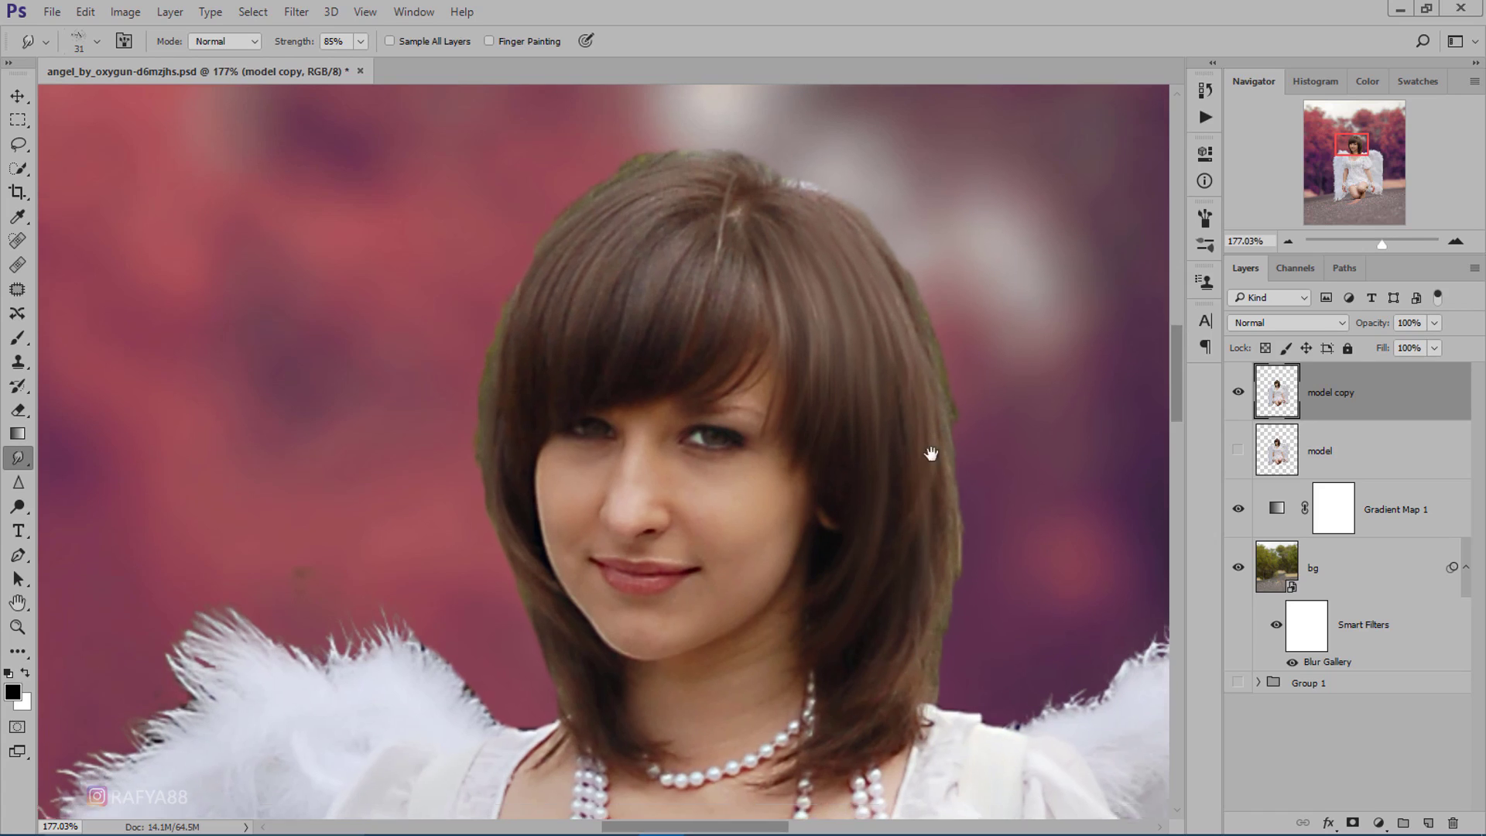
scroll(929, 464, down, 3)
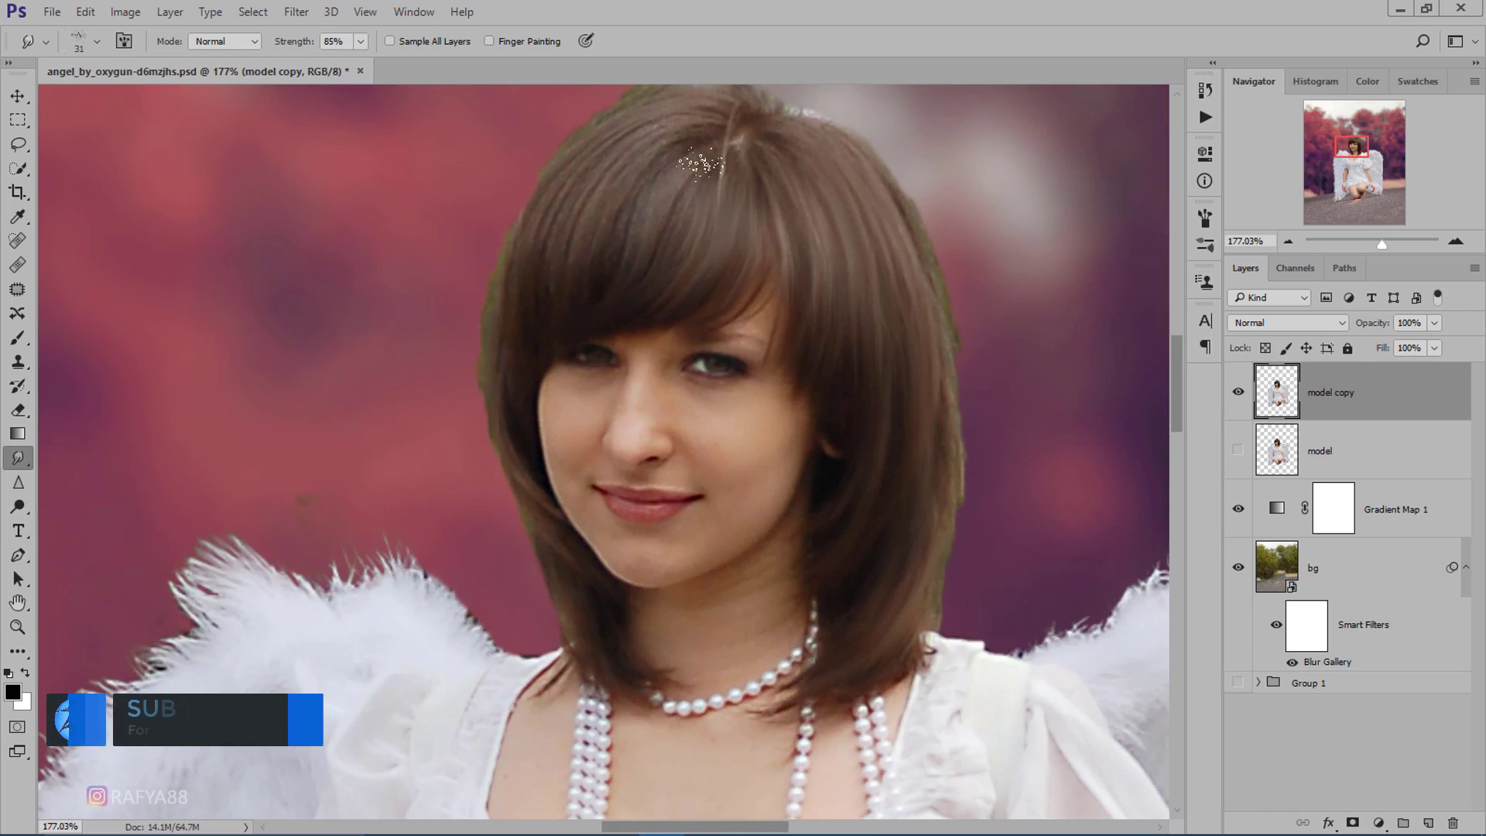
alt+scroll(735, 203, up, 1)
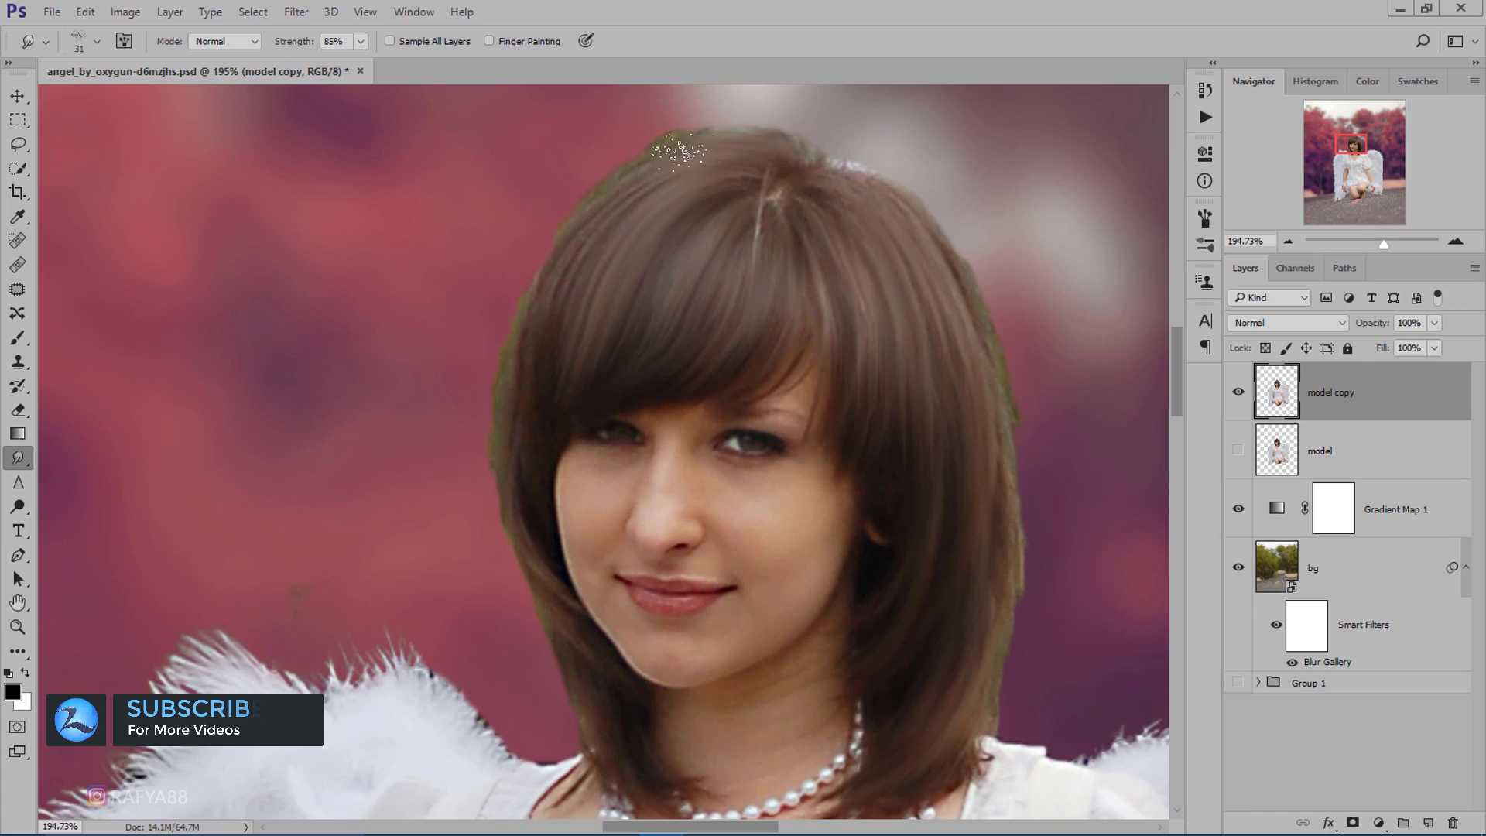
mouse_move(542, 270)
mouse_down()
mouse_move(503, 458)
mouse_move(514, 534)
mouse_up()
scroll(593, 595, down, 2)
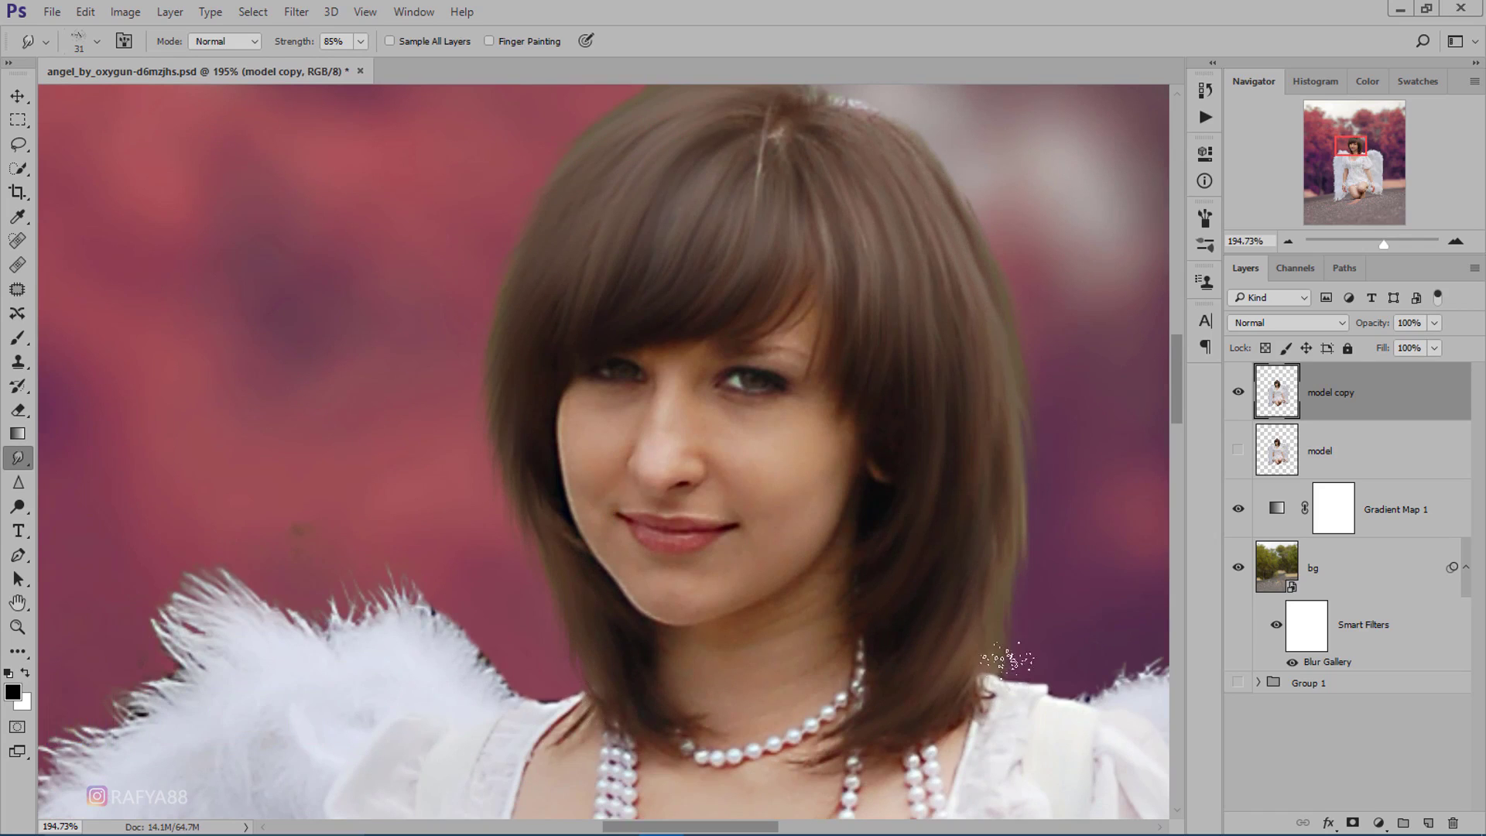
scroll(875, 200, up, 2)
drag(846, 188, 869, 156)
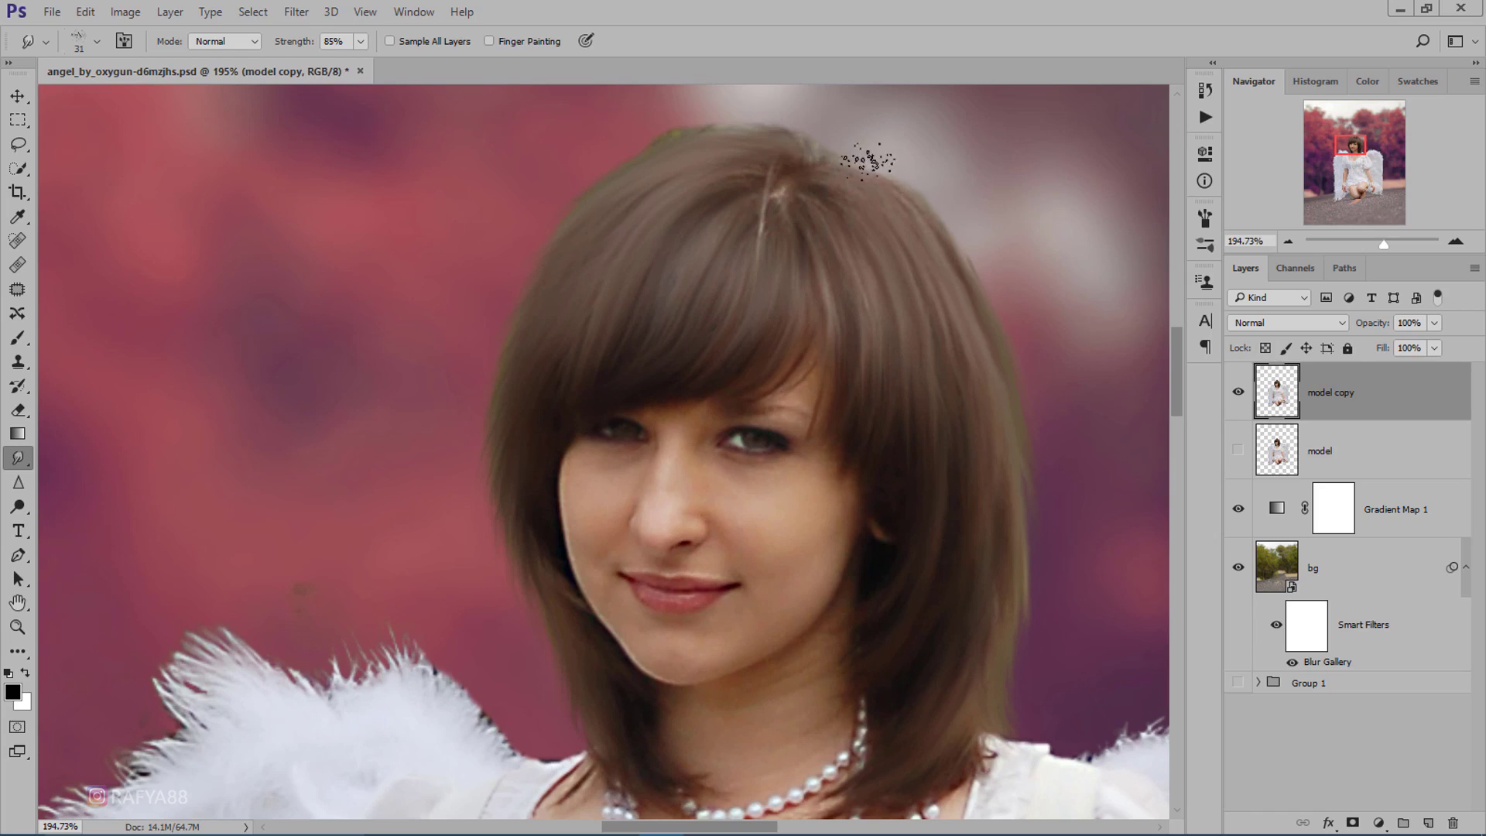
key(e)
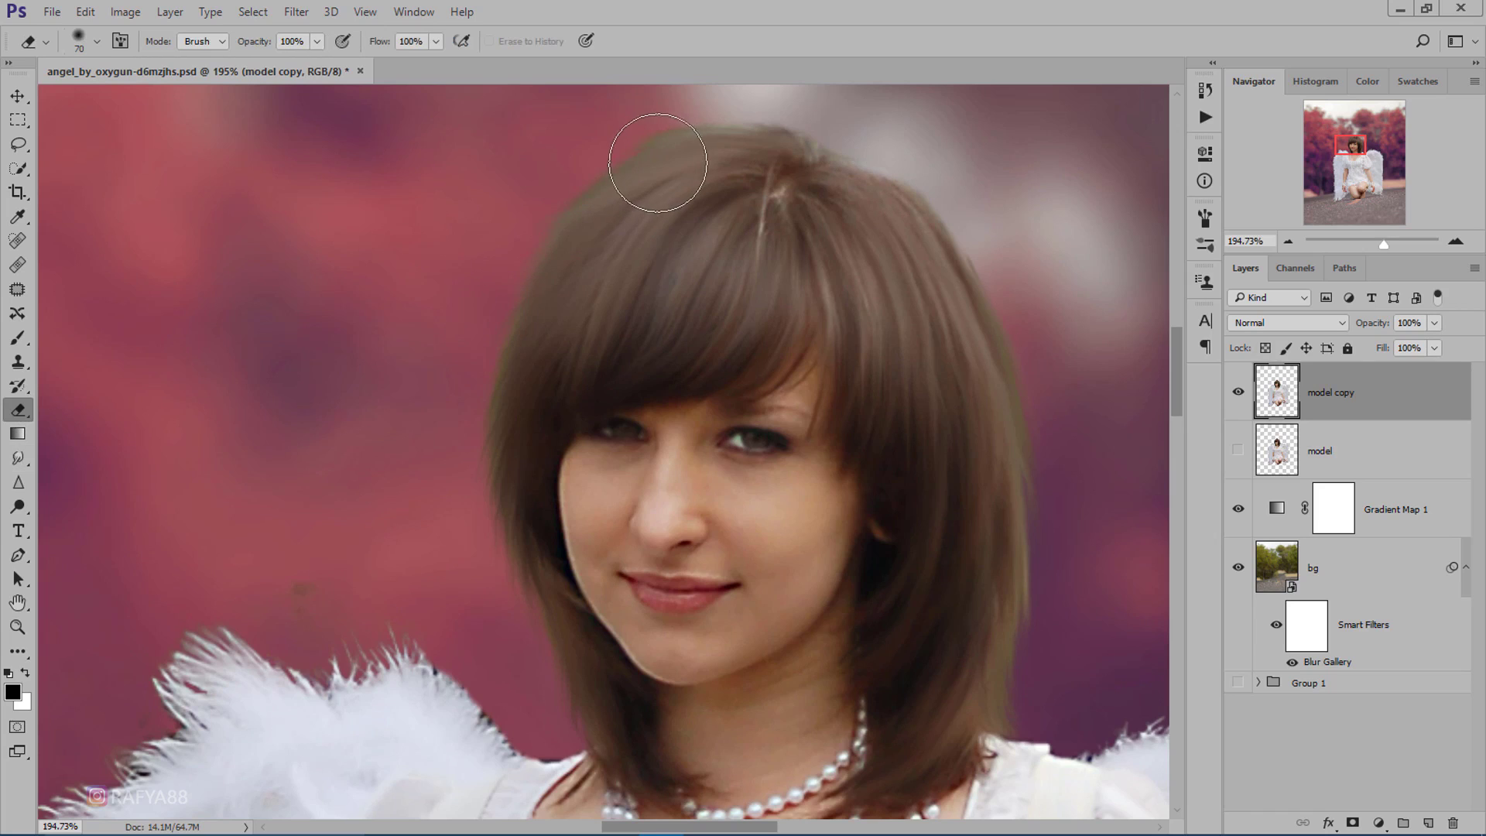
scroll(666, 193, up, 3)
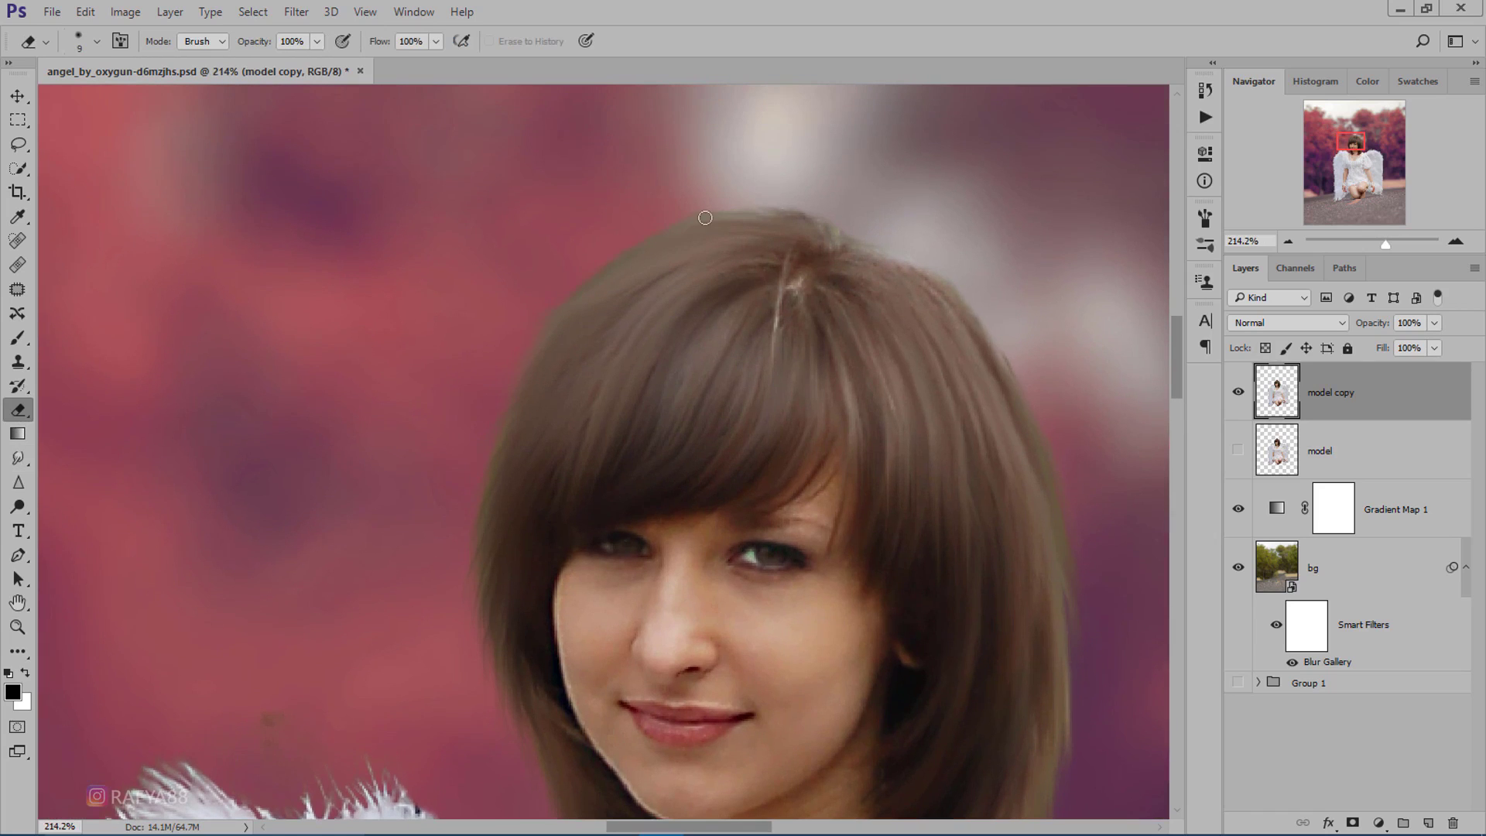
click(18, 457)
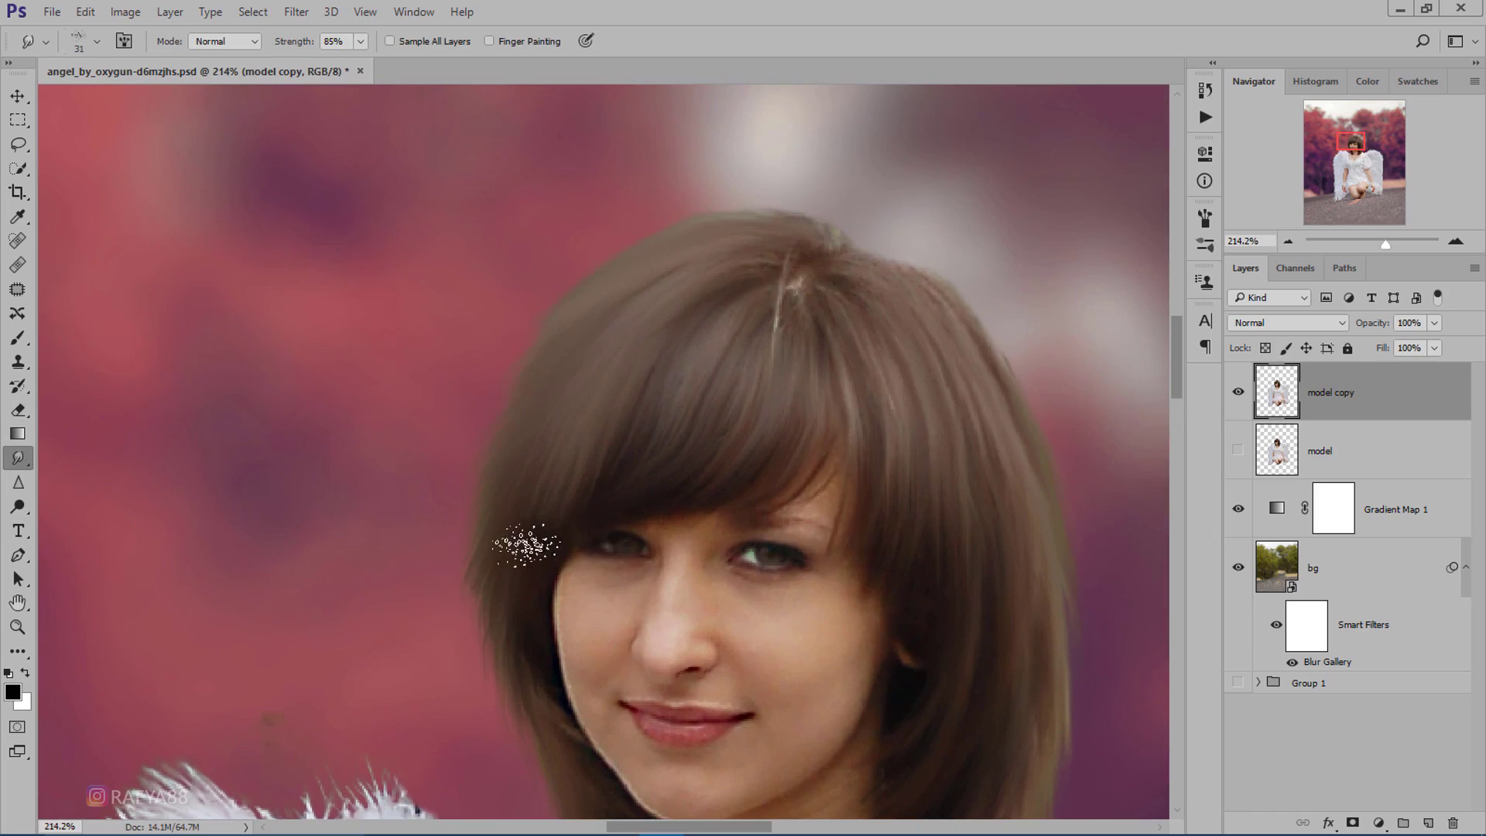
Toggle the model copy layer's visibility to compare the smudged hair edge.
scroll(700, 225, down, 4)
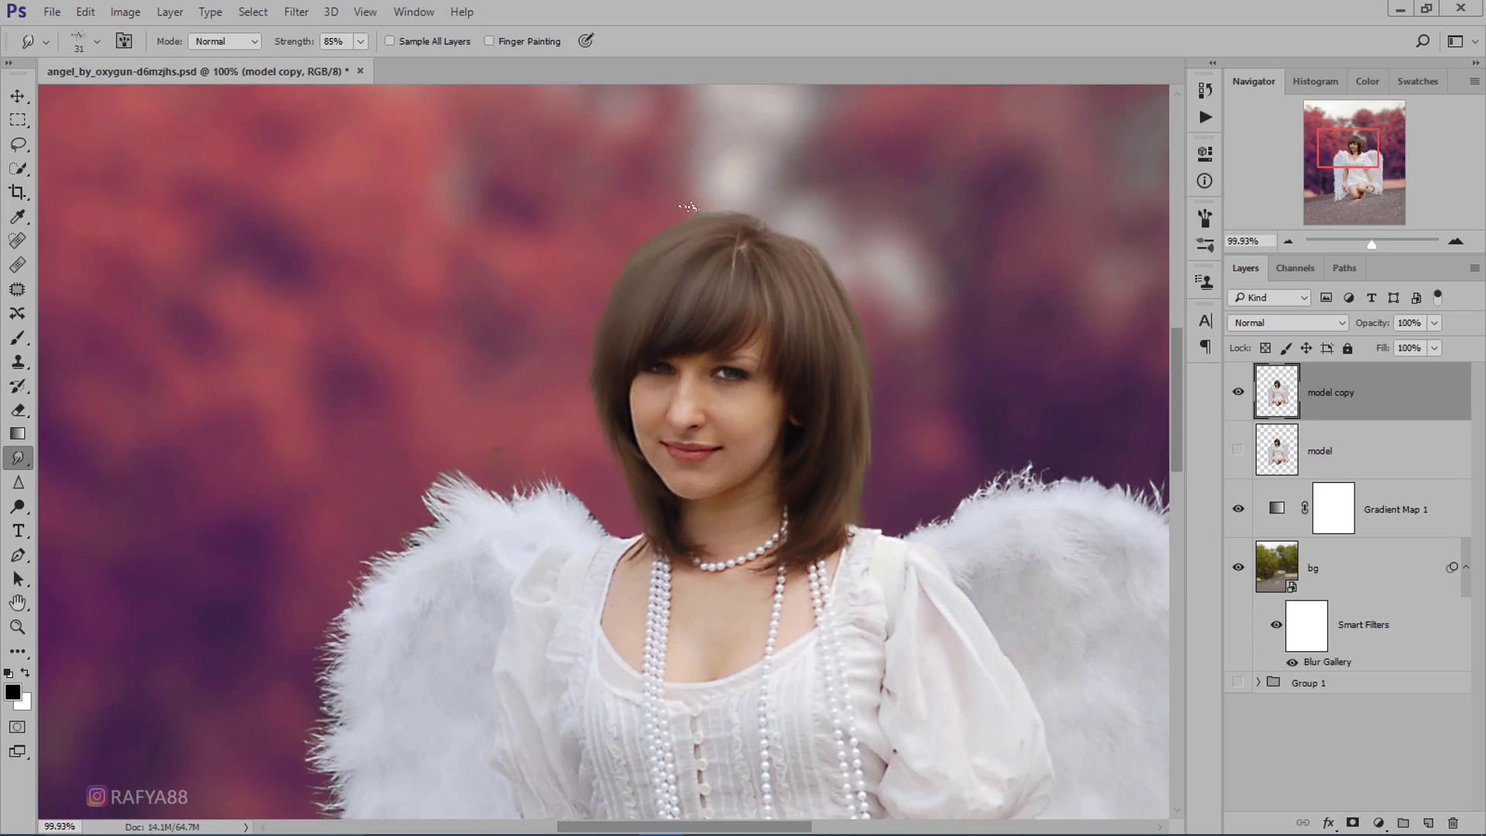
scroll(774, 228, down, 1)
click(1231, 391)
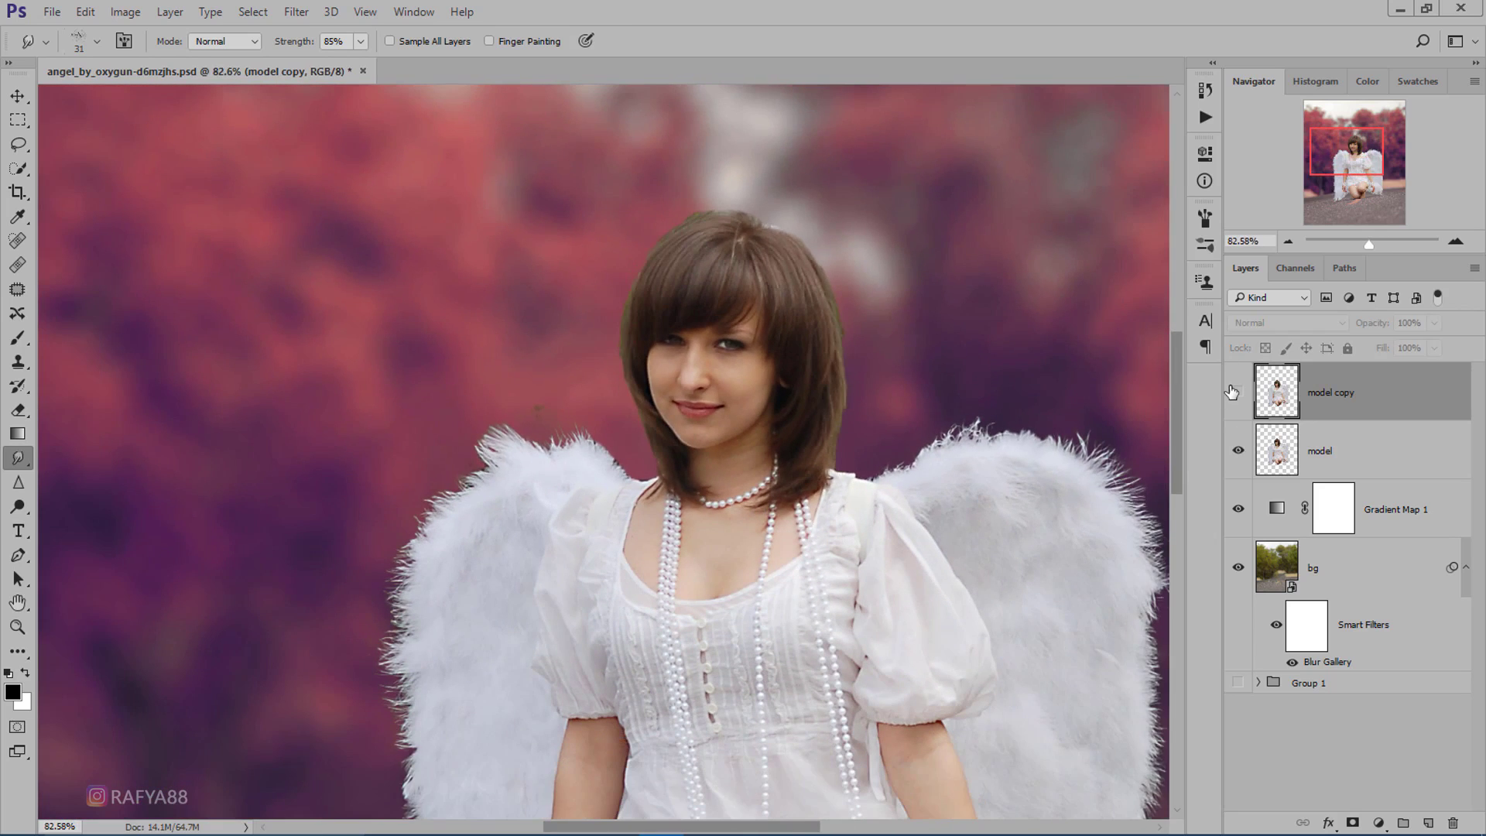
click(1232, 392)
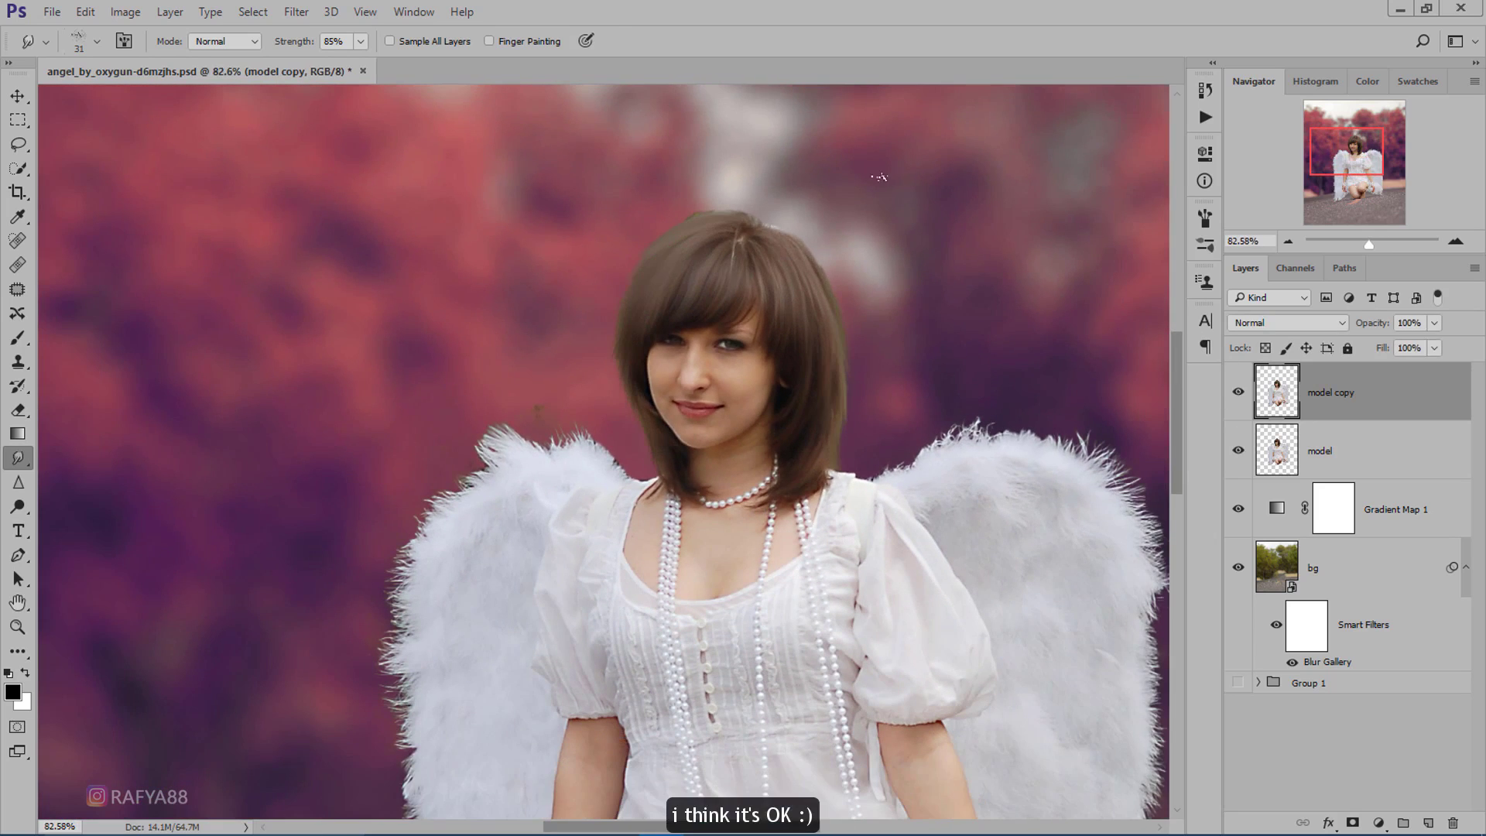
scroll(808, 164, up, 1)
scroll(808, 163, up, 1)
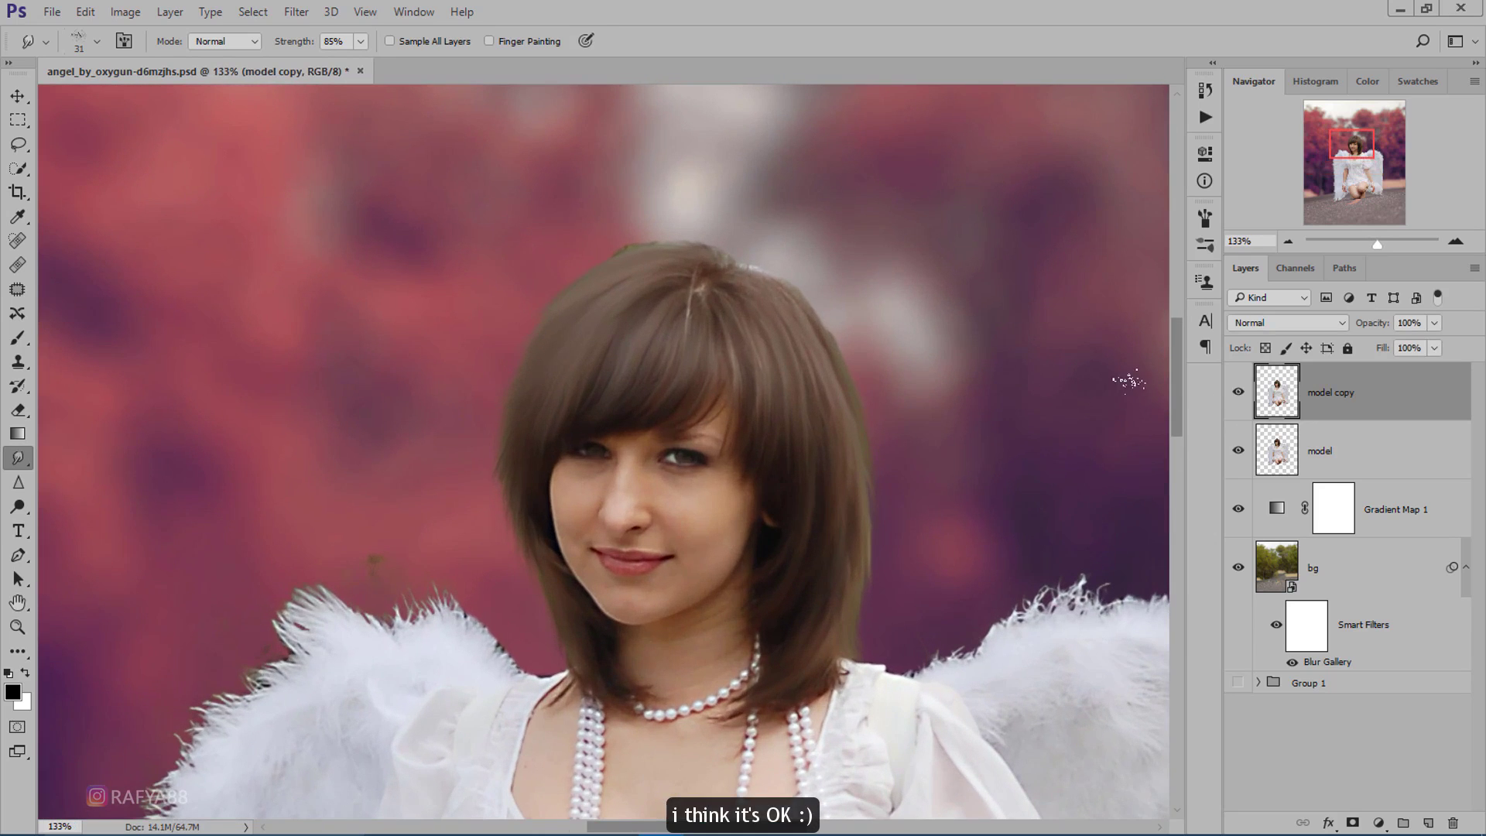
scroll(797, 200, down, 2)
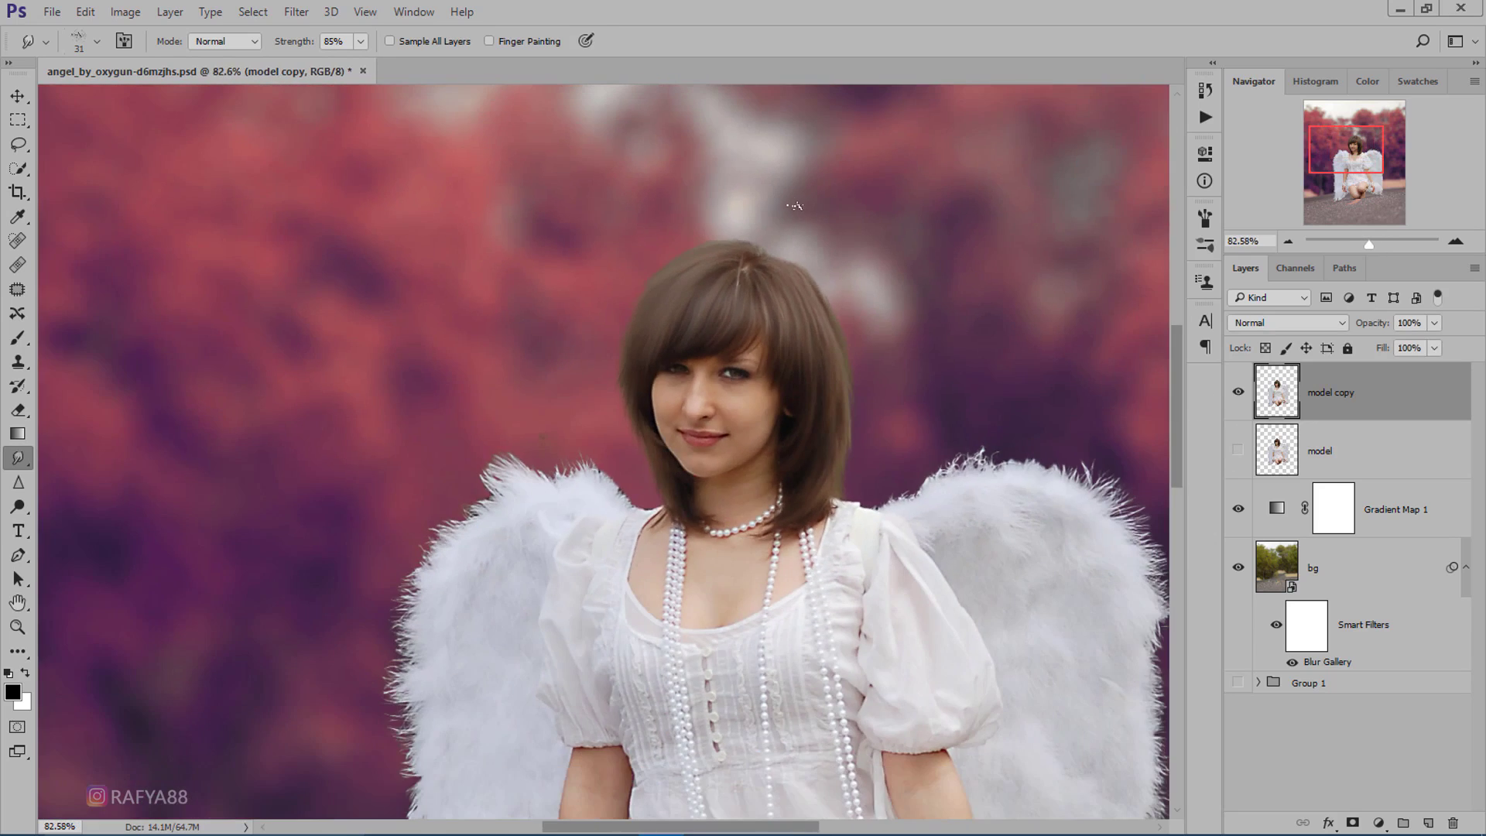
scroll(797, 201, down, 1)
scroll(797, 201, down, 1)
scroll(797, 200, up, 1)
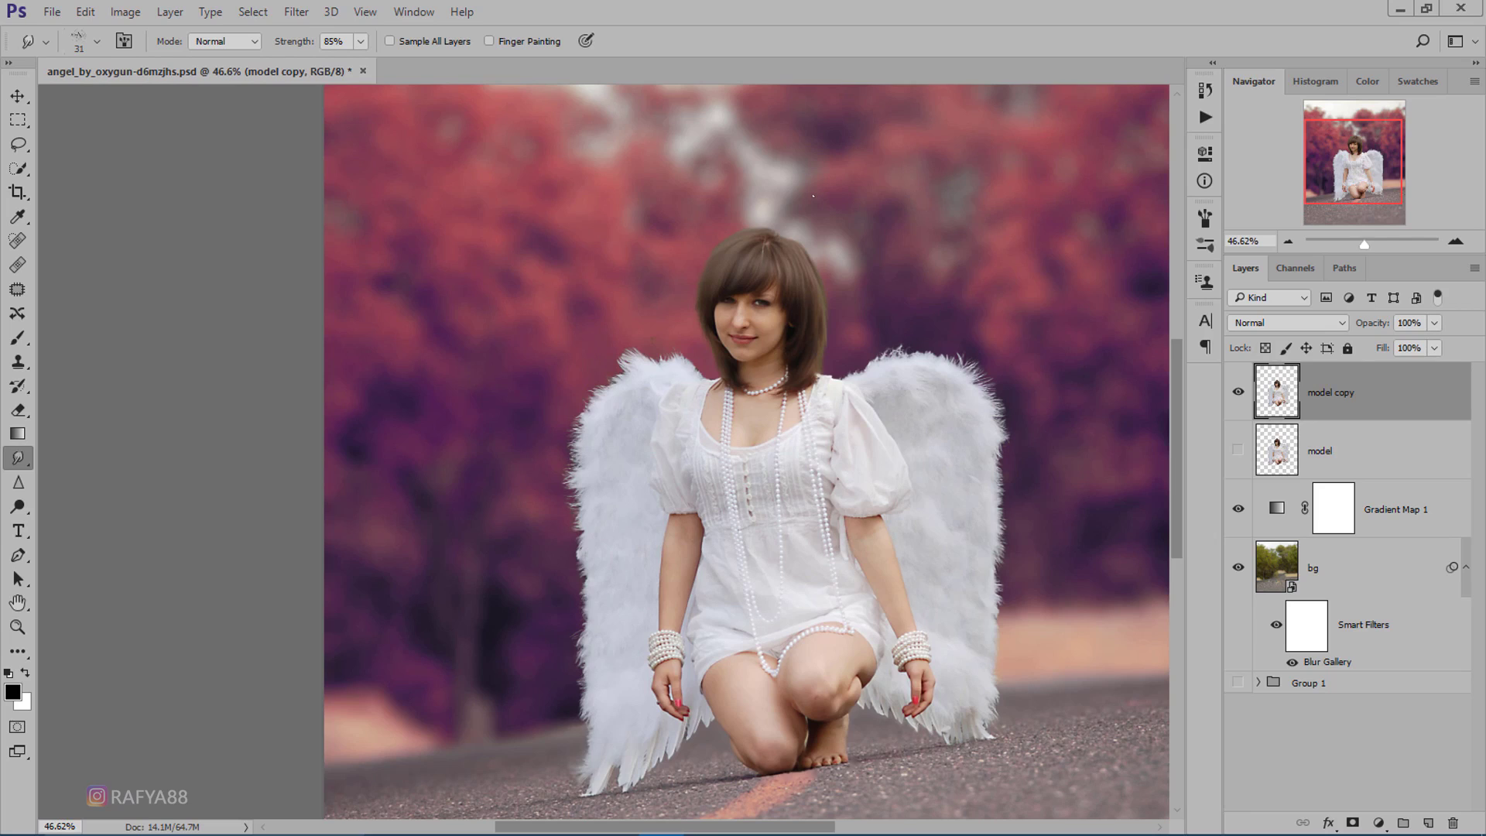
scroll(813, 196, up, 5)
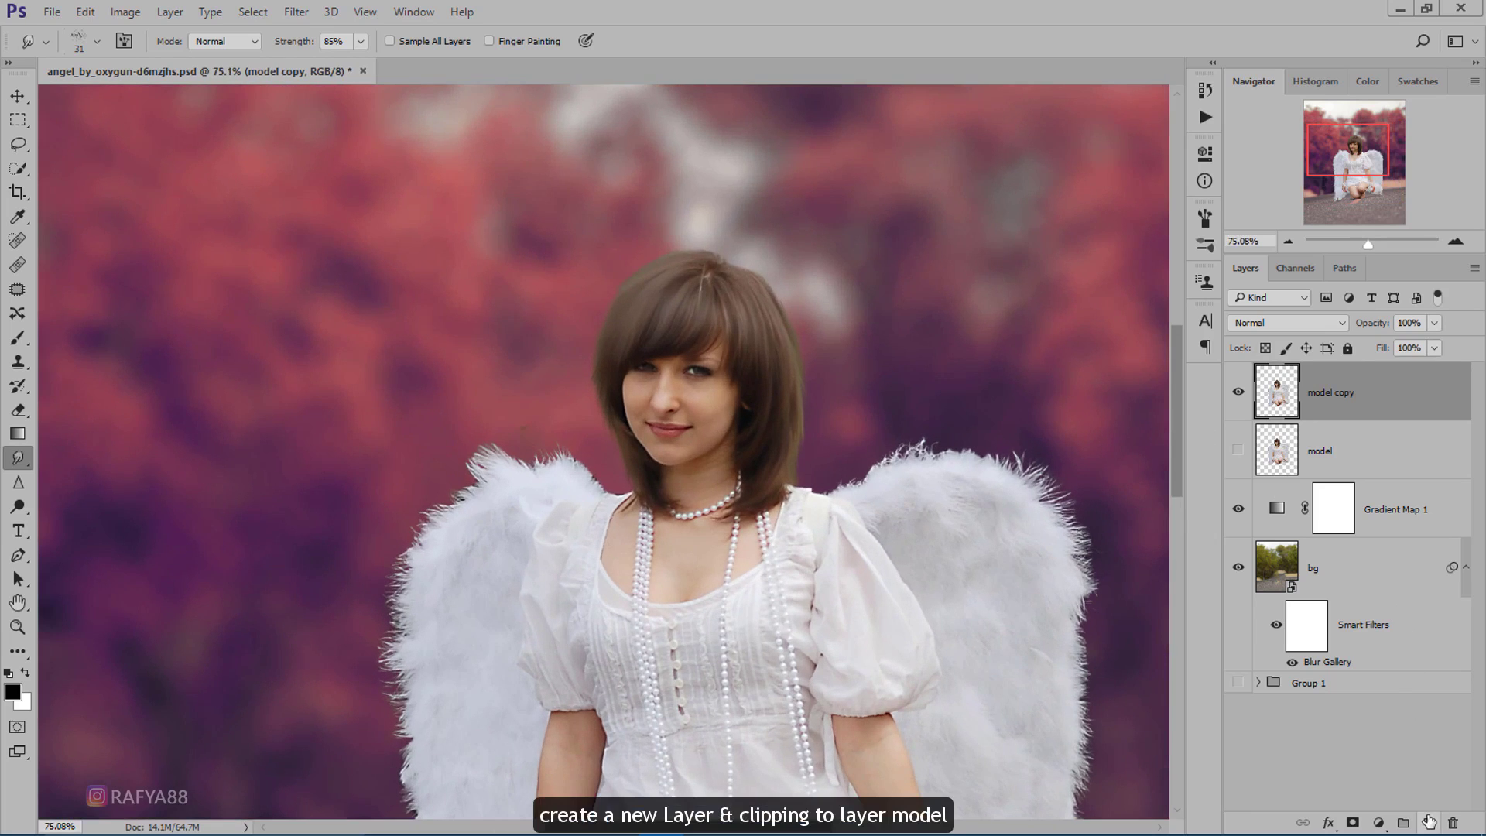
Add a new layer clipped to the model copy layer.
click(1427, 823)
right_click(1390, 393)
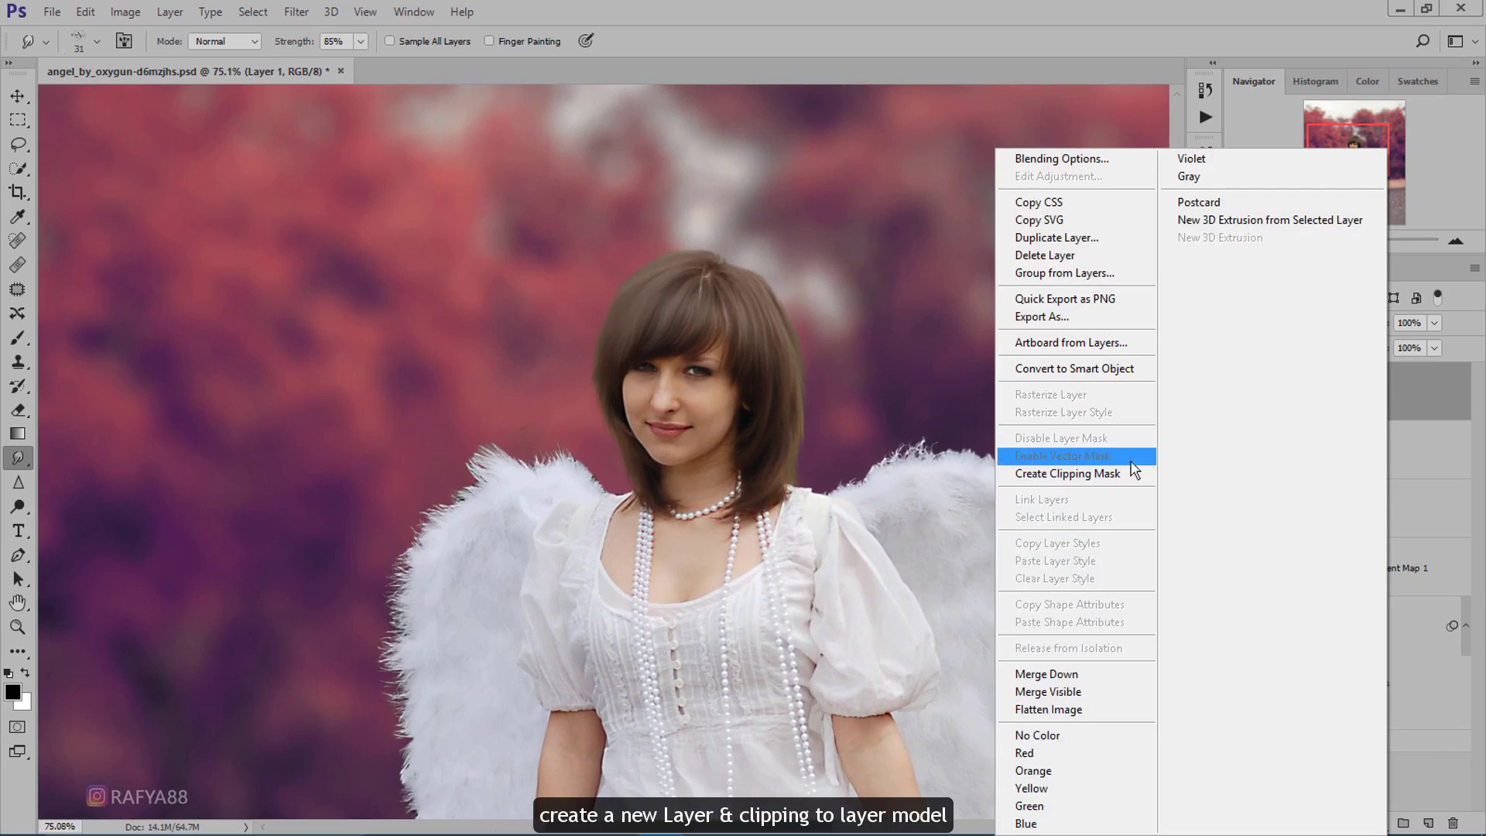
click(1114, 473)
scroll(712, 215, up, 3)
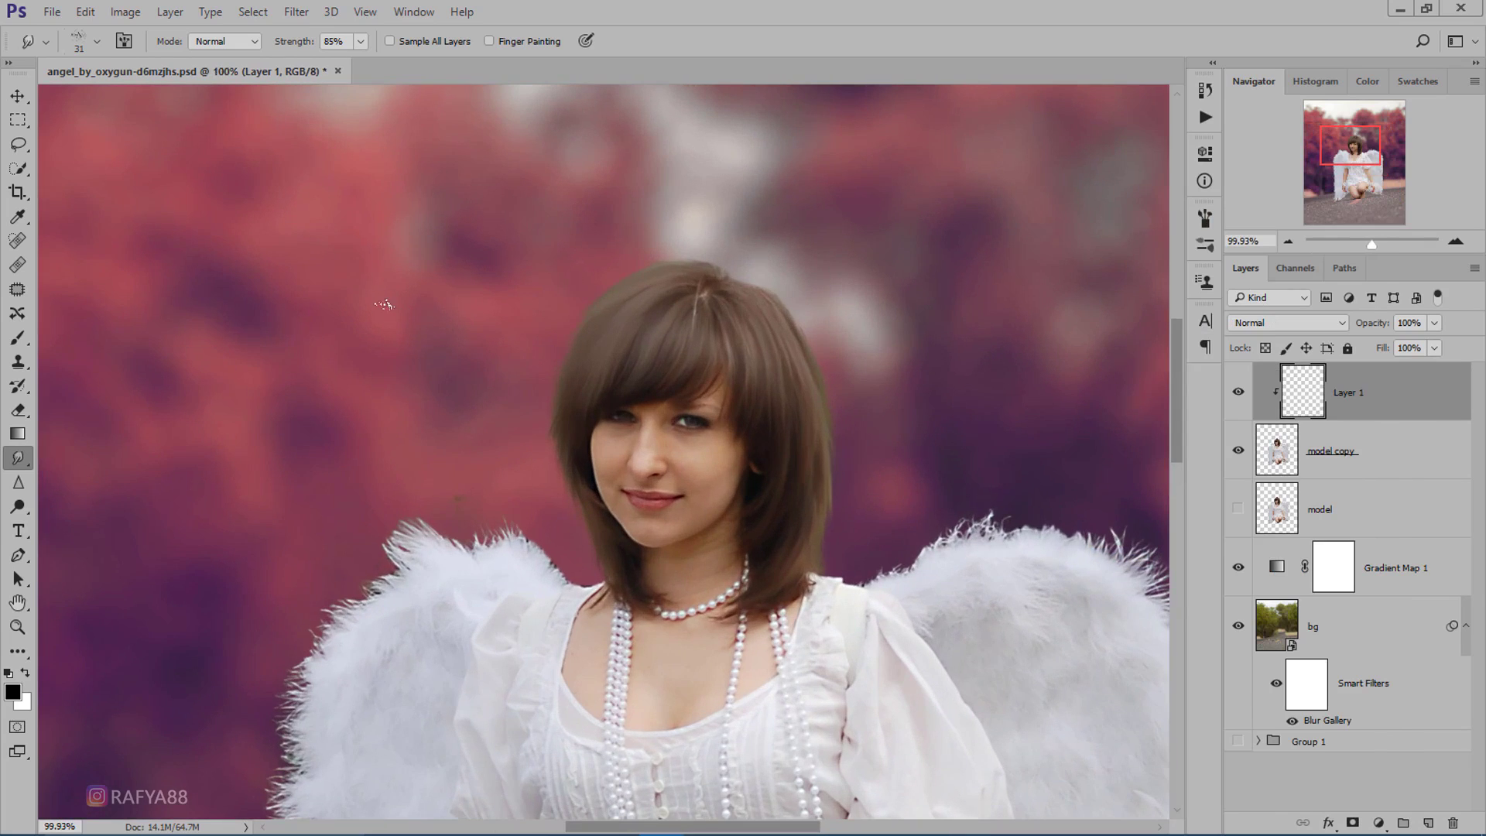
Set up a soft brush and pick a light orange paint colour.
click(18, 338)
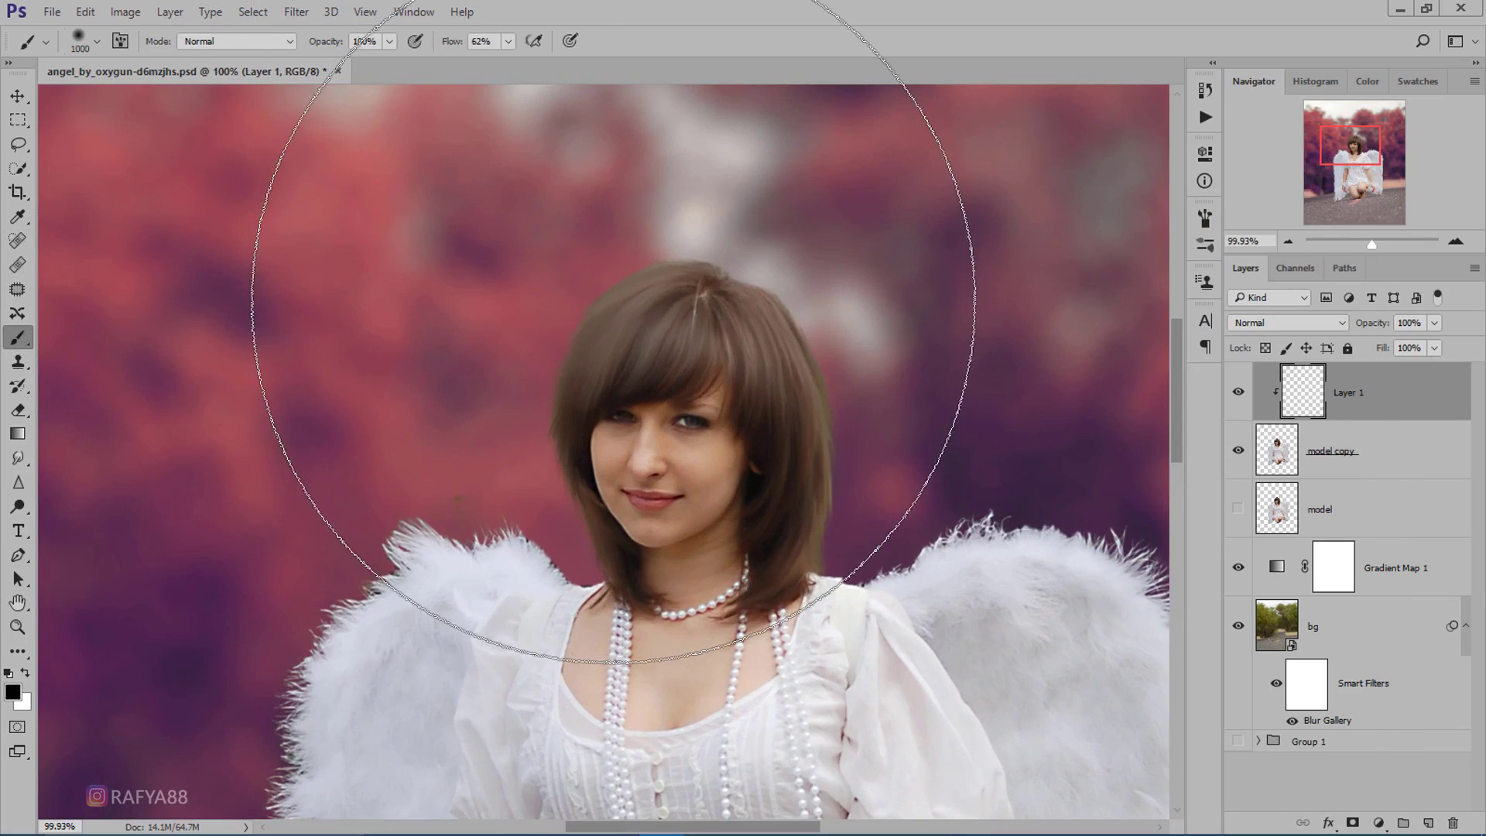
right_click(650, 333)
drag(755, 346, 739, 345)
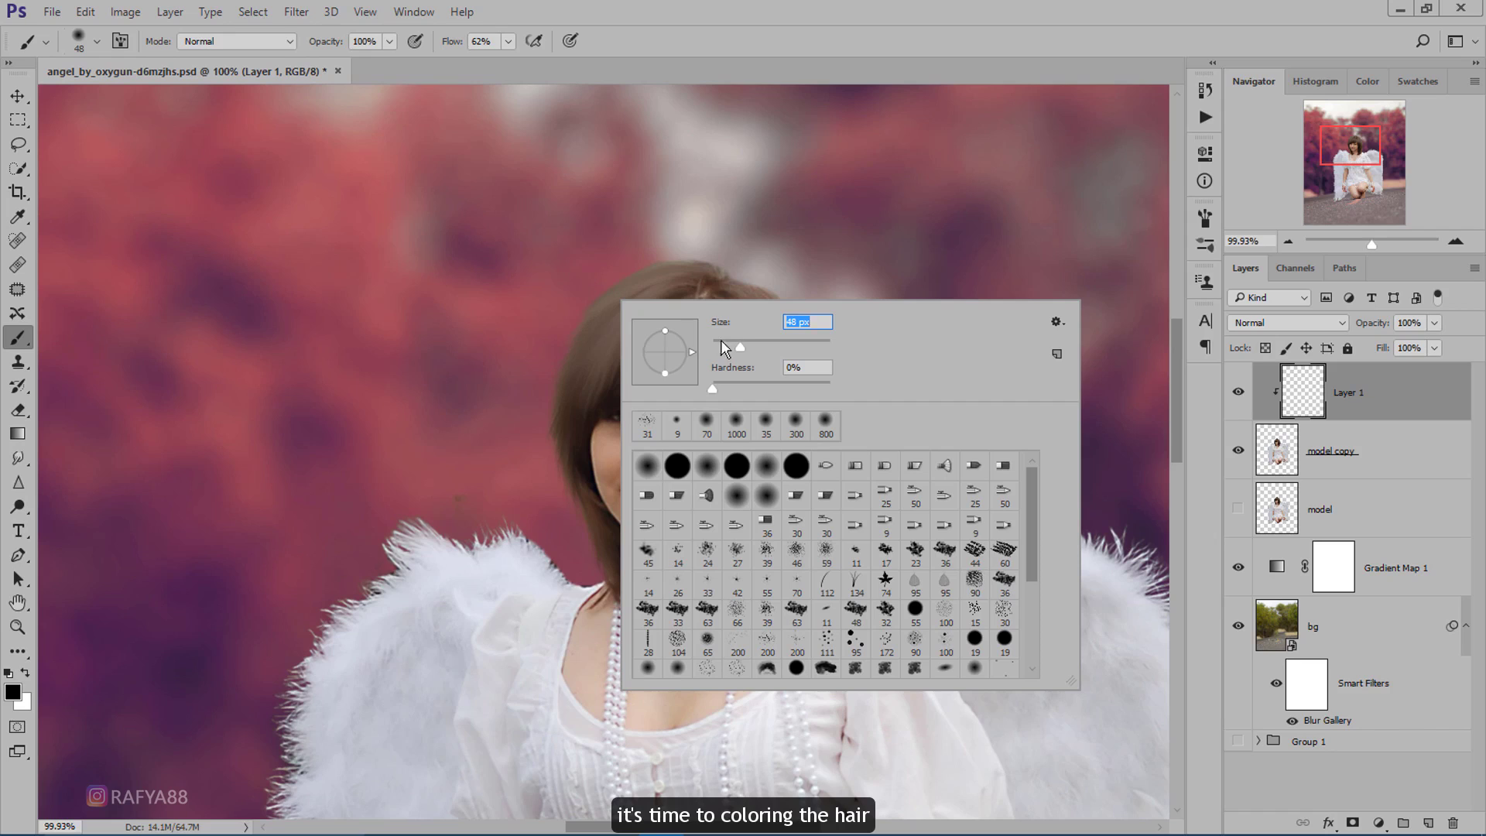
key(Return)
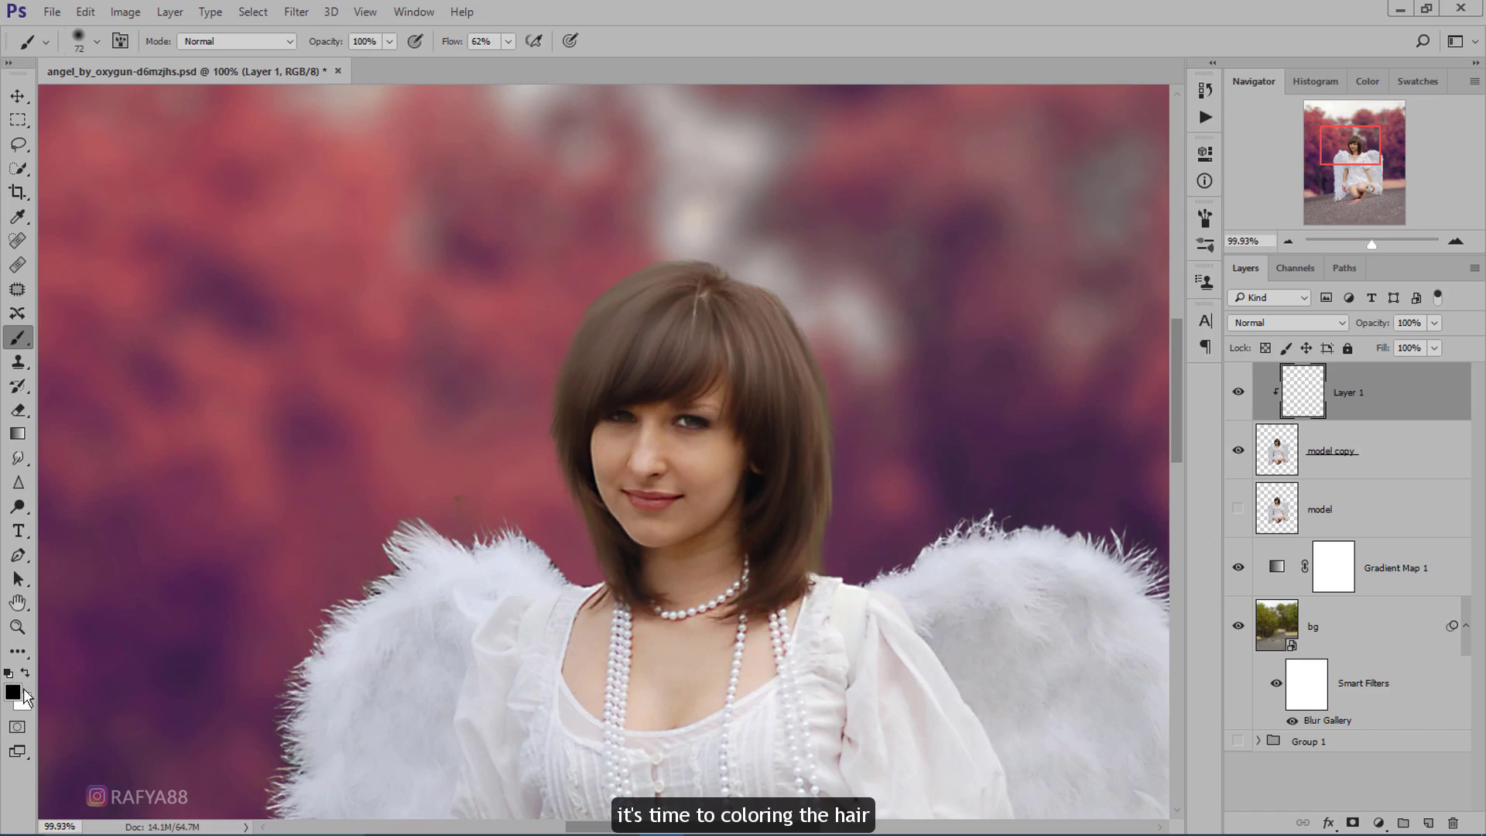
click(24, 675)
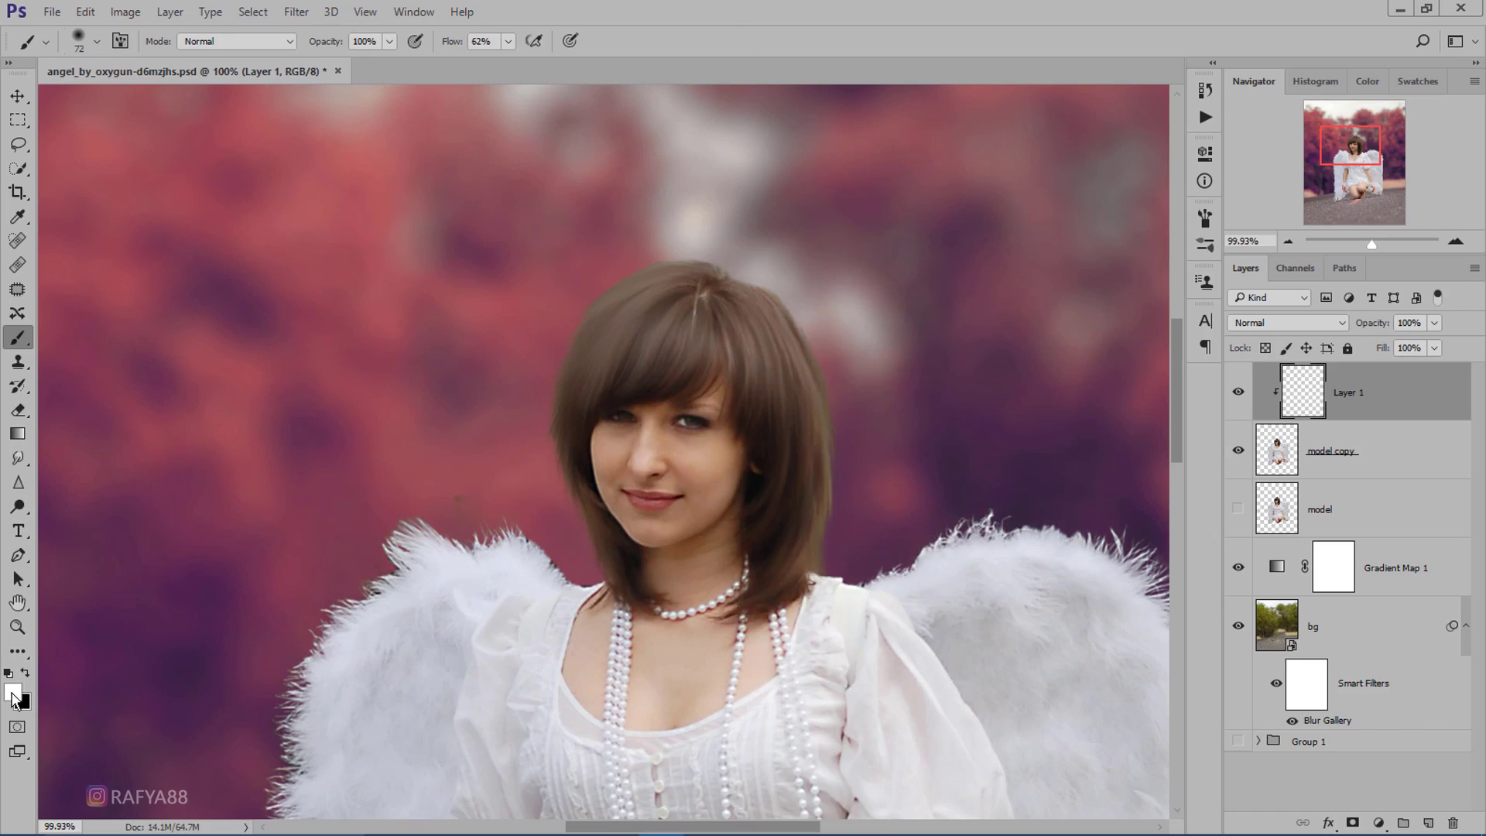
click(13, 694)
drag(1072, 240, 986, 264)
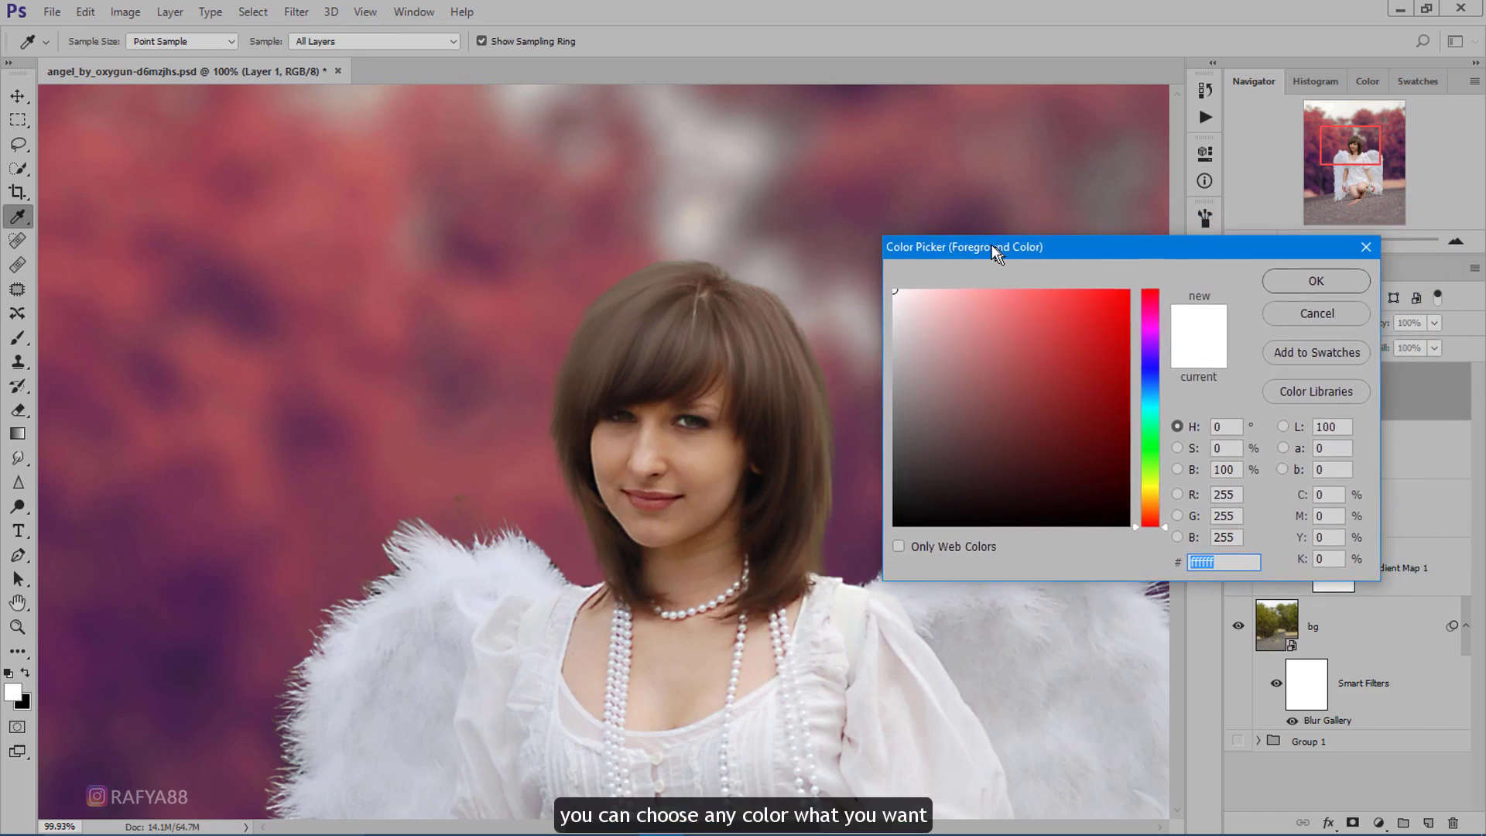
drag(1131, 500, 1135, 504)
drag(1025, 342, 1018, 307)
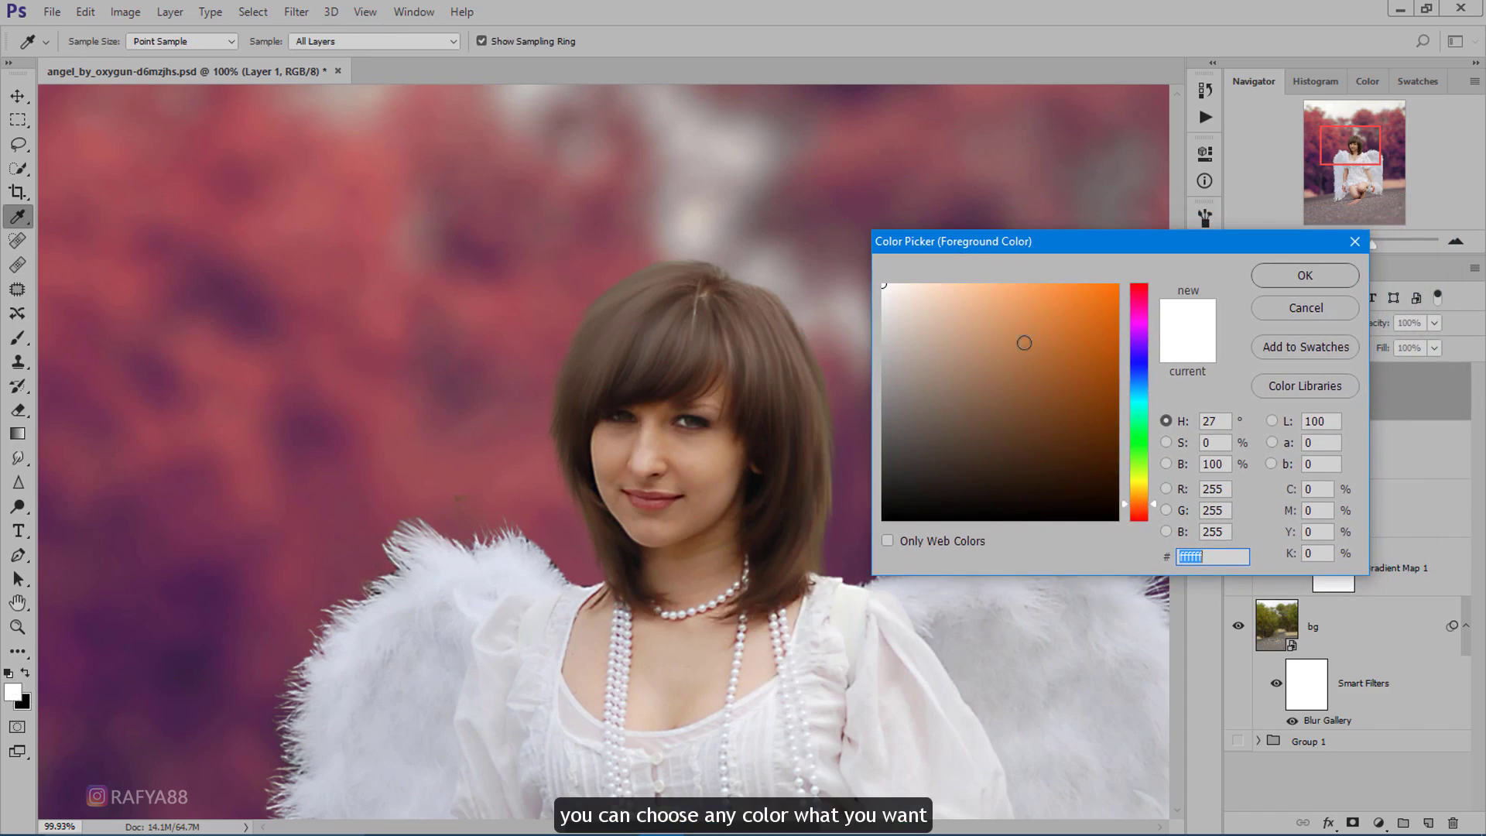
click(1269, 275)
Paint orange over the hair, with the layer blended as Color.
key(b)
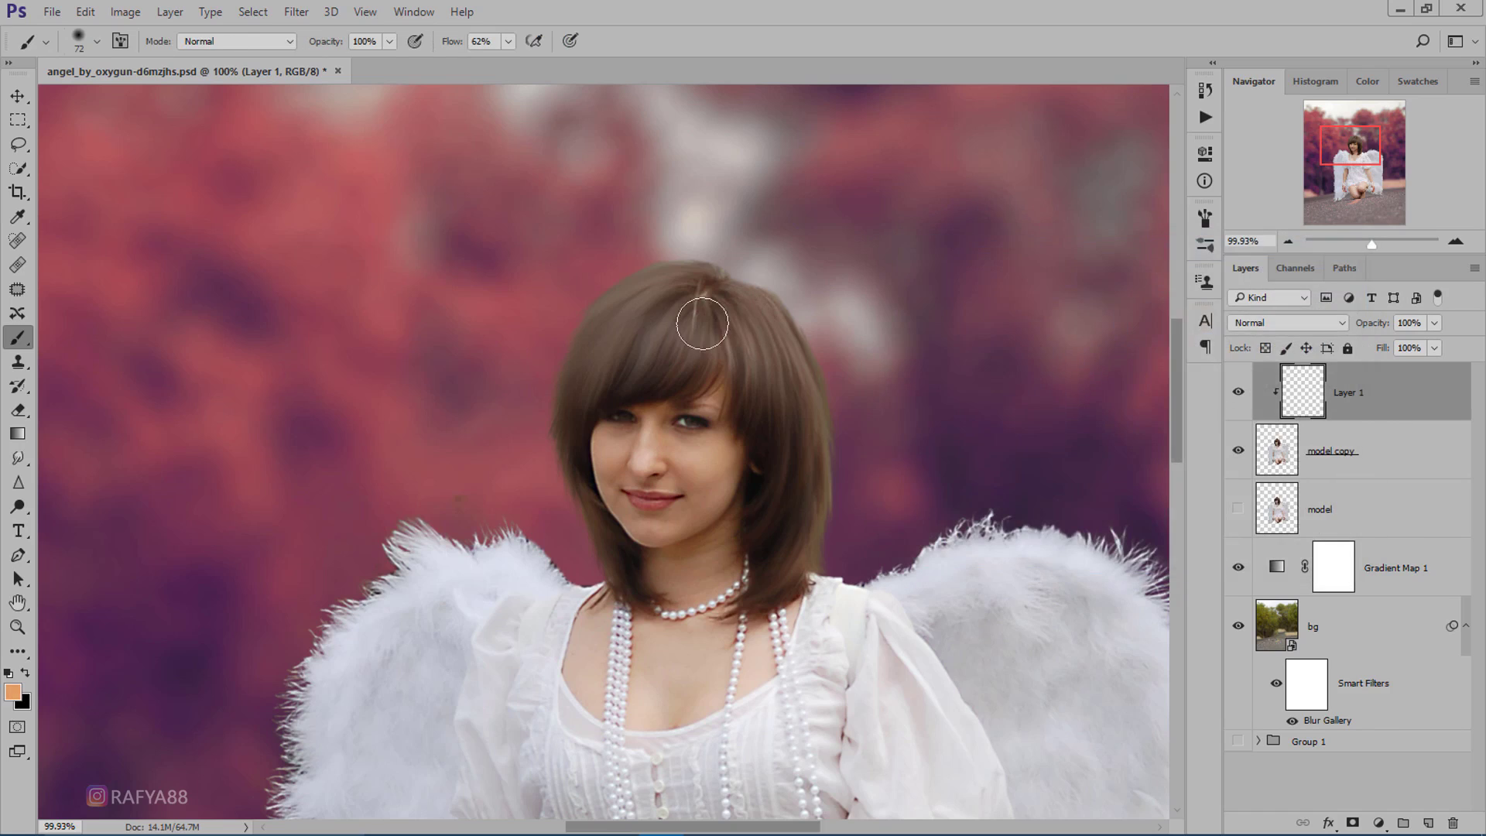
mouse_move(681, 293)
mouse_down()
mouse_move(624, 347)
mouse_move(727, 326)
mouse_move(743, 348)
mouse_up()
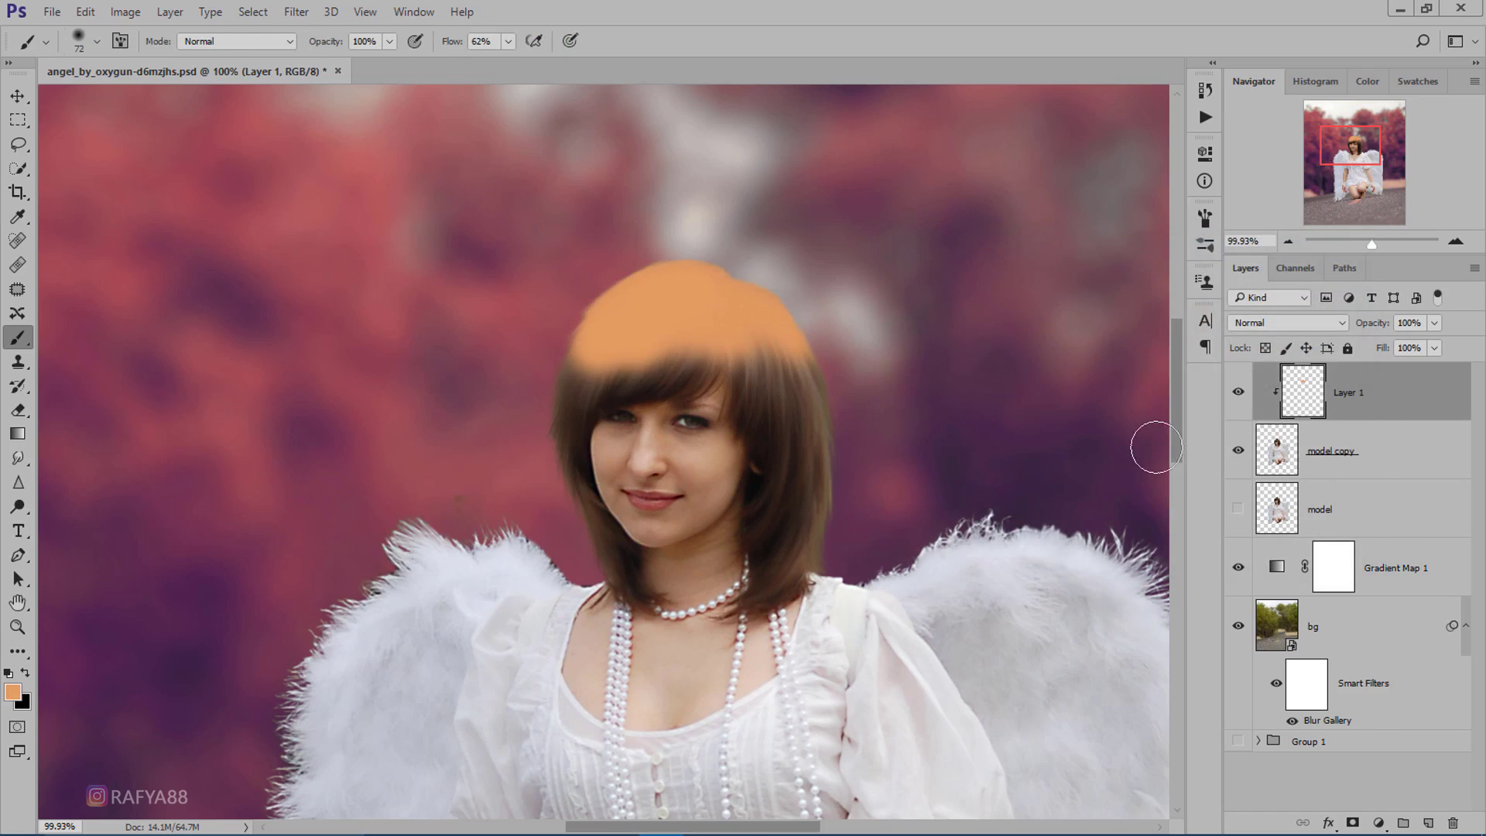
click(1277, 322)
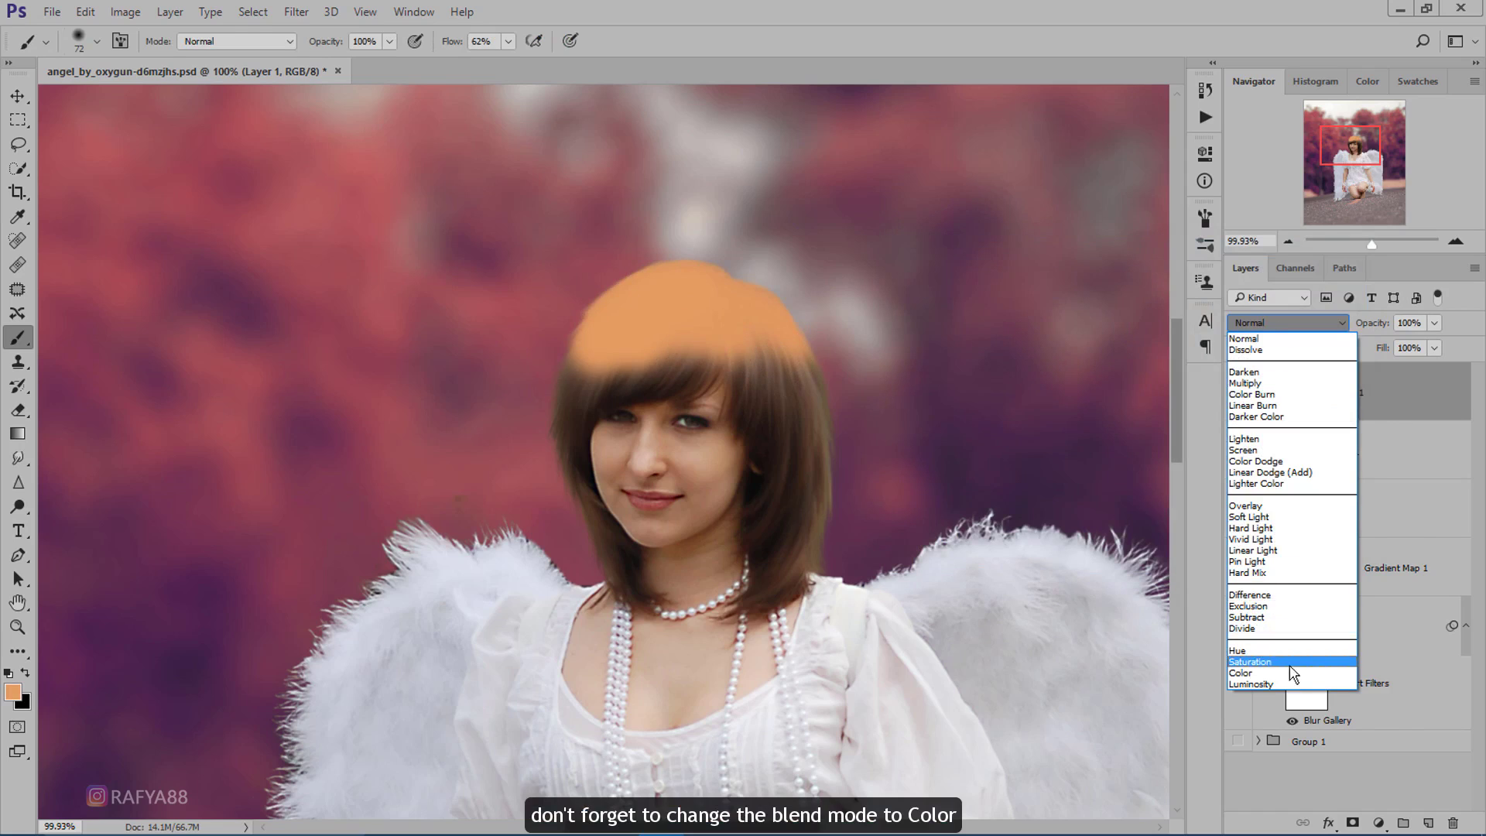
click(1306, 673)
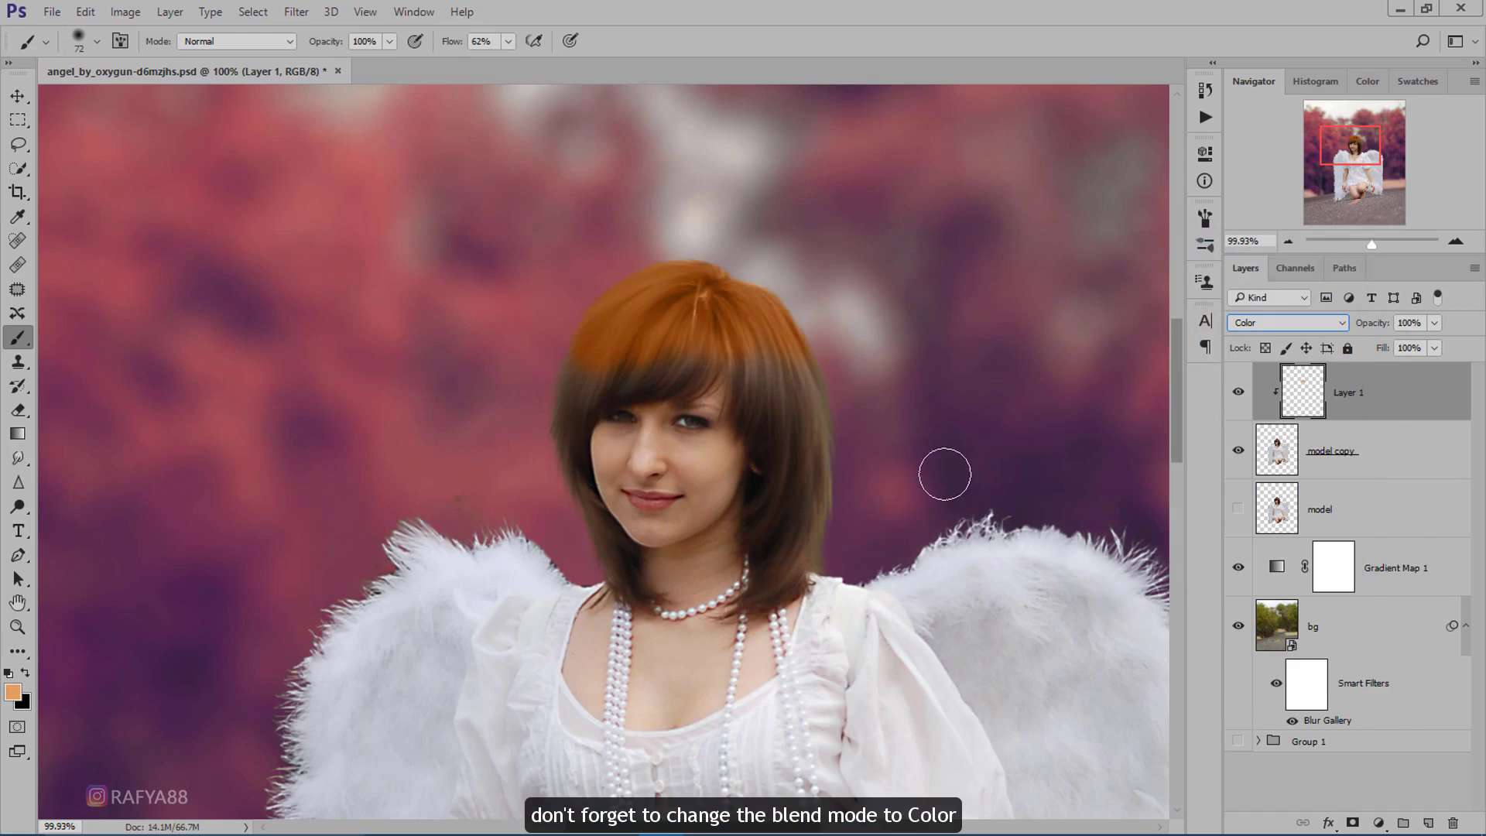
mouse_move(801, 373)
mouse_down()
mouse_move(811, 479)
mouse_move(807, 541)
mouse_move(789, 557)
mouse_move(797, 498)
mouse_move(776, 540)
mouse_move(769, 514)
mouse_move(776, 418)
mouse_move(764, 423)
mouse_move(724, 332)
mouse_move(590, 388)
mouse_move(692, 366)
mouse_move(606, 345)
mouse_move(547, 411)
mouse_move(581, 532)
mouse_move(659, 609)
mouse_up()
scroll(591, 545, up, 2)
key(bracketleft)
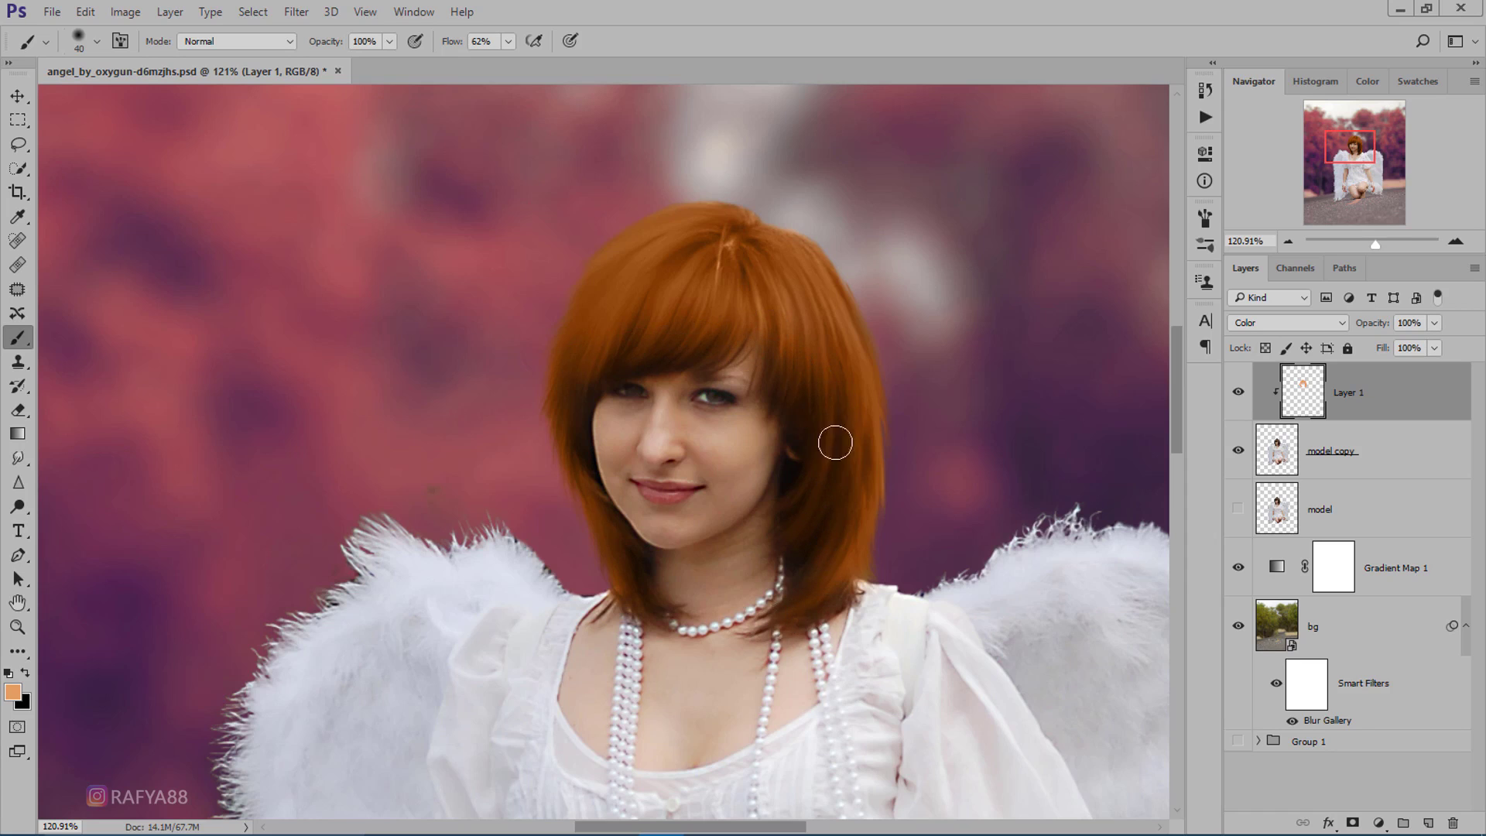
scroll(835, 443, down, 3)
scroll(813, 349, down, 2)
scroll(789, 271, down, 2)
scroll(774, 225, up, 2)
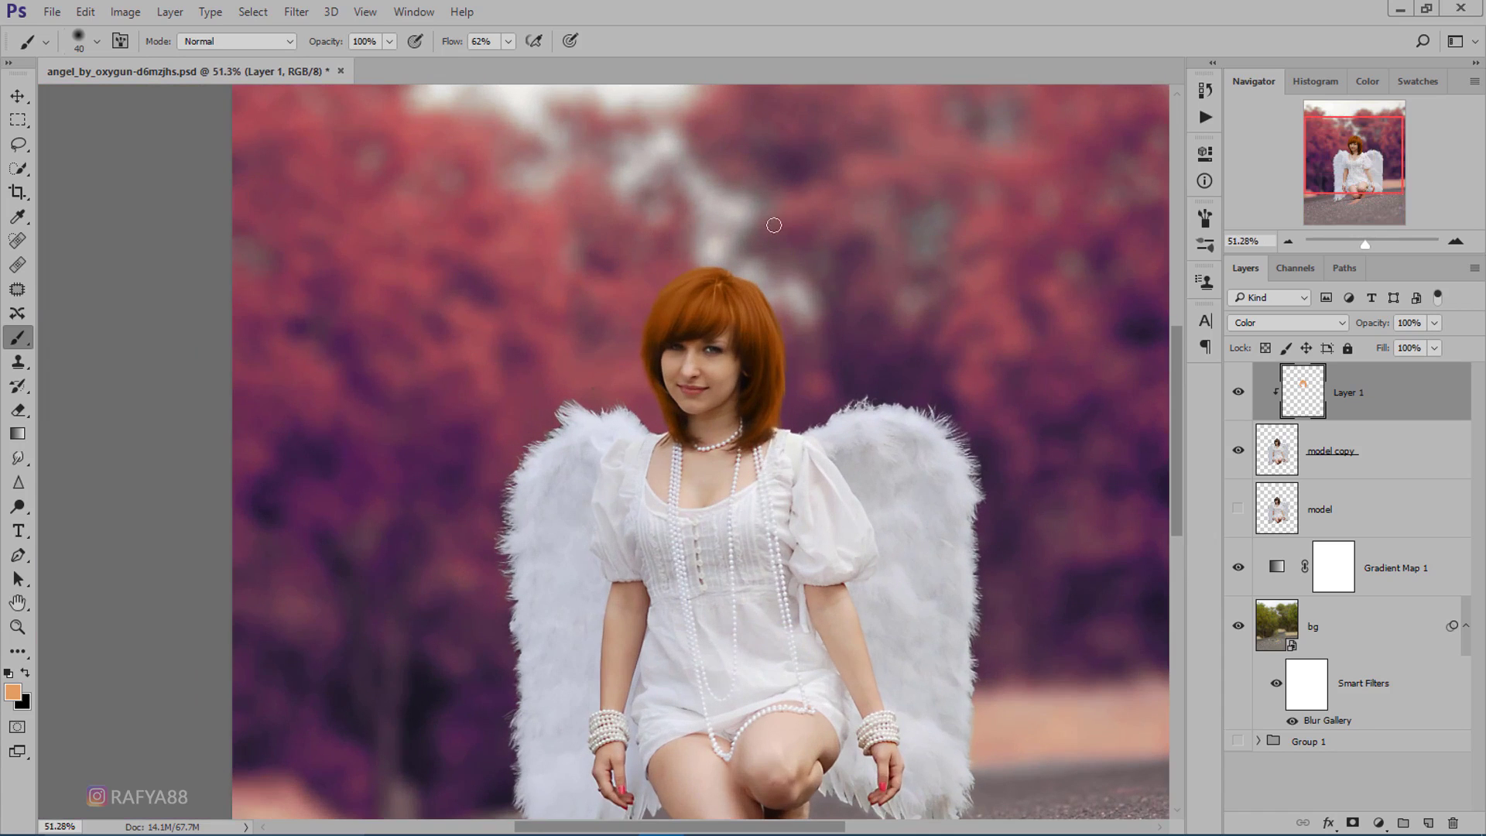
Convert Layer 1 to a Smart Object and lower its Hue to about -22 for red hair.
right_click(1393, 400)
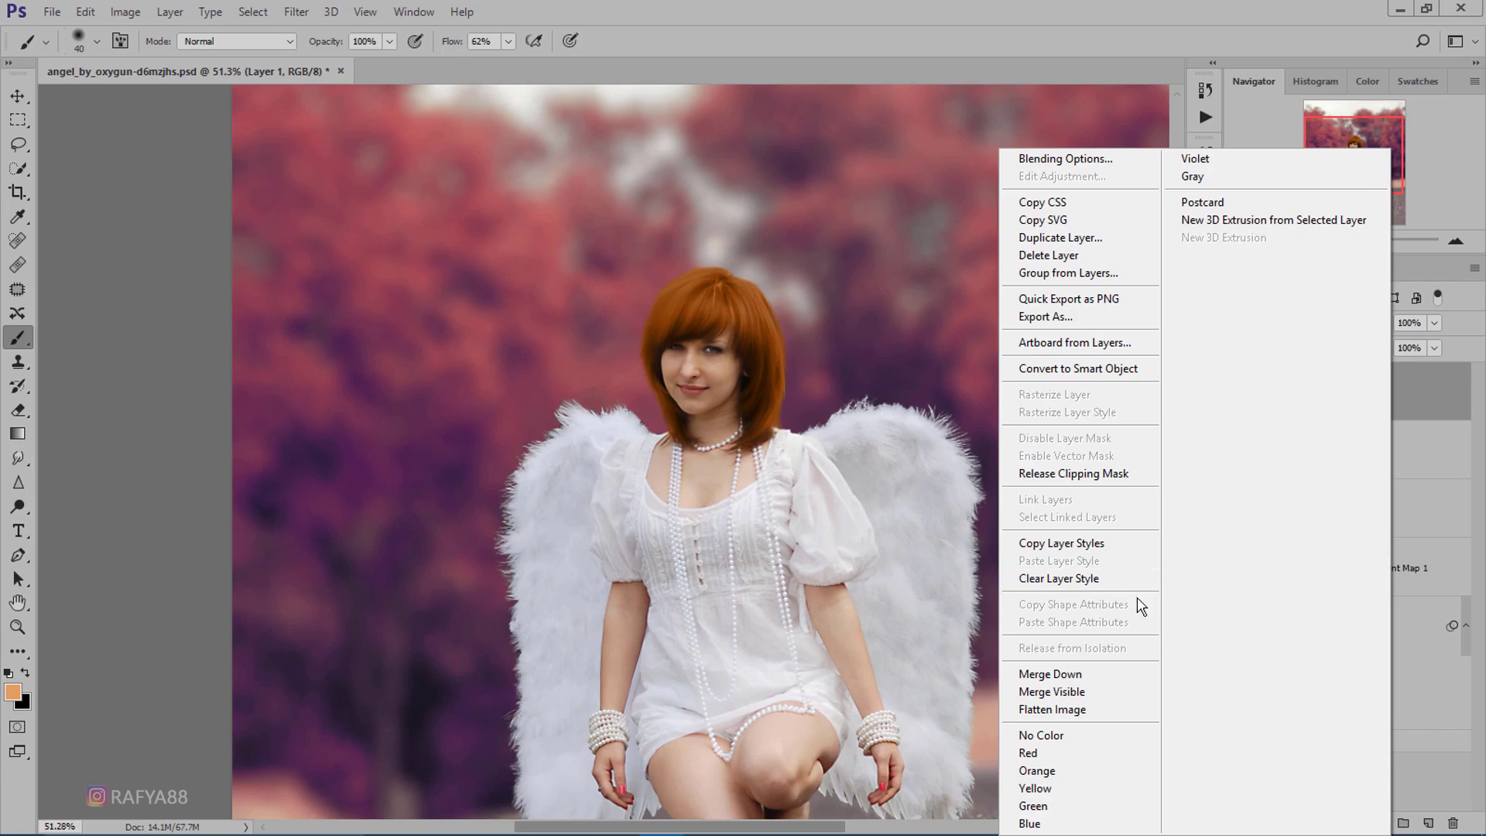
click(1110, 370)
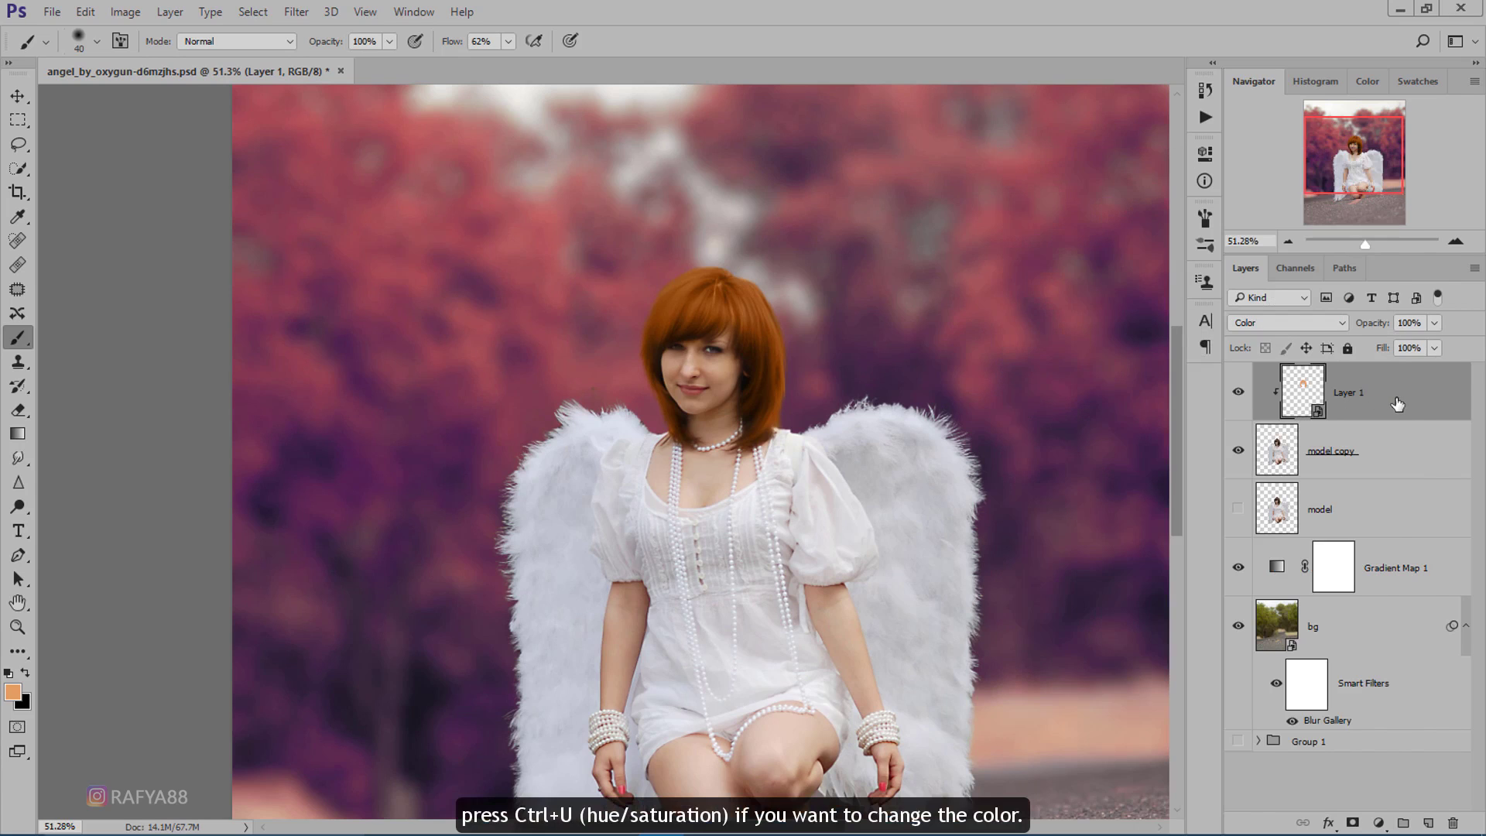
key(ctrl+u)
drag(796, 179, 1172, 242)
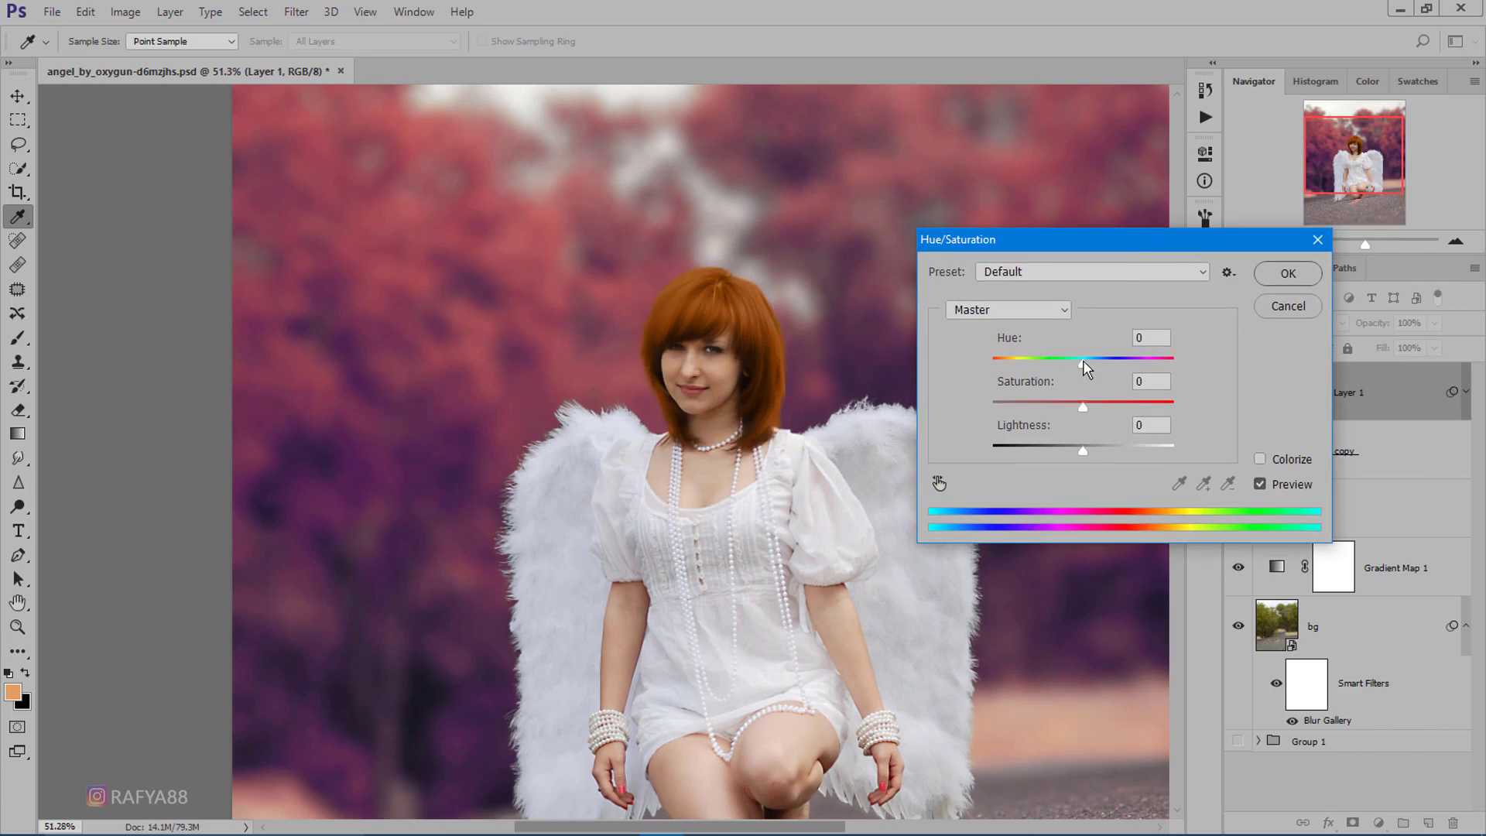
mouse_move(1083, 361)
mouse_down()
mouse_move(1060, 359)
mouse_move(1088, 407)
mouse_up()
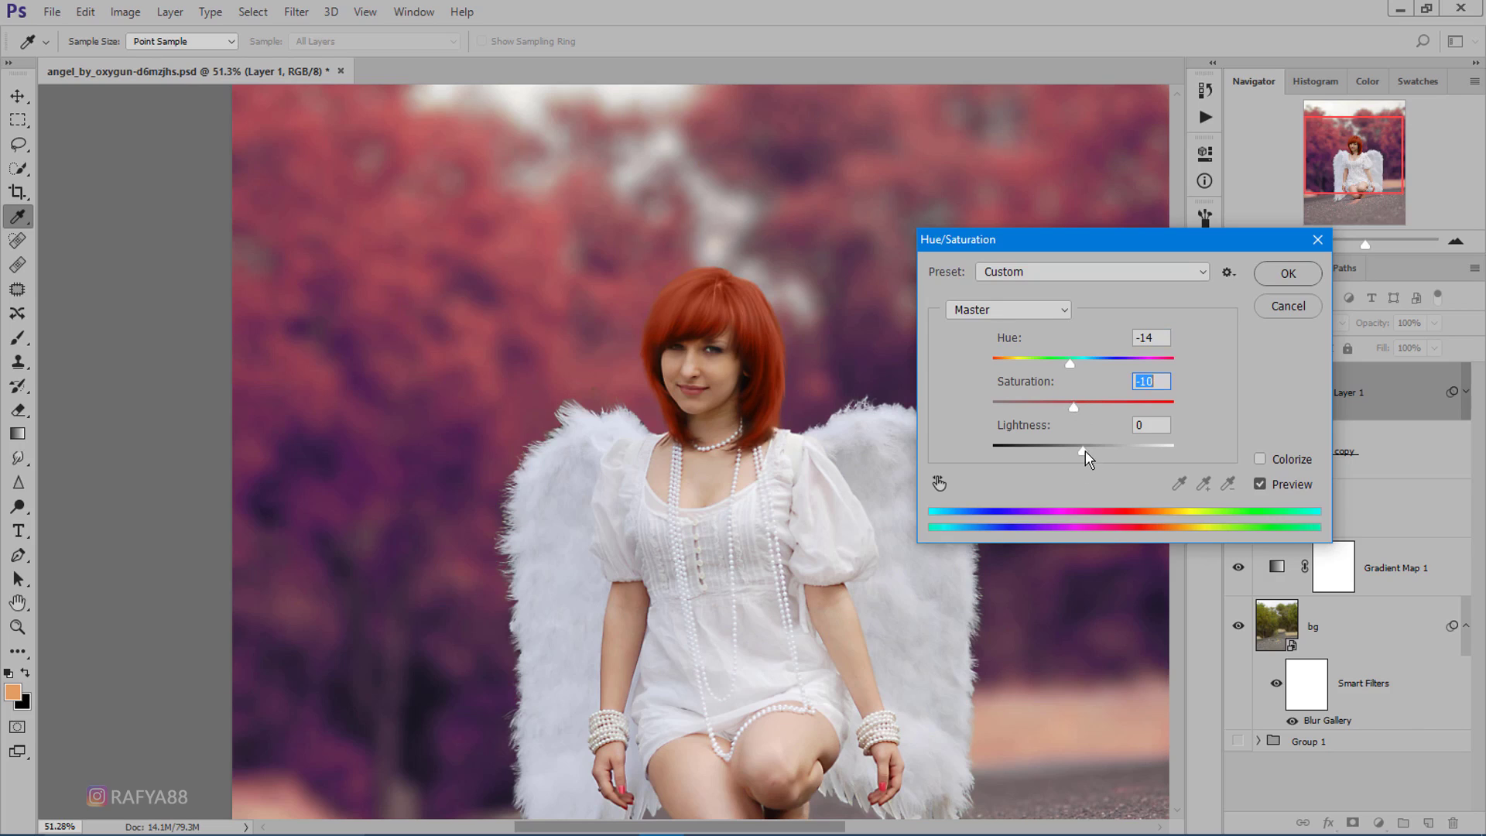
click(1288, 275)
key(b)
Re-edit the Hue/Saturation smart filter, fine-tuning hue and raising saturation for a deeper red.
scroll(806, 277, down, 2)
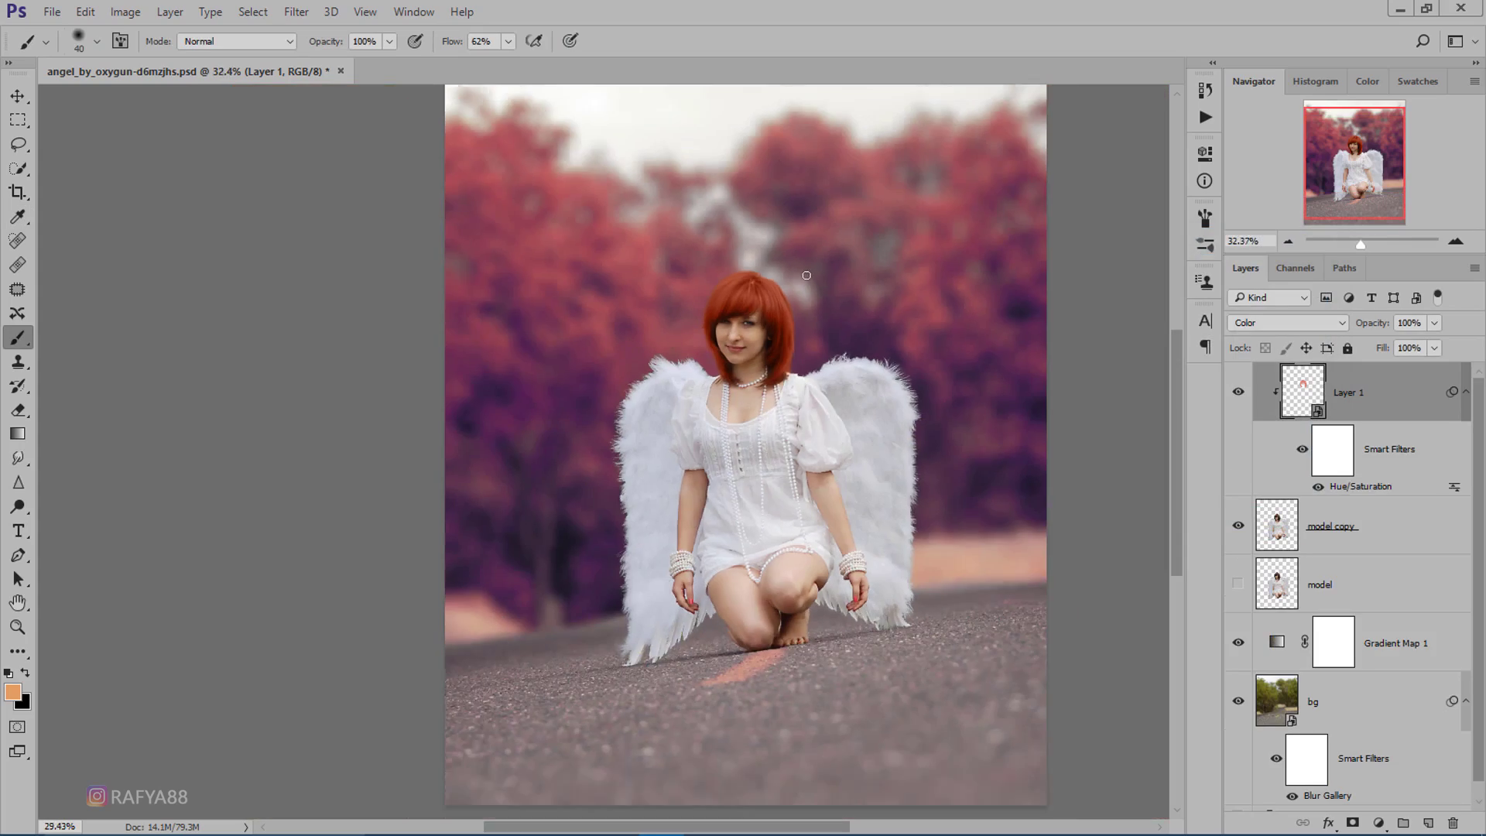
scroll(806, 277, down, 2)
scroll(794, 294, up, 1)
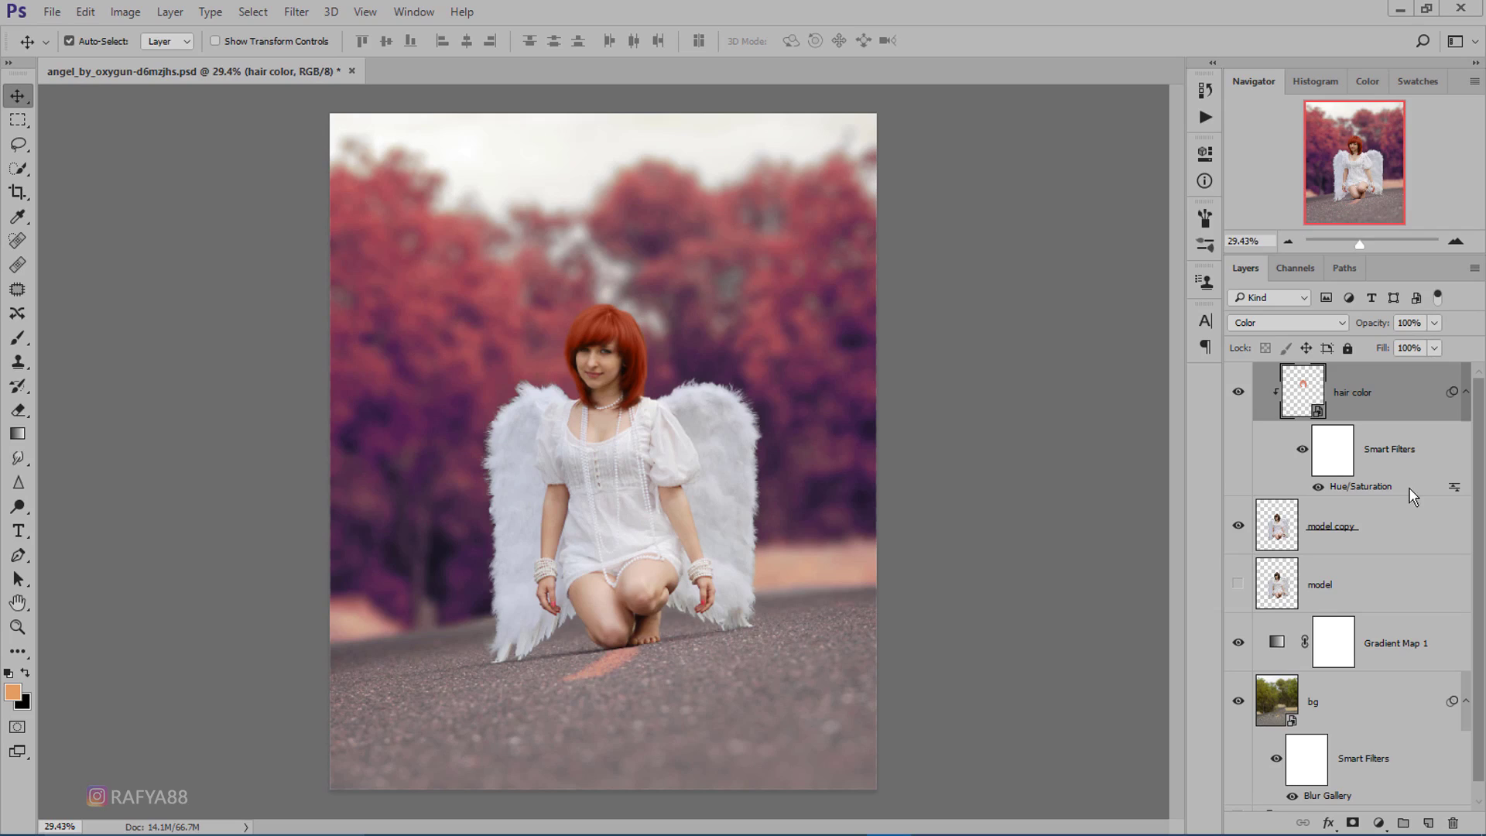
double_click(1373, 488)
drag(1067, 247, 1050, 246)
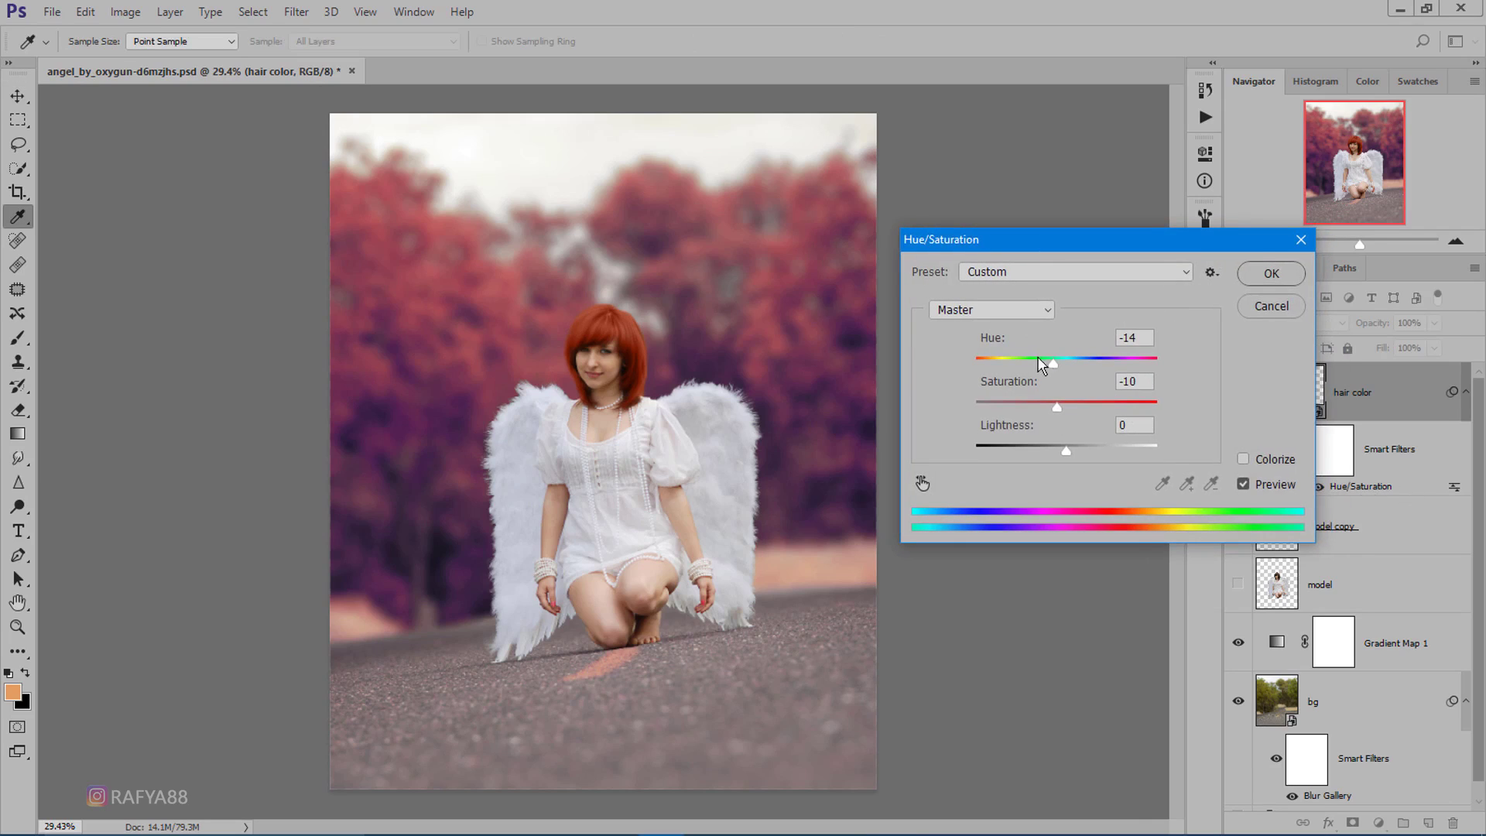
mouse_move(1046, 359)
mouse_down()
mouse_move(1119, 358)
mouse_move(1041, 357)
mouse_up()
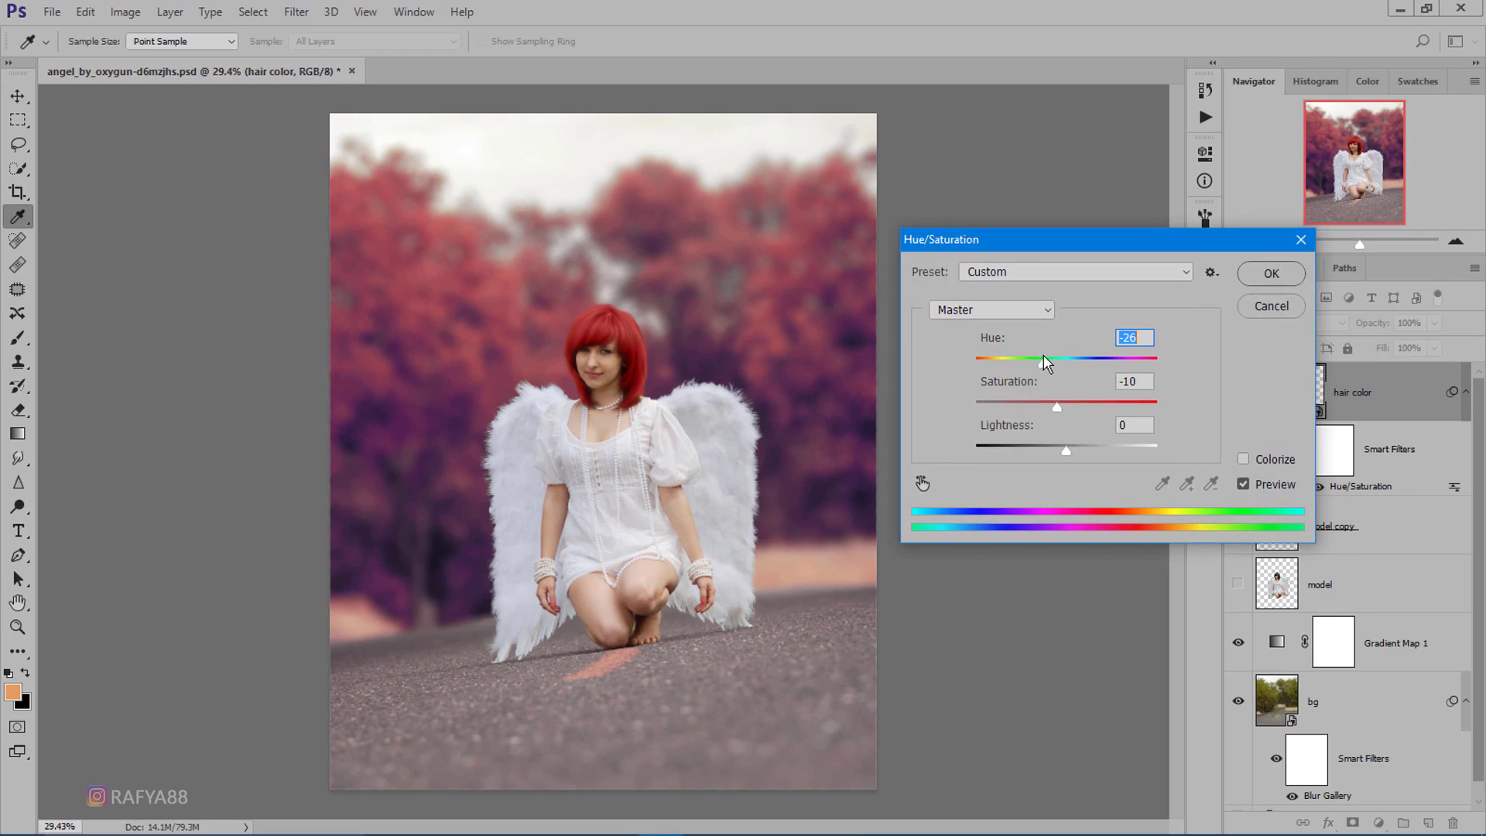
drag(1060, 406, 1064, 404)
drag(1034, 359, 1046, 366)
click(1271, 273)
key(v)
scroll(676, 374, down, 2)
scroll(677, 373, up, 1)
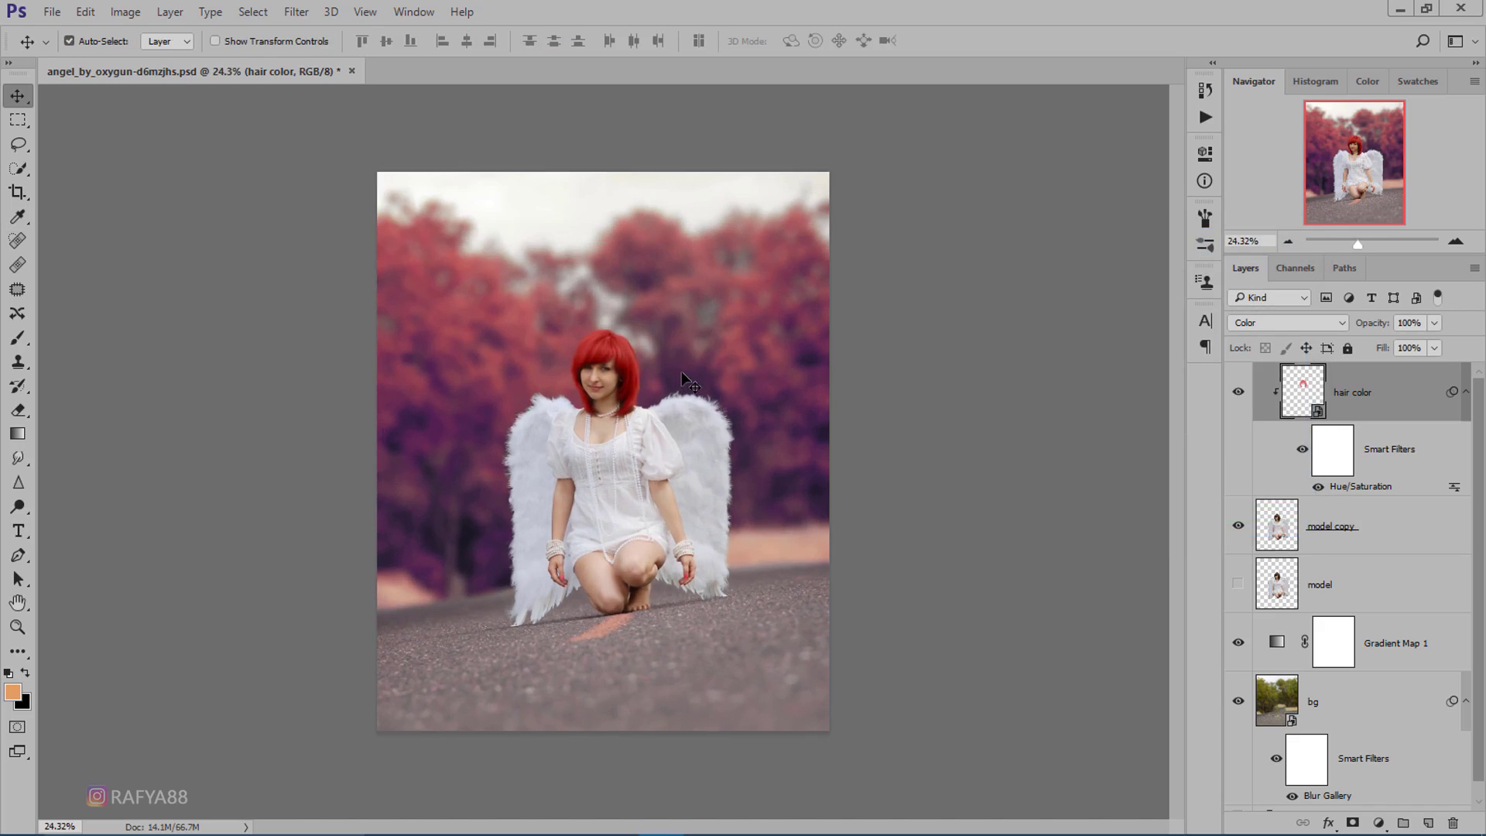
scroll(681, 369, up, 1)
Add a new layer above model copy and fill it with 50% gray.
click(1349, 536)
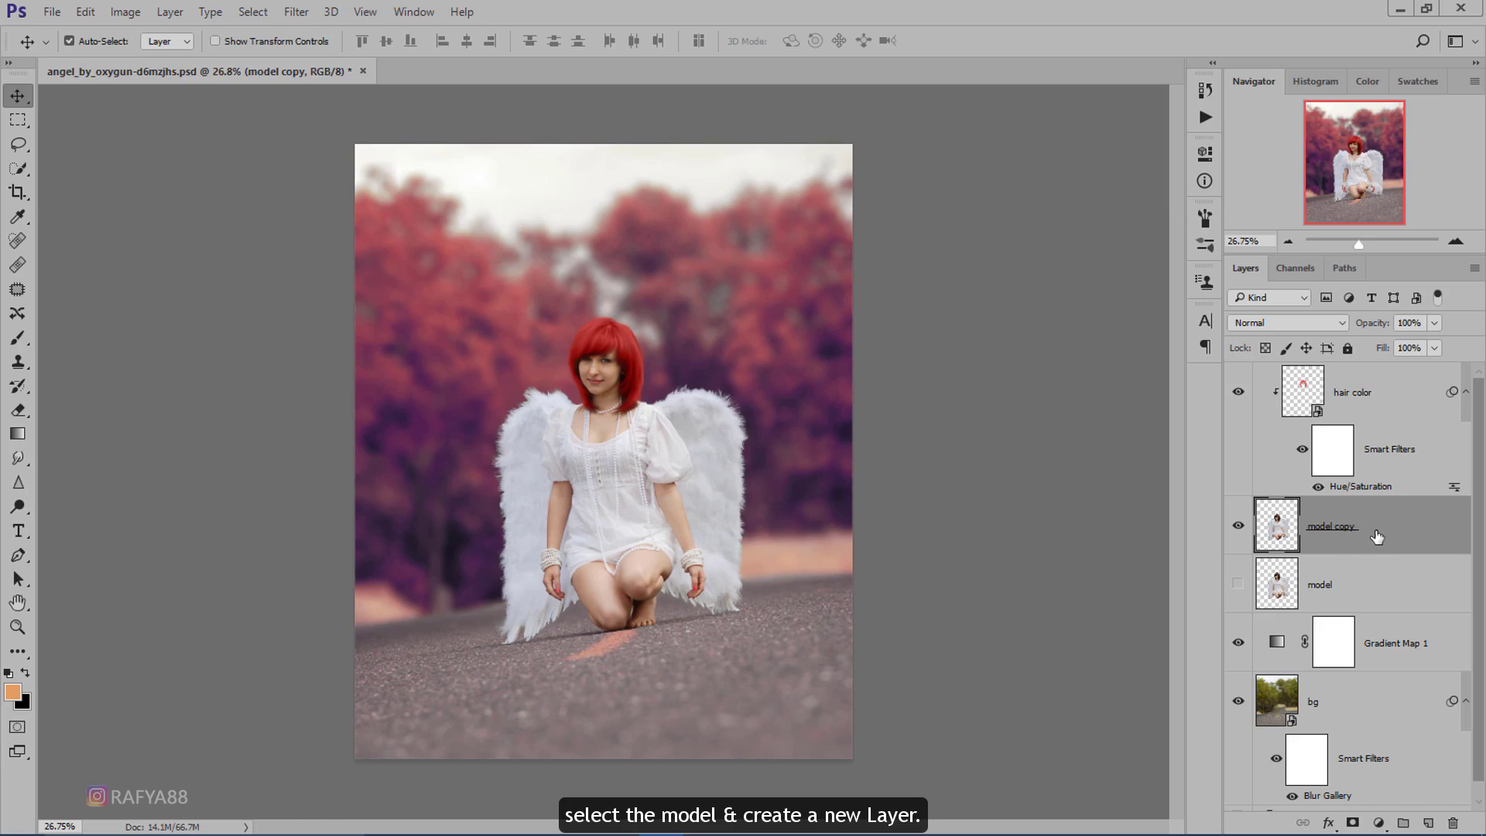
click(1429, 823)
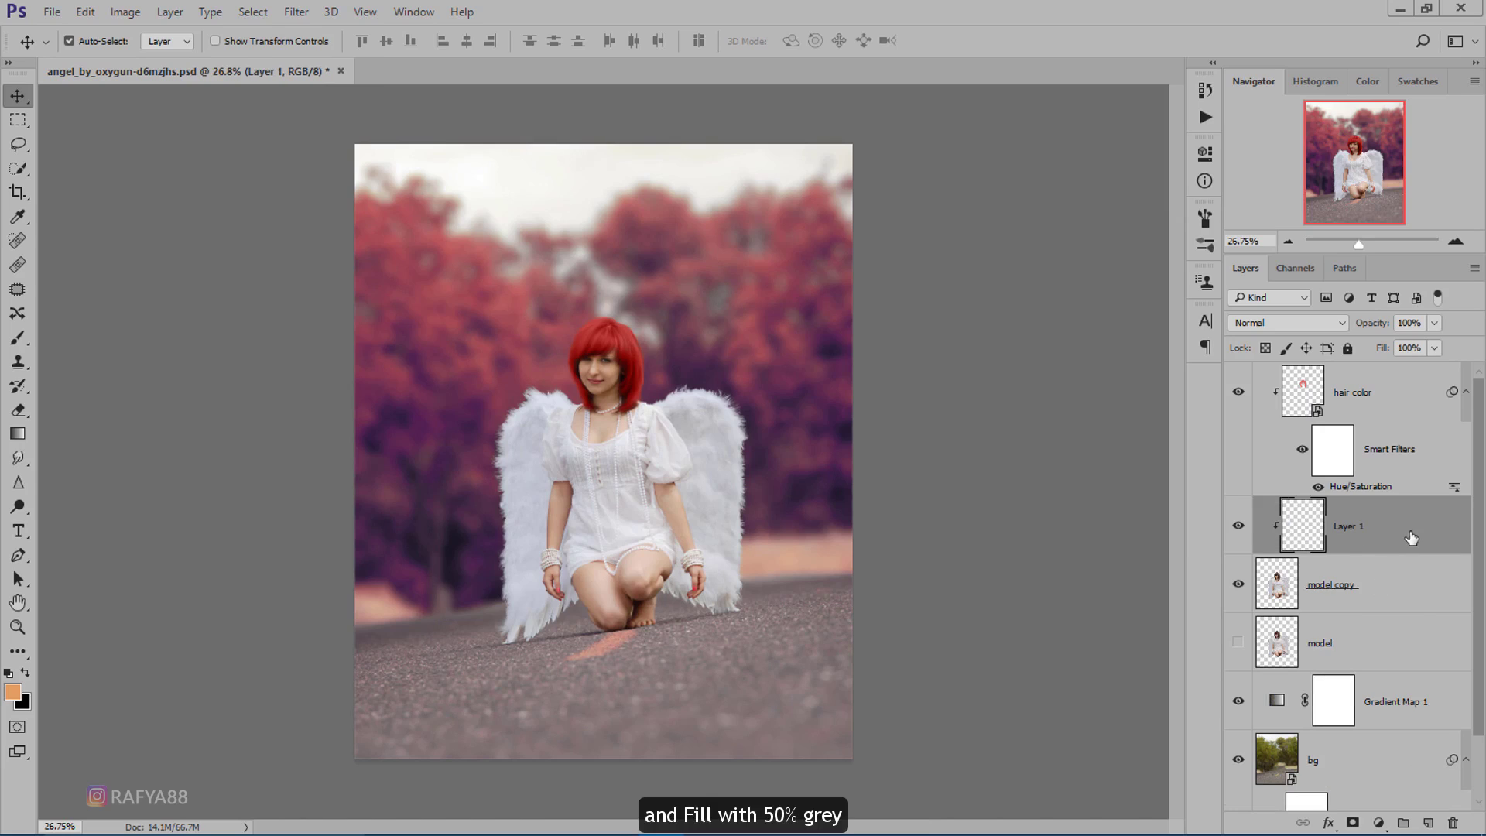
click(85, 12)
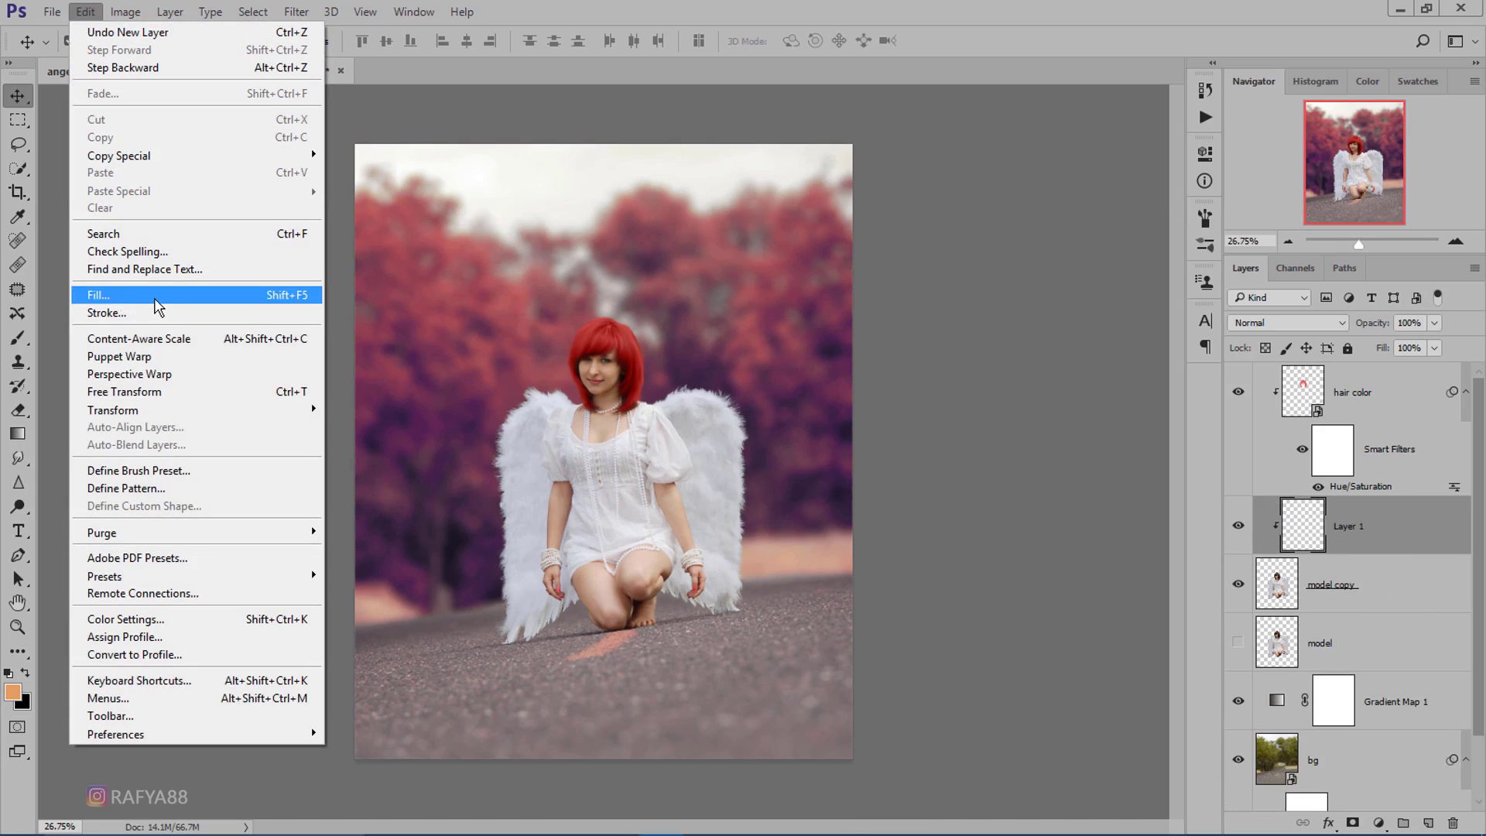
click(147, 297)
click(971, 336)
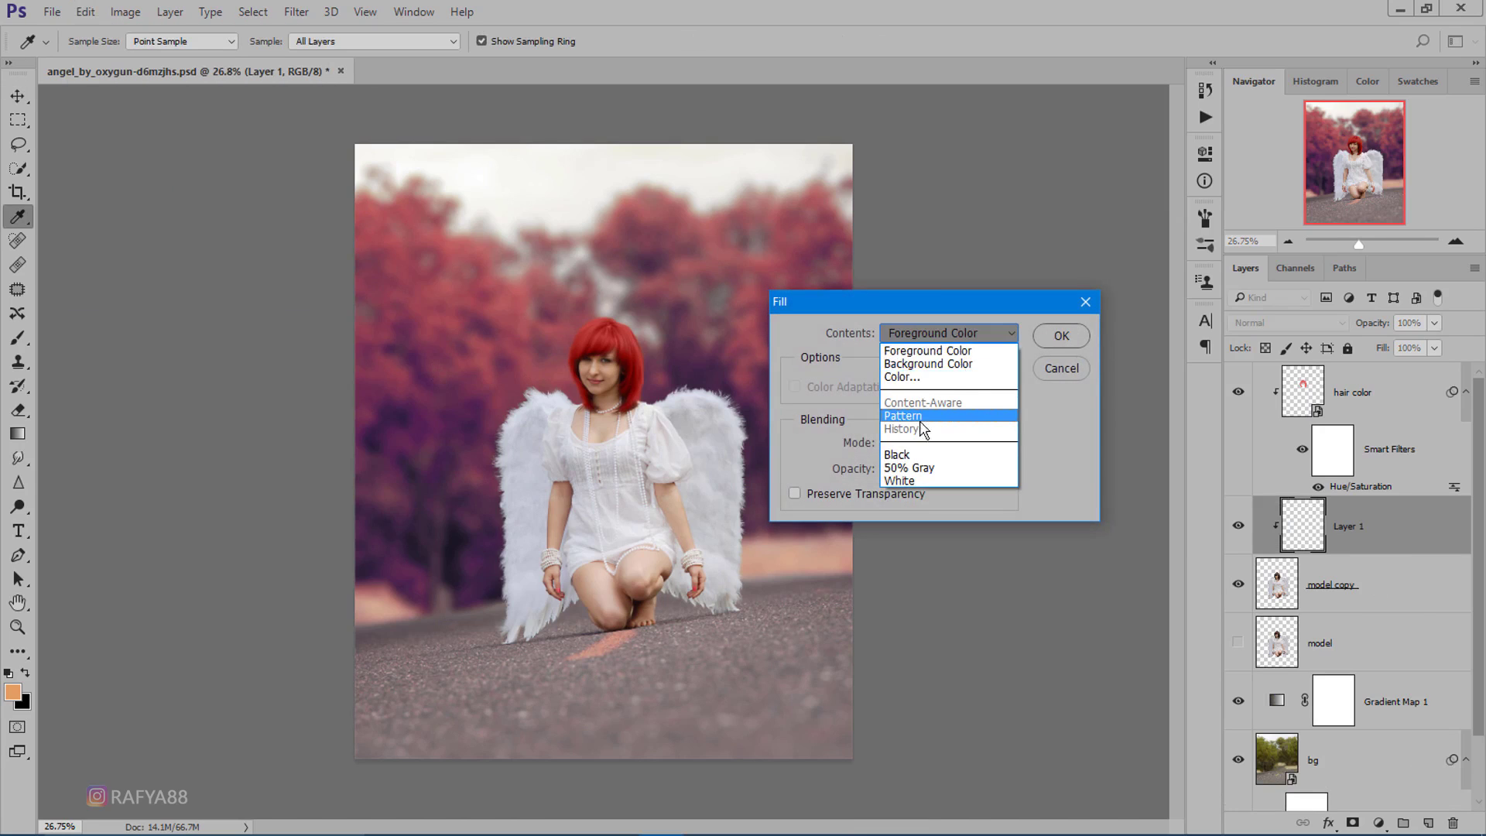
click(968, 462)
key(v)
click(1049, 341)
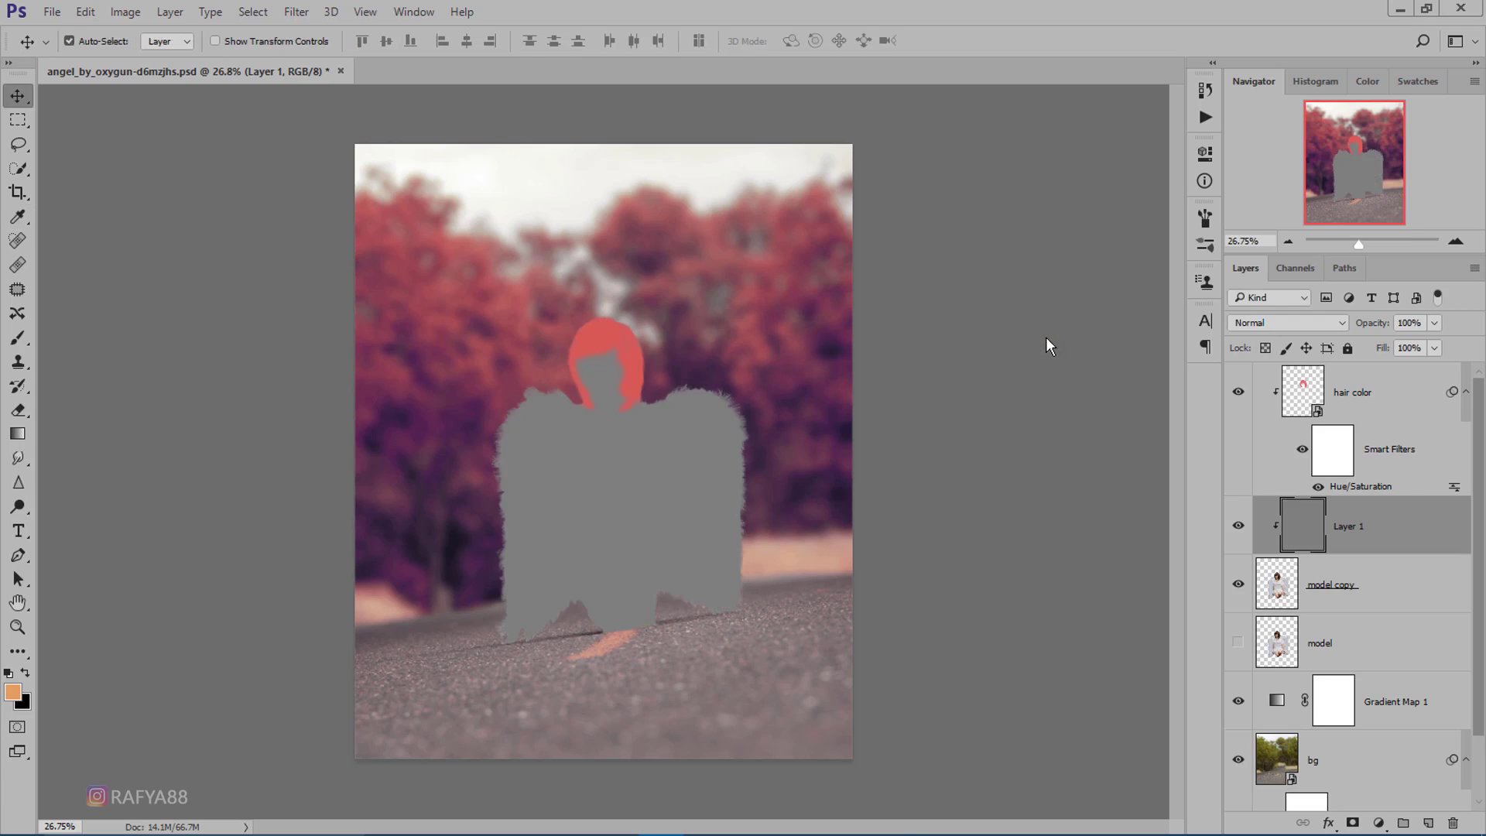
Set the gray layer's blend mode to Overlay.
click(1288, 323)
click(1287, 512)
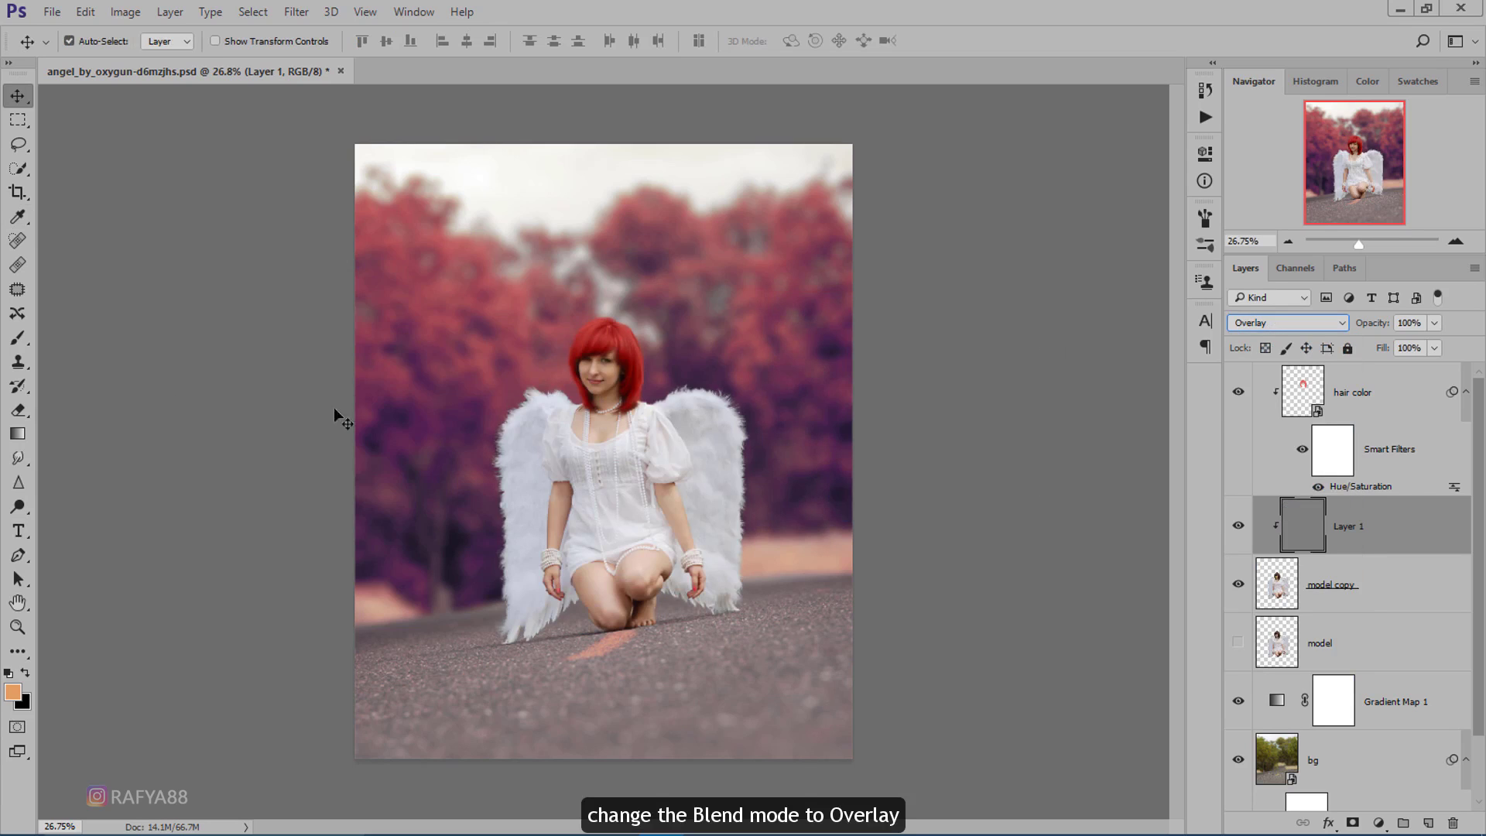
click(18, 506)
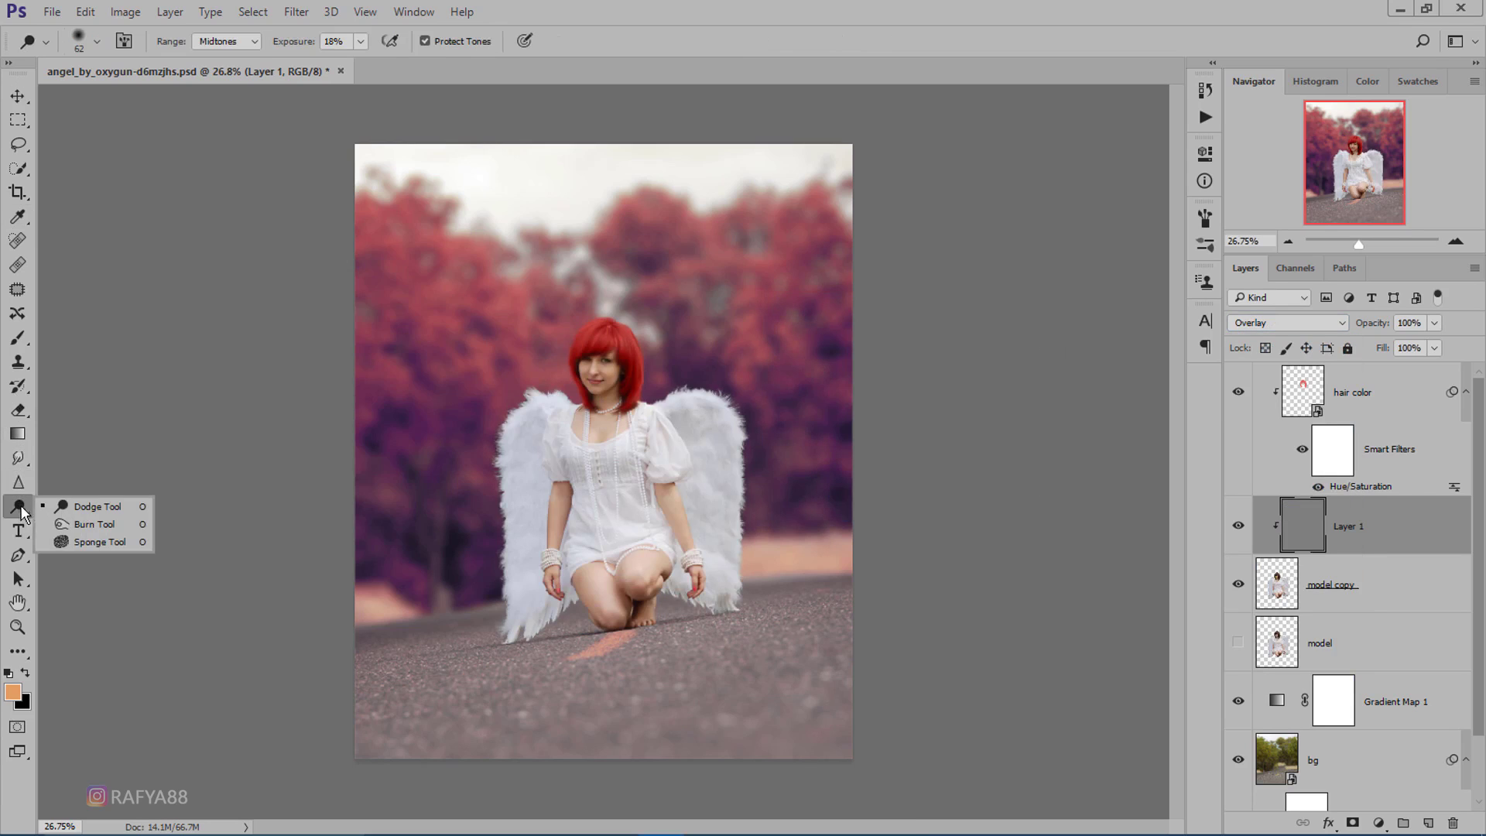
Dodge the edge of the red hair on the gray overlay layer.
click(113, 508)
scroll(627, 332, up, 5)
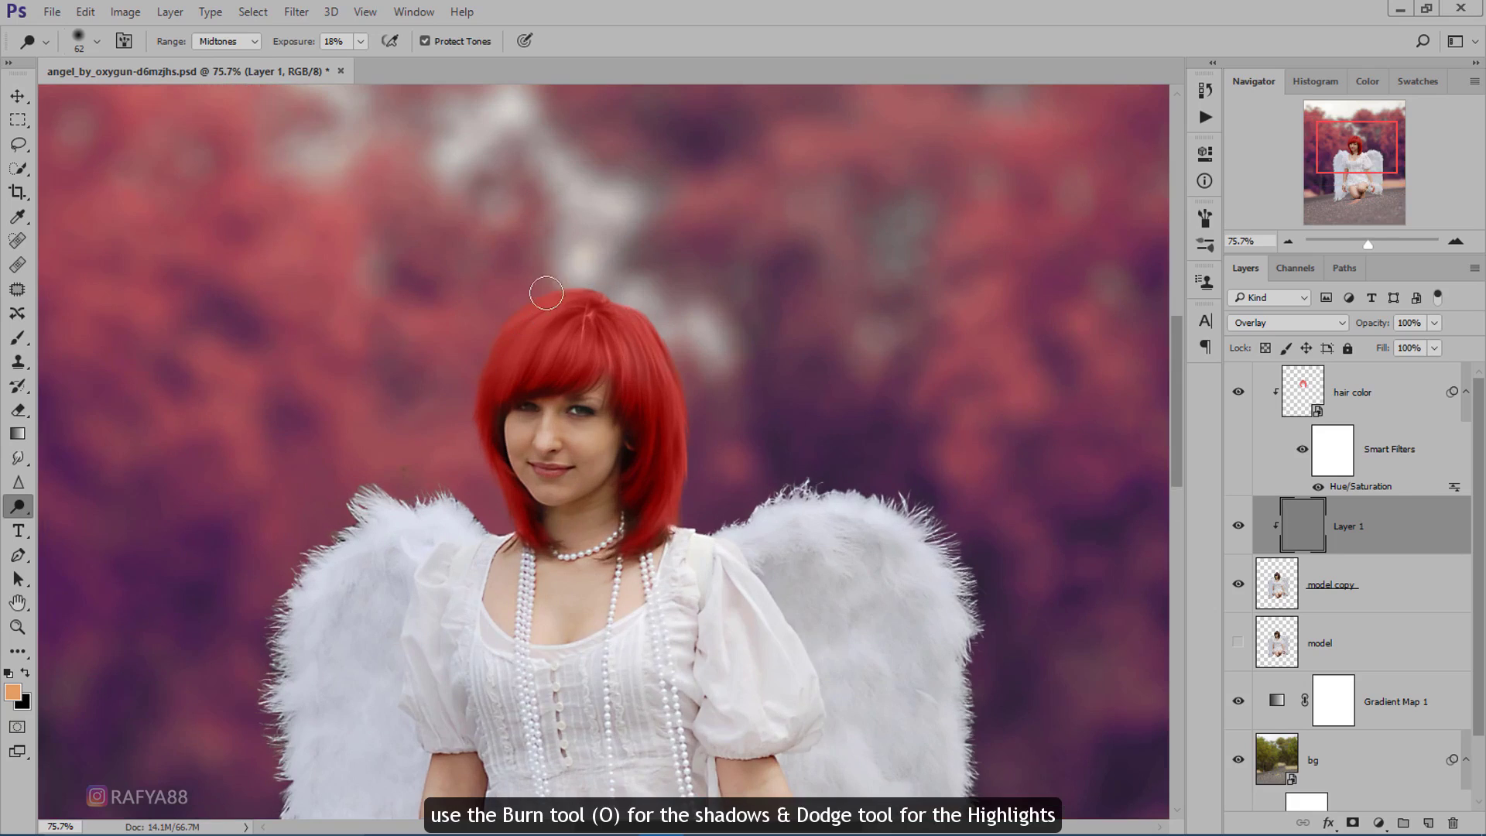
drag(534, 308, 510, 333)
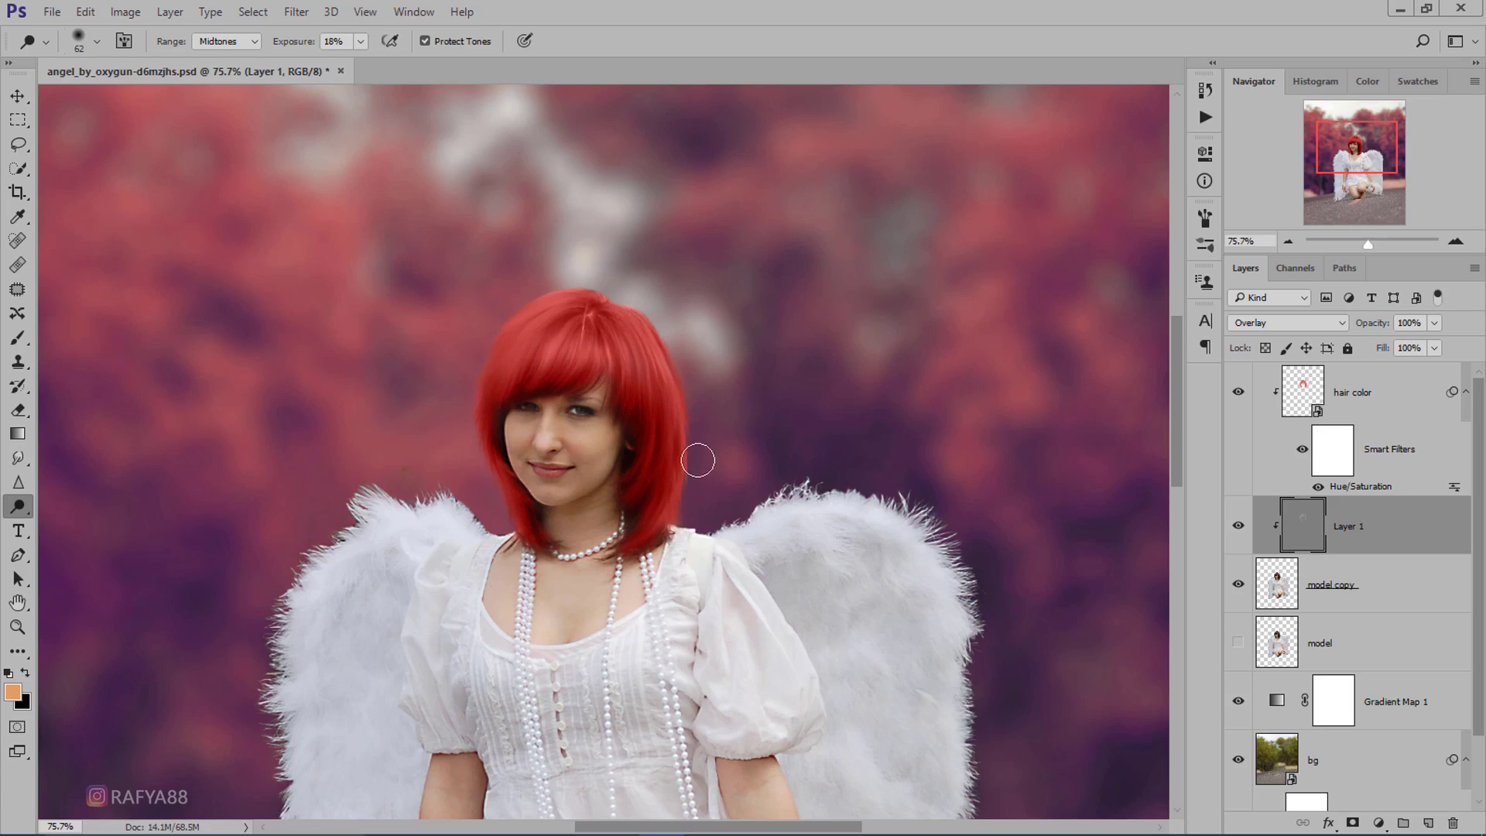
scroll(677, 372, down, 5)
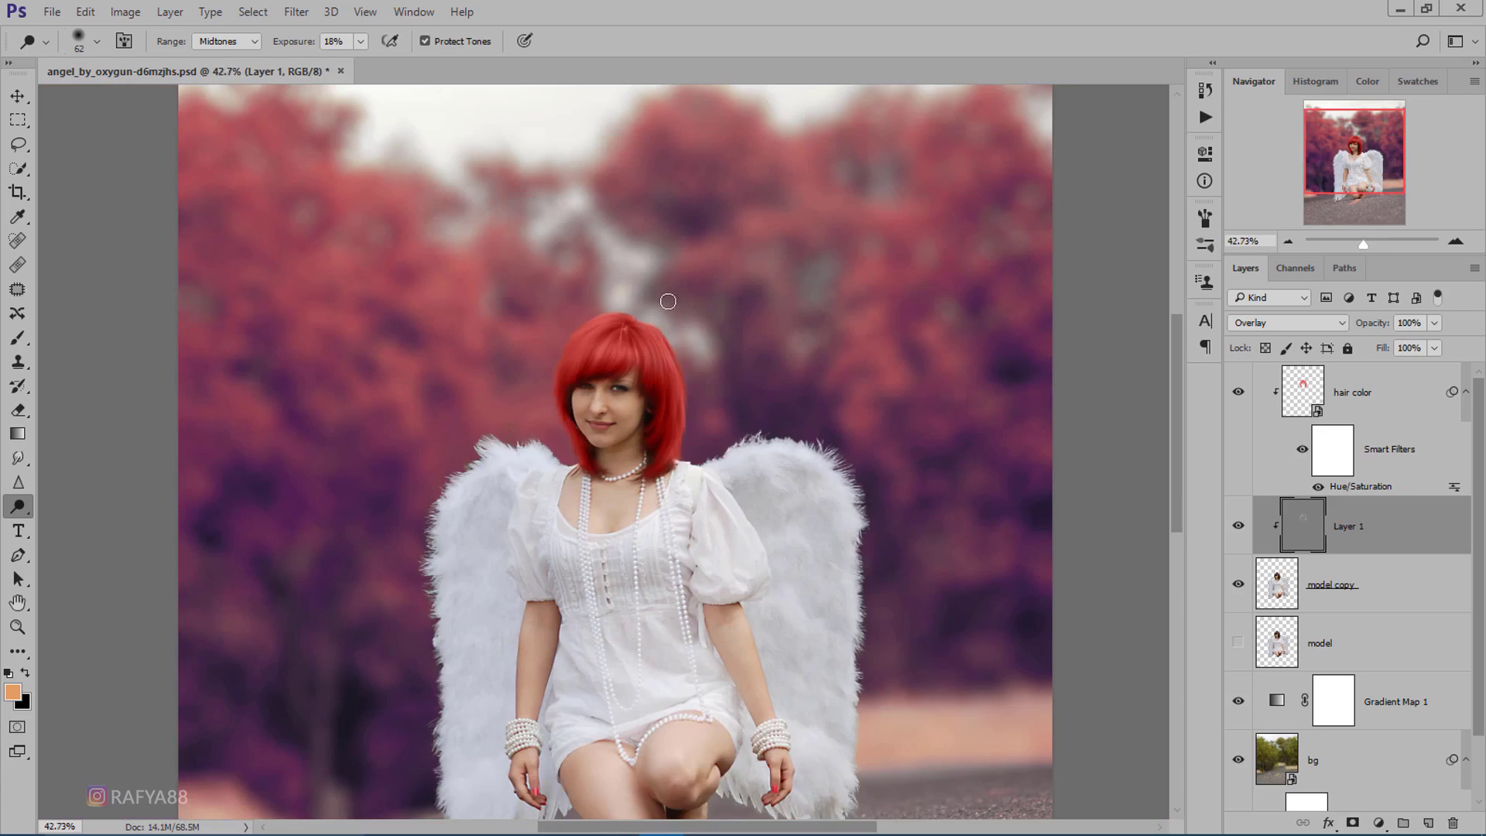
scroll(636, 281, up, 4)
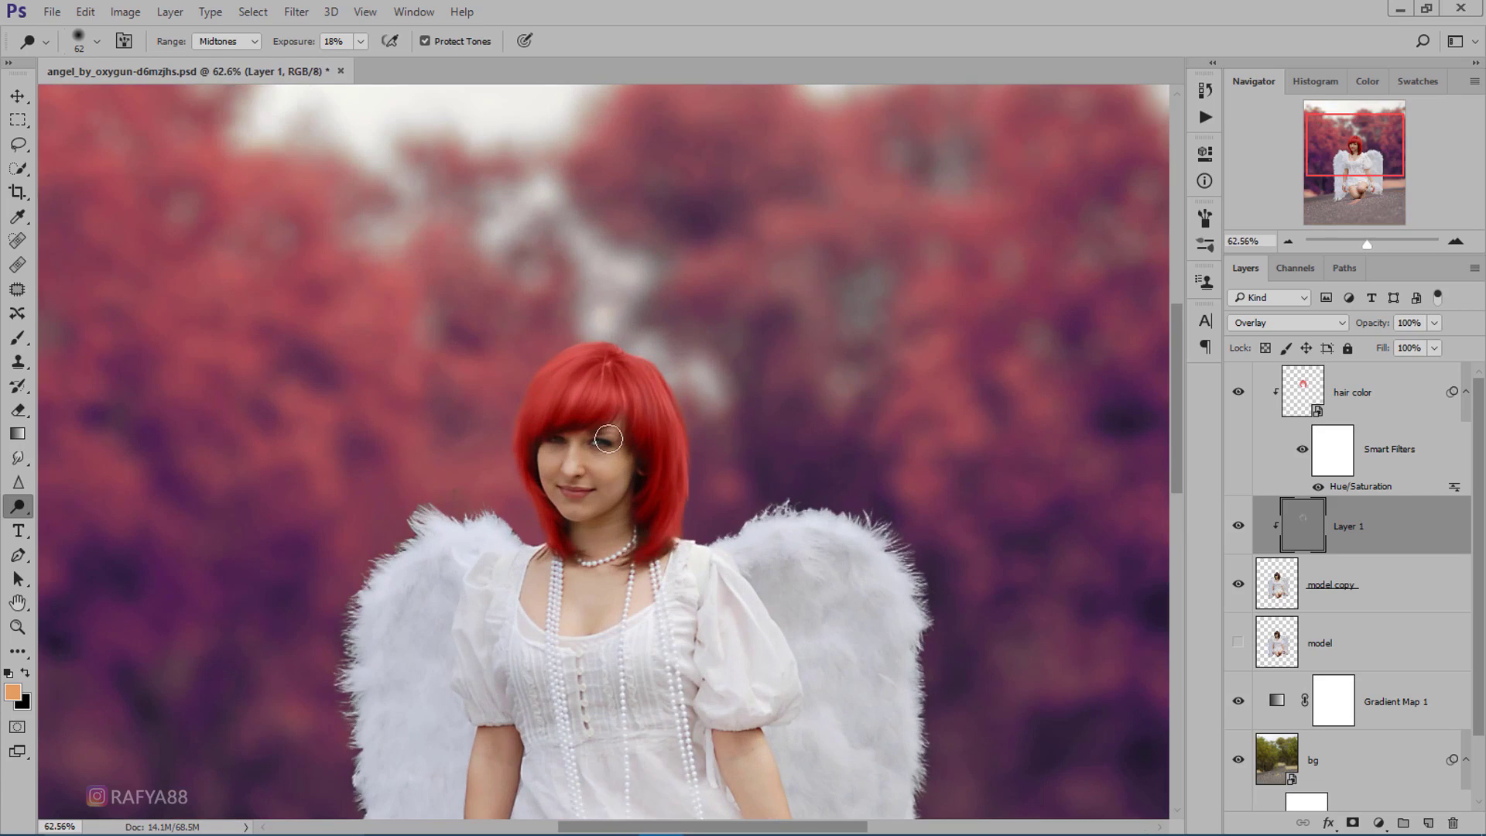
scroll(608, 439, up, 2)
scroll(596, 448, up, 1)
Dodge the face highlights, varying the brush between about 30 and 80 px.
key(bracketleft)
key(bracketleft)
key(bracketleft)
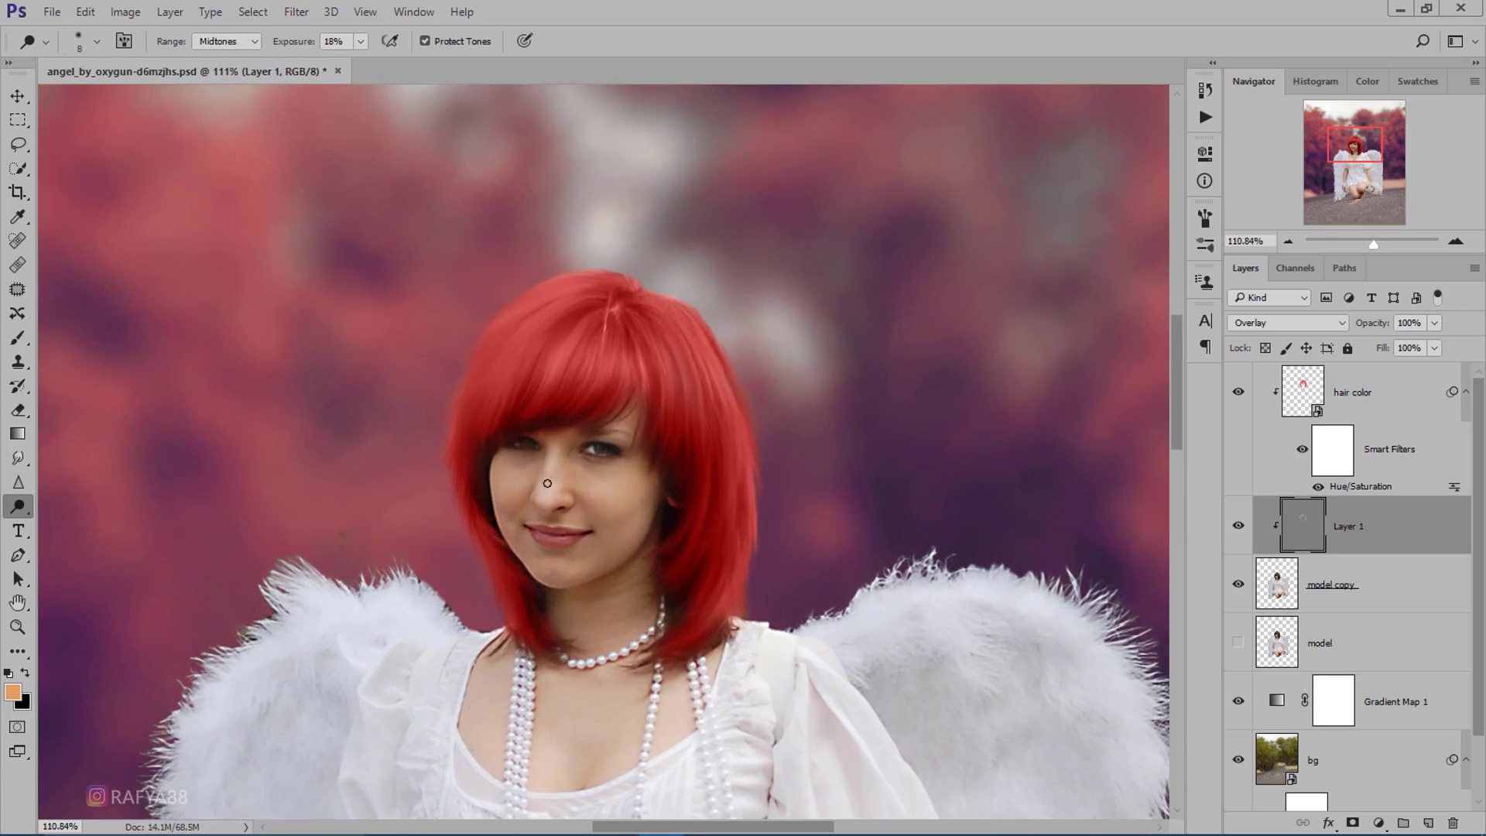
scroll(547, 484, up, 1)
key(bracketright)
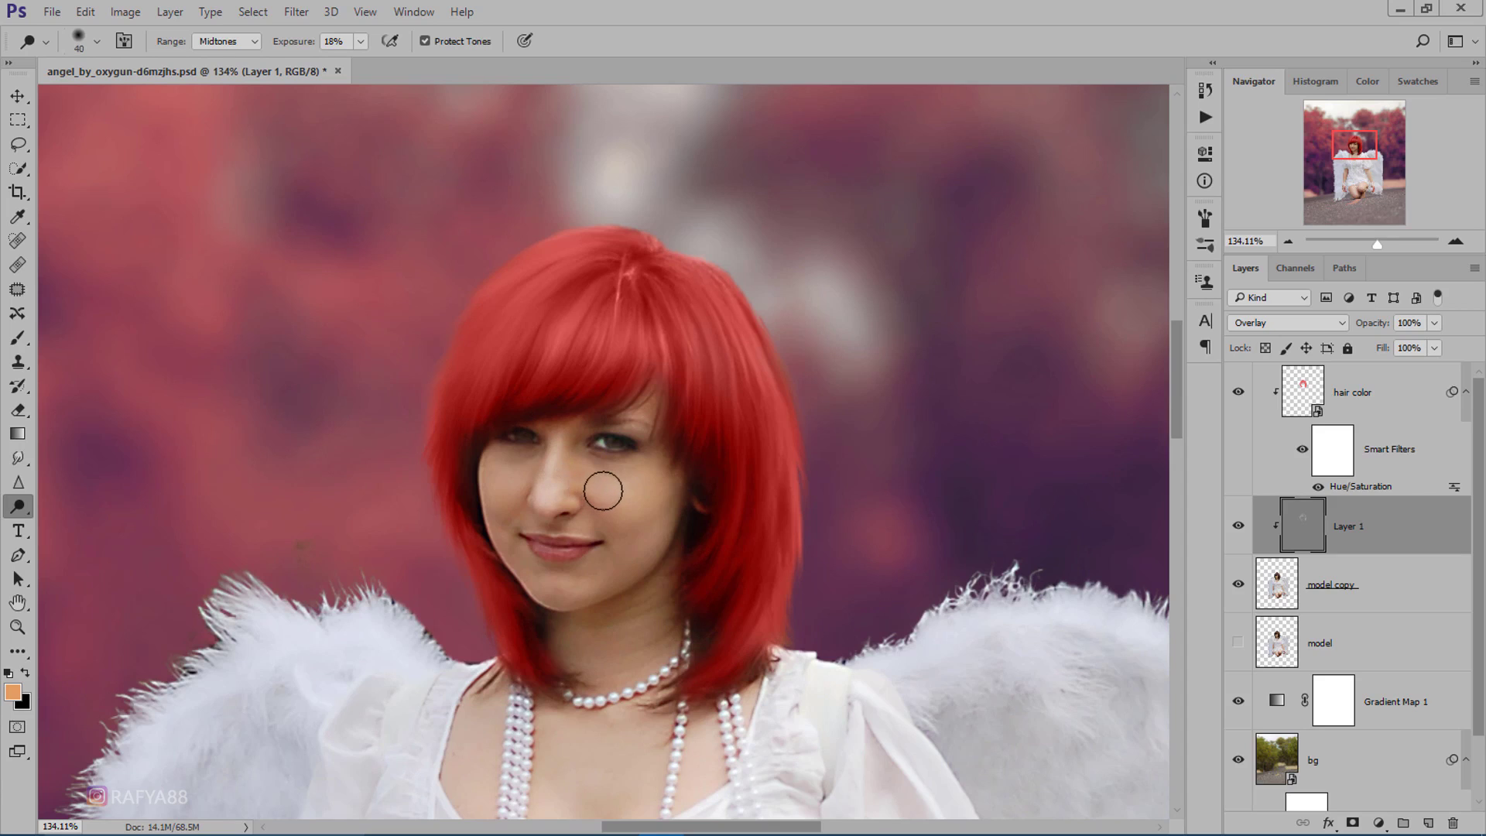
key(bracketright)
key(bracketright)
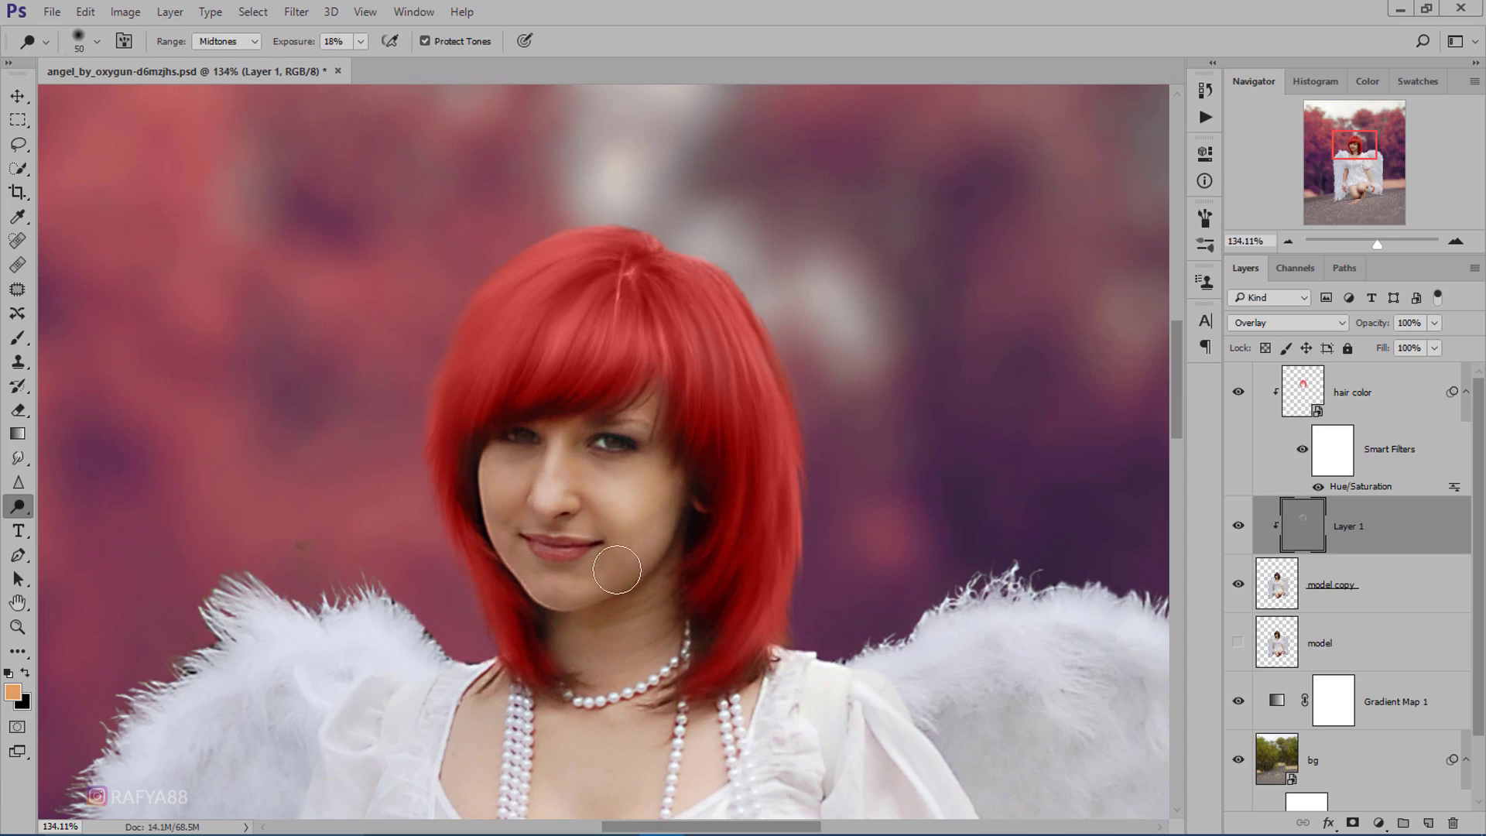
key(bracketleft)
key(bracketleft)
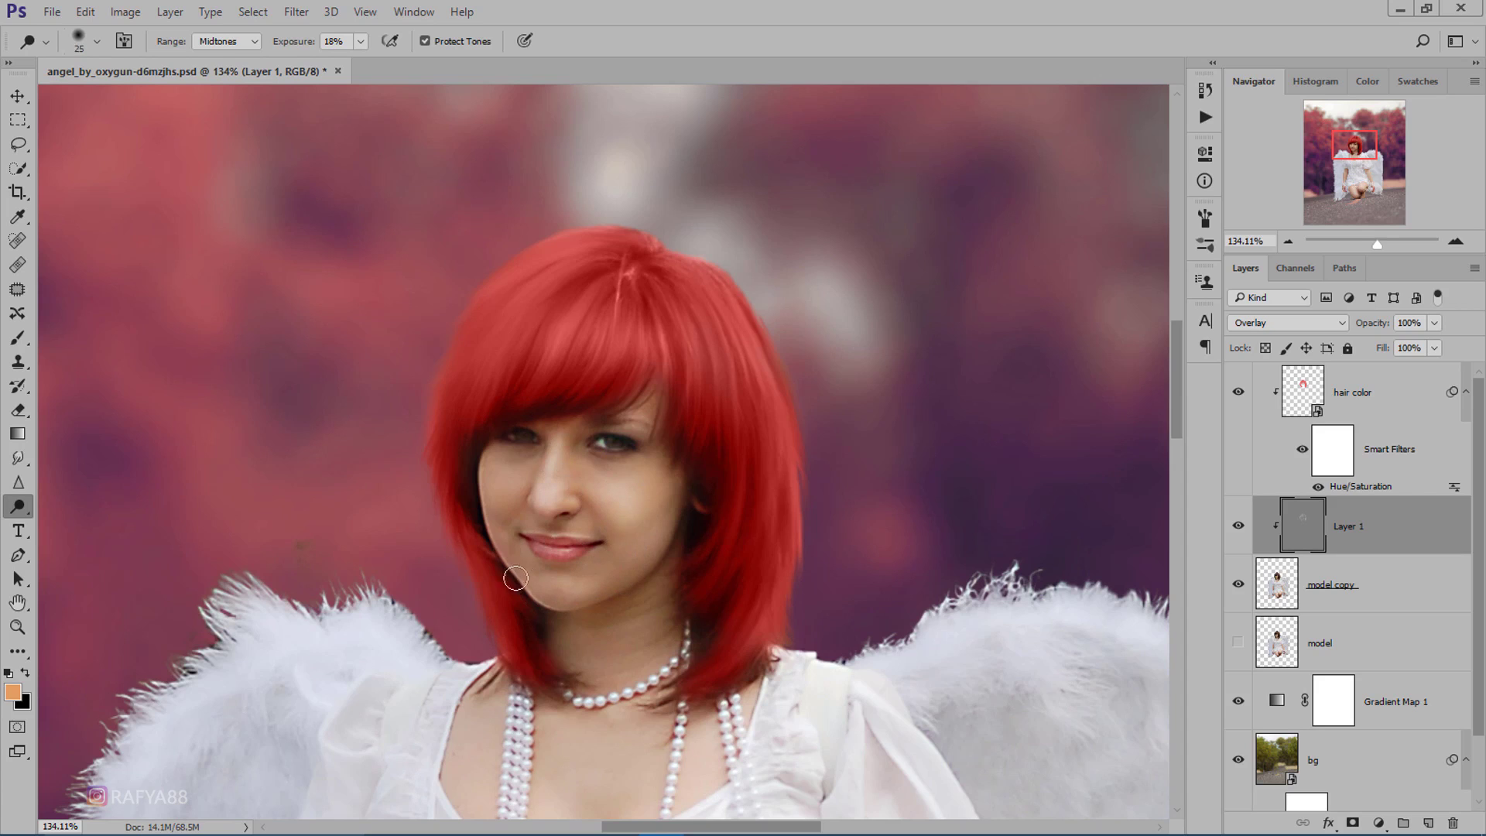
key(ctrl+0)
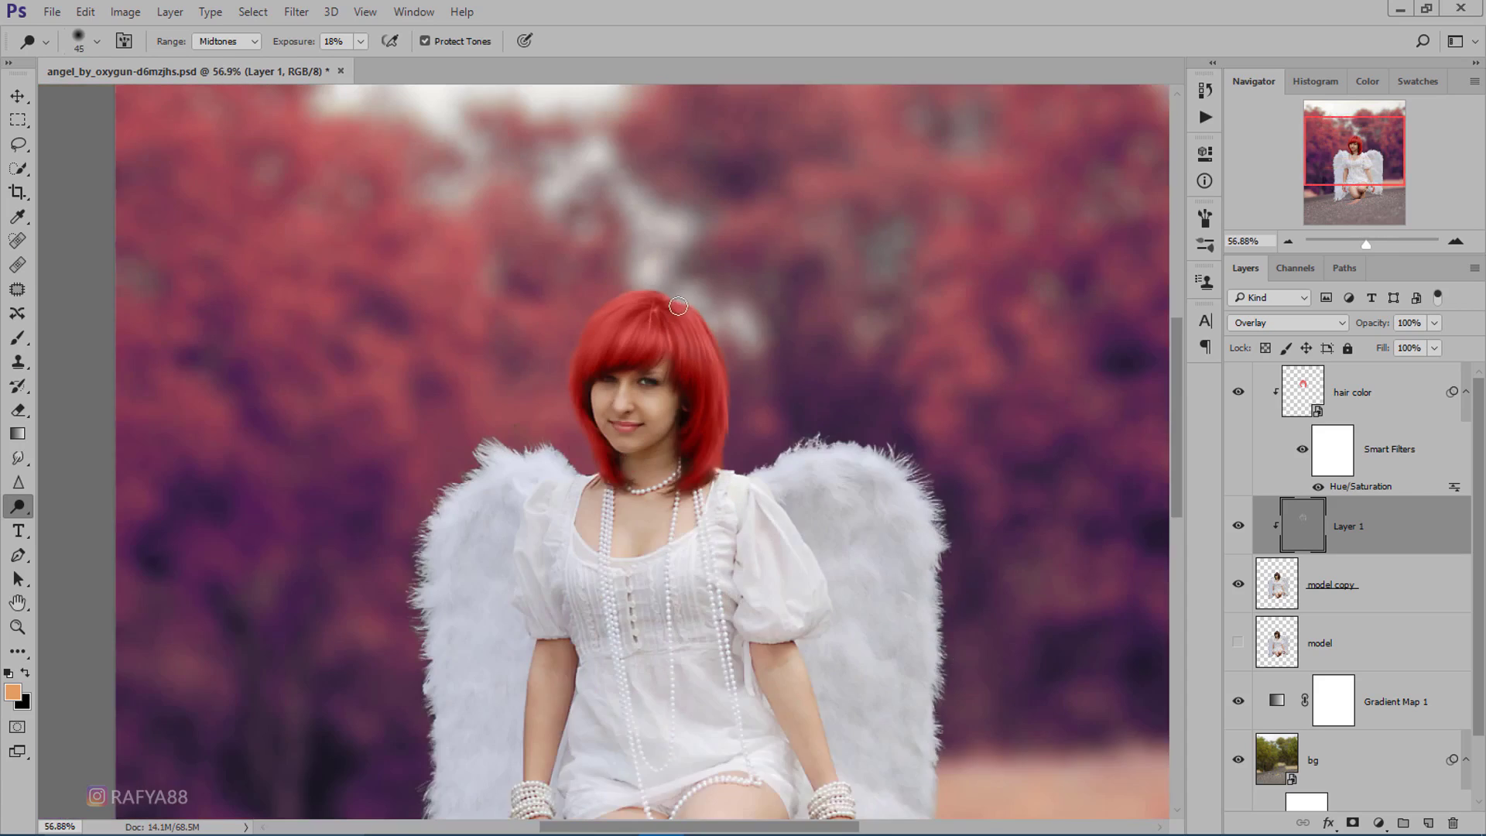
scroll(636, 449, up, 4)
key(bracketright)
key(bracketright)
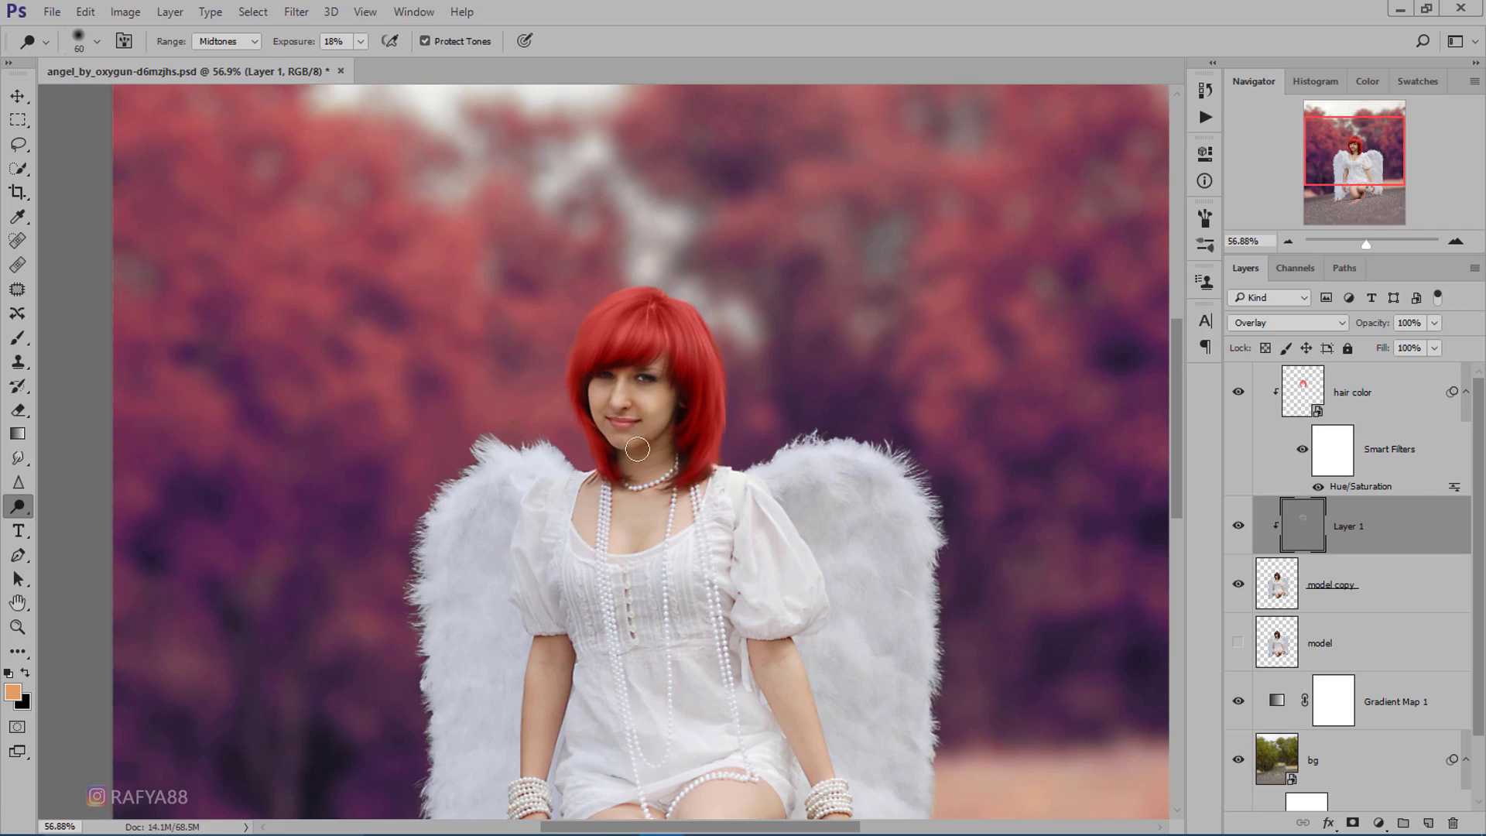
scroll(692, 483, down, 2)
scroll(692, 484, down, 1)
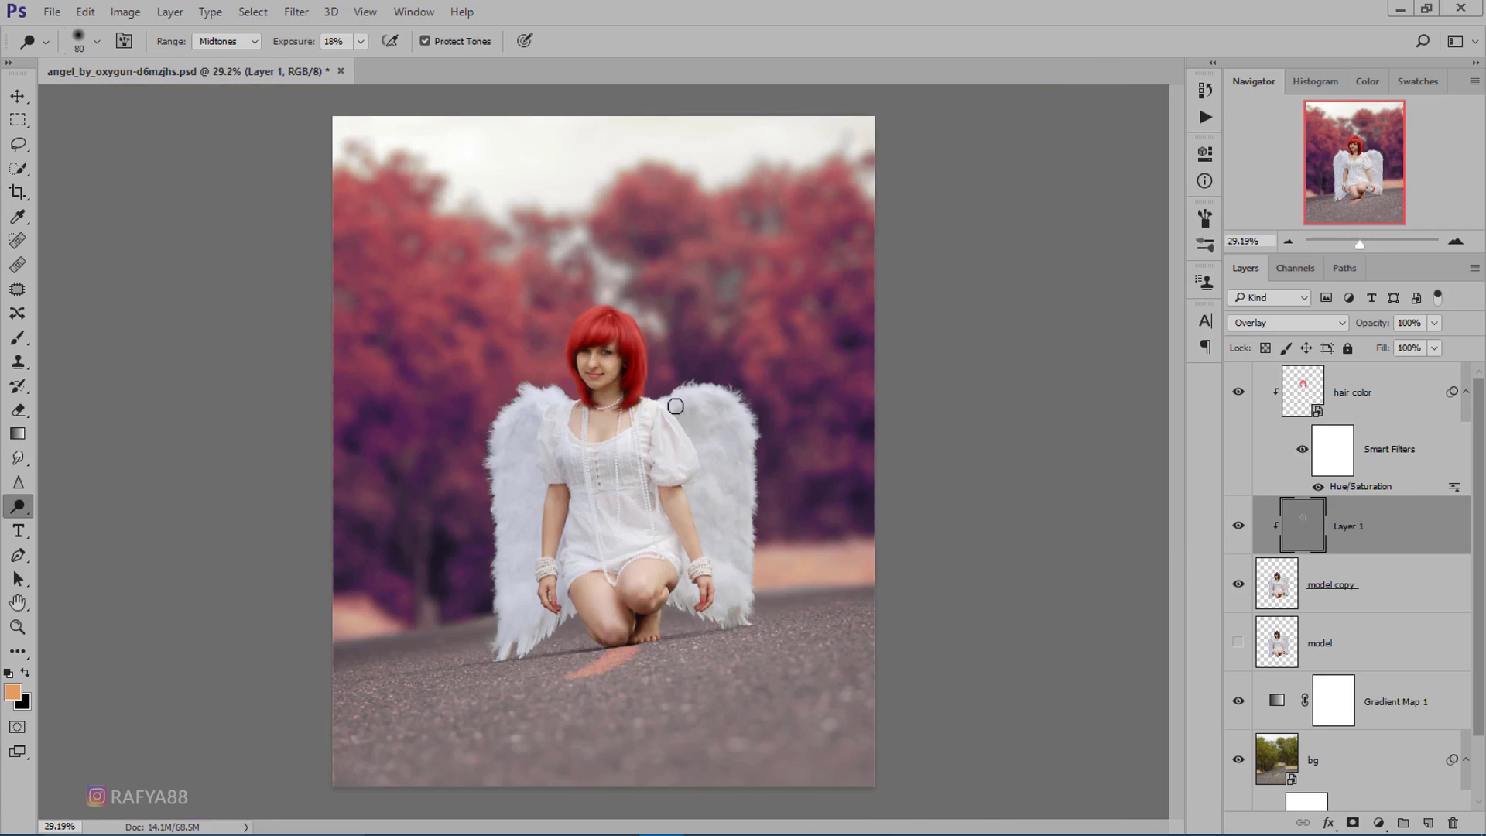
scroll(483, 517, up, 3)
key(bracketright)
key(bracketright)
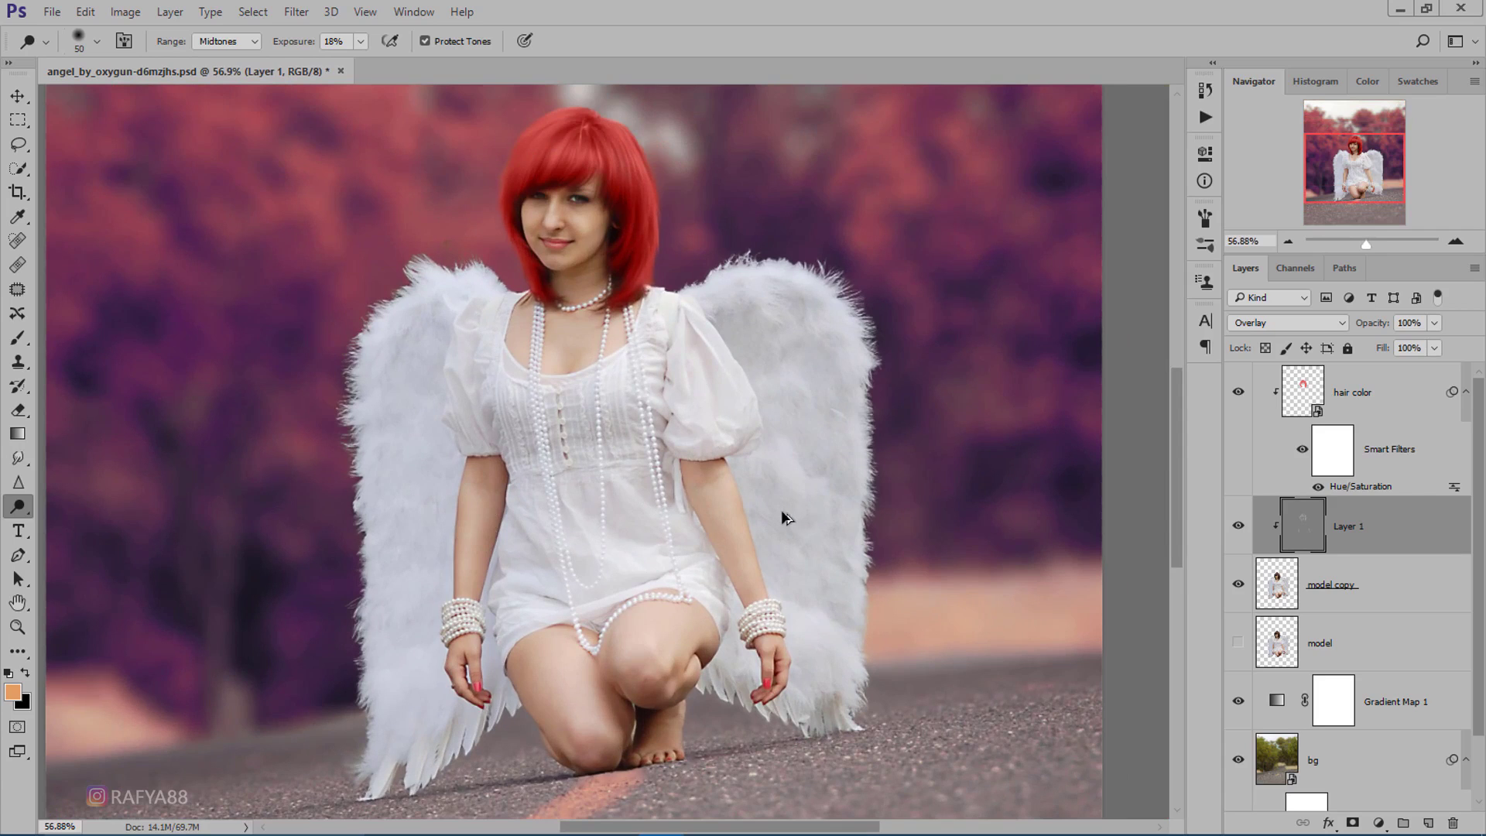
Burn shadows on the wings, knees and dress, then compare with the layer hidden.
right_click(27, 511)
click(85, 525)
drag(769, 418, 811, 655)
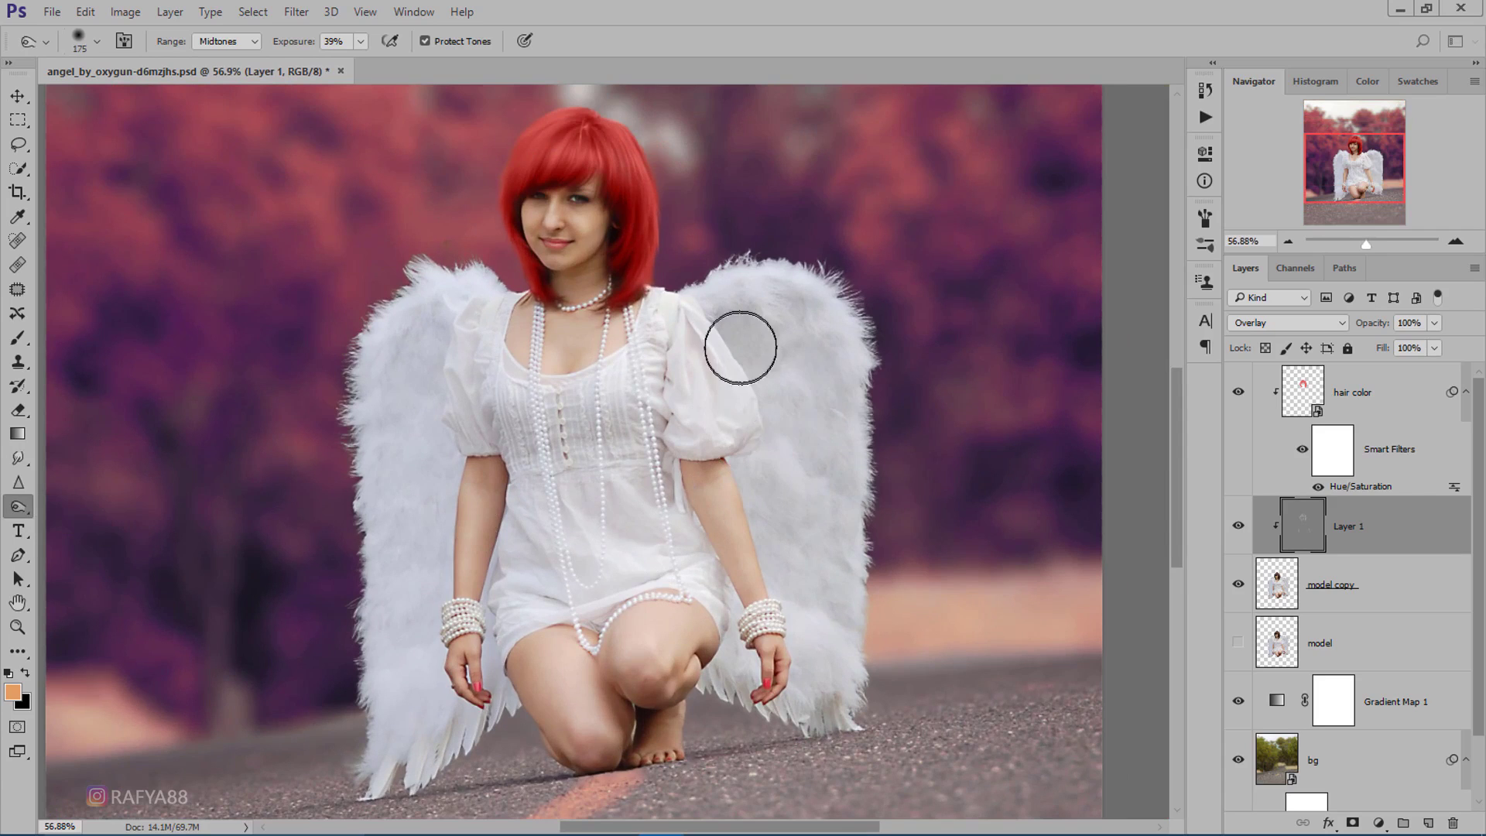
drag(690, 656, 614, 713)
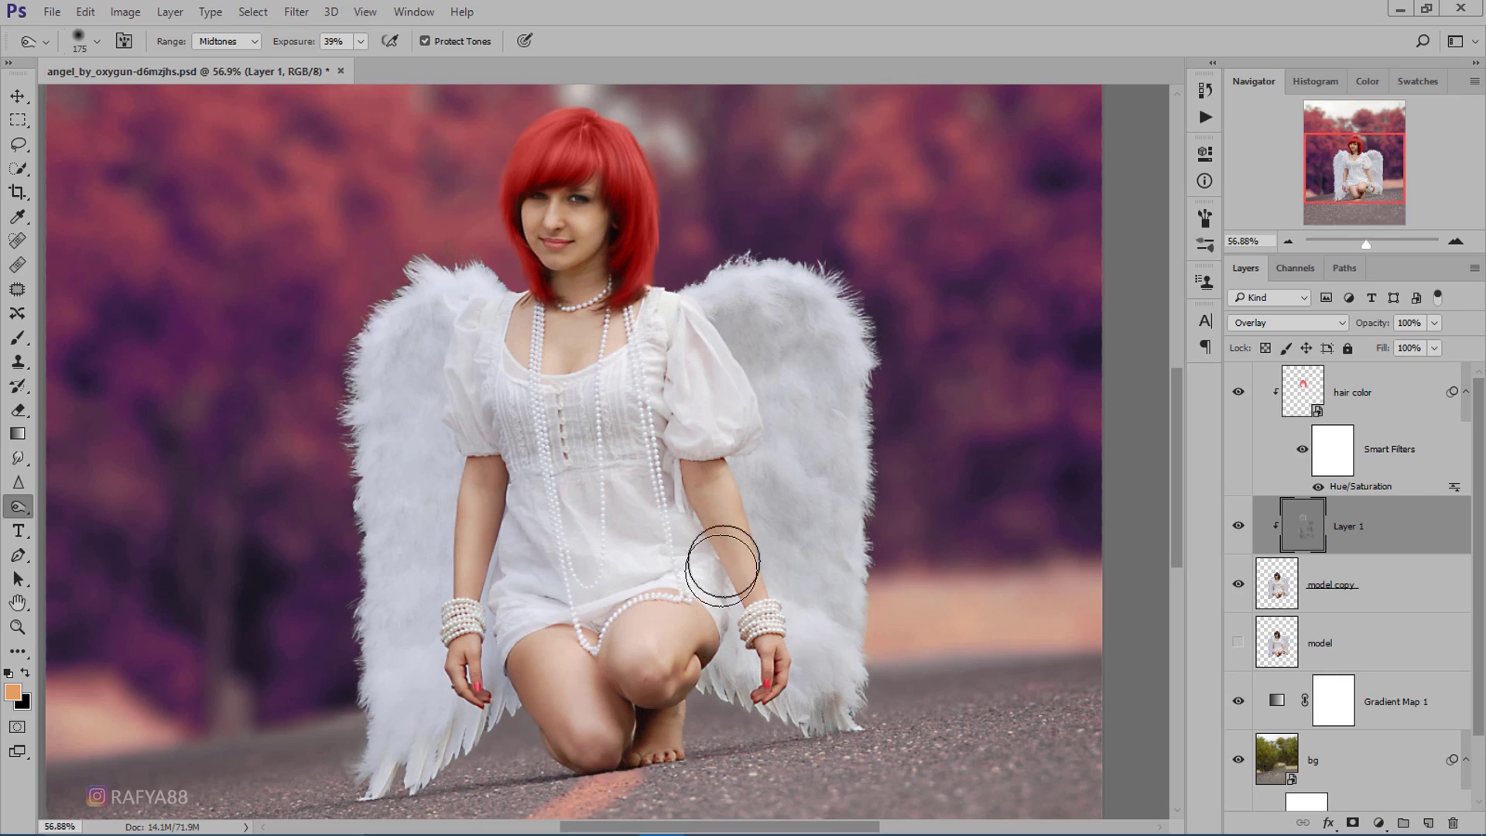
drag(438, 325, 424, 679)
scroll(602, 256, down, 4)
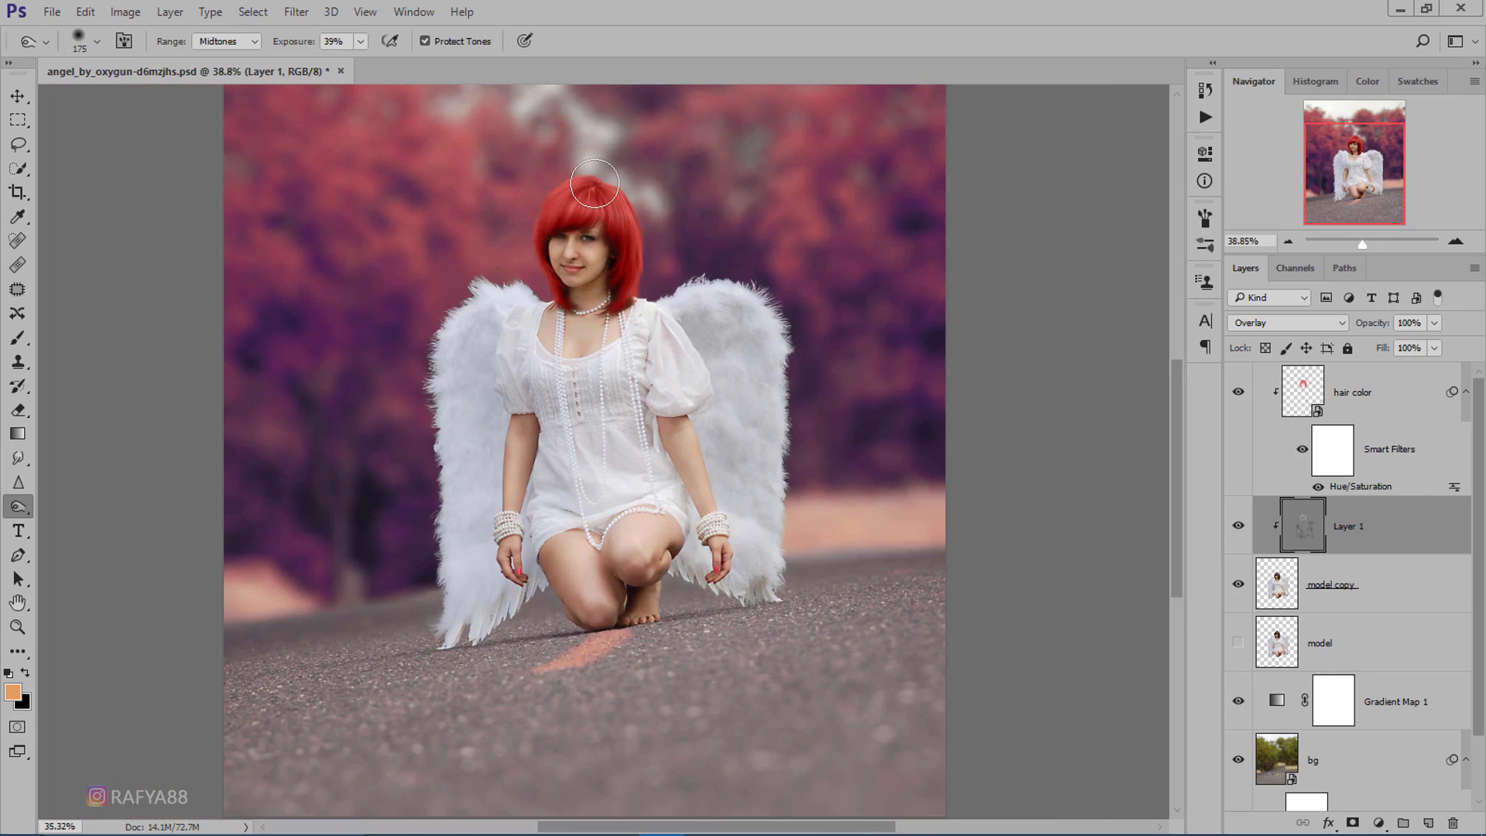
scroll(594, 183, down, 1)
click(1236, 529)
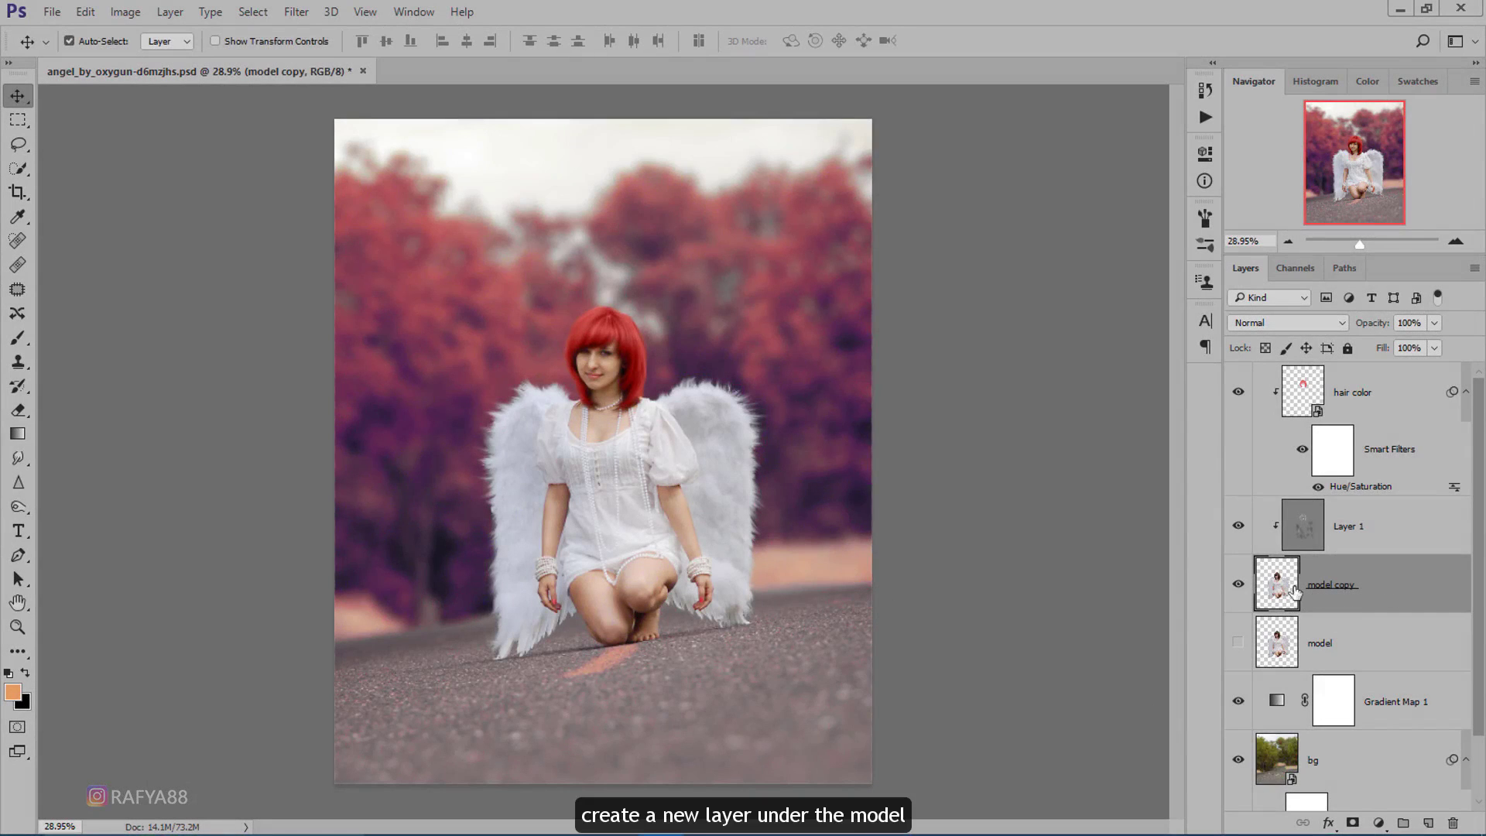
Add a new layer below the model and set the foreground colour to pale pink.
scroll(1296, 593, down, 2)
click(1389, 640)
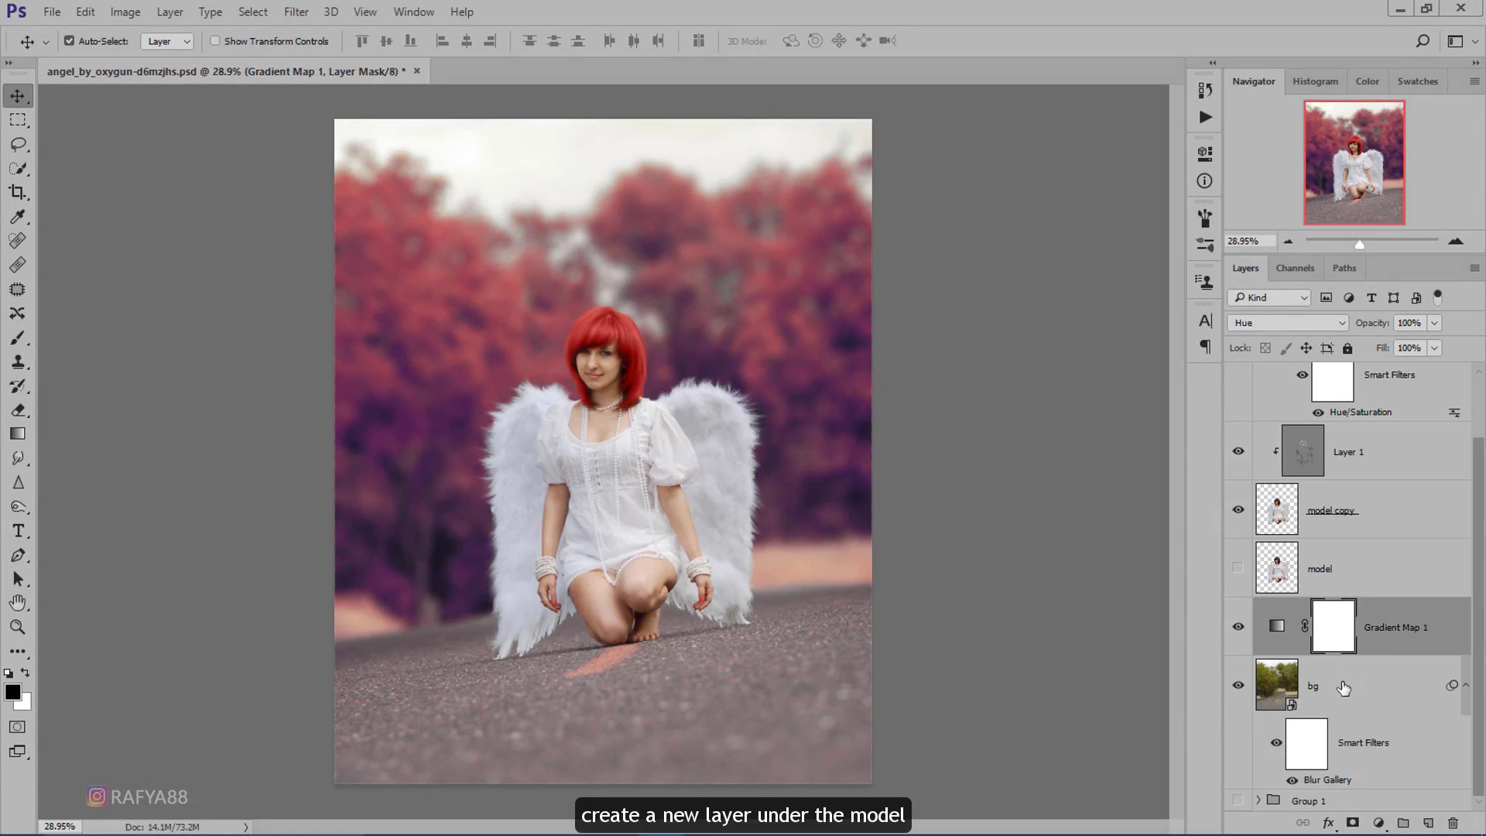
click(1344, 684)
click(1379, 646)
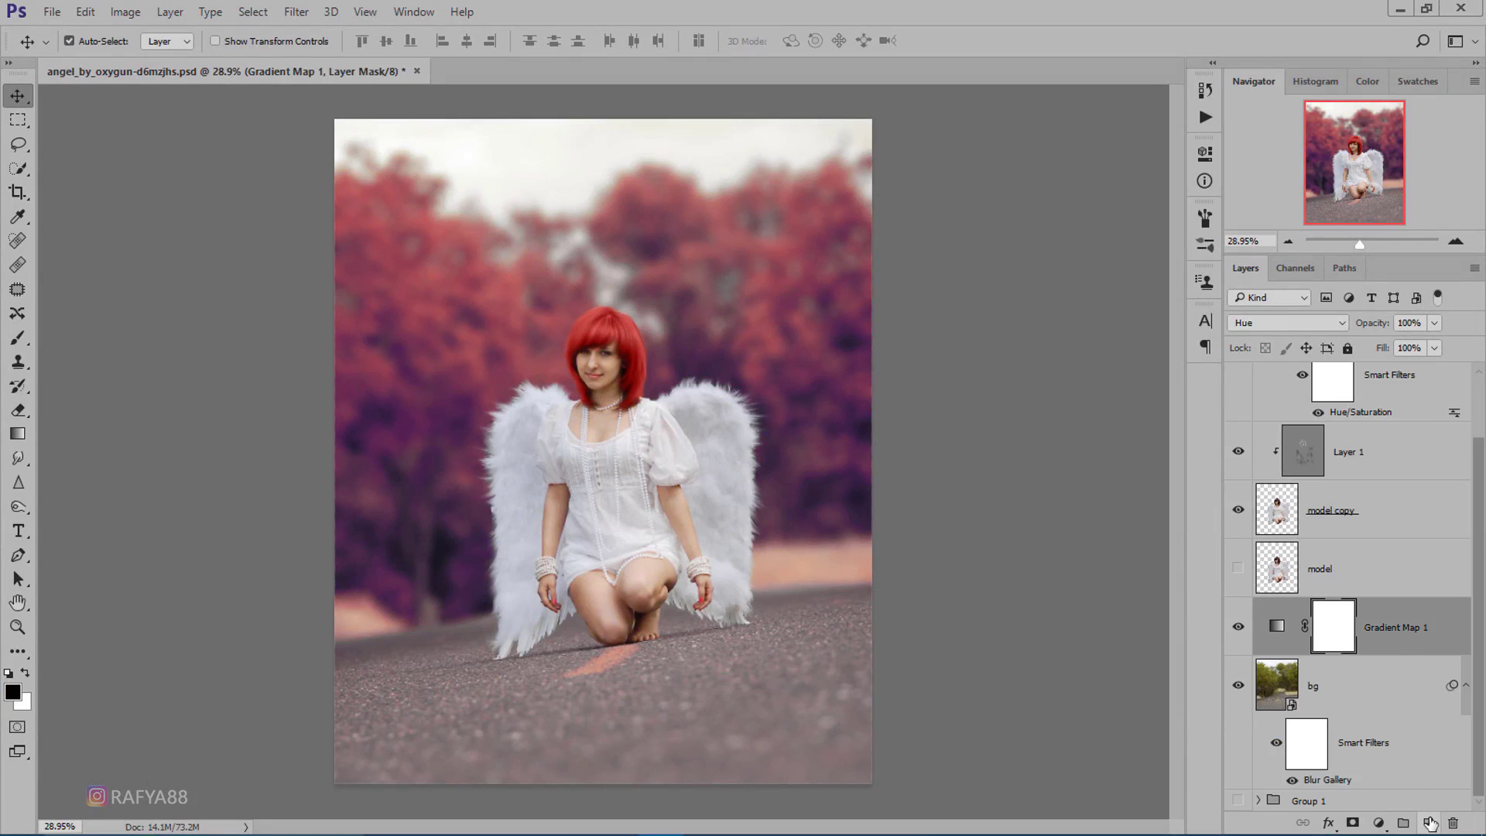
click(1428, 822)
click(18, 337)
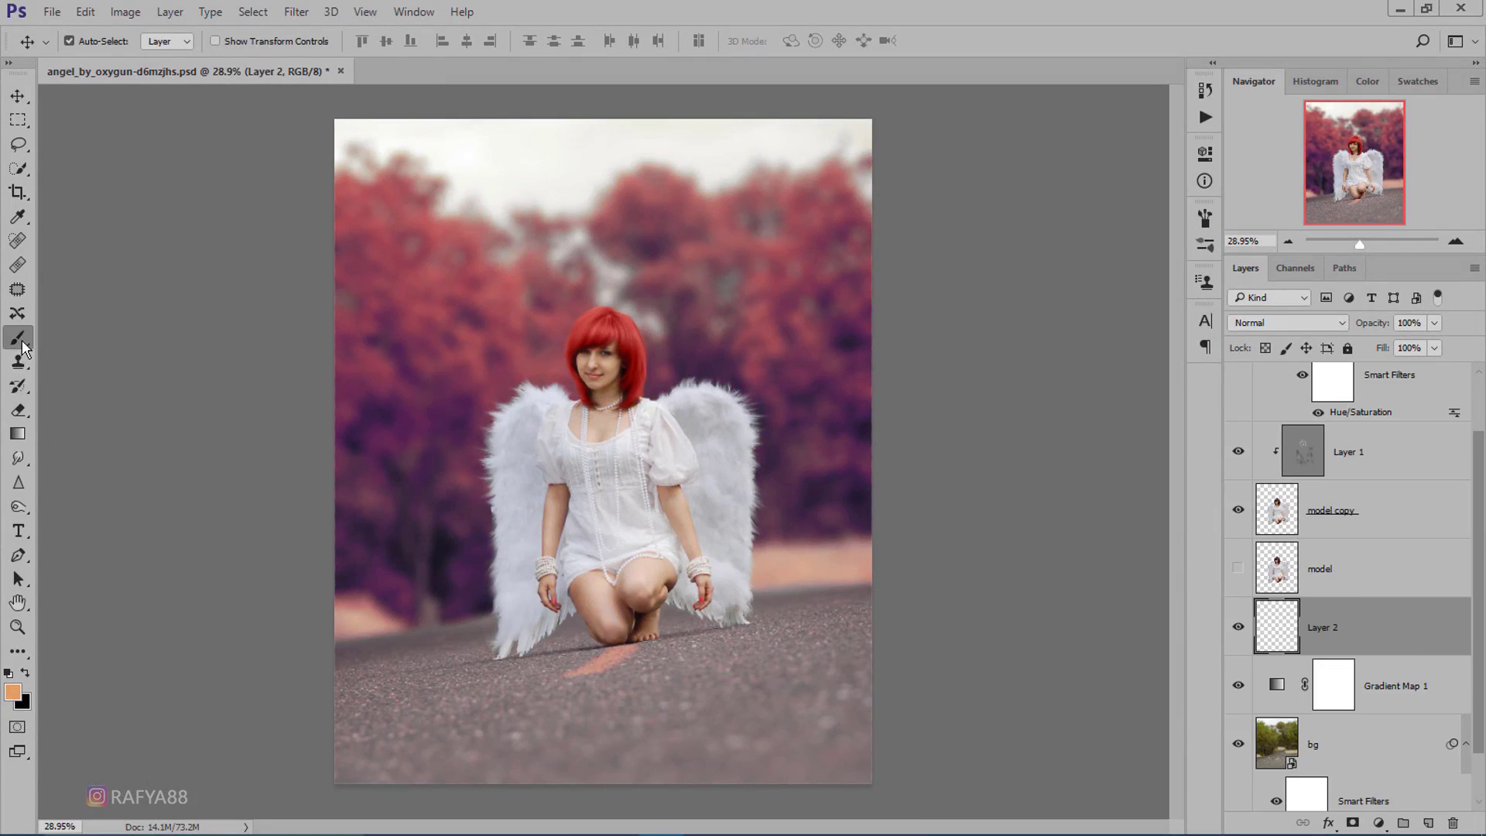
click(12, 692)
click(478, 216)
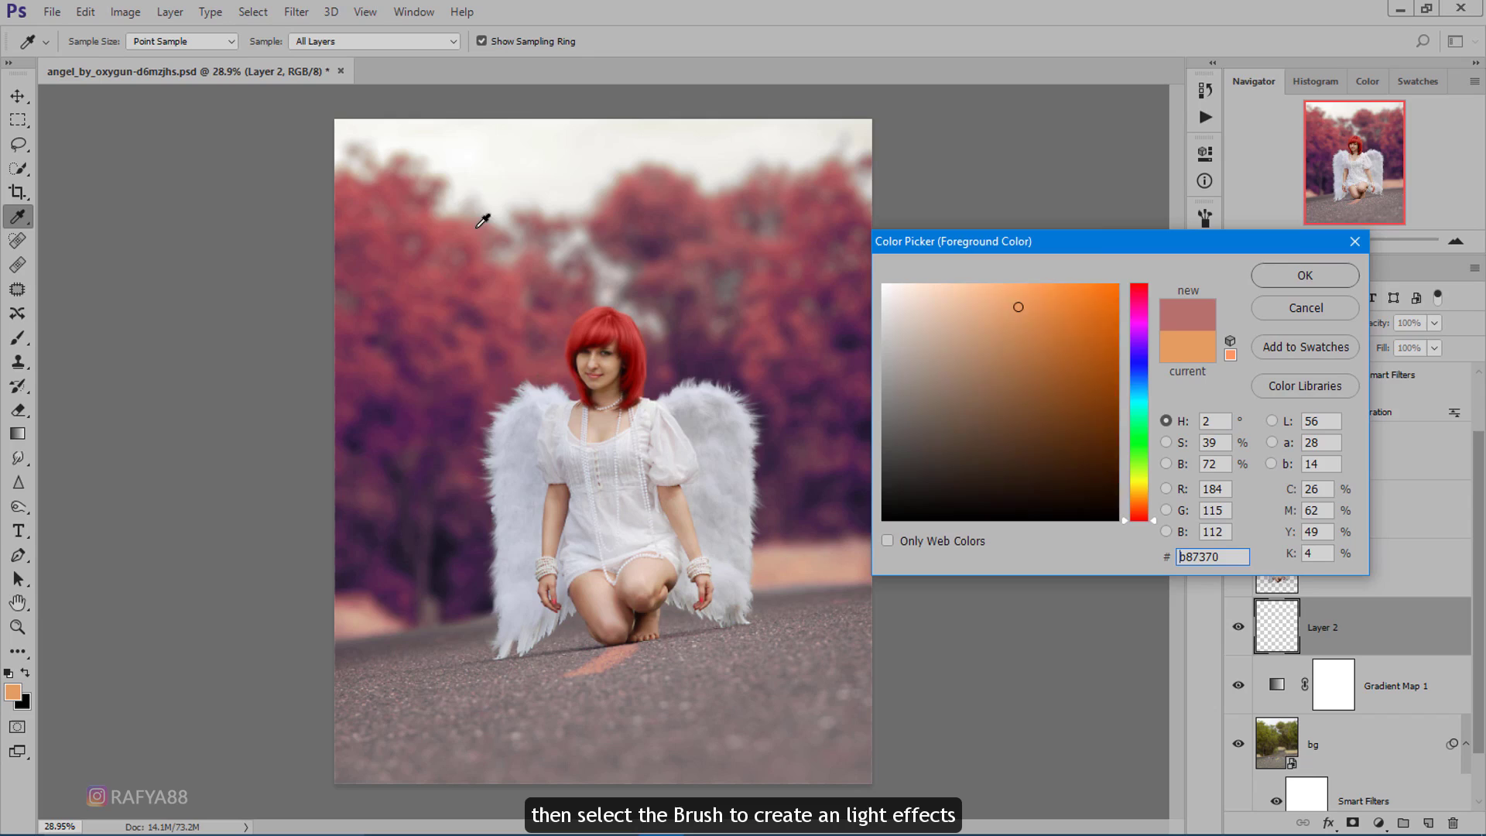
click(925, 299)
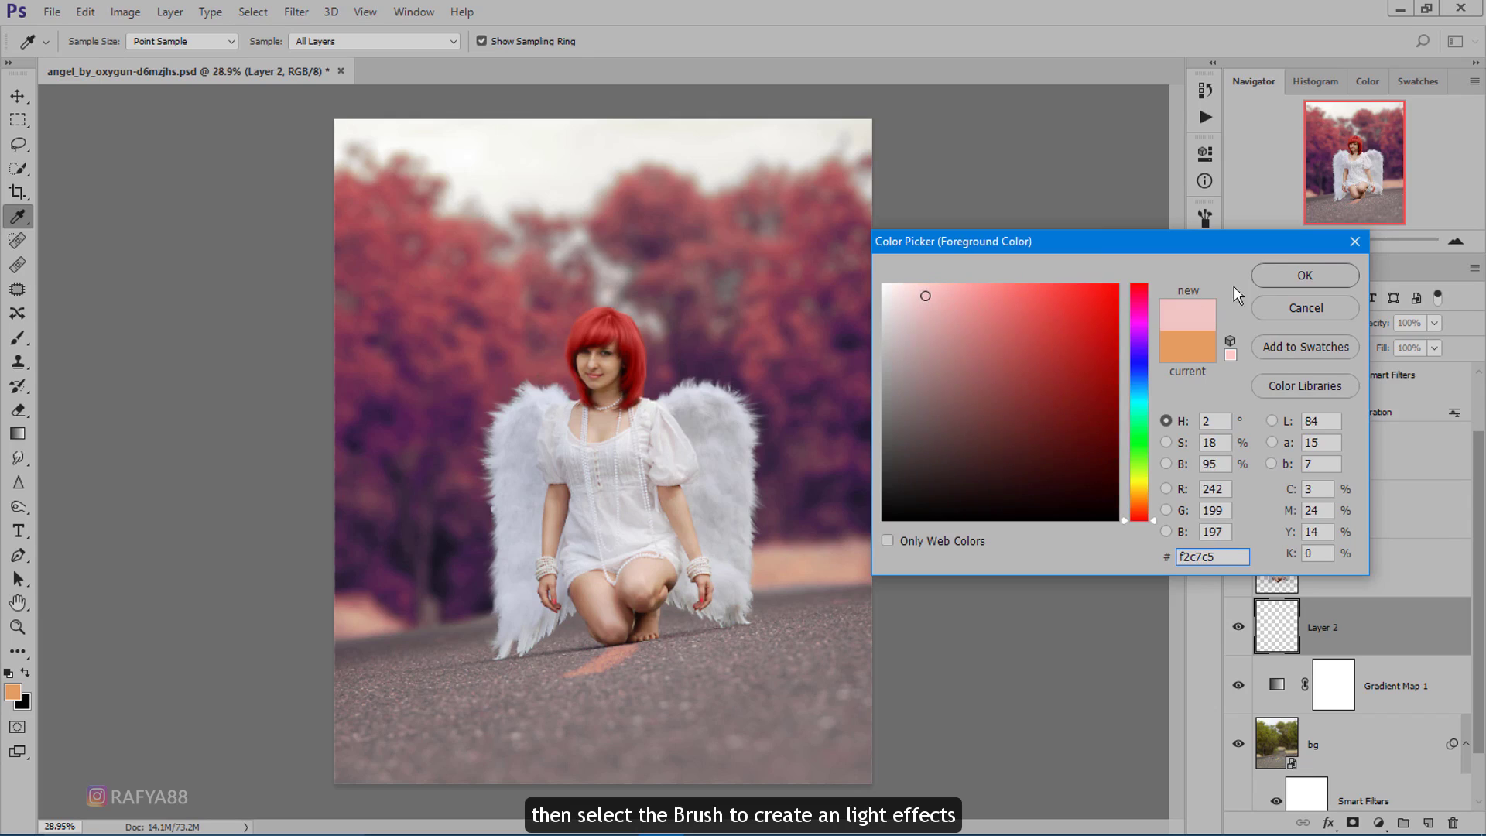
click(1270, 274)
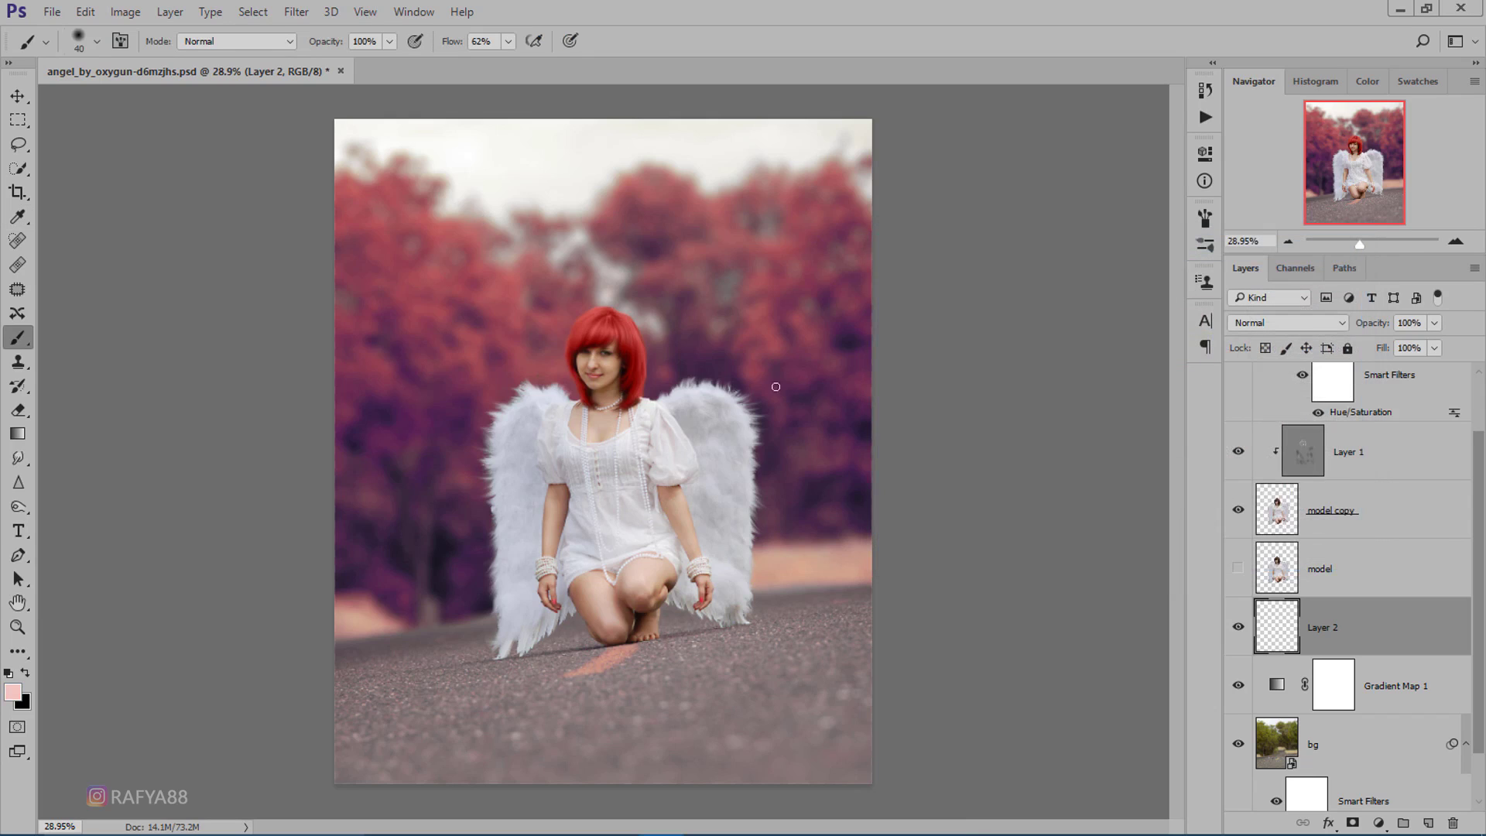
Paint a soft pink glow behind the head with a brush over 306 px.
right_click(613, 292)
drag(799, 331, 807, 331)
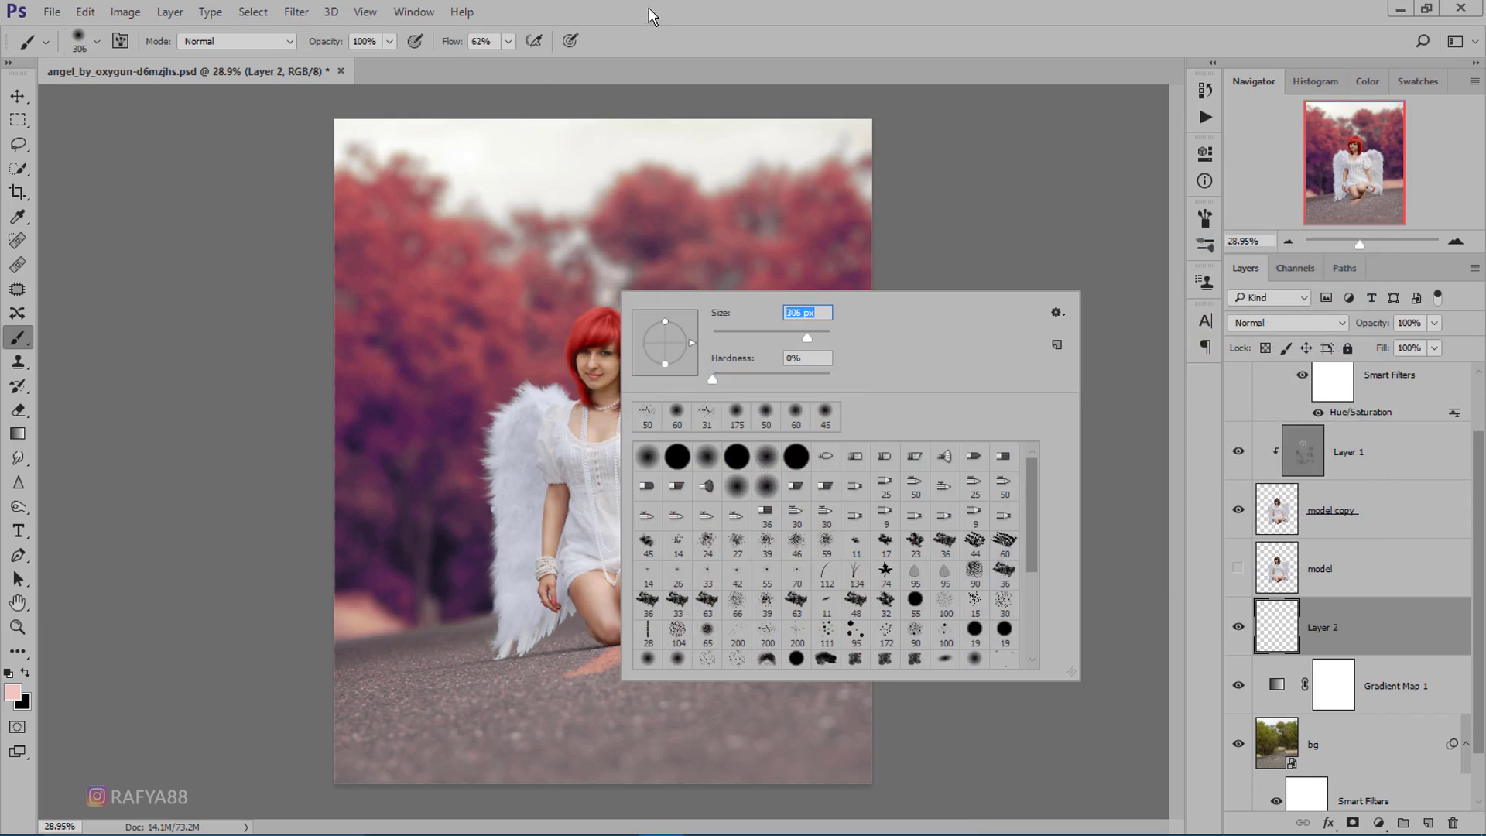
key(Return)
key(bracketright)
key(bracketright)
key(bracketright)
key(bracketright)
key(bracketright)
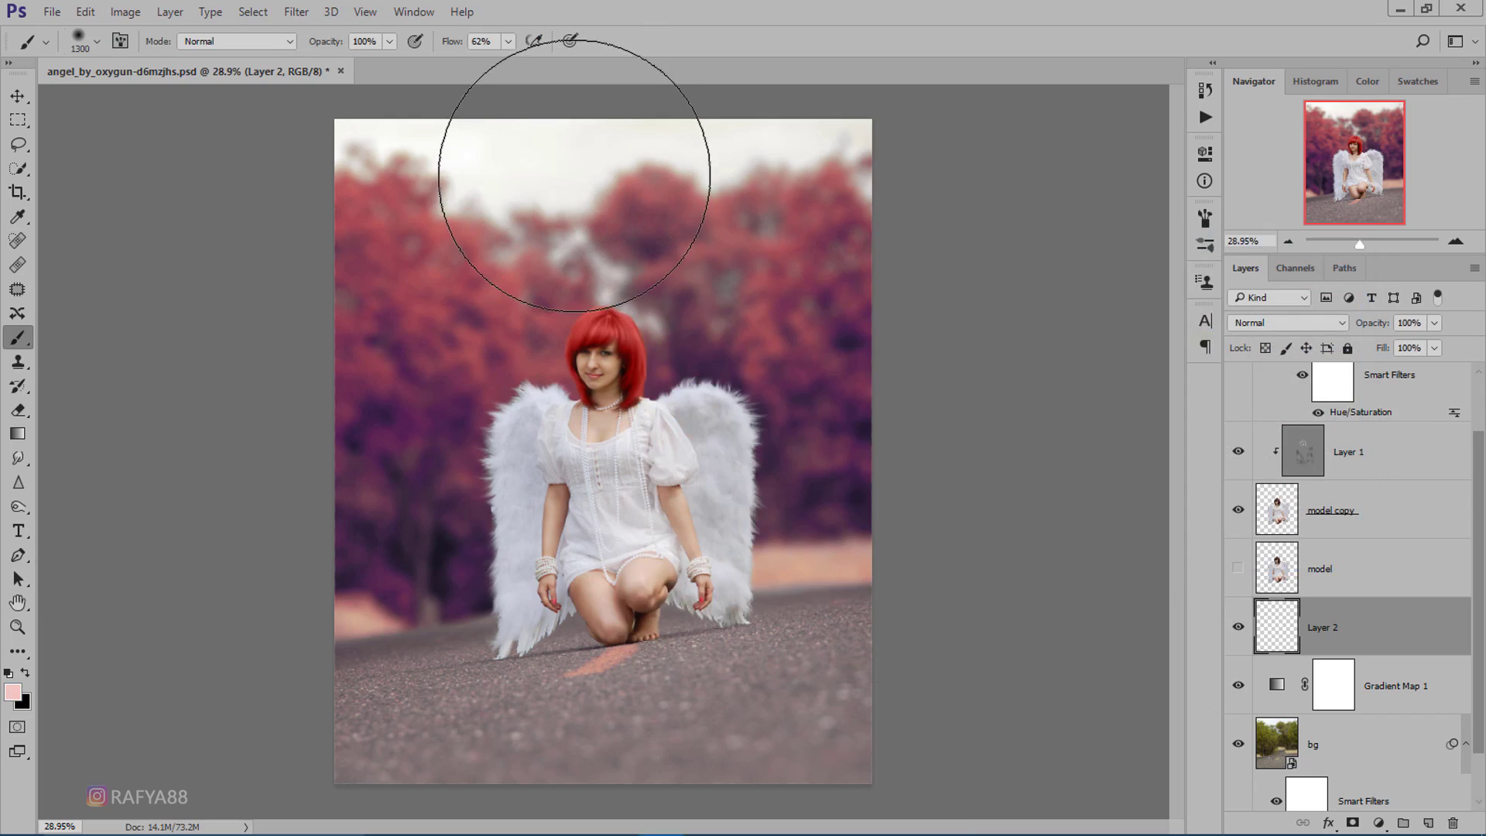
click(577, 303)
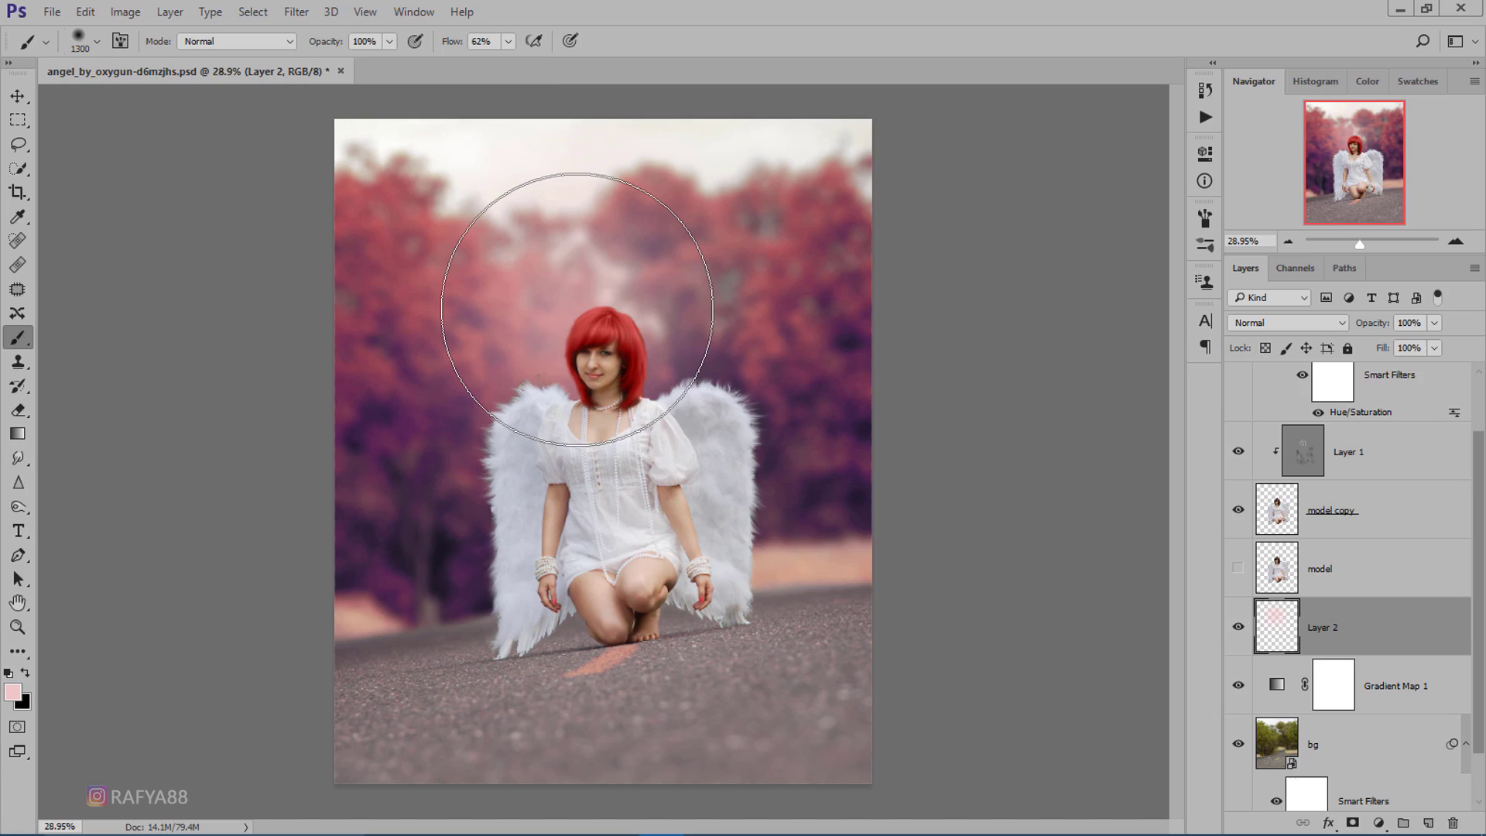
key(shift+0)
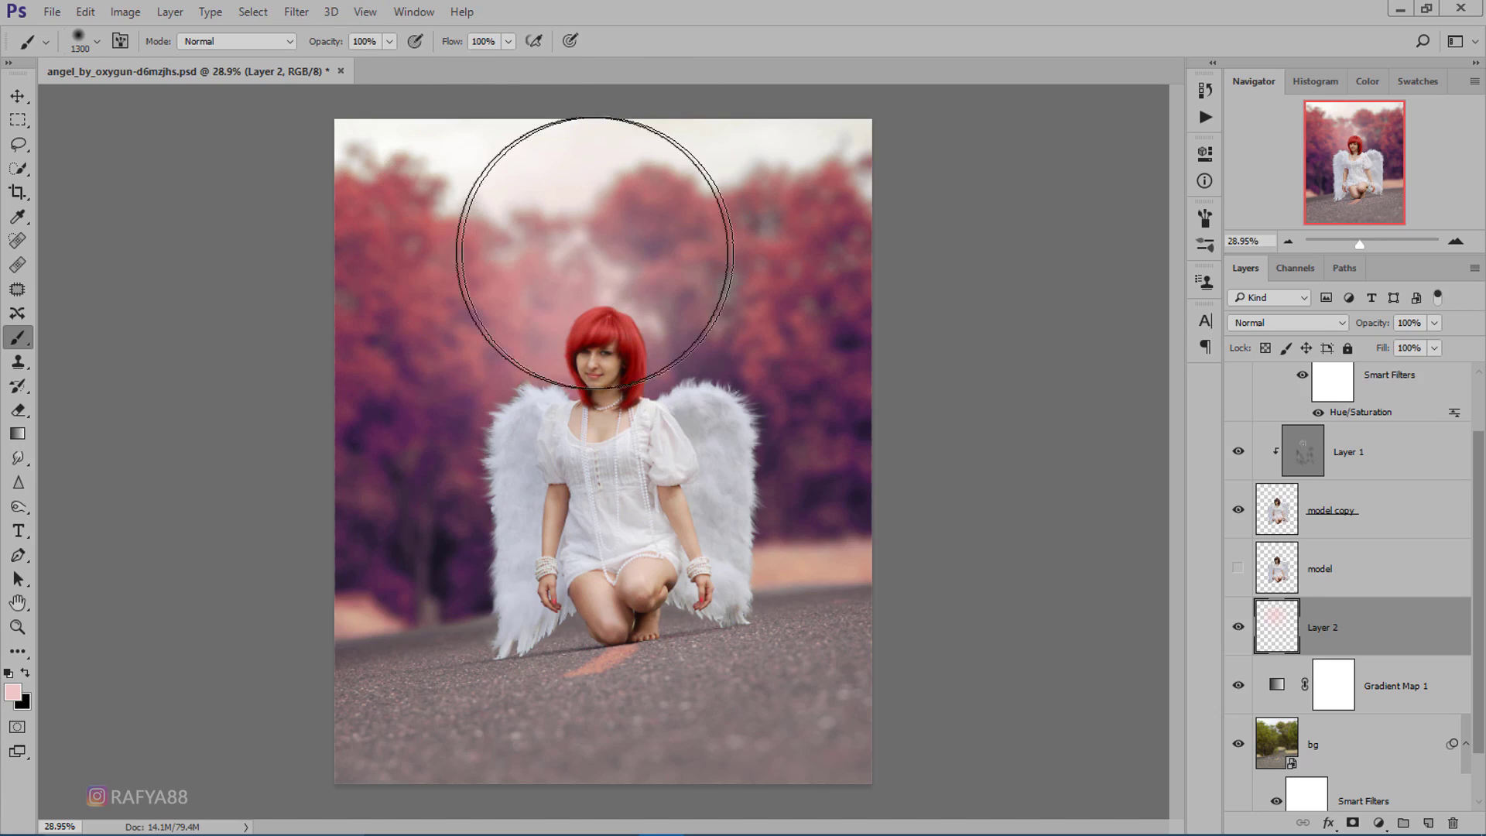
click(580, 287)
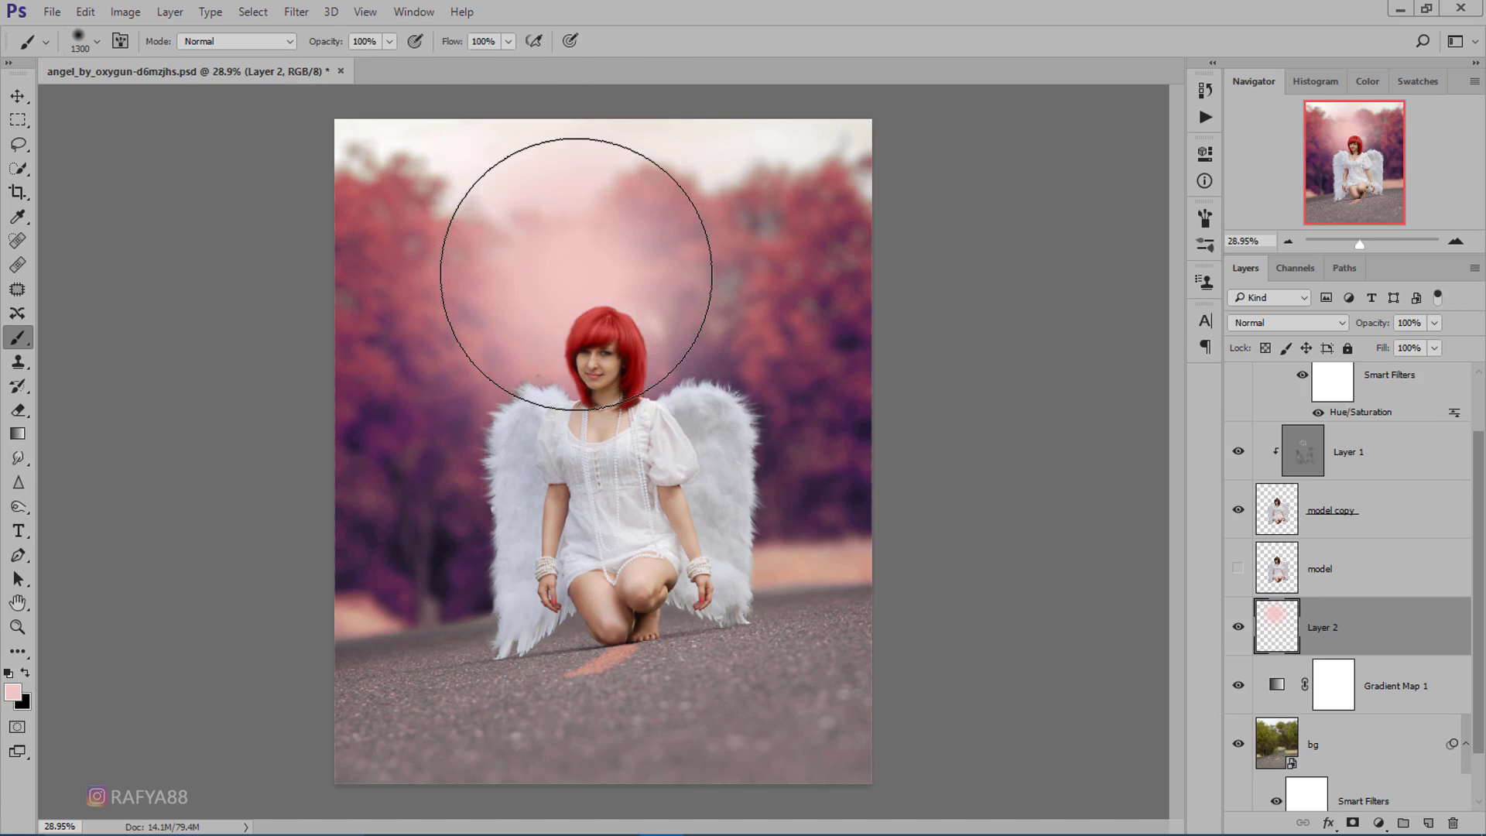
Blend the pink glow in Hard Light and scale it to about 146%.
click(1297, 325)
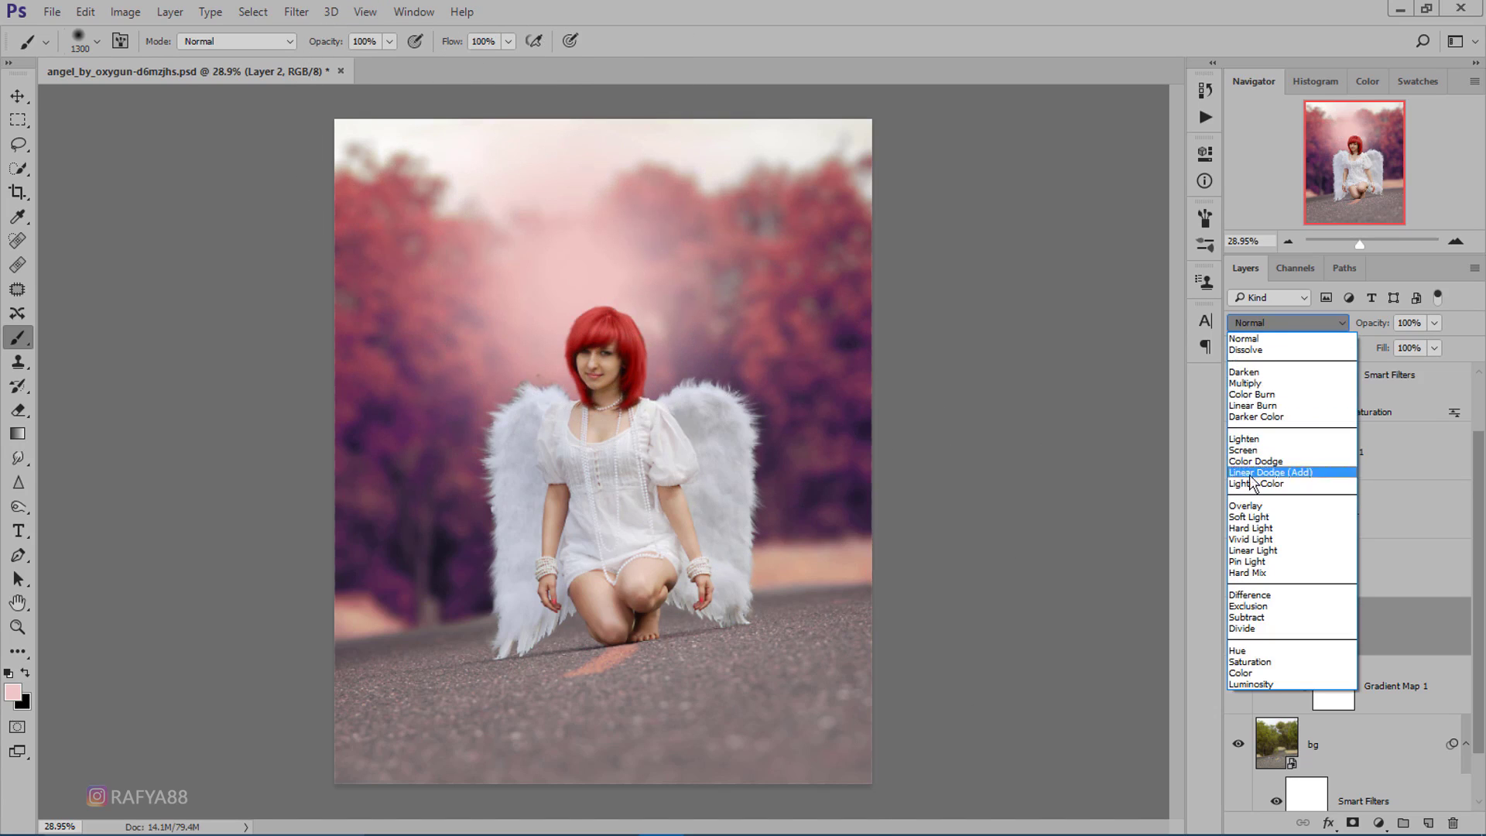
click(1320, 529)
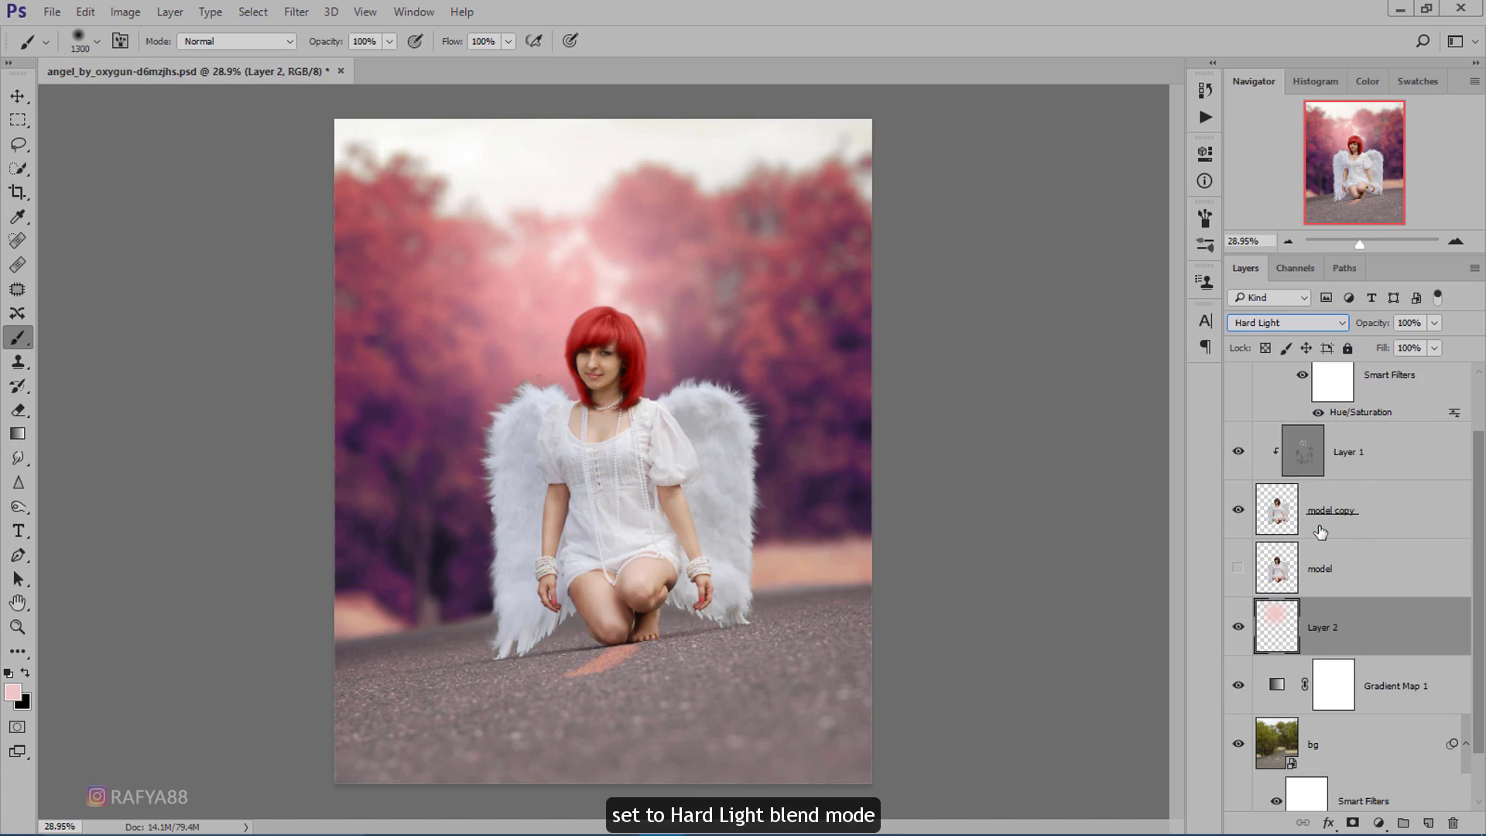
key(ctrl+t)
drag(722, 326, 717, 240)
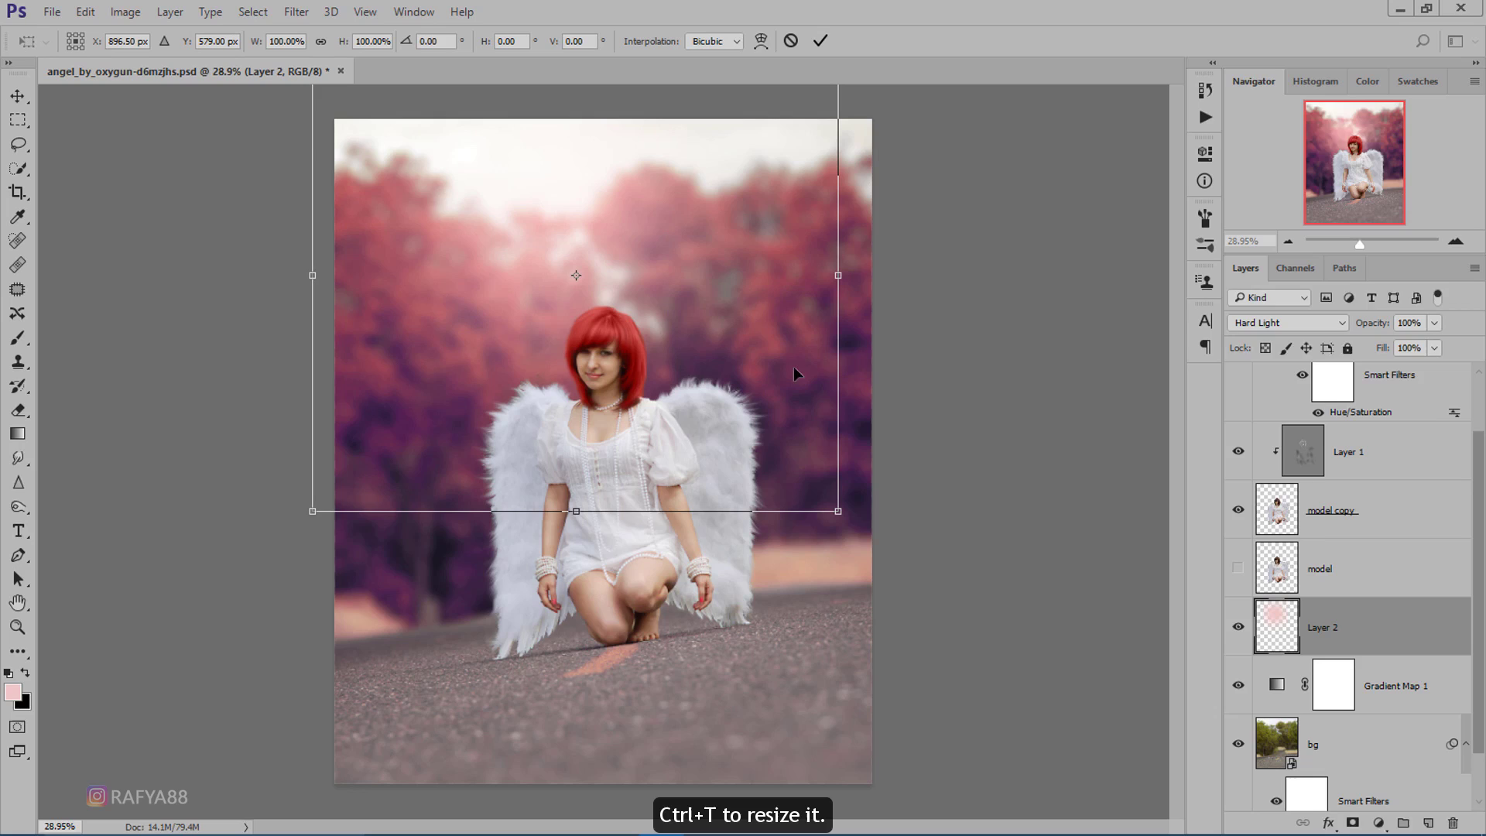
drag(844, 505, 965, 613)
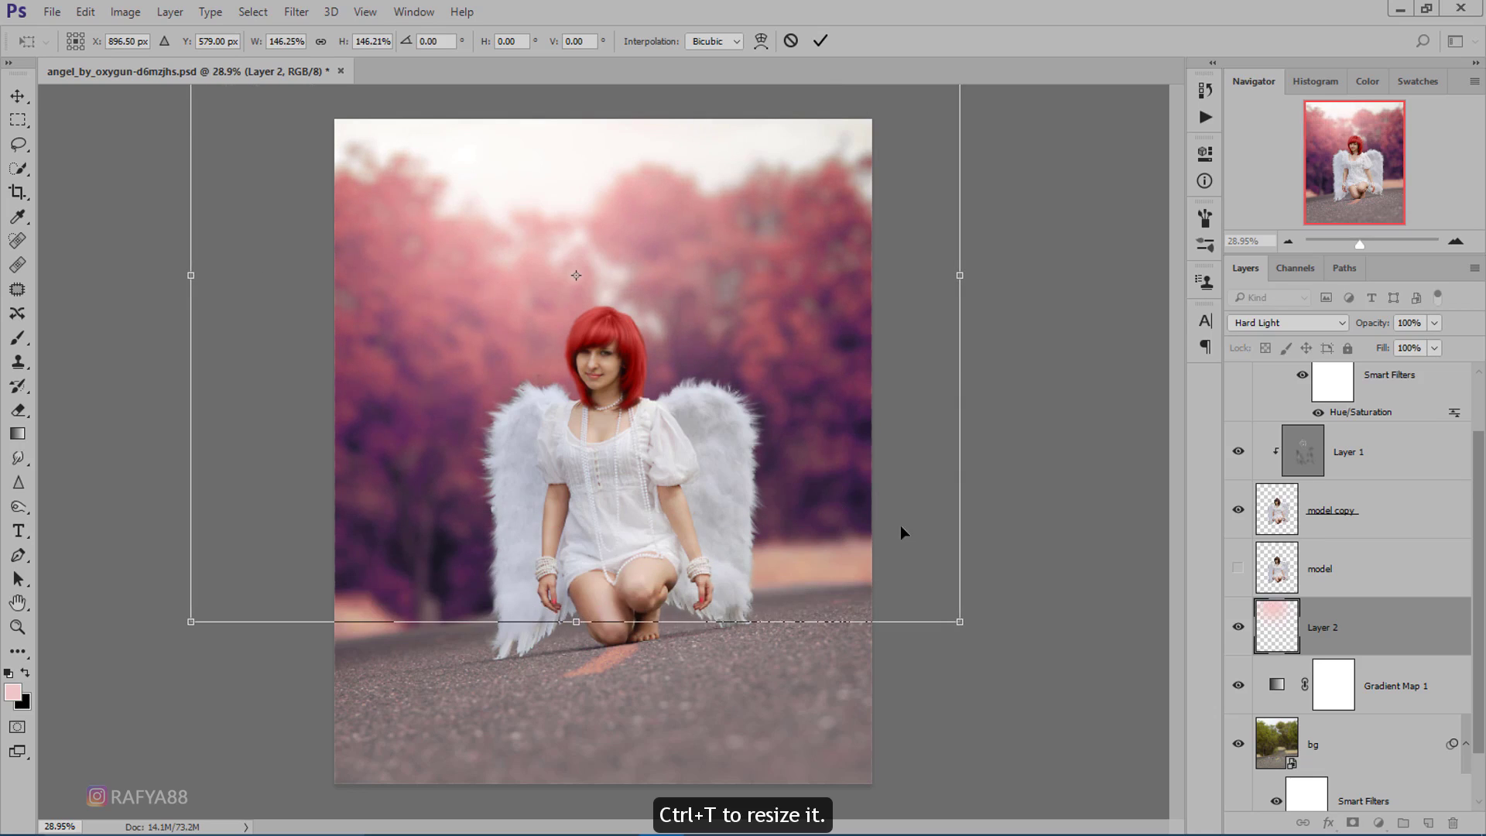
drag(896, 534, 920, 525)
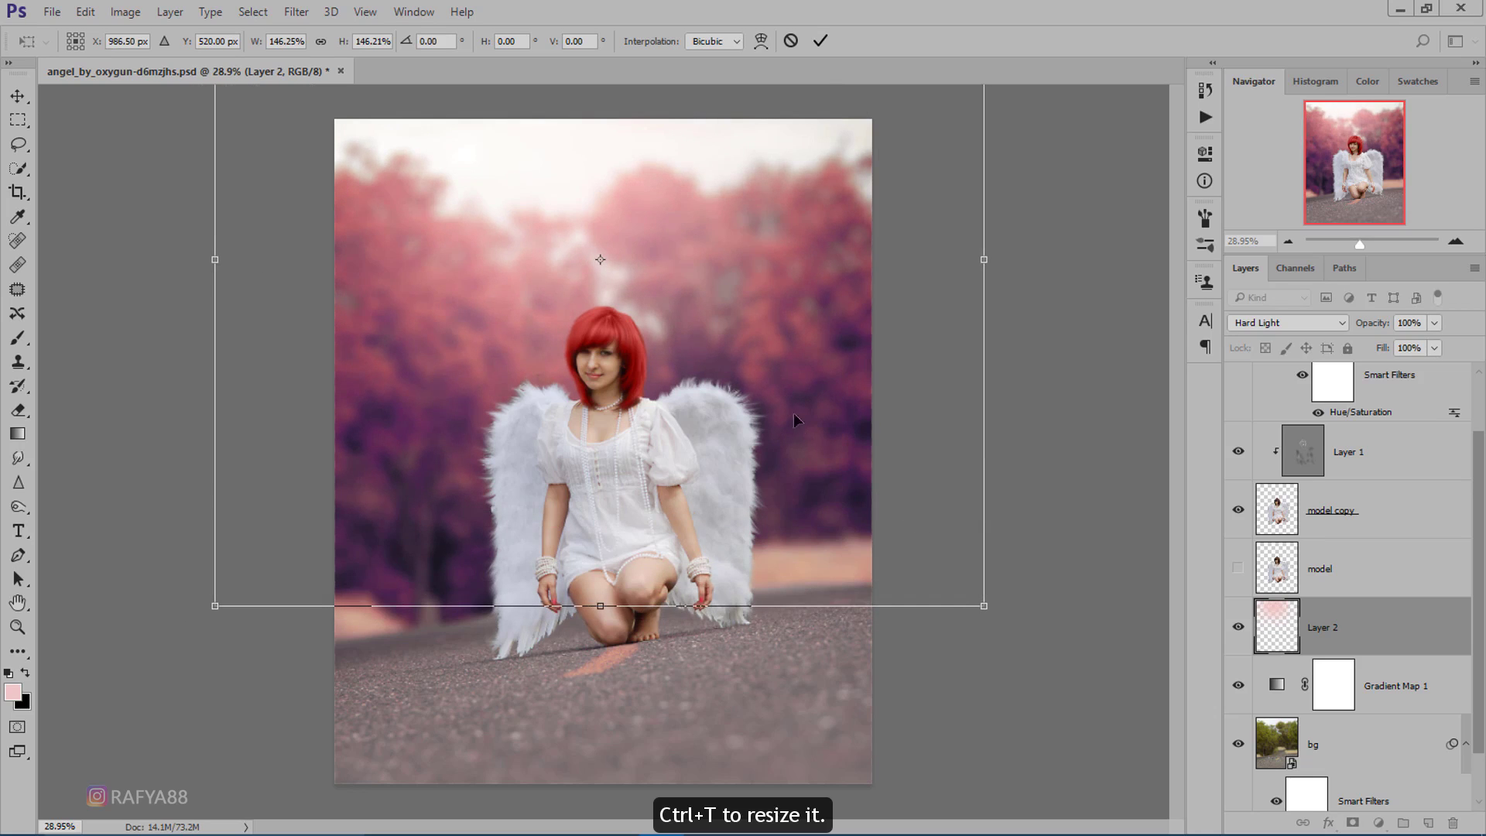
click(819, 42)
Paint more pink light across the sky's top and lower the layer to 88% opacity.
key(b)
scroll(673, 236, down, 3)
scroll(639, 288, down, 2)
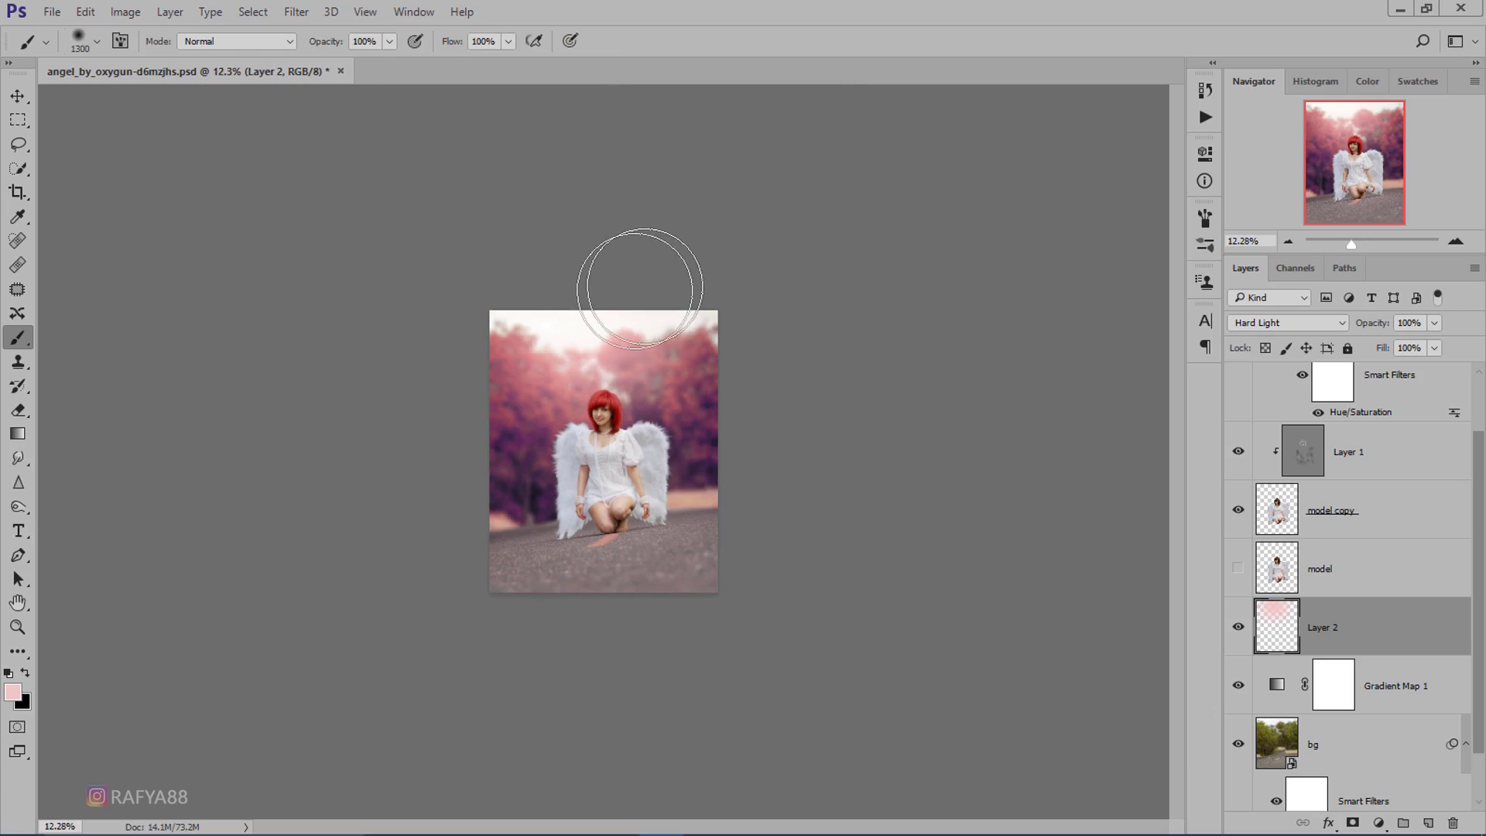
scroll(615, 292, up, 2)
scroll(611, 278, up, 1)
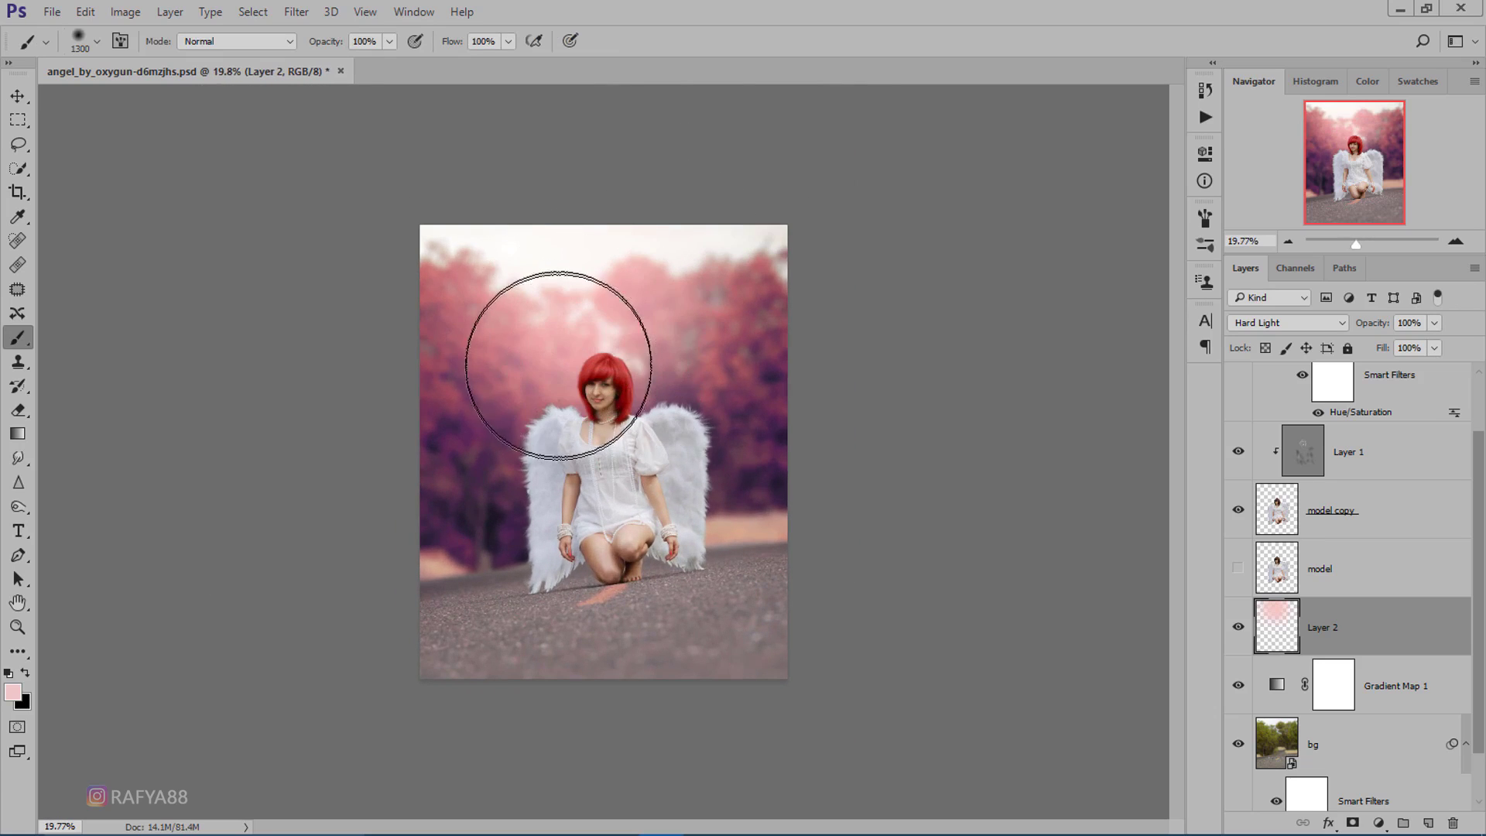
mouse_move(513, 292)
mouse_down()
mouse_move(421, 286)
mouse_move(634, 281)
mouse_move(764, 249)
mouse_move(604, 225)
mouse_up()
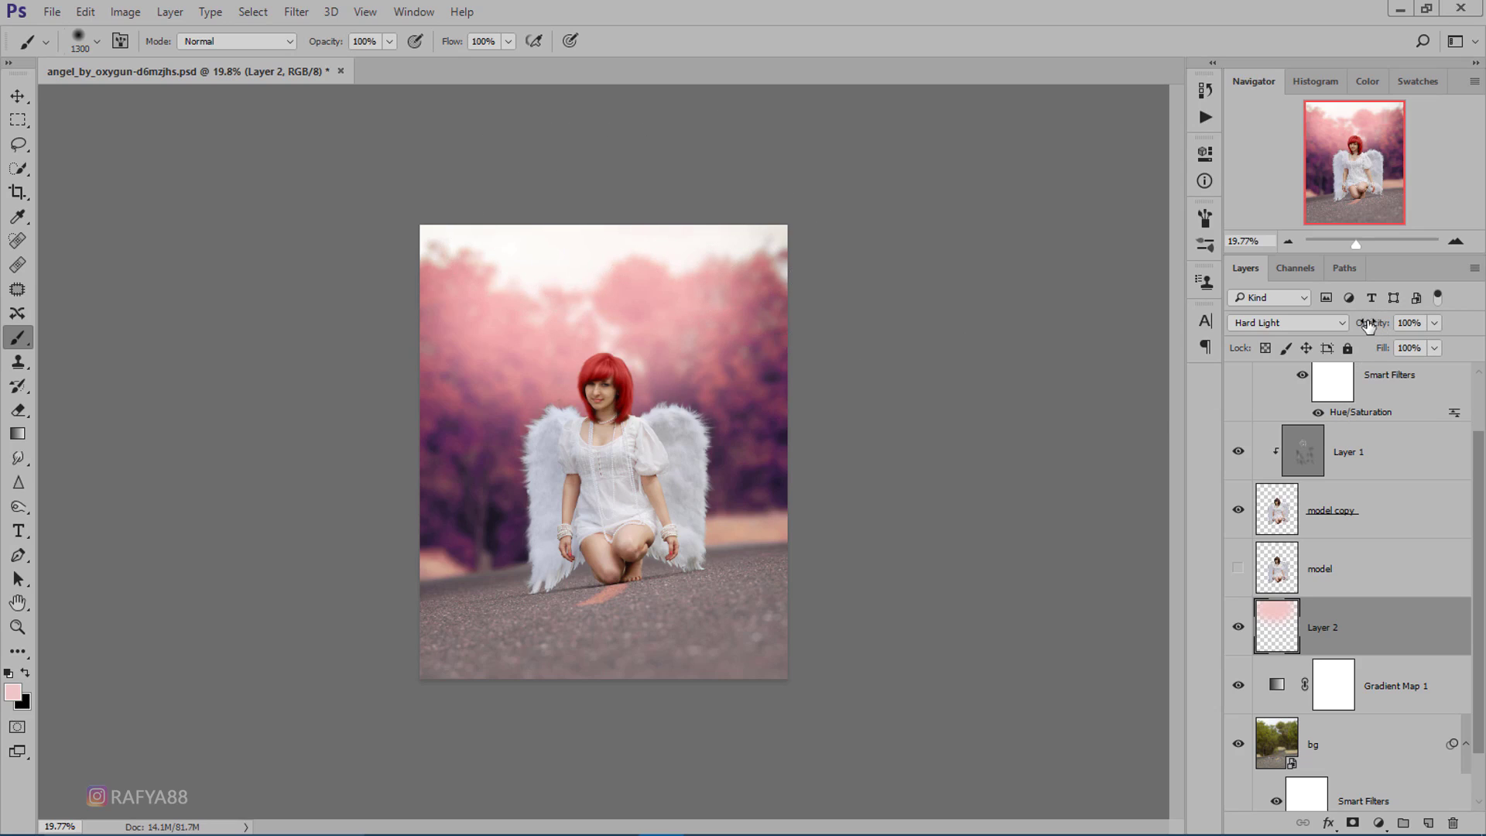
drag(1356, 320, 1347, 326)
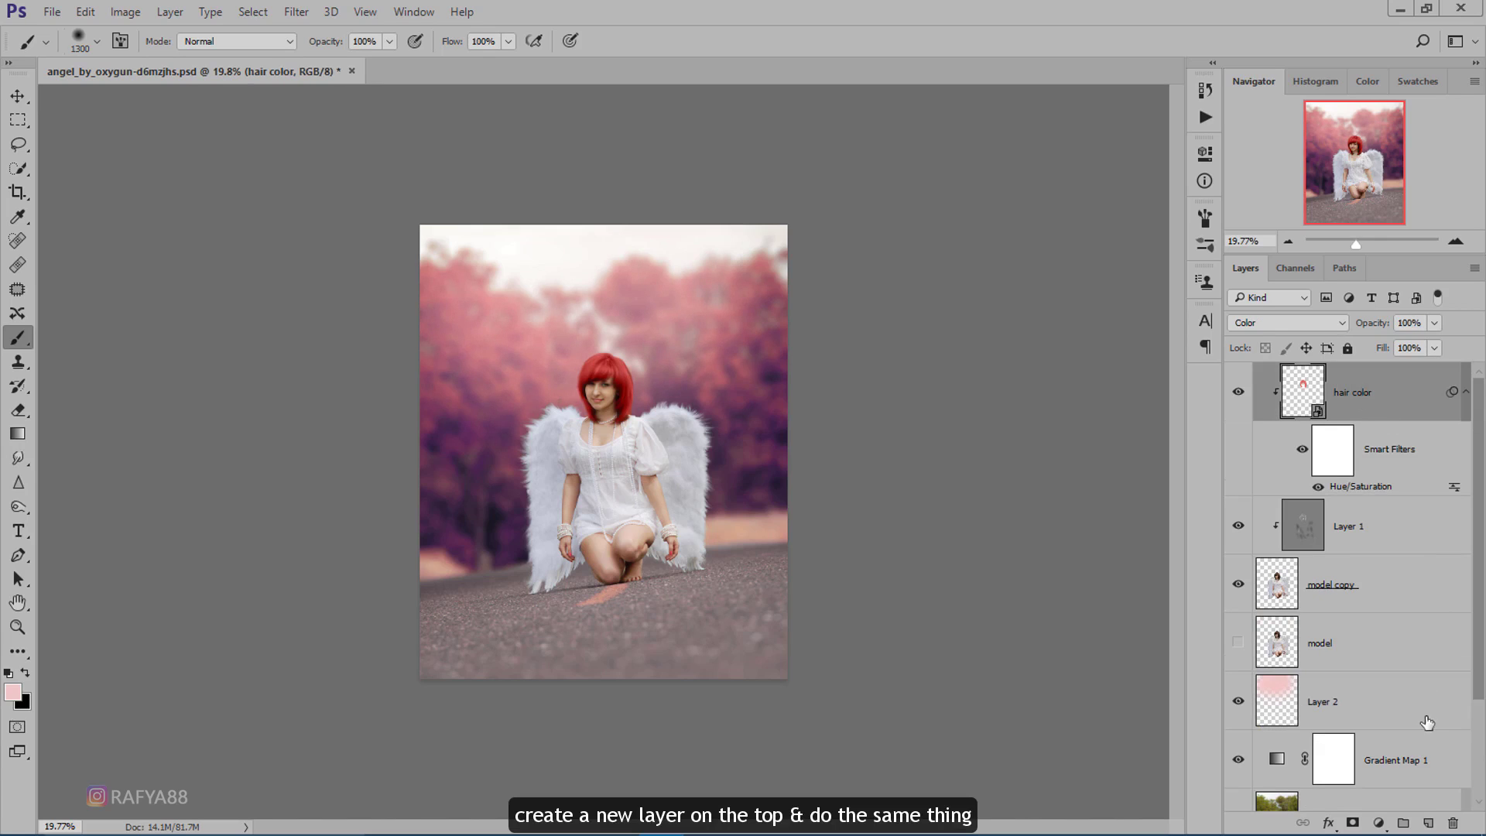
Paint a pink glow at the top centre on a new top layer set to Screen.
click(1429, 825)
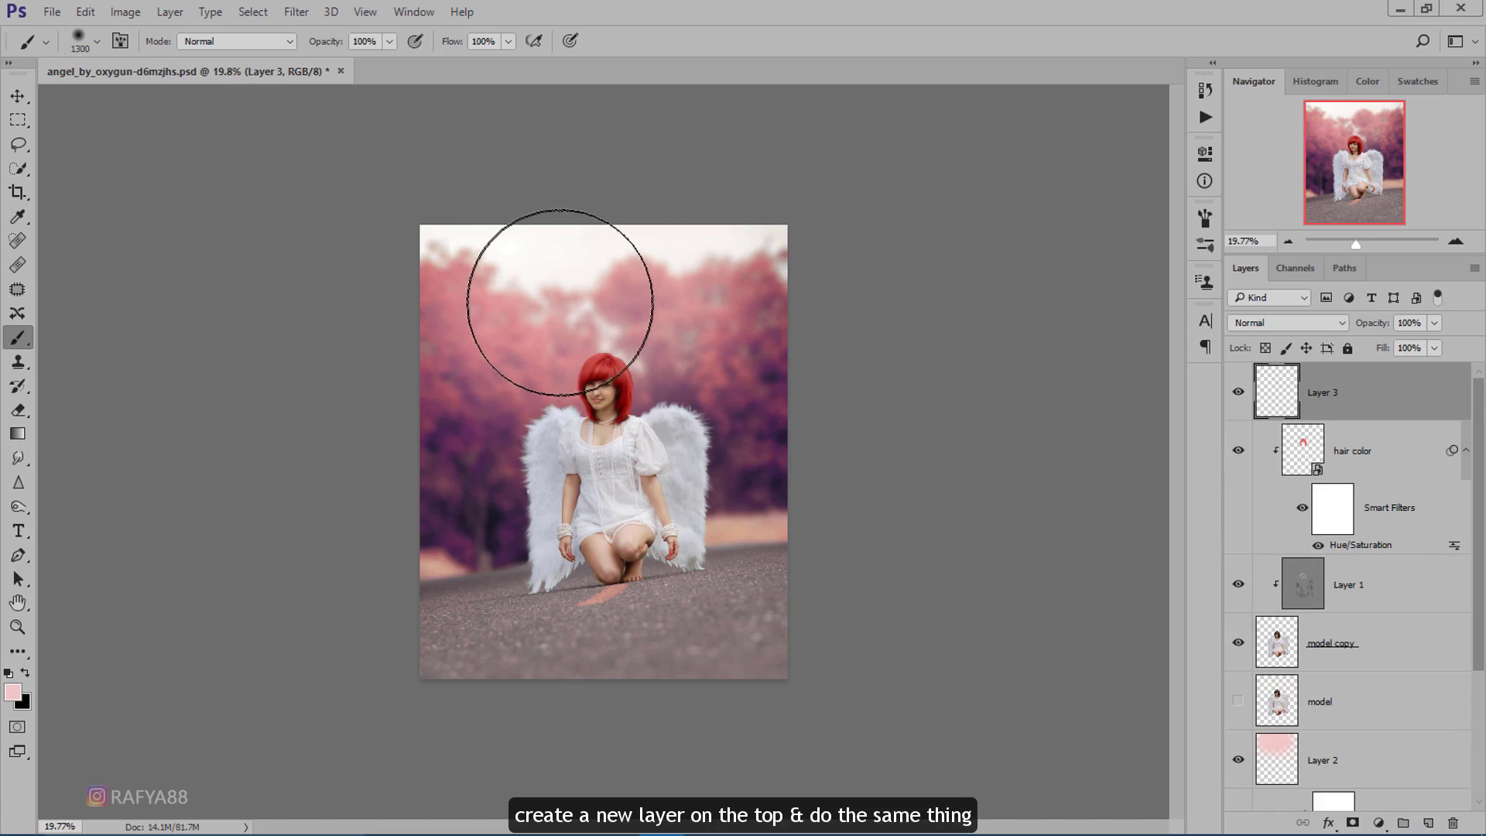
click(567, 302)
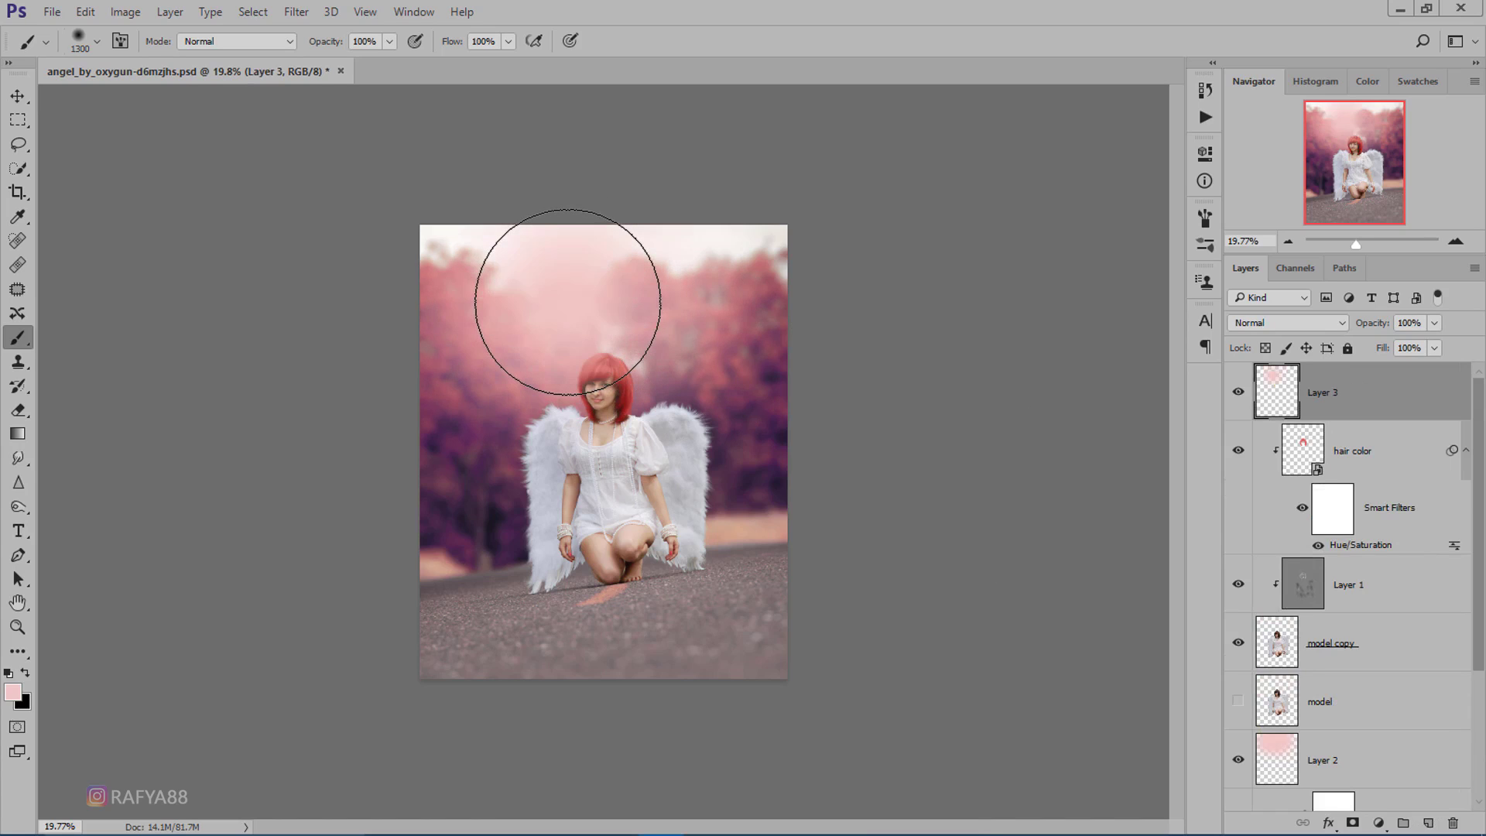
click(1272, 319)
click(1243, 450)
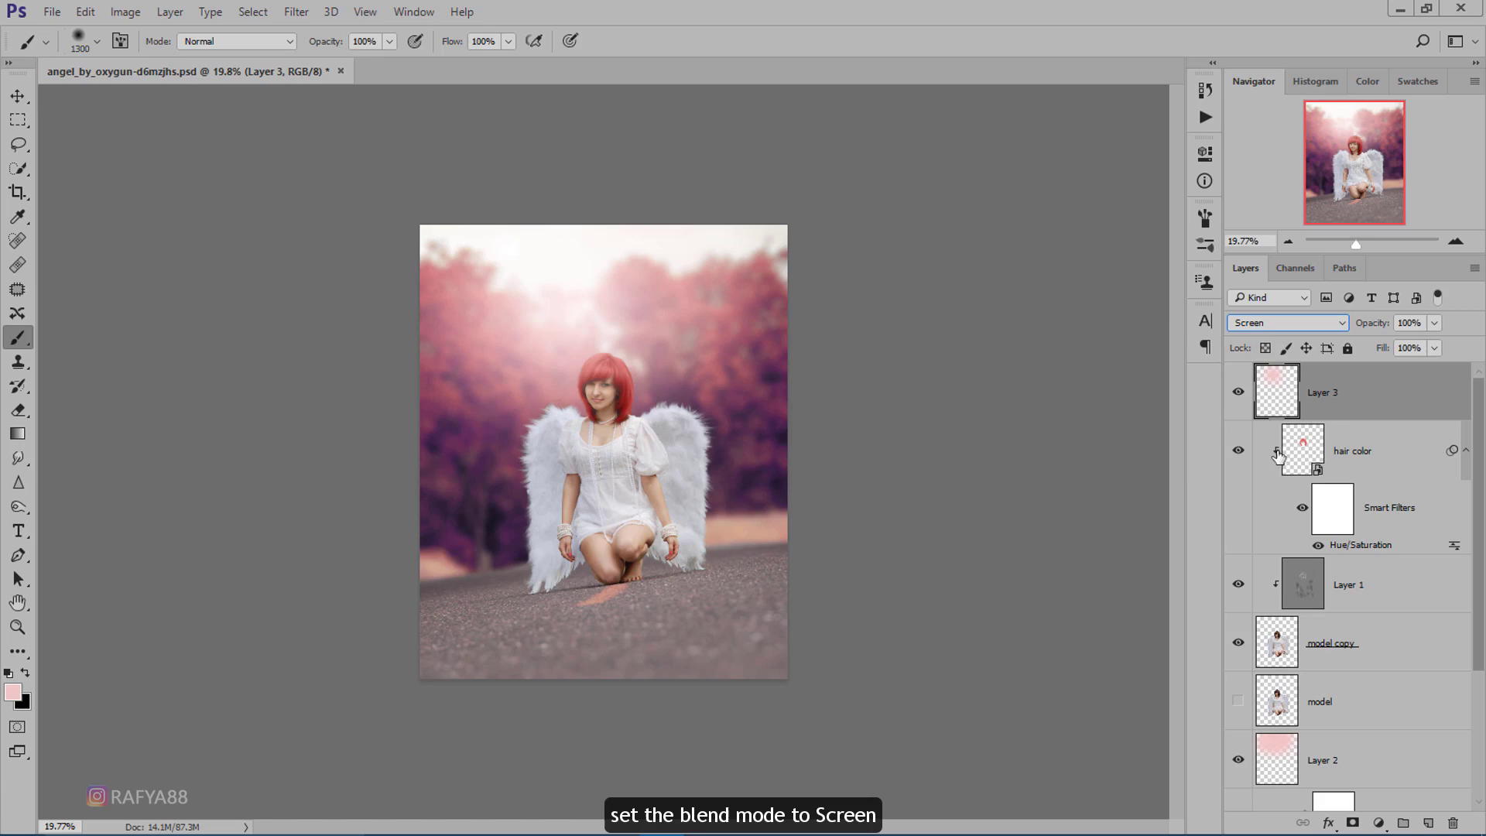
Enlarge the Screen glow to about 112% with Free Transform.
key(ctrl+t)
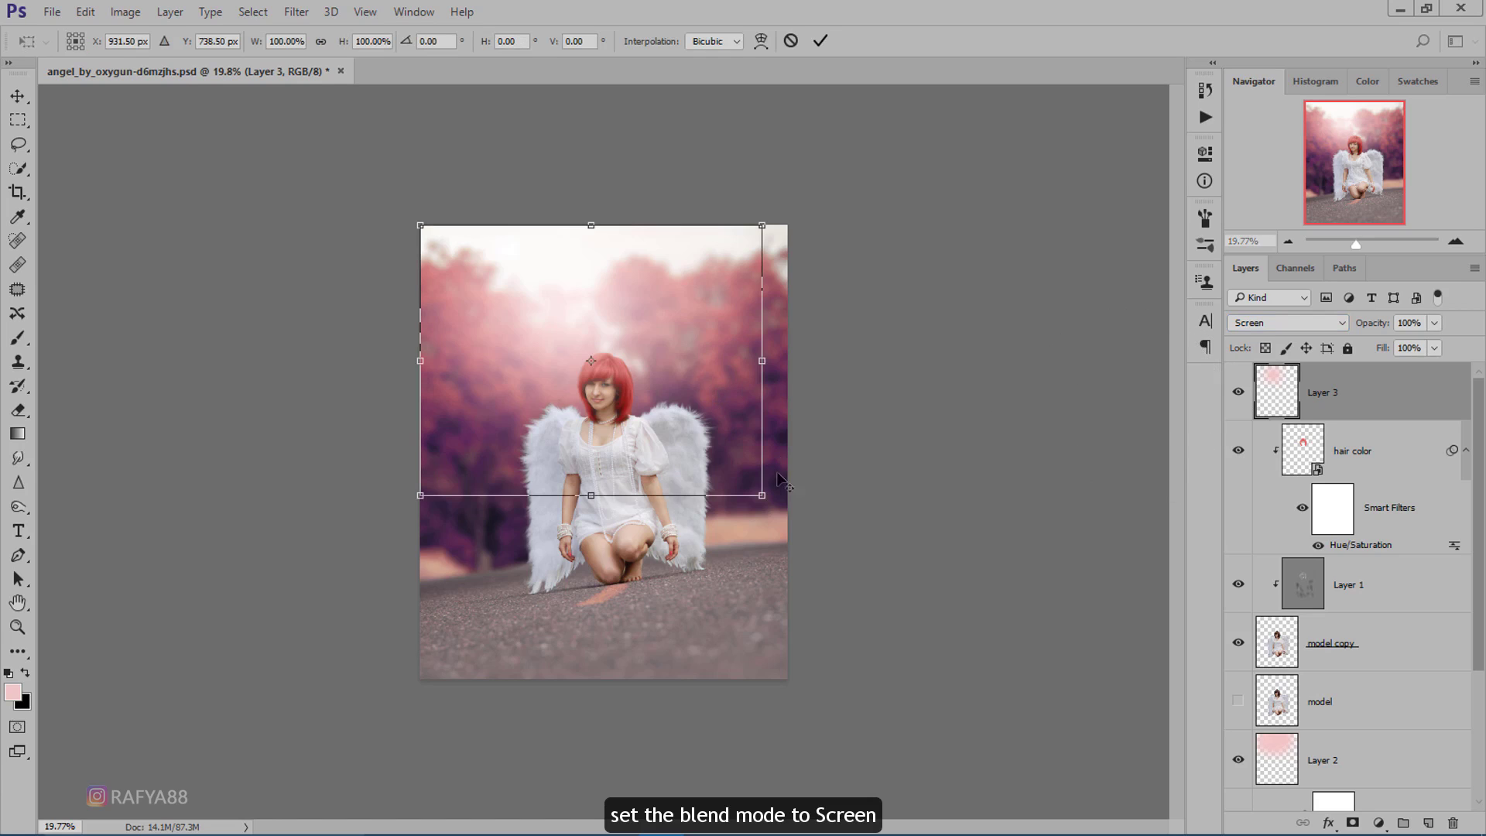
mouse_move(764, 495)
mouse_down()
mouse_move(804, 528)
mouse_move(715, 449)
mouse_up()
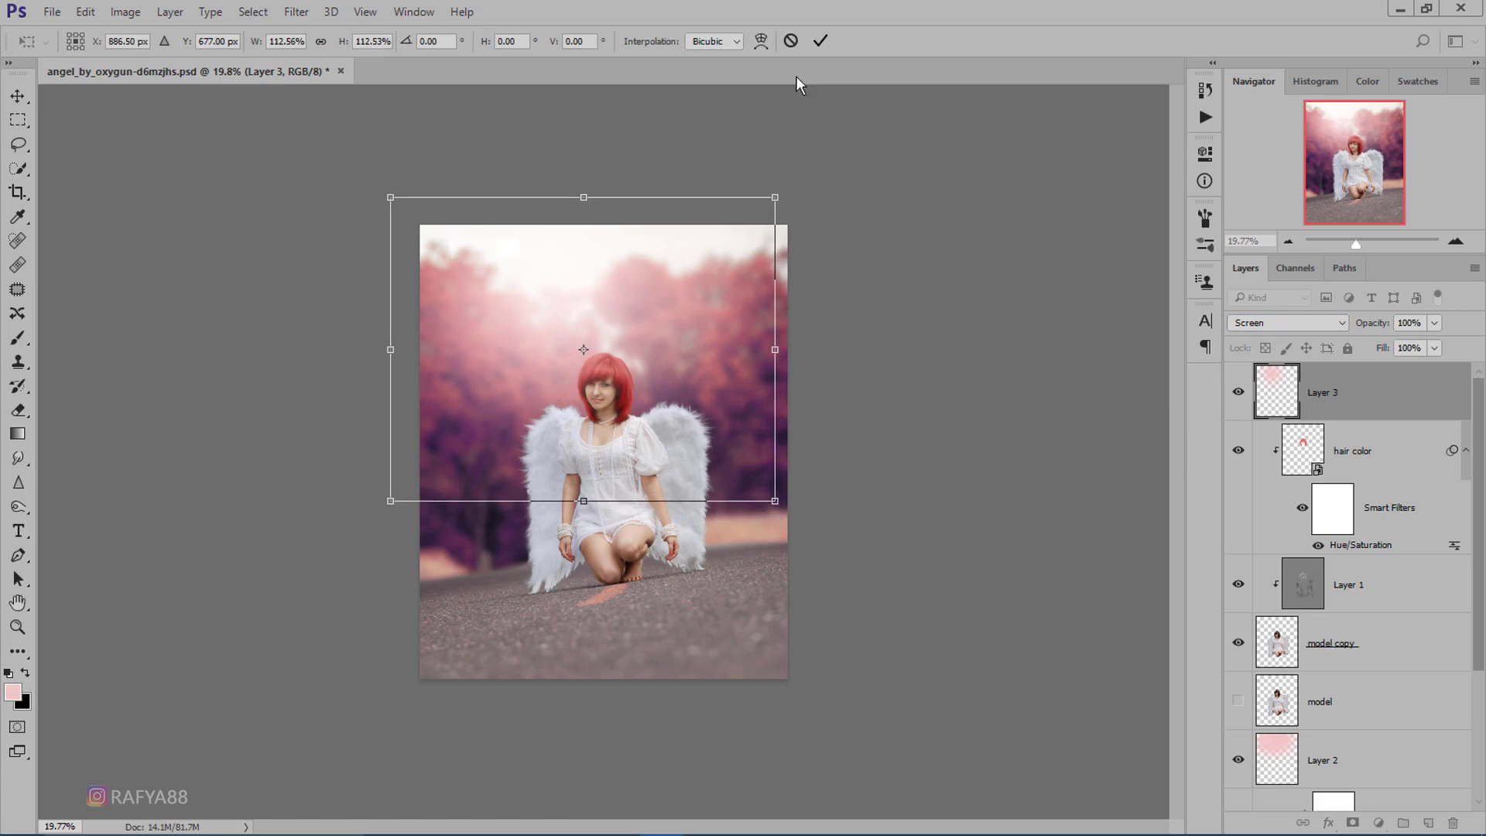
click(819, 43)
key(b)
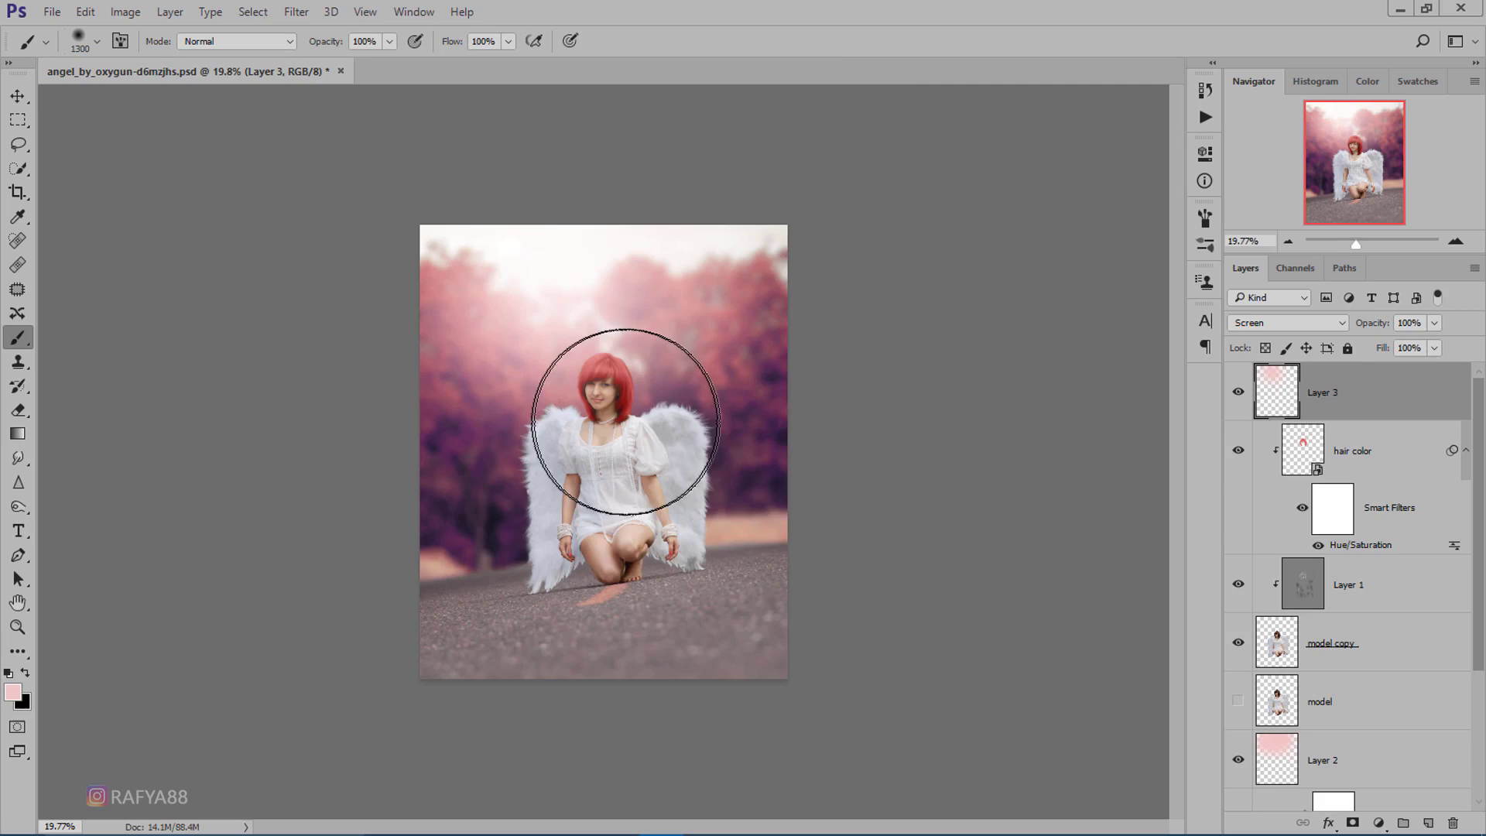
scroll(540, 381, up, 3)
scroll(539, 381, up, 2)
scroll(518, 340, up, 2)
scroll(519, 340, up, 2)
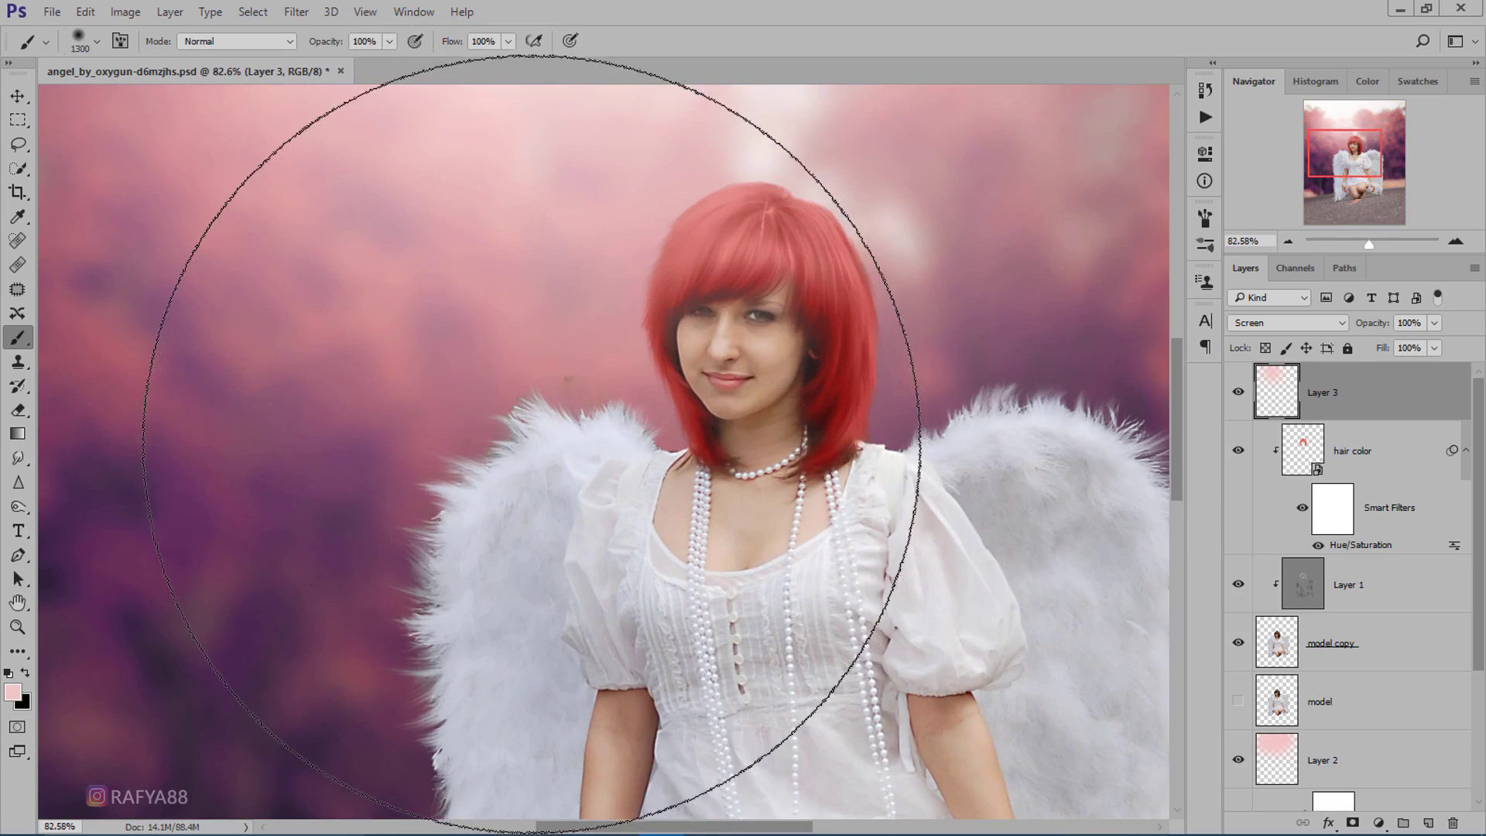
click(1387, 646)
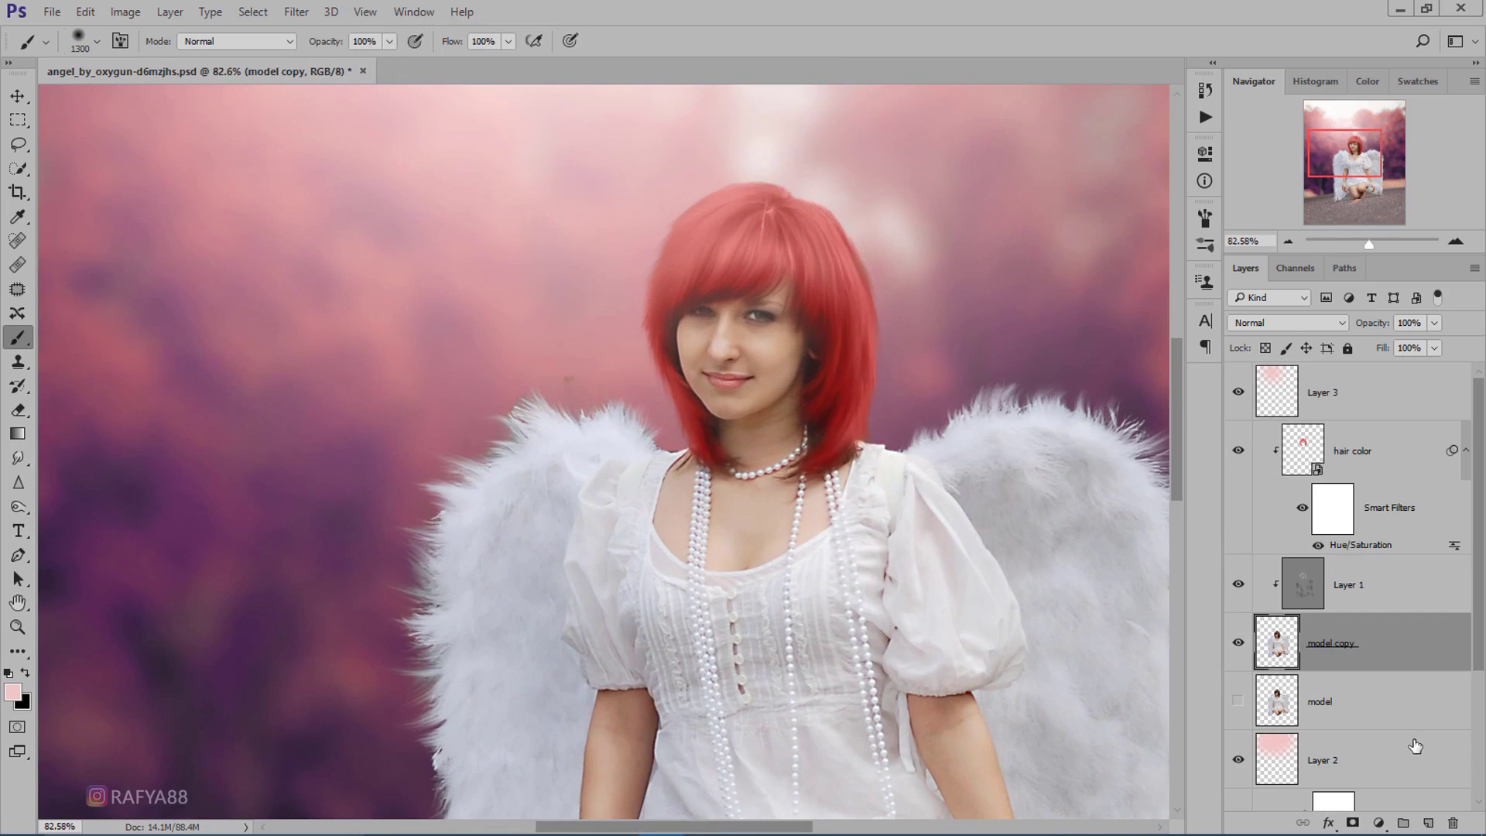
Add a layer clipped above model copy, with white foreground and a 77 px brush.
click(1426, 824)
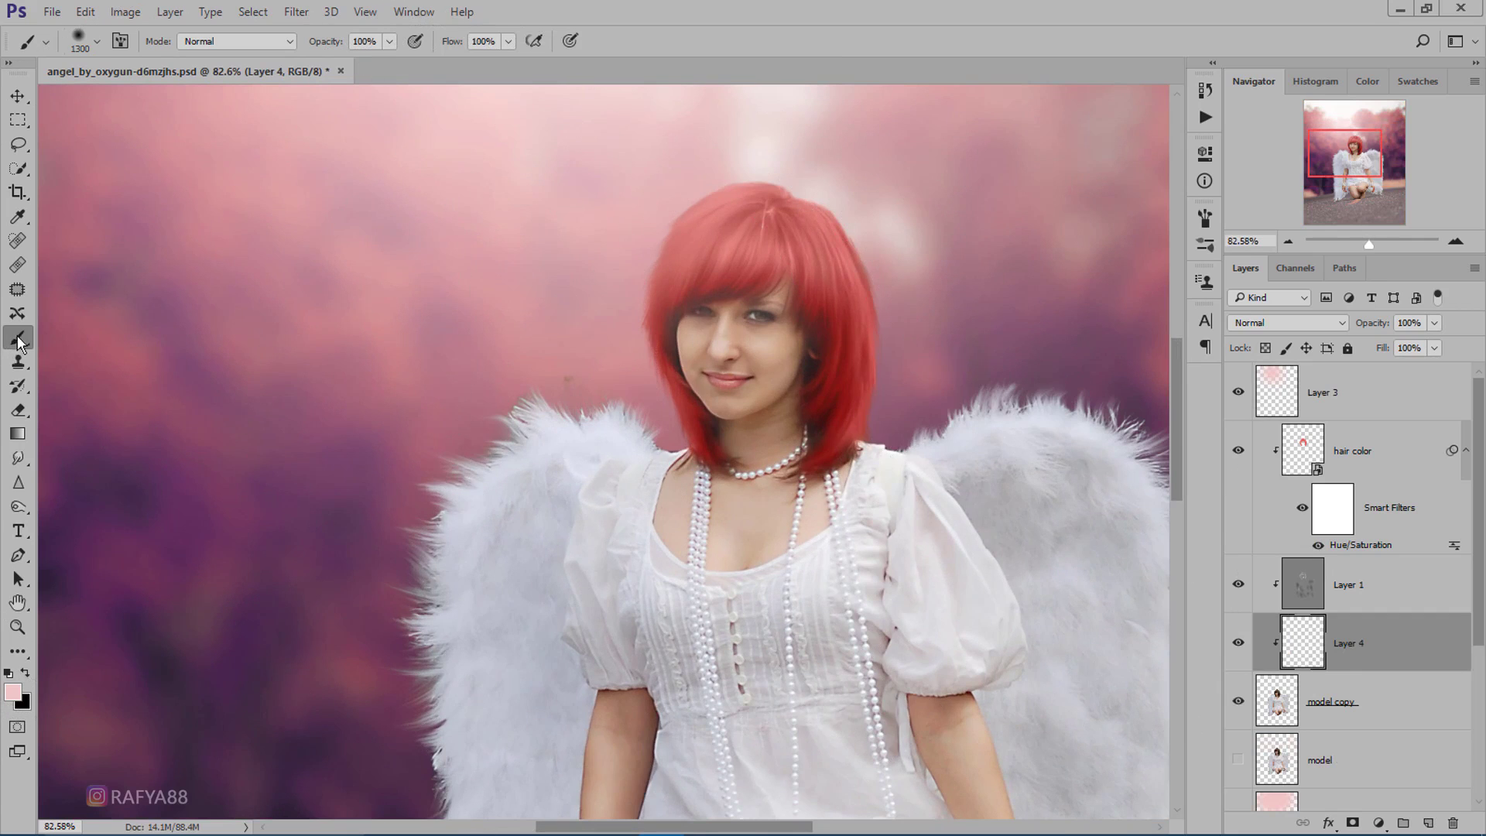
click(8, 672)
right_click(636, 329)
drag(755, 373, 780, 380)
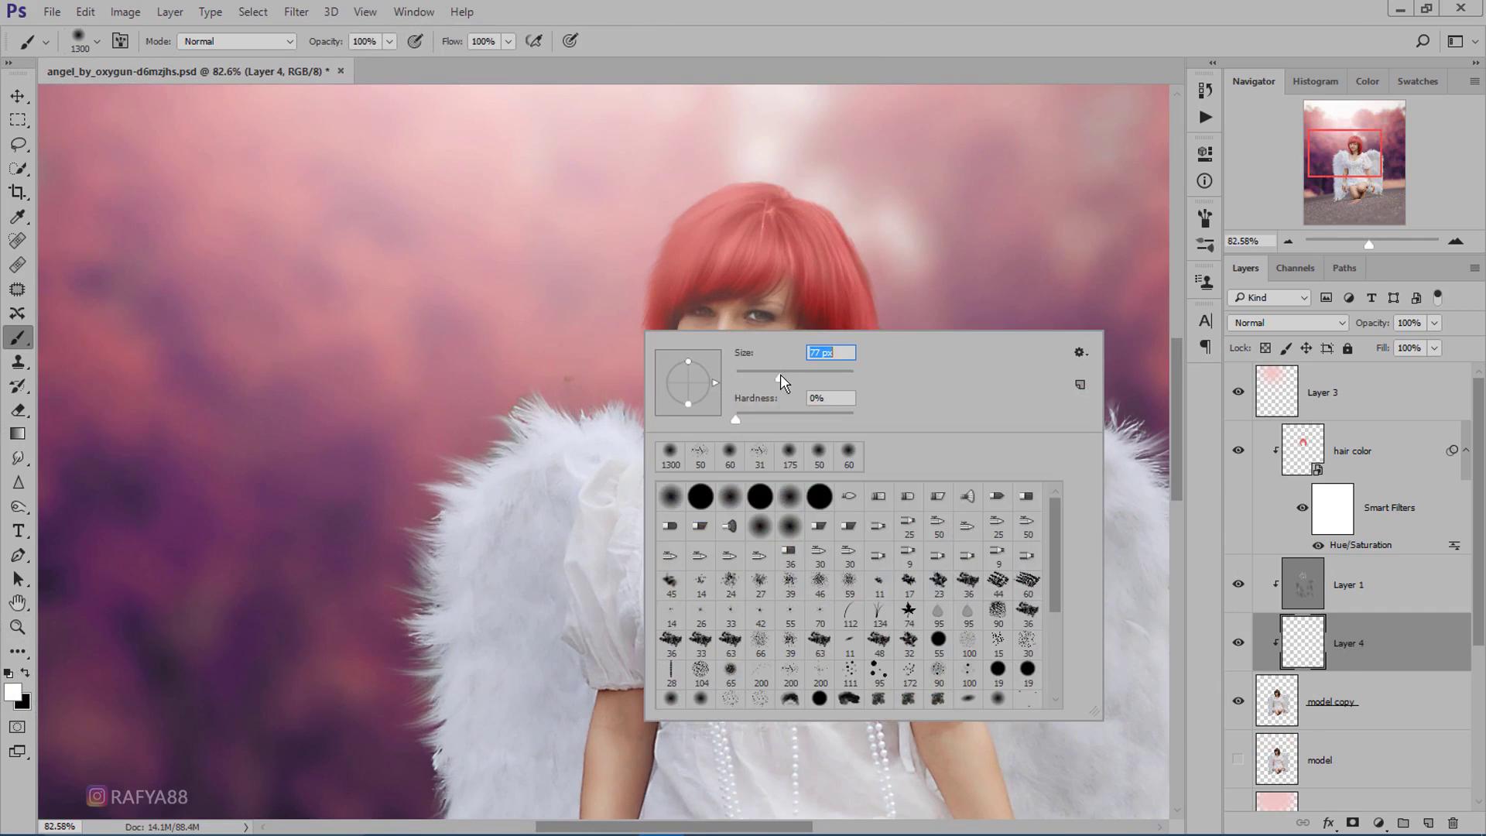
click(549, 406)
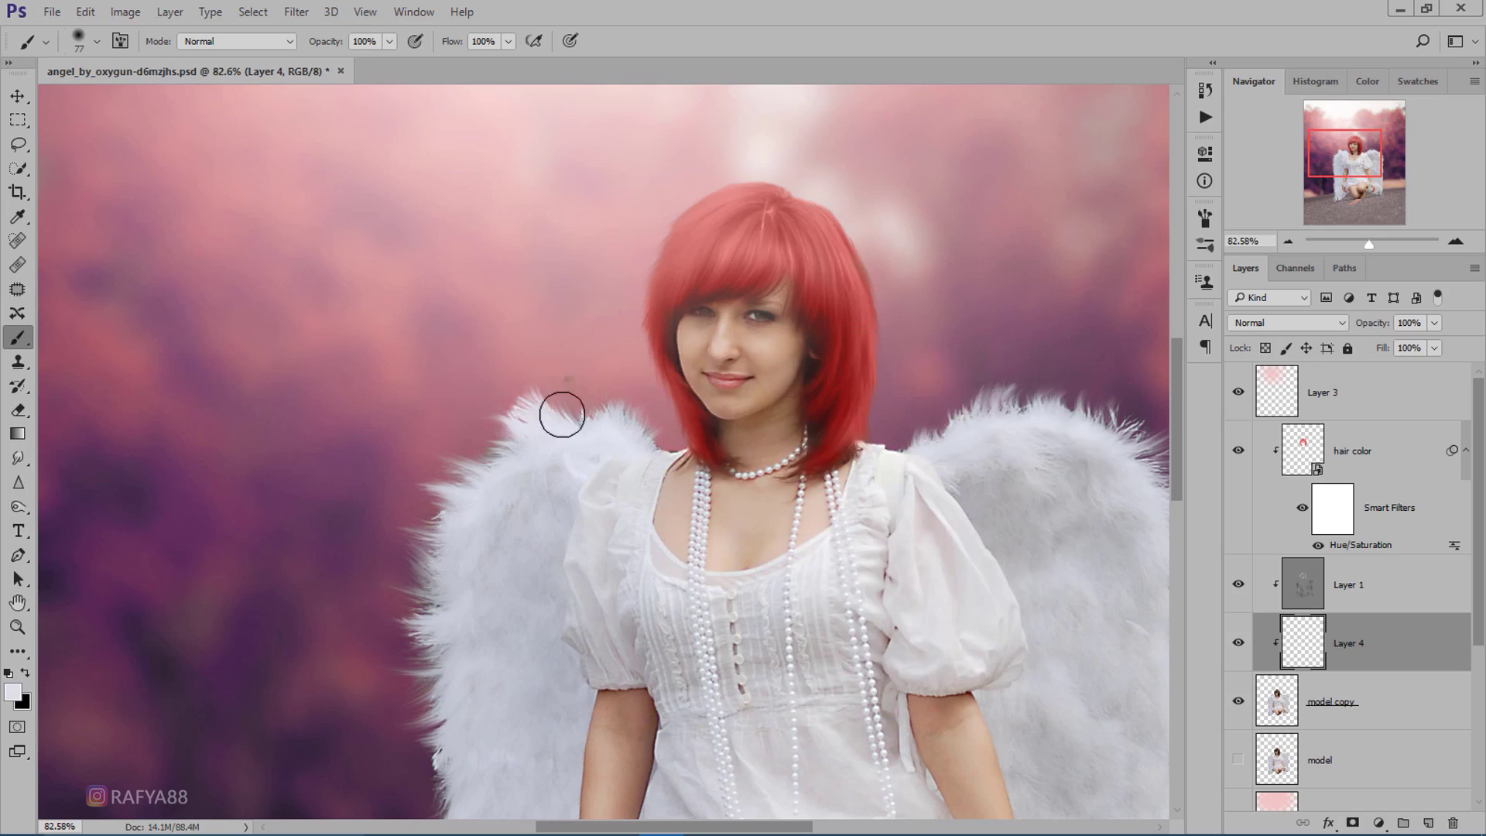
Paint white light along the left wing's feathers and set the layer to 98% opacity.
mouse_move(561, 414)
mouse_down()
mouse_move(515, 464)
mouse_move(381, 503)
mouse_up()
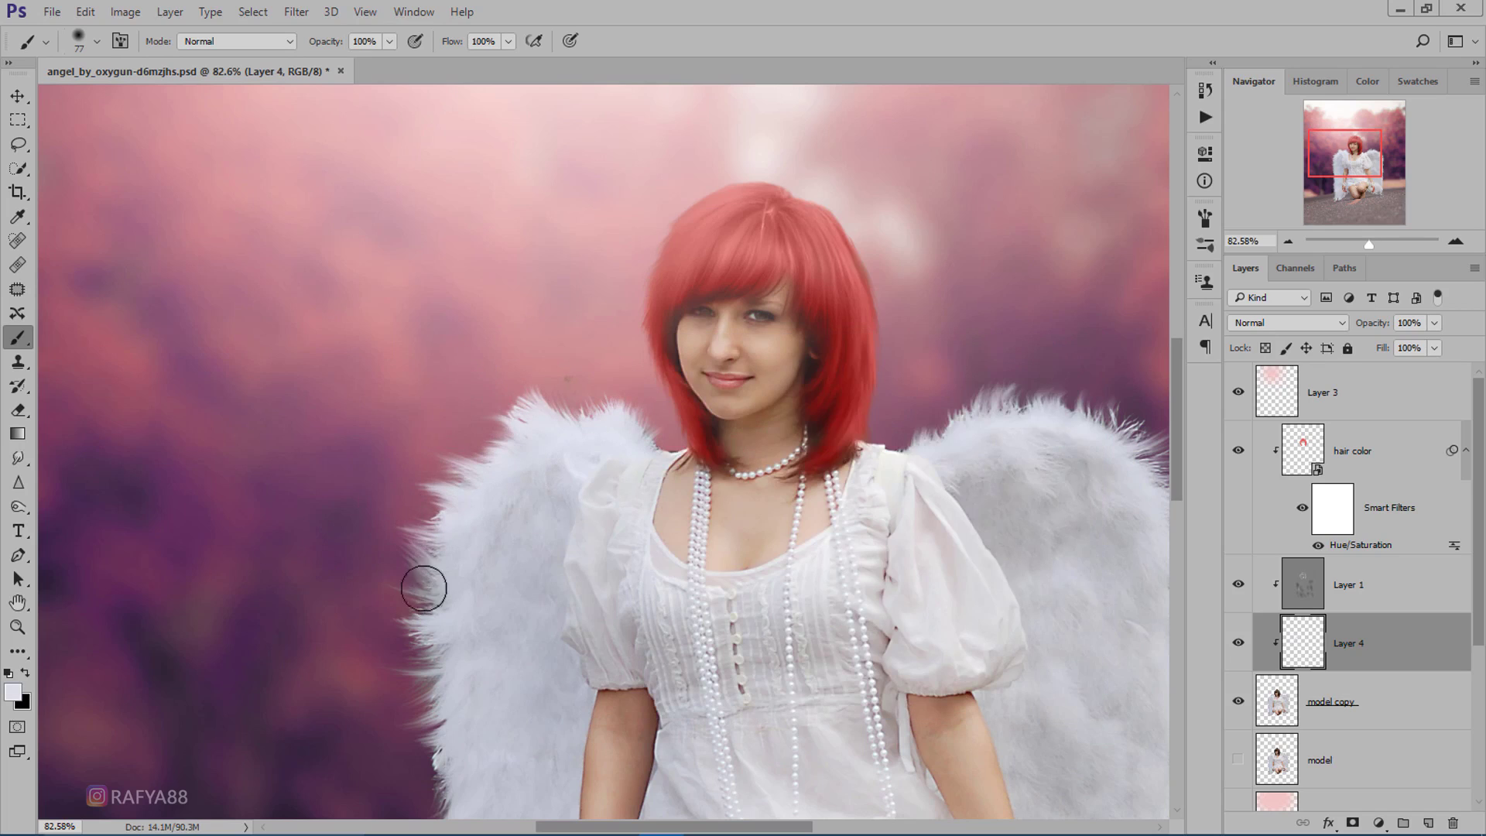
scroll(477, 599, down, 3)
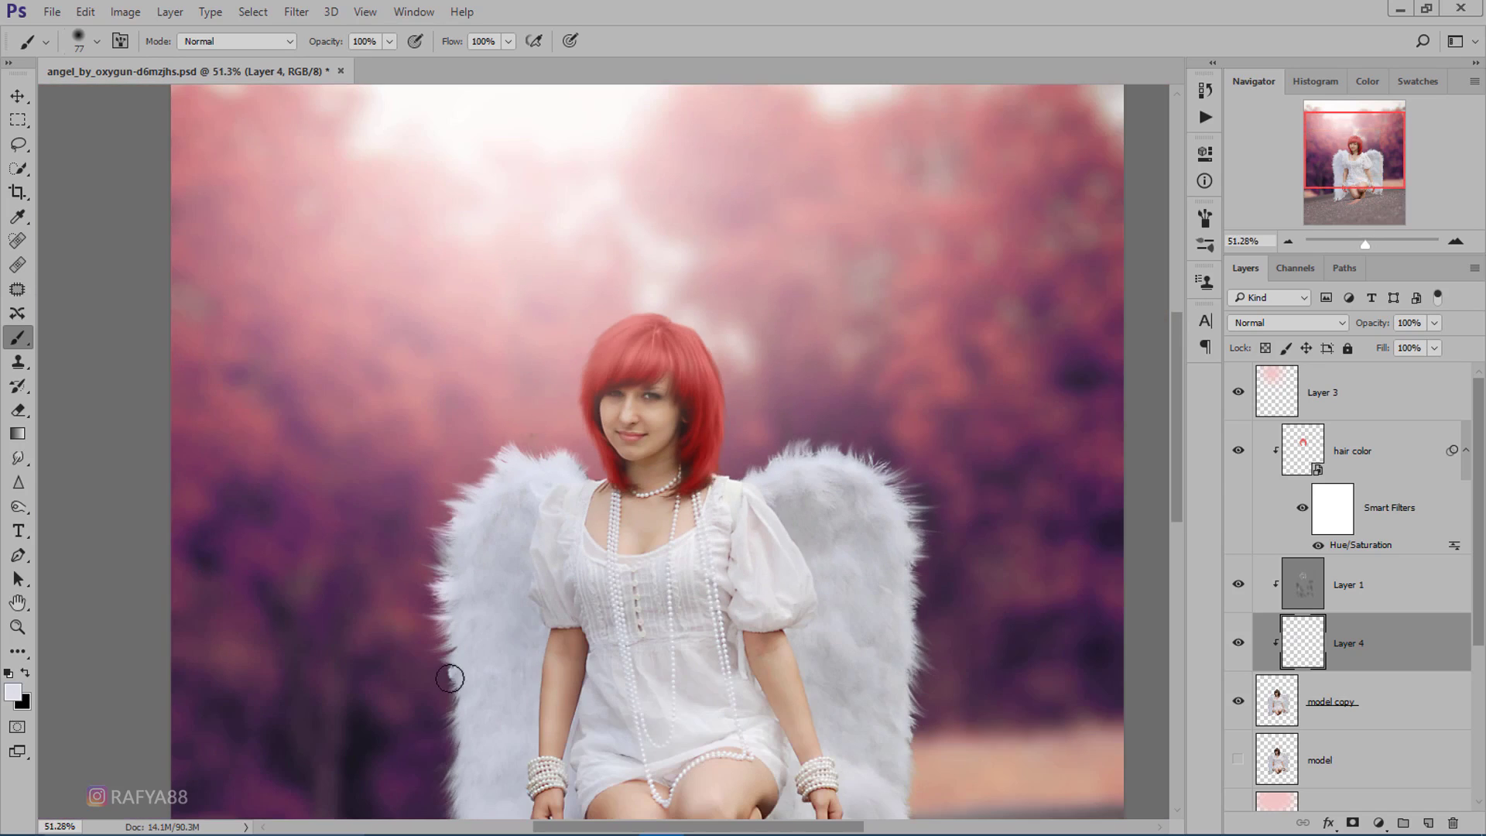
scroll(809, 483, up, 2)
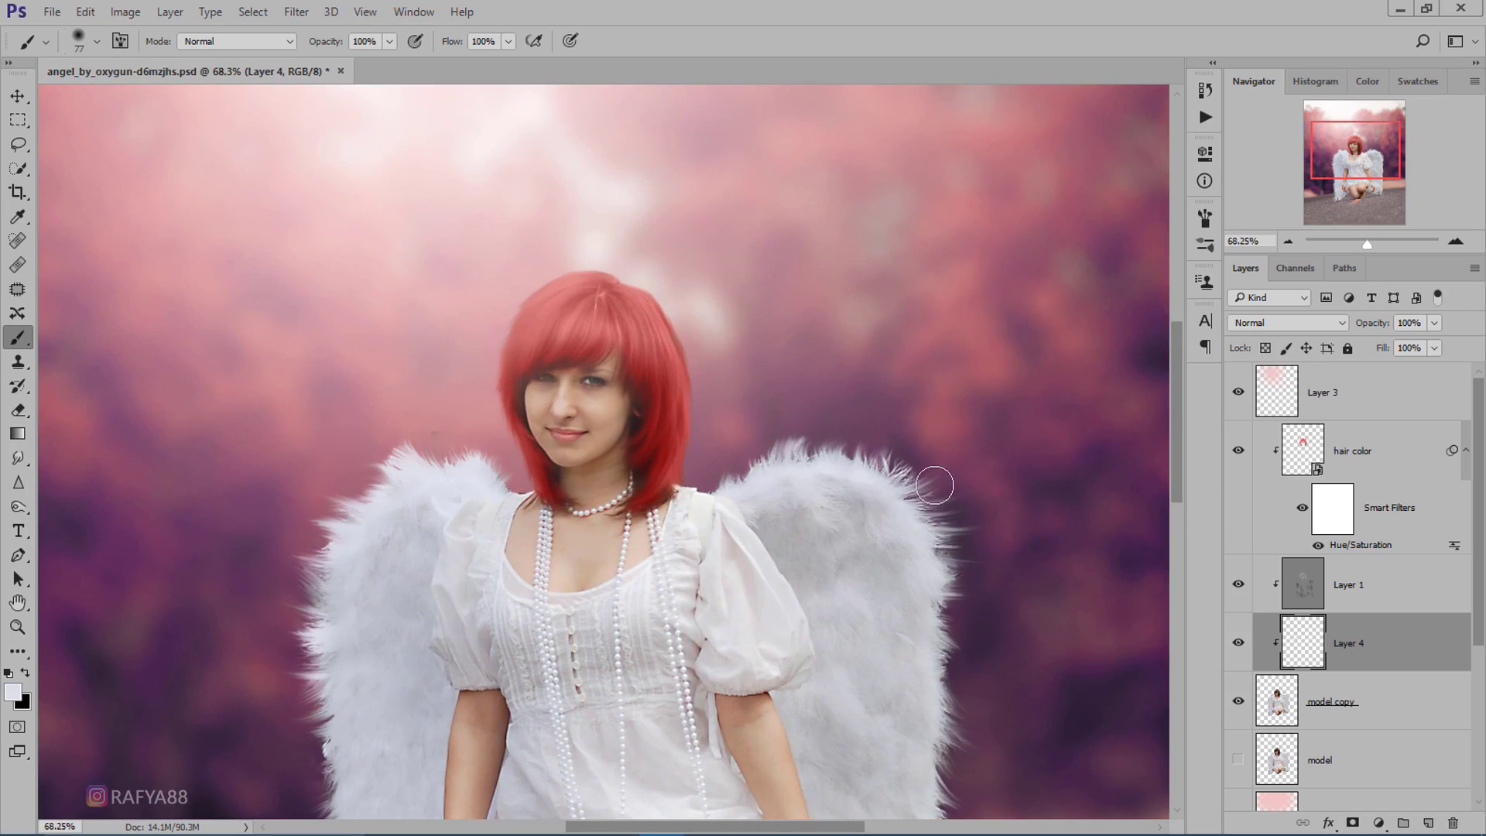
scroll(693, 372, down, 1)
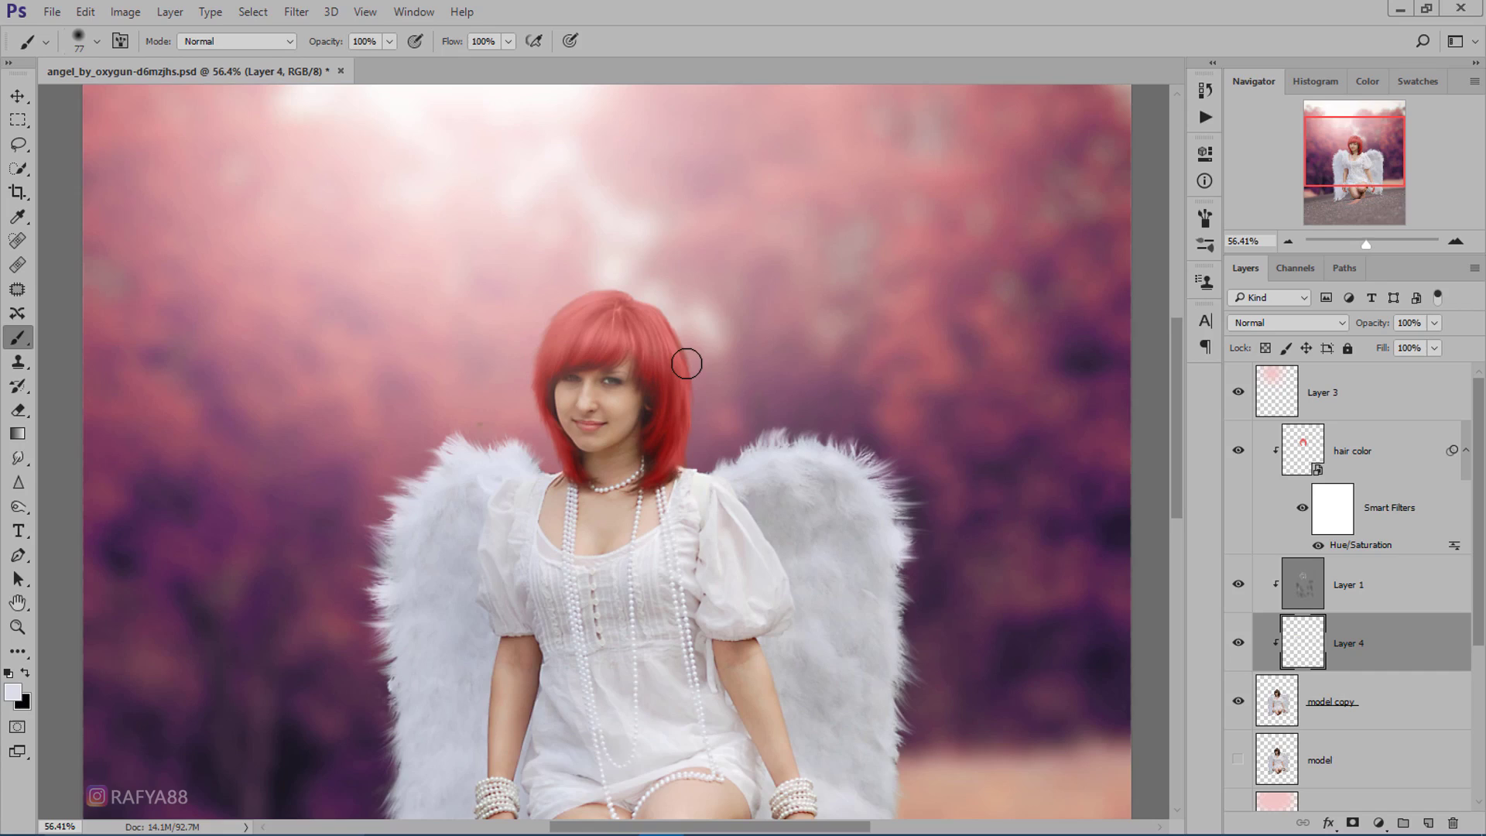
scroll(688, 360, down, 2)
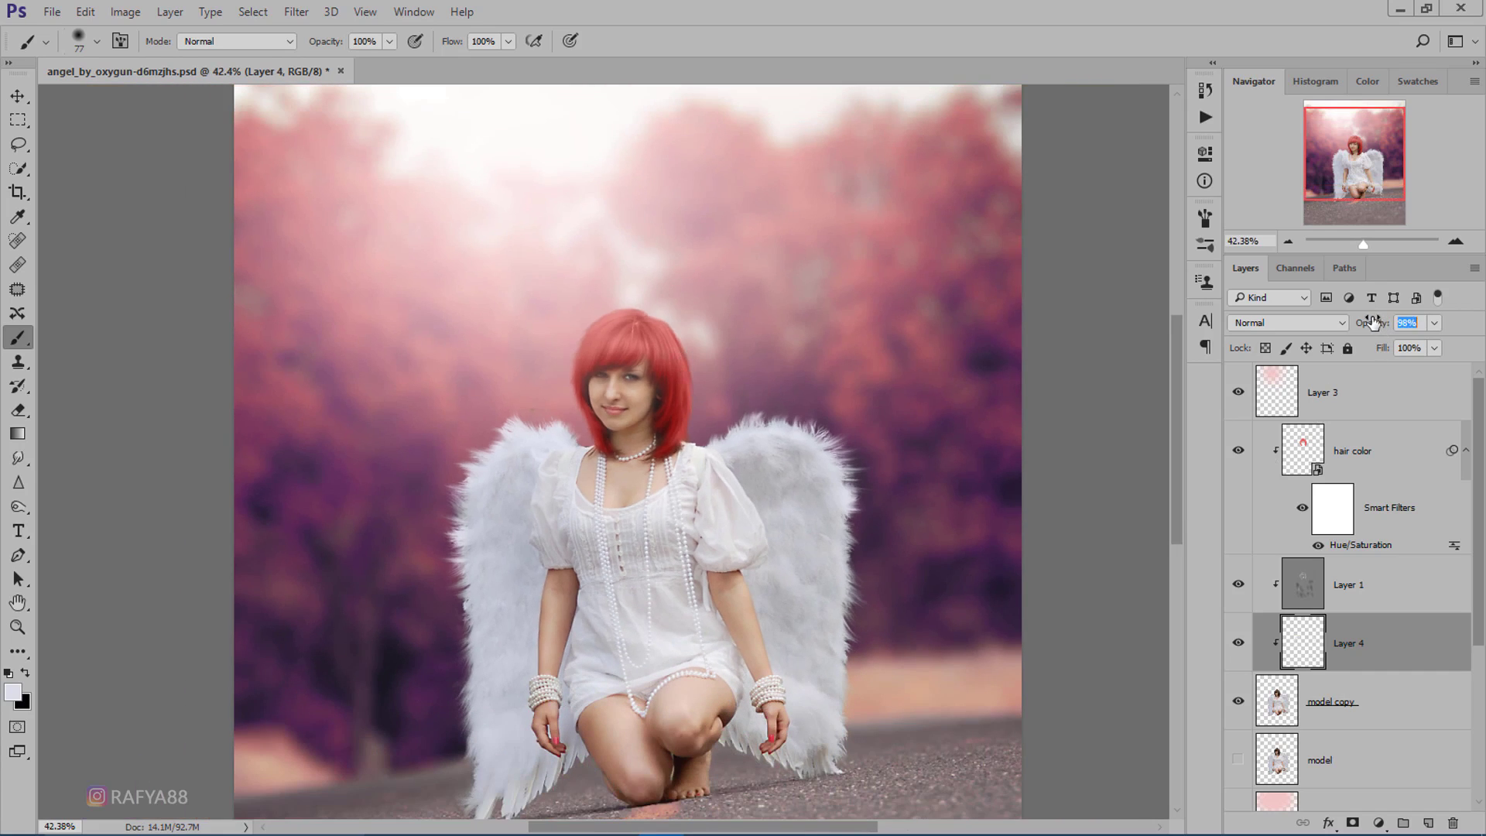
click(1241, 644)
scroll(778, 414, down, 1)
scroll(779, 414, down, 1)
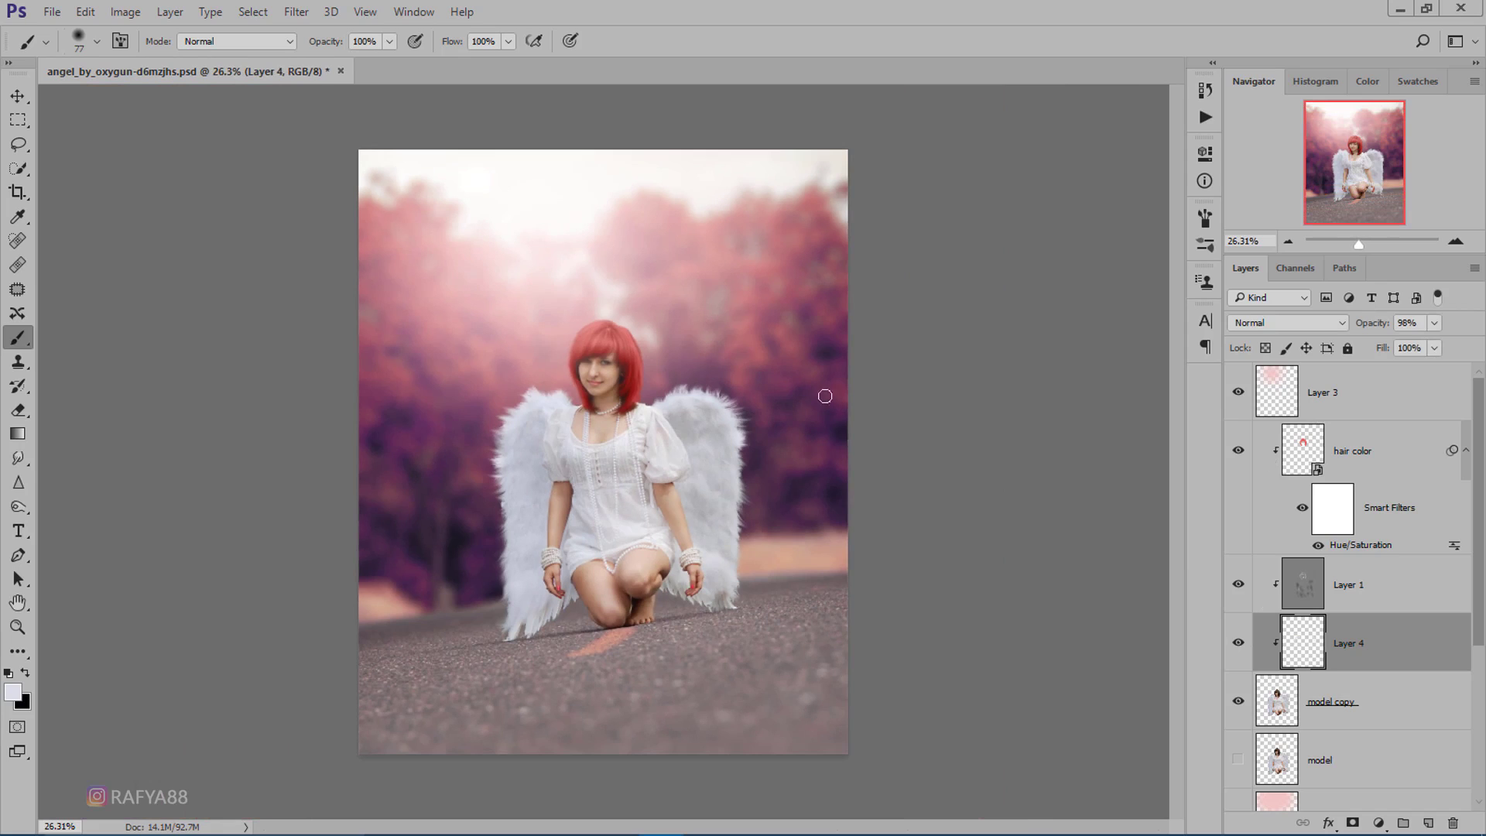
Add a dark brown Solid Color fill layer on top at 40% opacity.
click(1348, 404)
click(1377, 822)
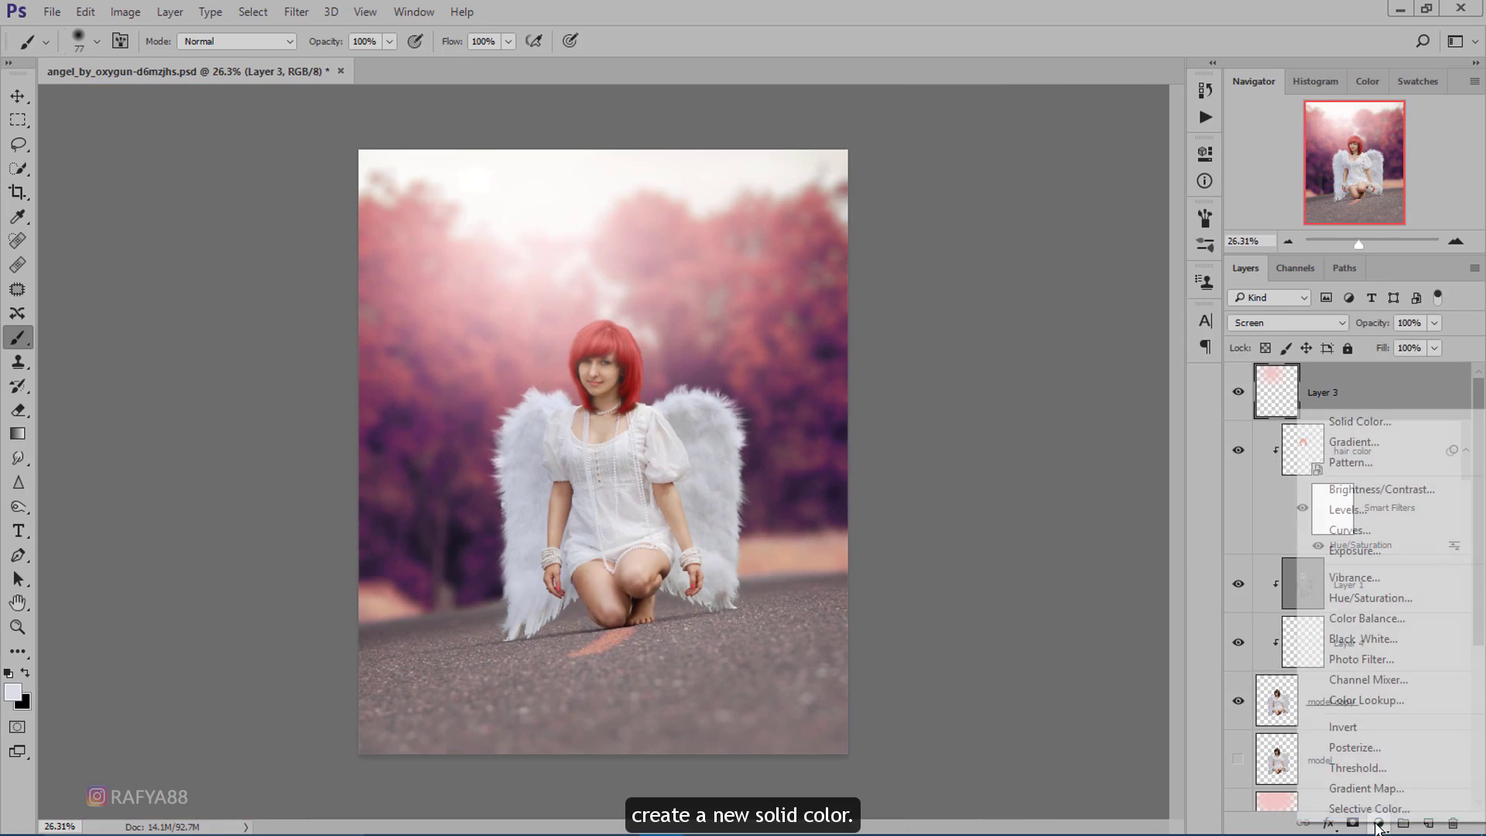
click(1416, 430)
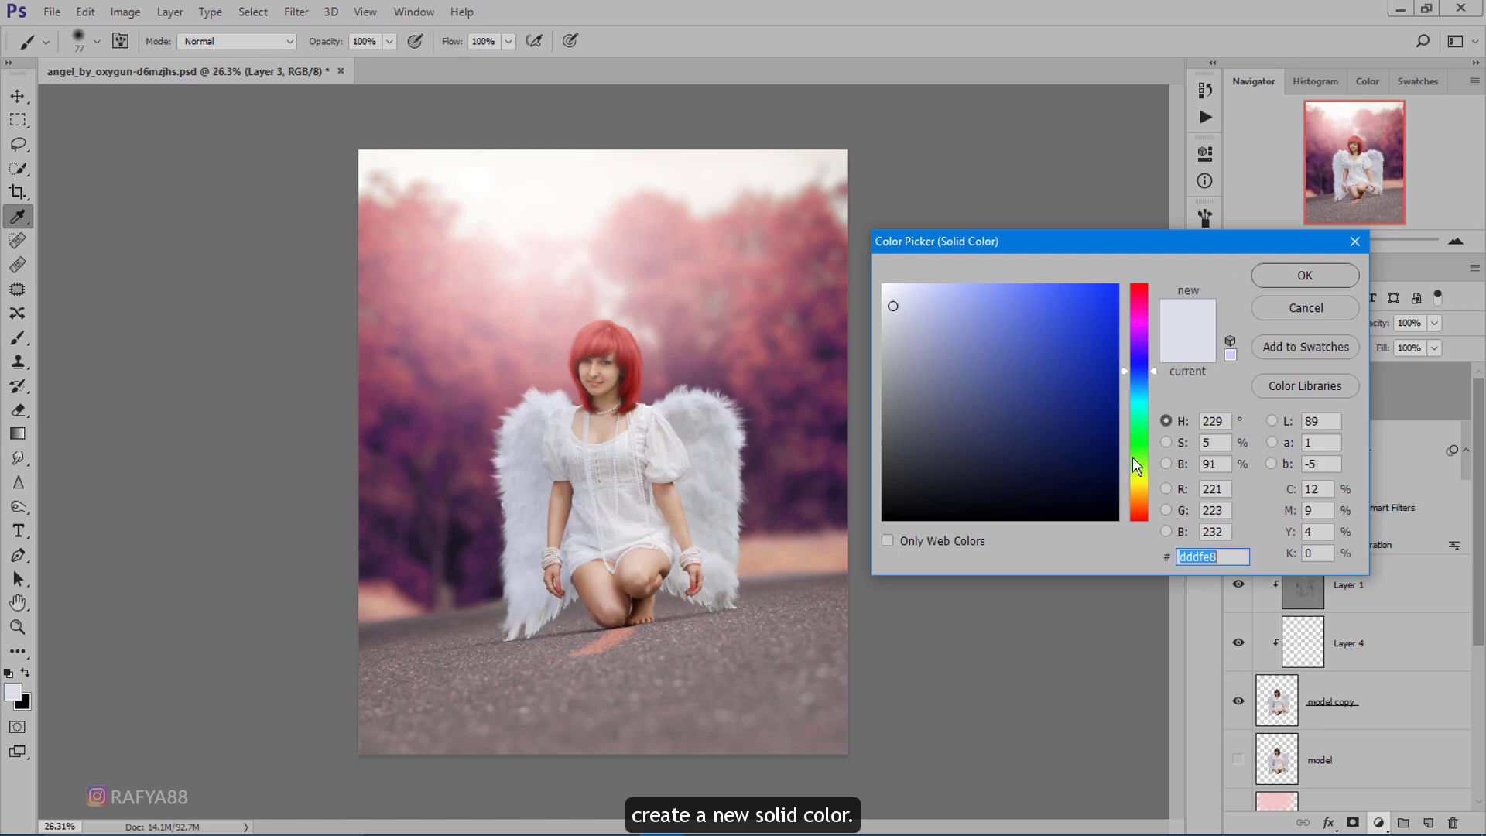
mouse_move(1020, 398)
mouse_down()
mouse_move(927, 475)
mouse_move(987, 466)
mouse_up()
click(1136, 508)
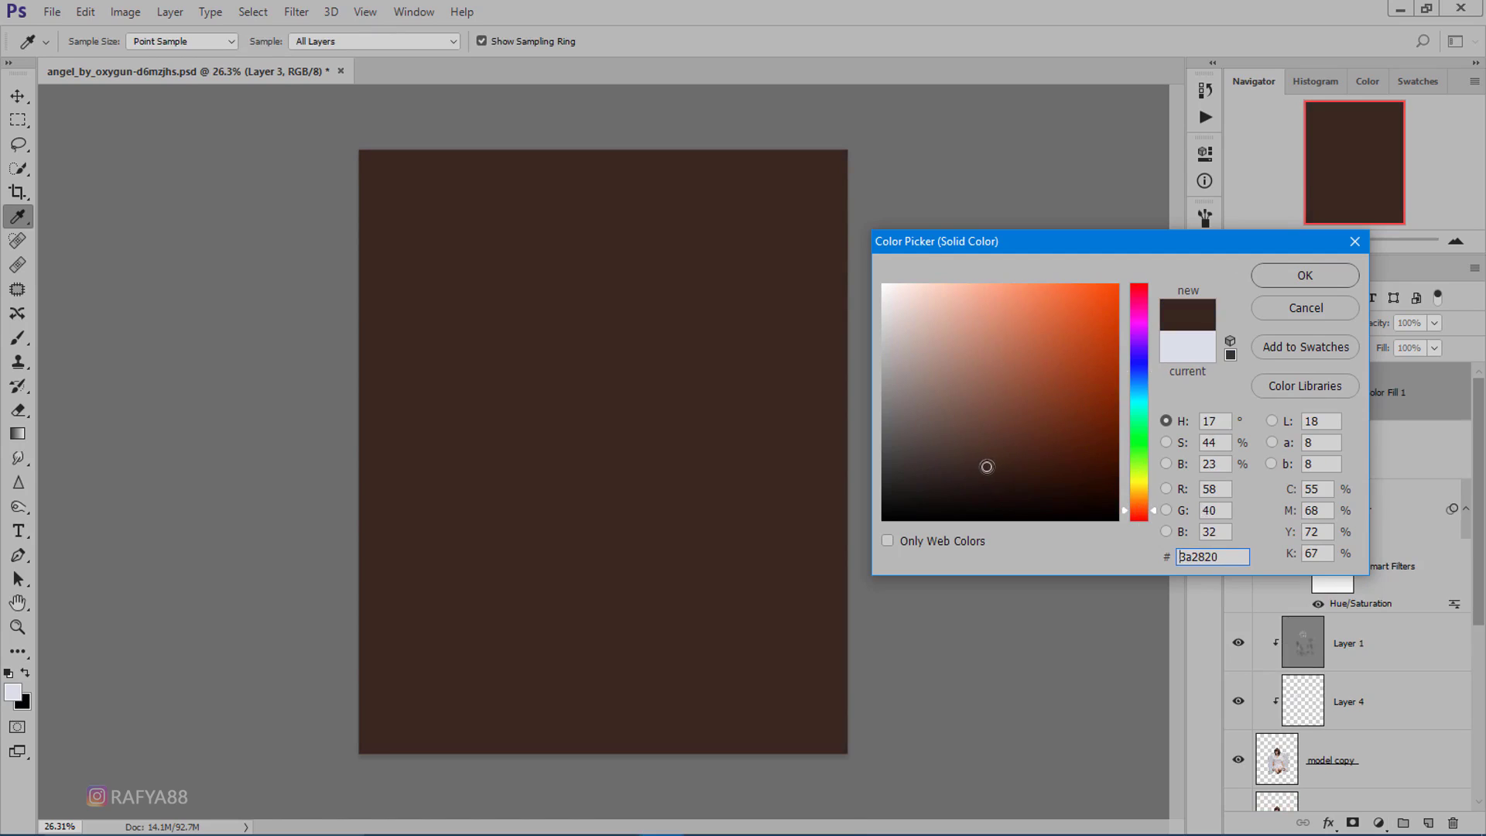
click(1281, 282)
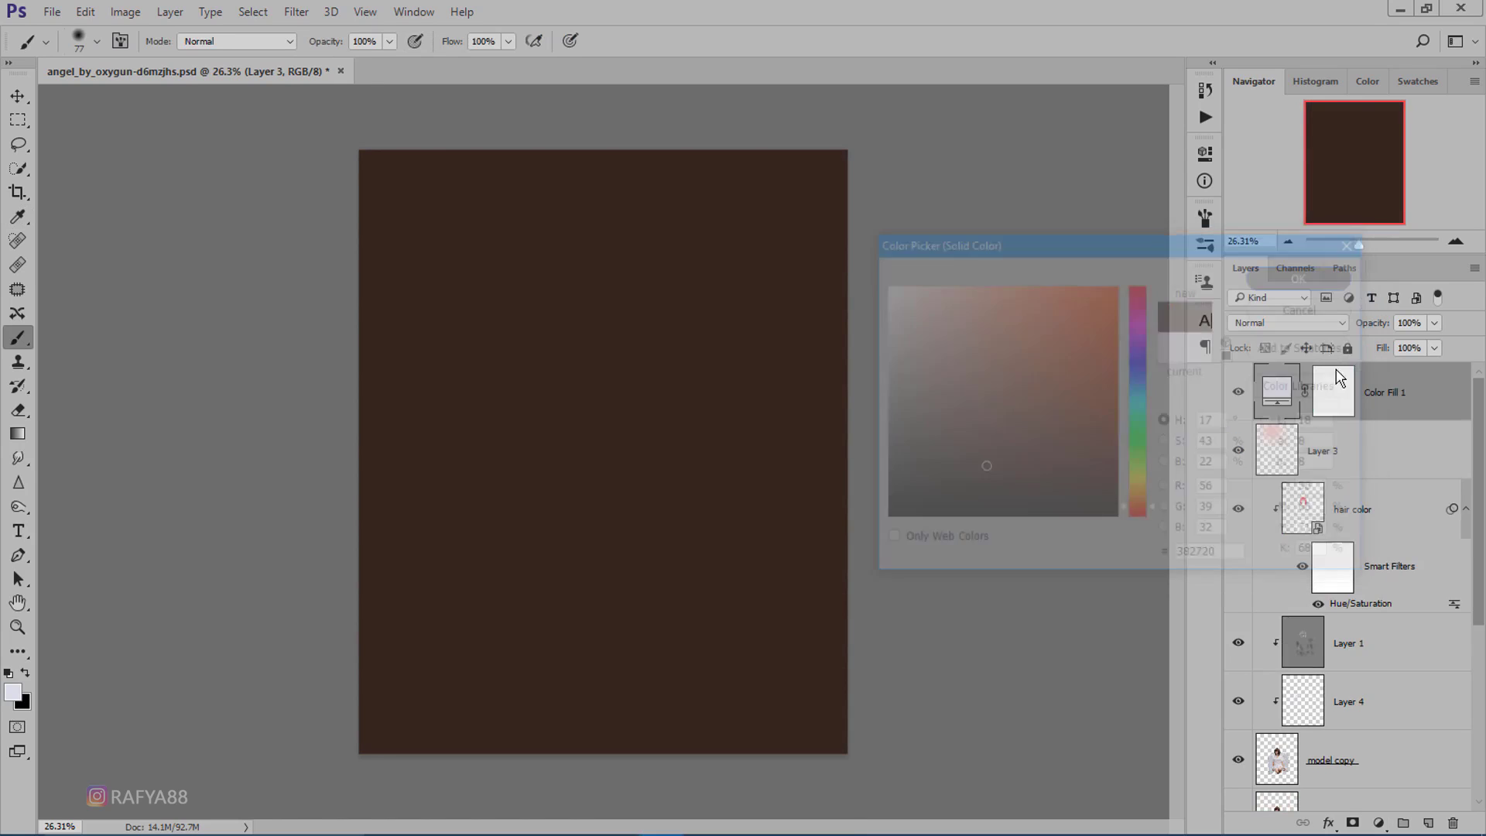
drag(1374, 324, 1321, 322)
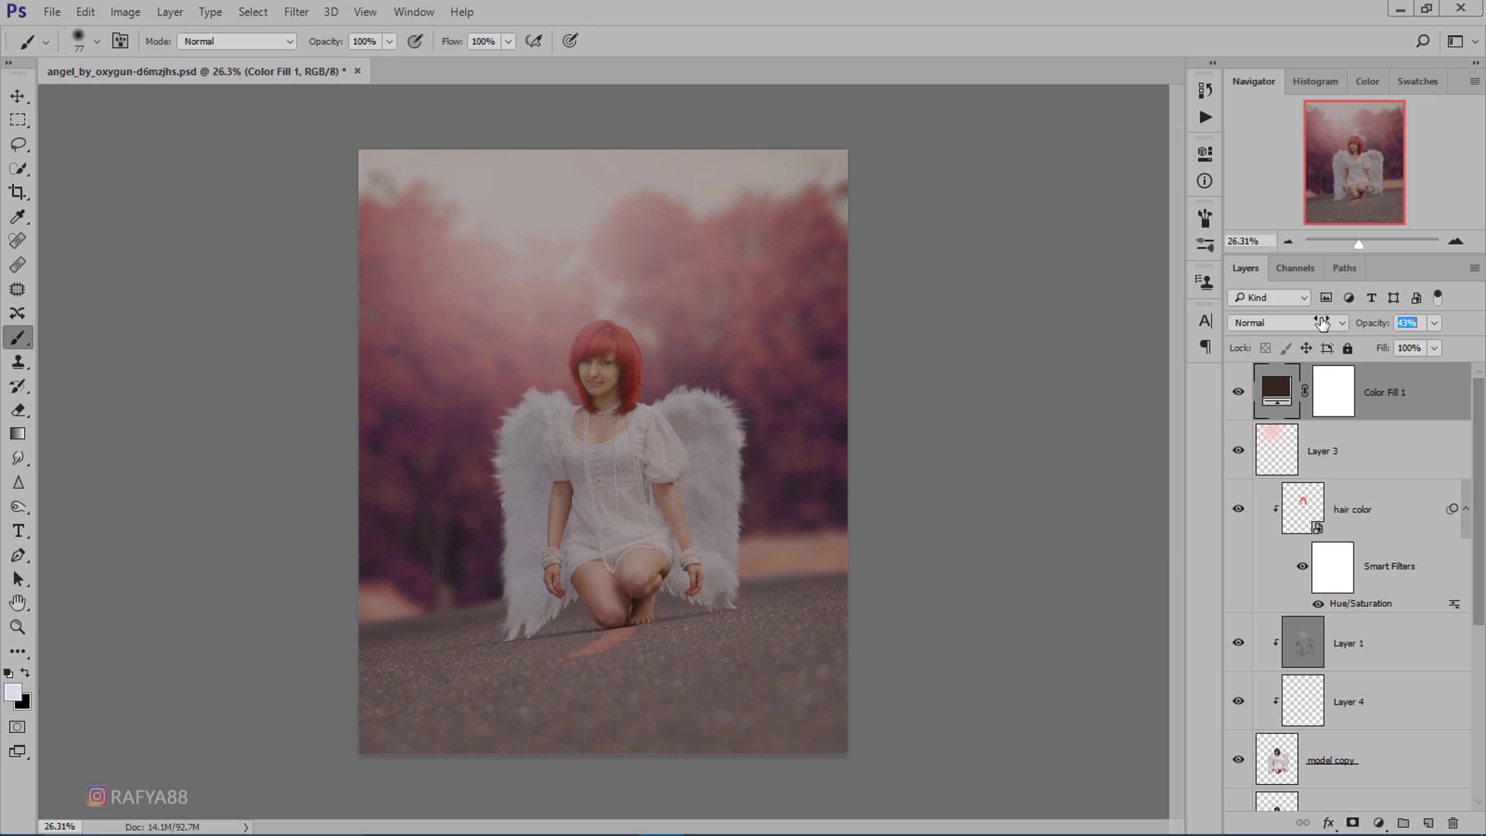
text(40)
Paint black on the fill's mask with a huge brush to clear the centre around the angel.
click(1329, 392)
key(x)
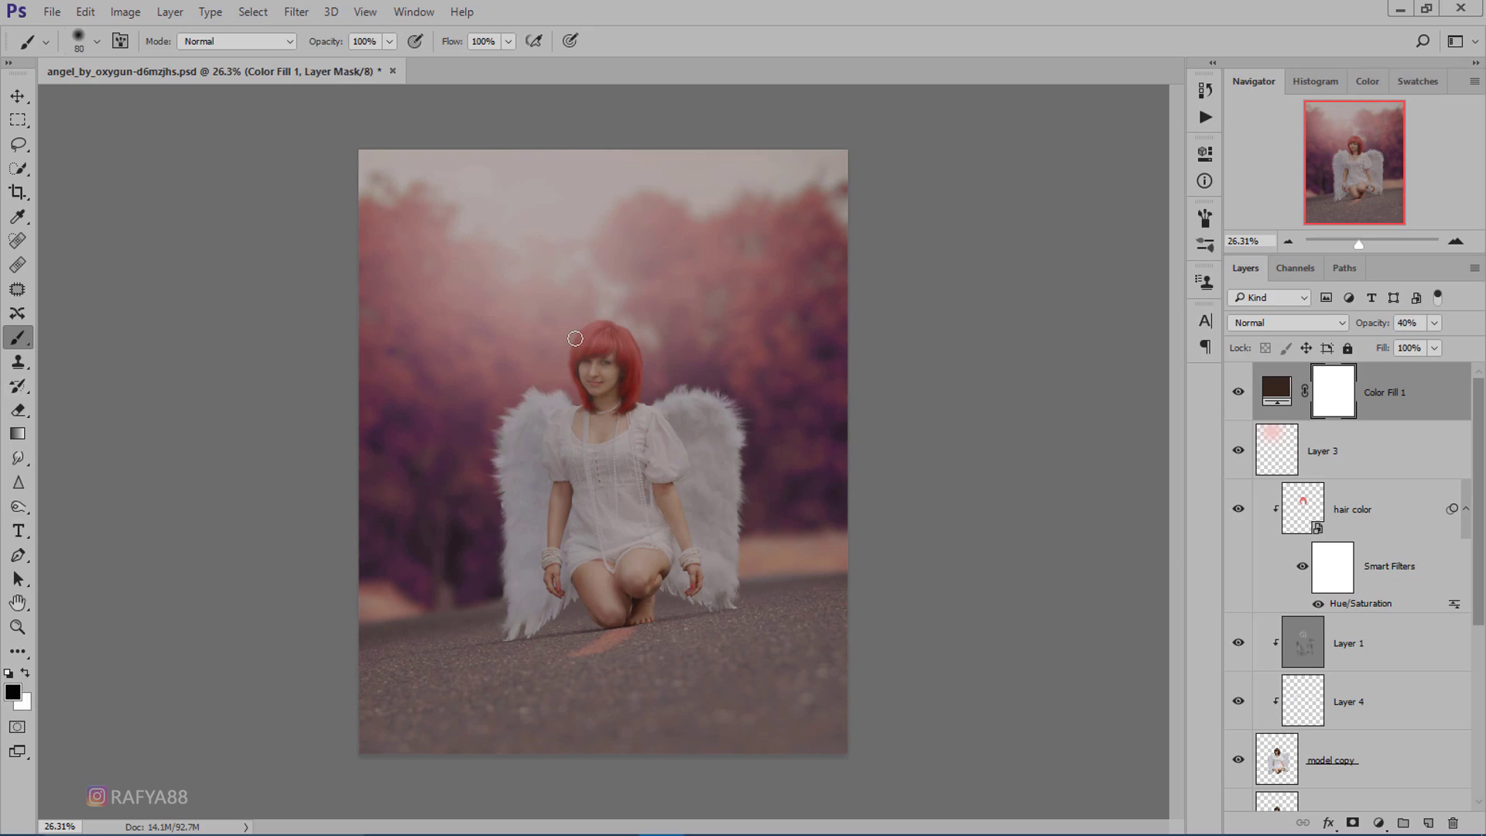
key(bracketright)
key(bracketright)
key(bracketright)
drag(613, 332, 539, 315)
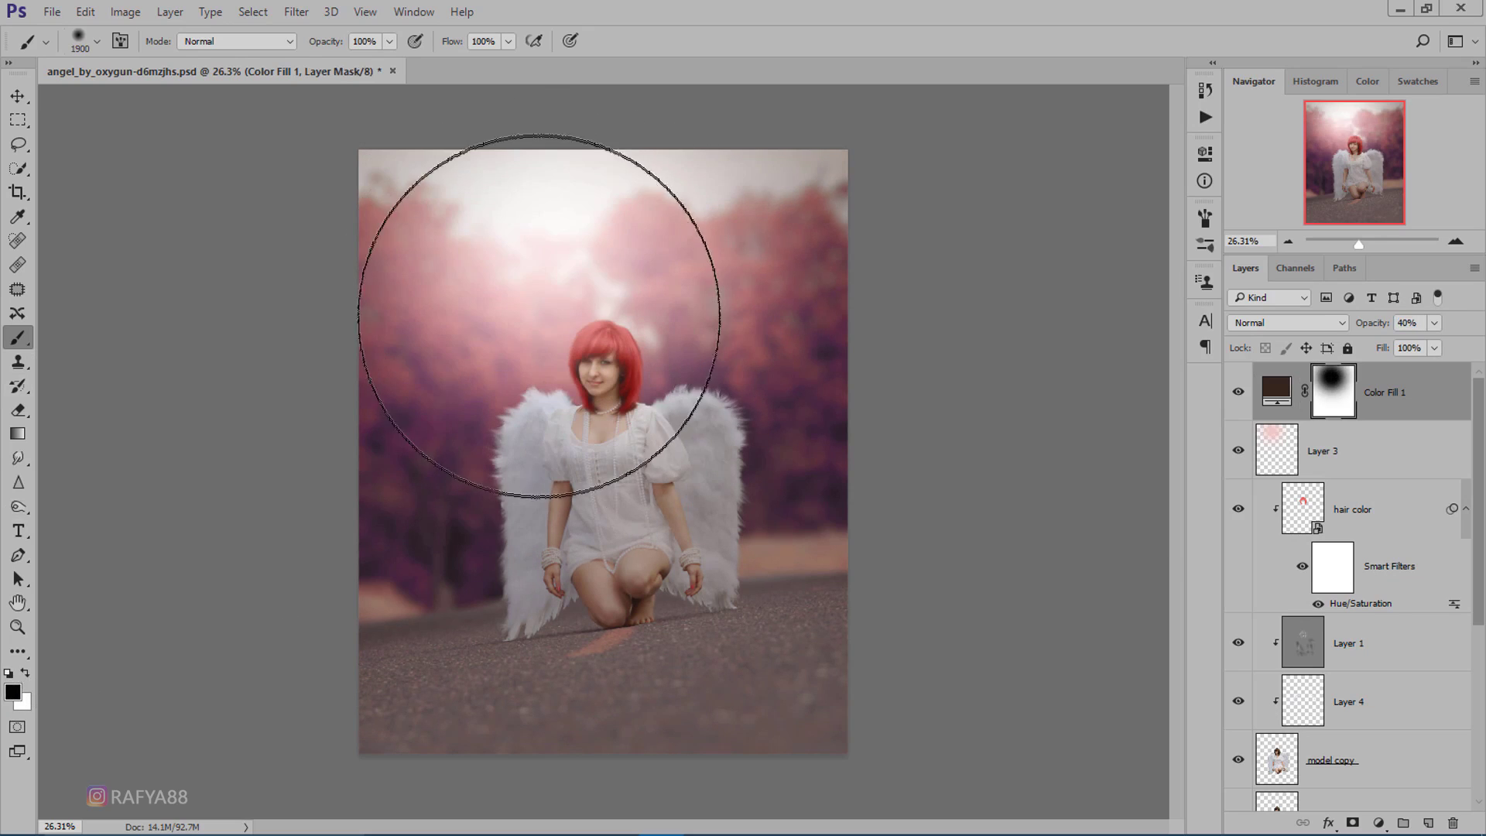
click(501, 447)
click(557, 495)
click(618, 431)
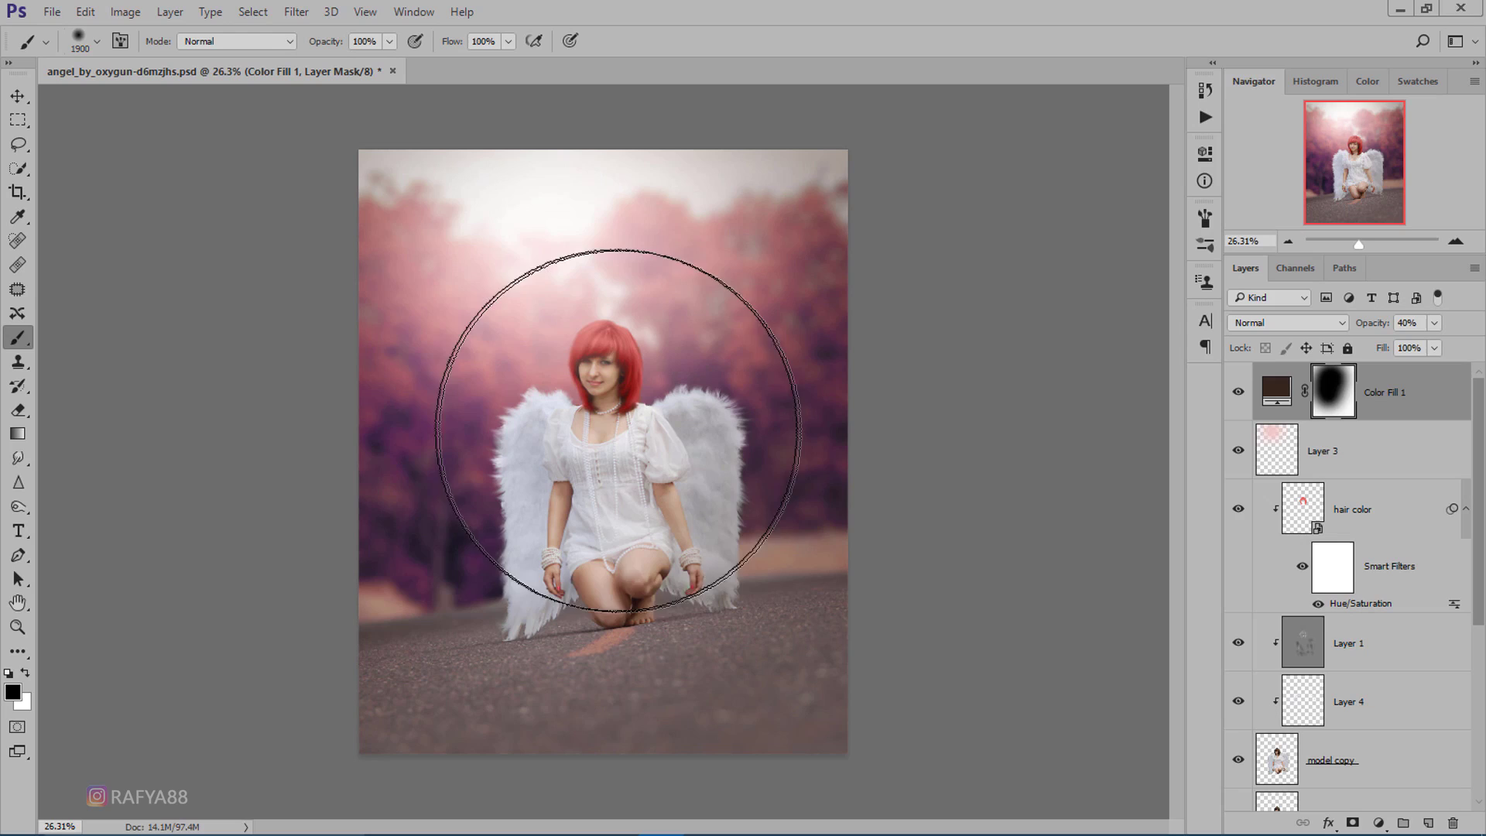
drag(614, 431, 522, 570)
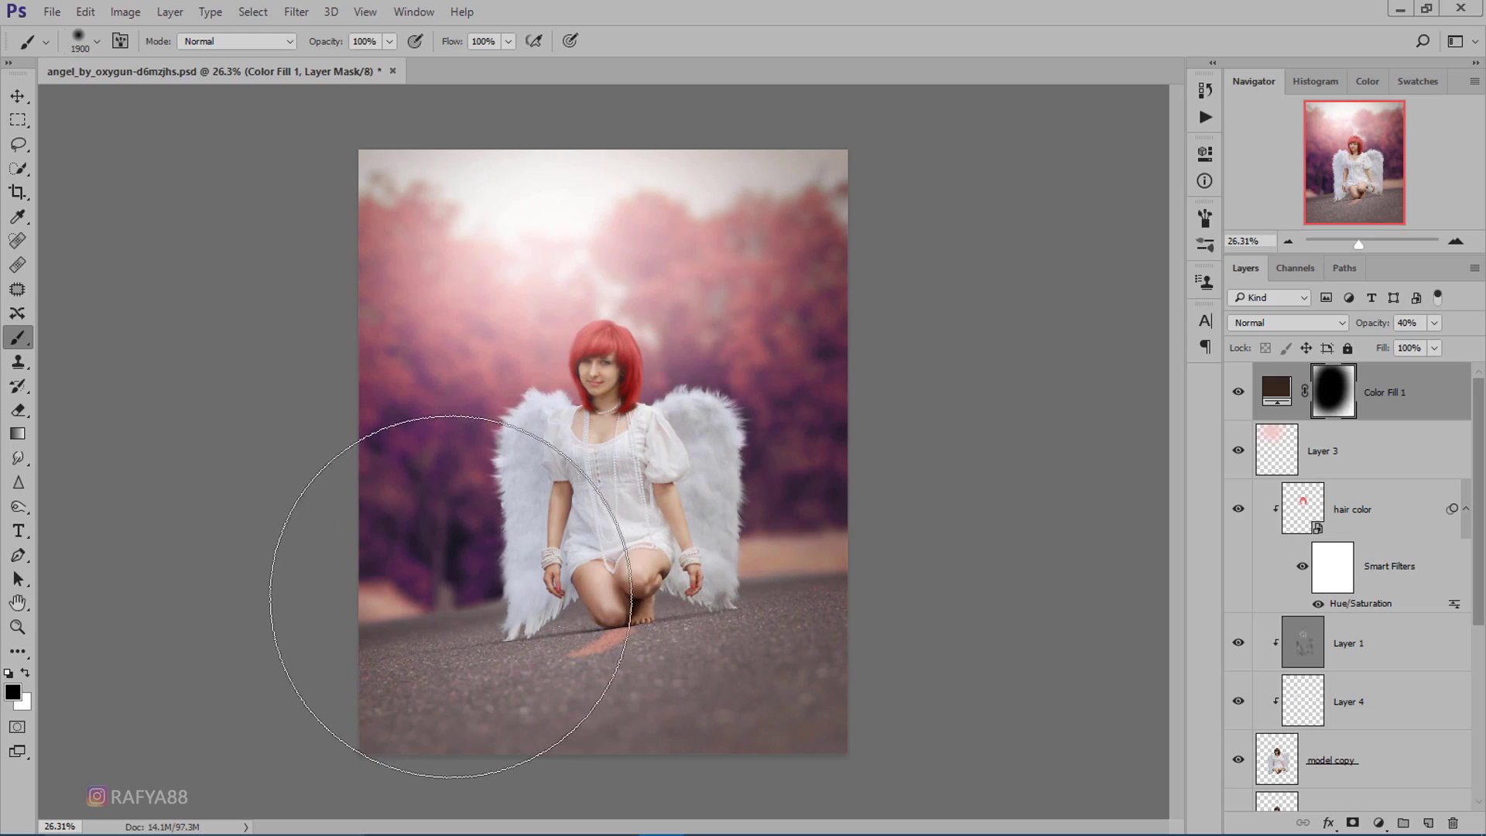
mouse_move(498, 298)
mouse_down()
mouse_move(708, 277)
mouse_move(444, 359)
mouse_move(384, 332)
mouse_move(637, 332)
mouse_move(759, 359)
mouse_move(596, 423)
mouse_move(588, 444)
mouse_move(630, 489)
mouse_move(530, 547)
mouse_up()
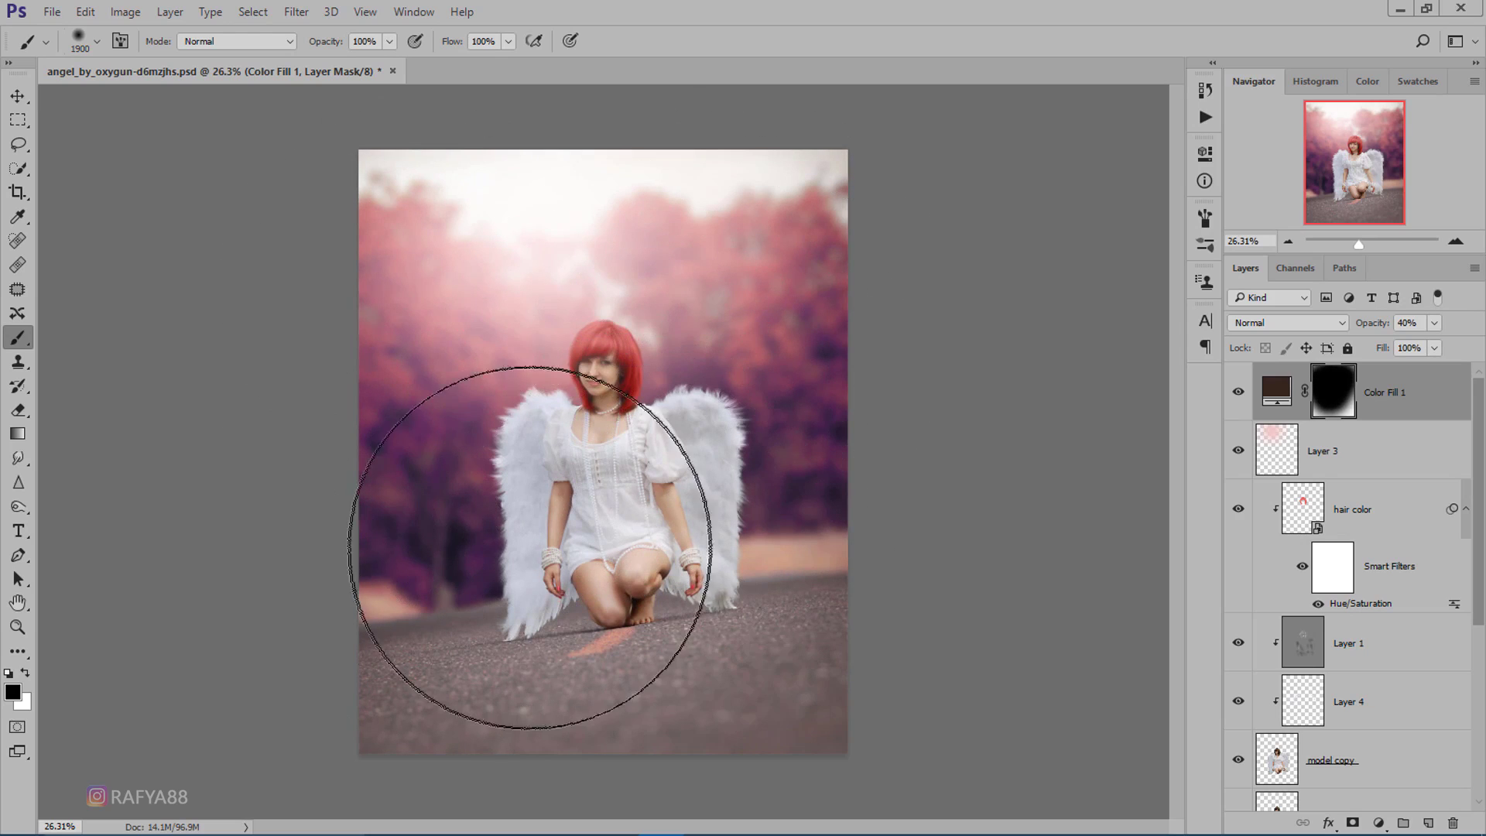
Change Color Fill 1 to a very dark red and compare the image with and without it.
double_click(1280, 396)
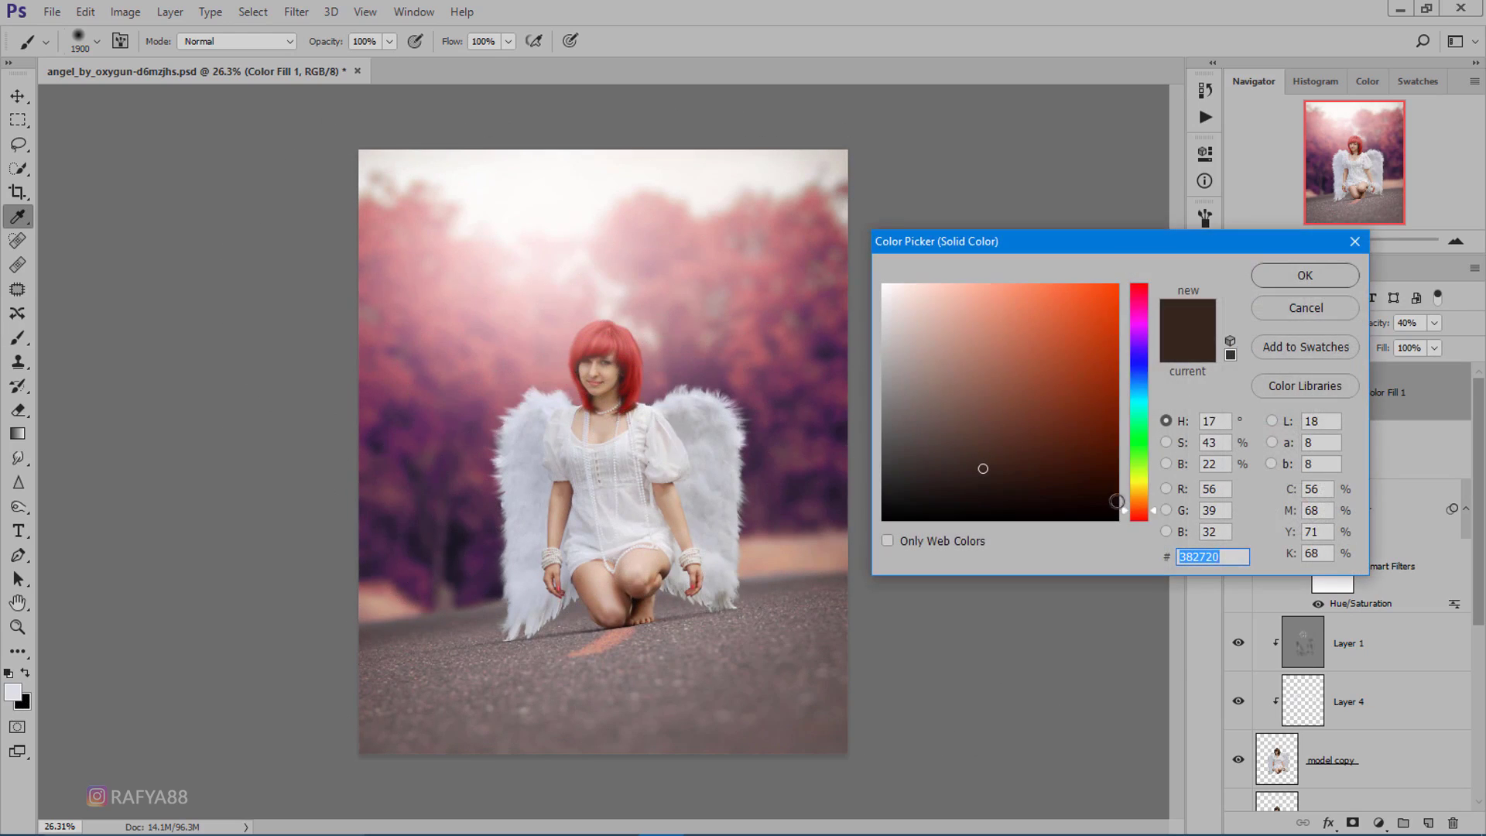
click(1142, 387)
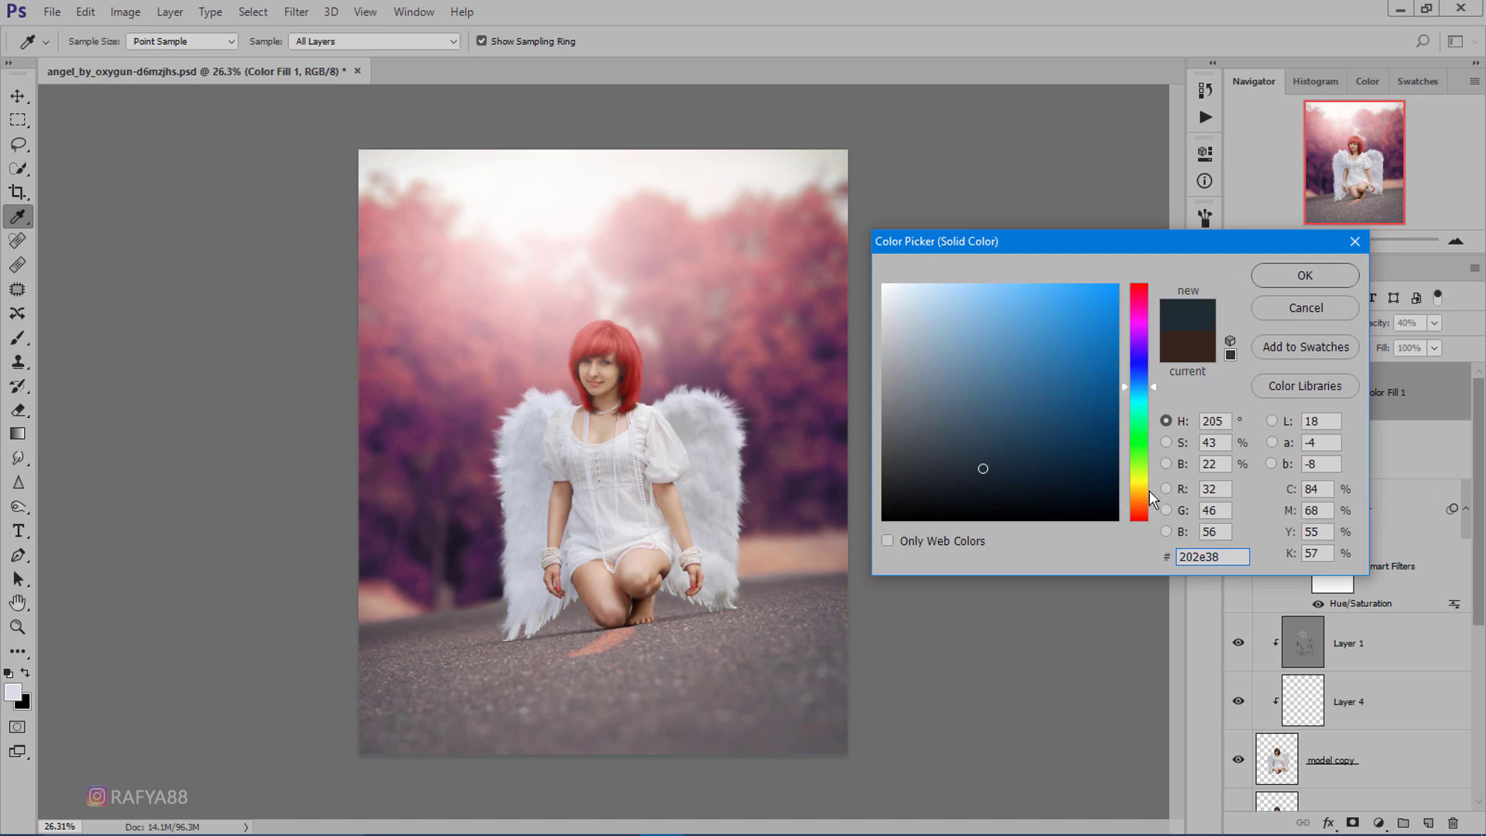
click(1142, 523)
drag(1056, 454, 993, 489)
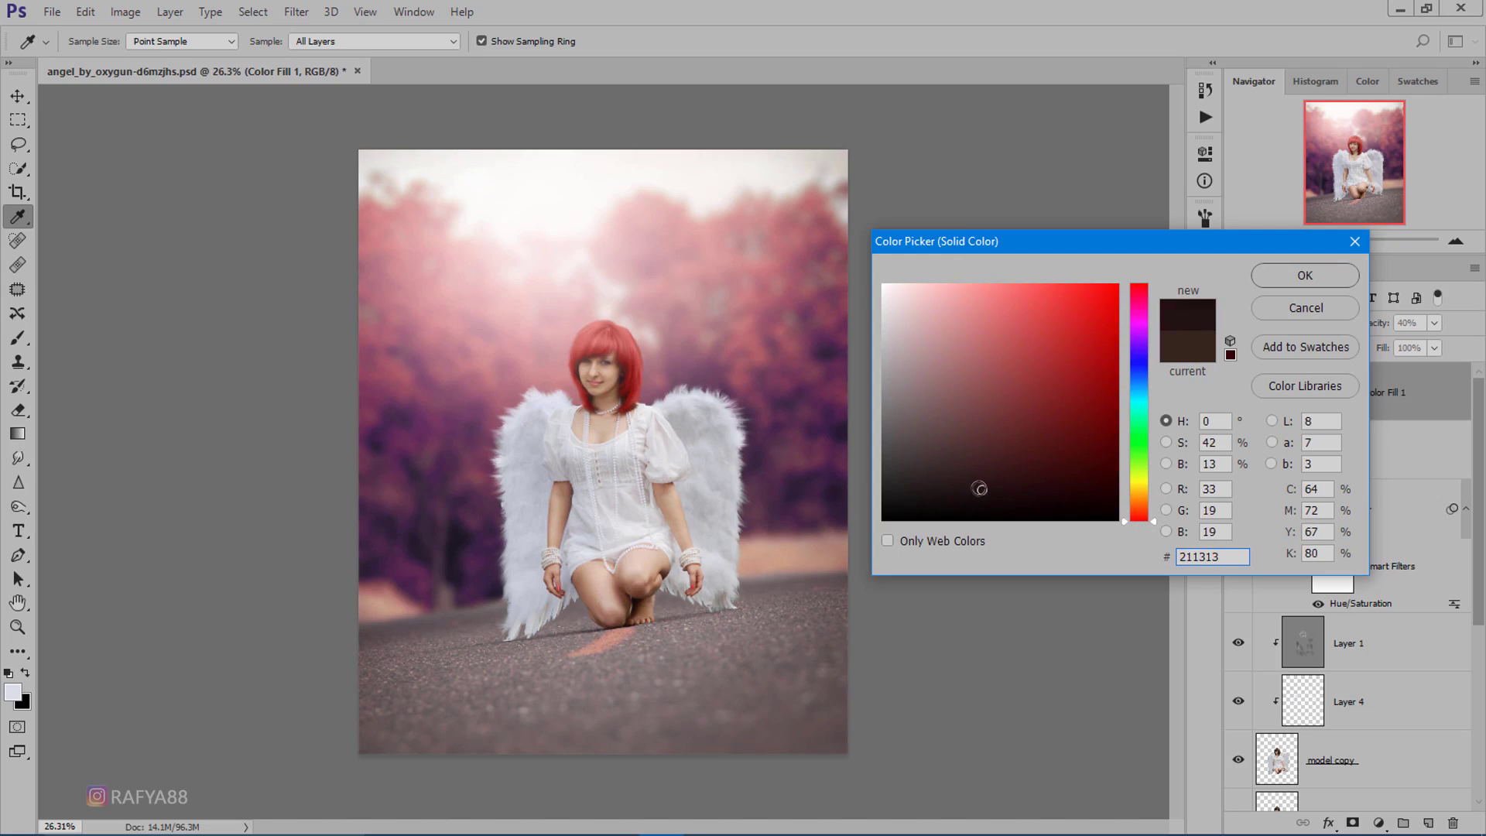
drag(979, 488, 974, 485)
click(1261, 282)
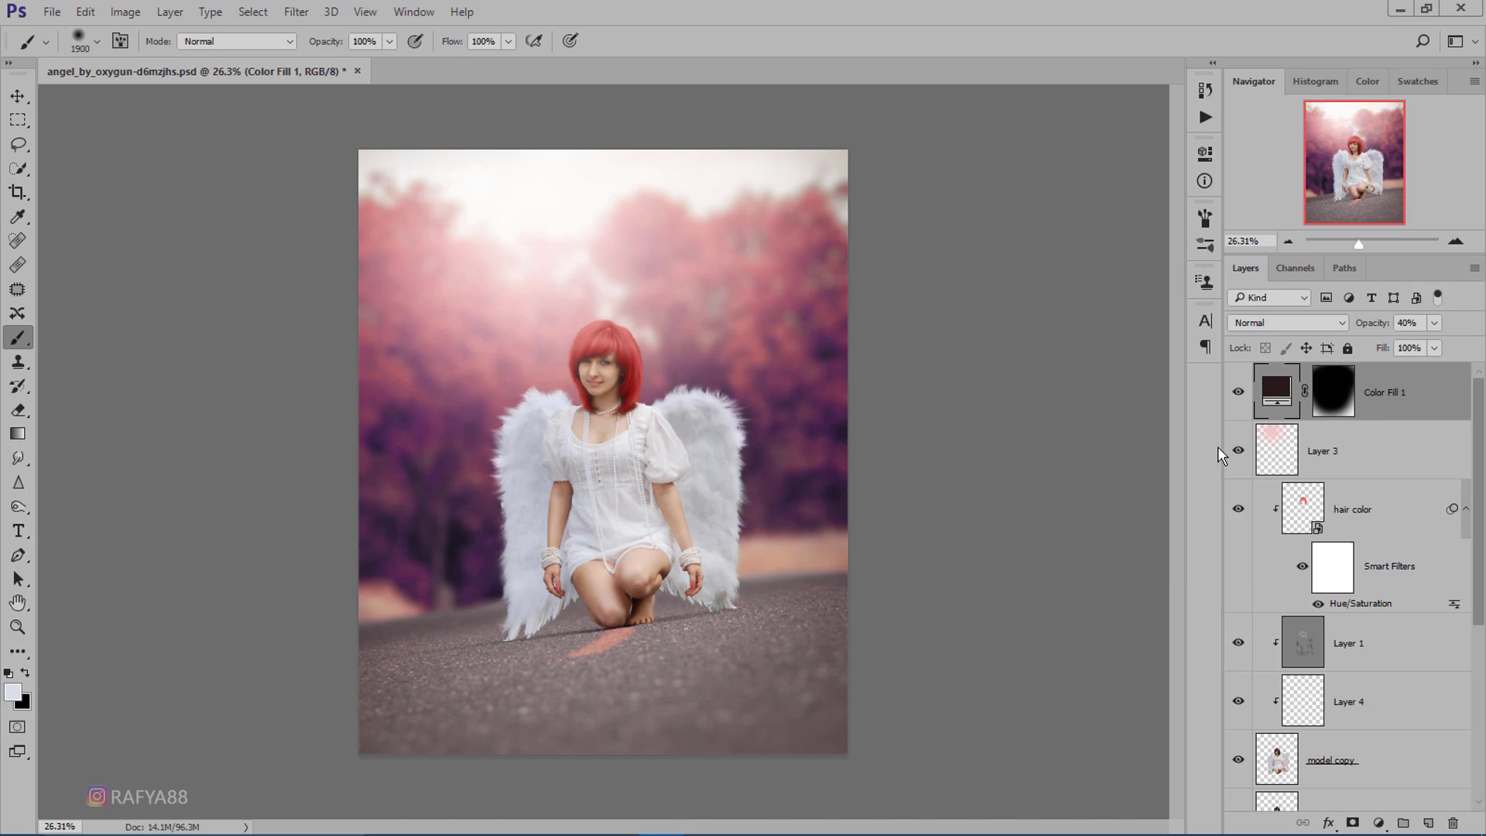
click(1236, 396)
Reselect the vignette's mask with black as the painting colour and review the image.
click(1332, 403)
key(x)
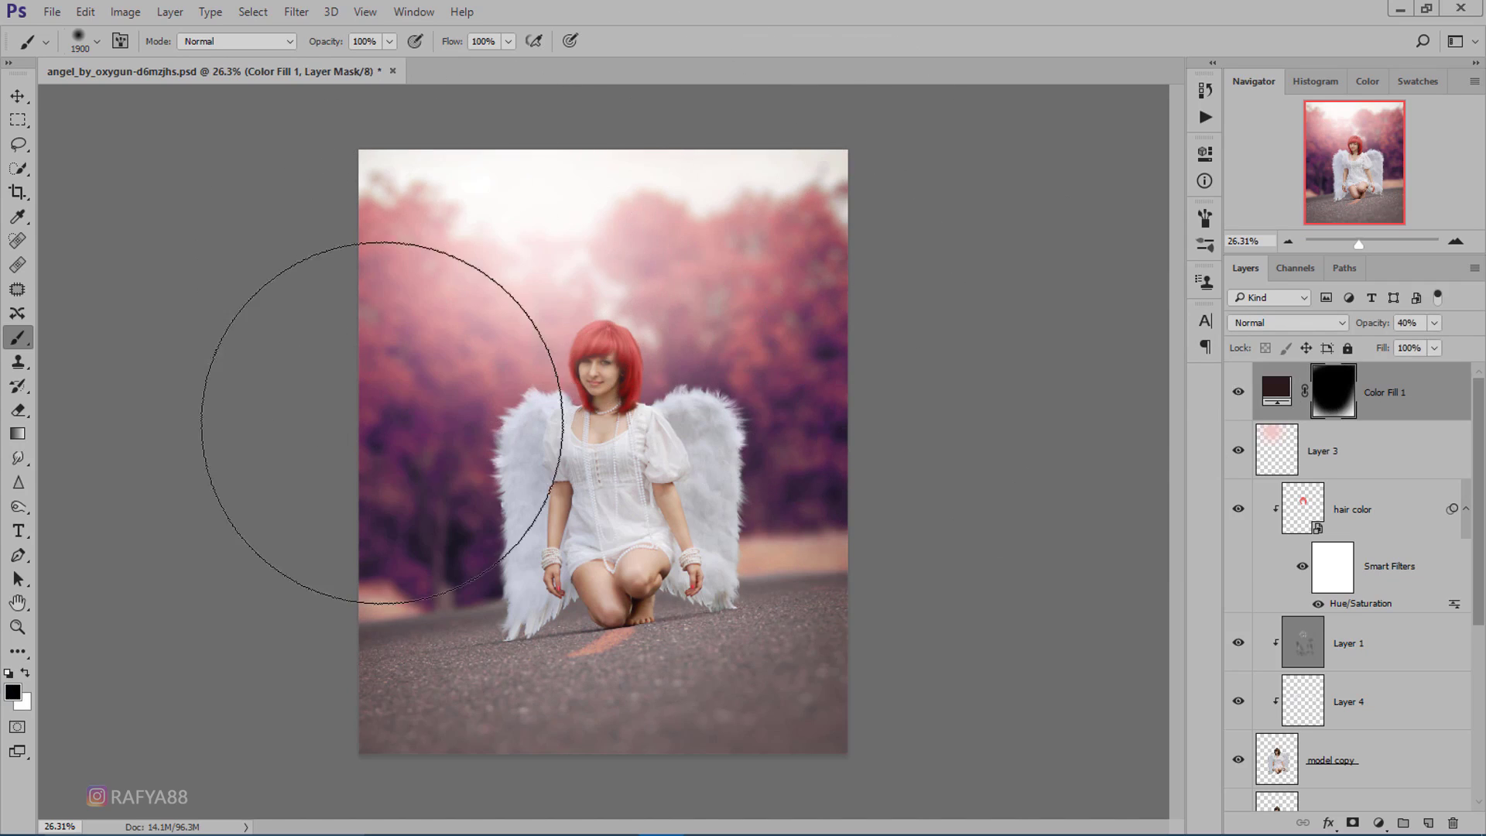
scroll(847, 393, down, 2)
scroll(797, 391, down, 1)
scroll(797, 391, up, 3)
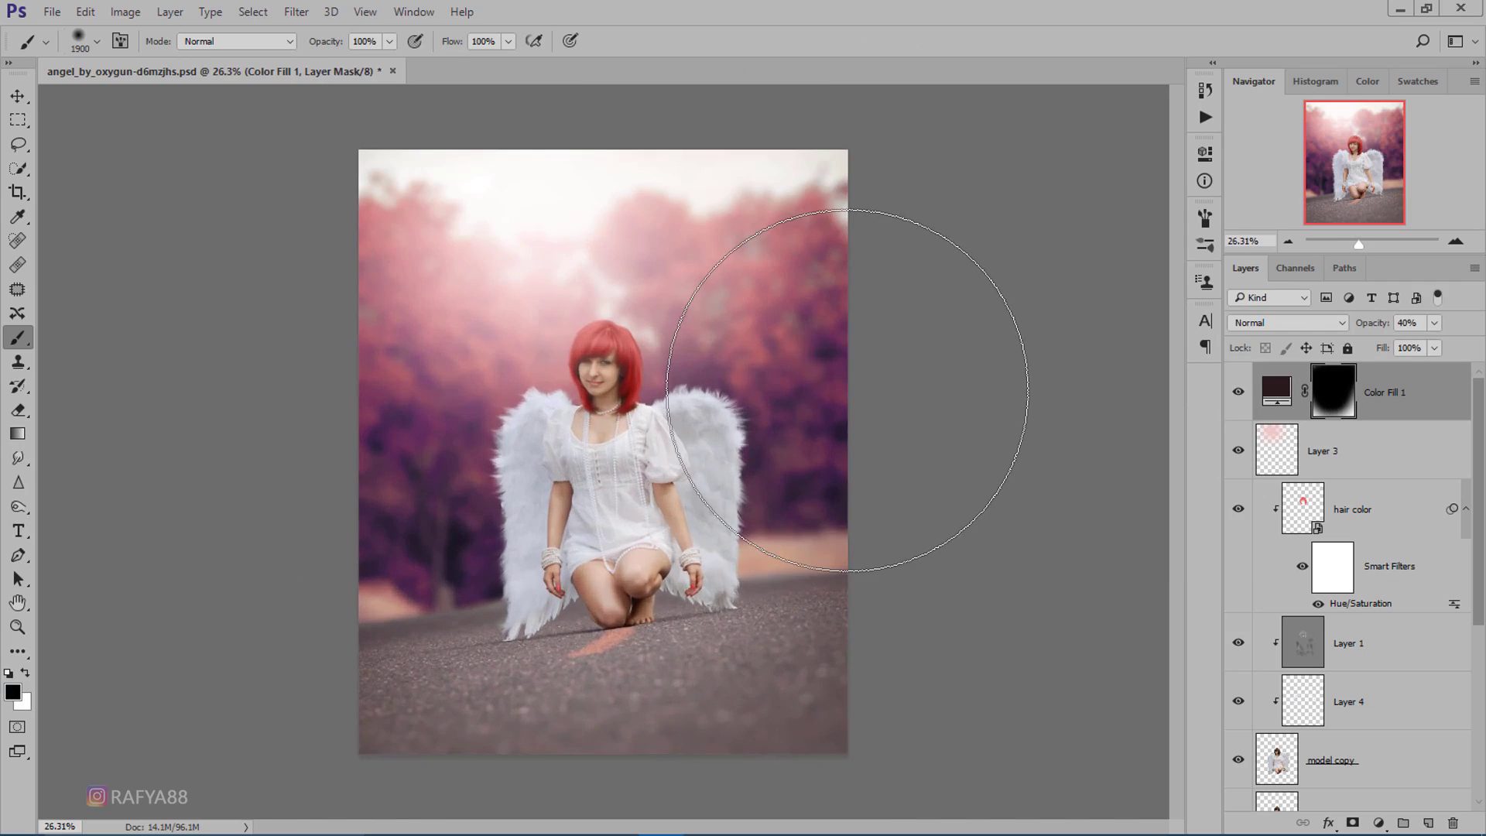
scroll(848, 391, up, 1)
scroll(743, 306, up, 1)
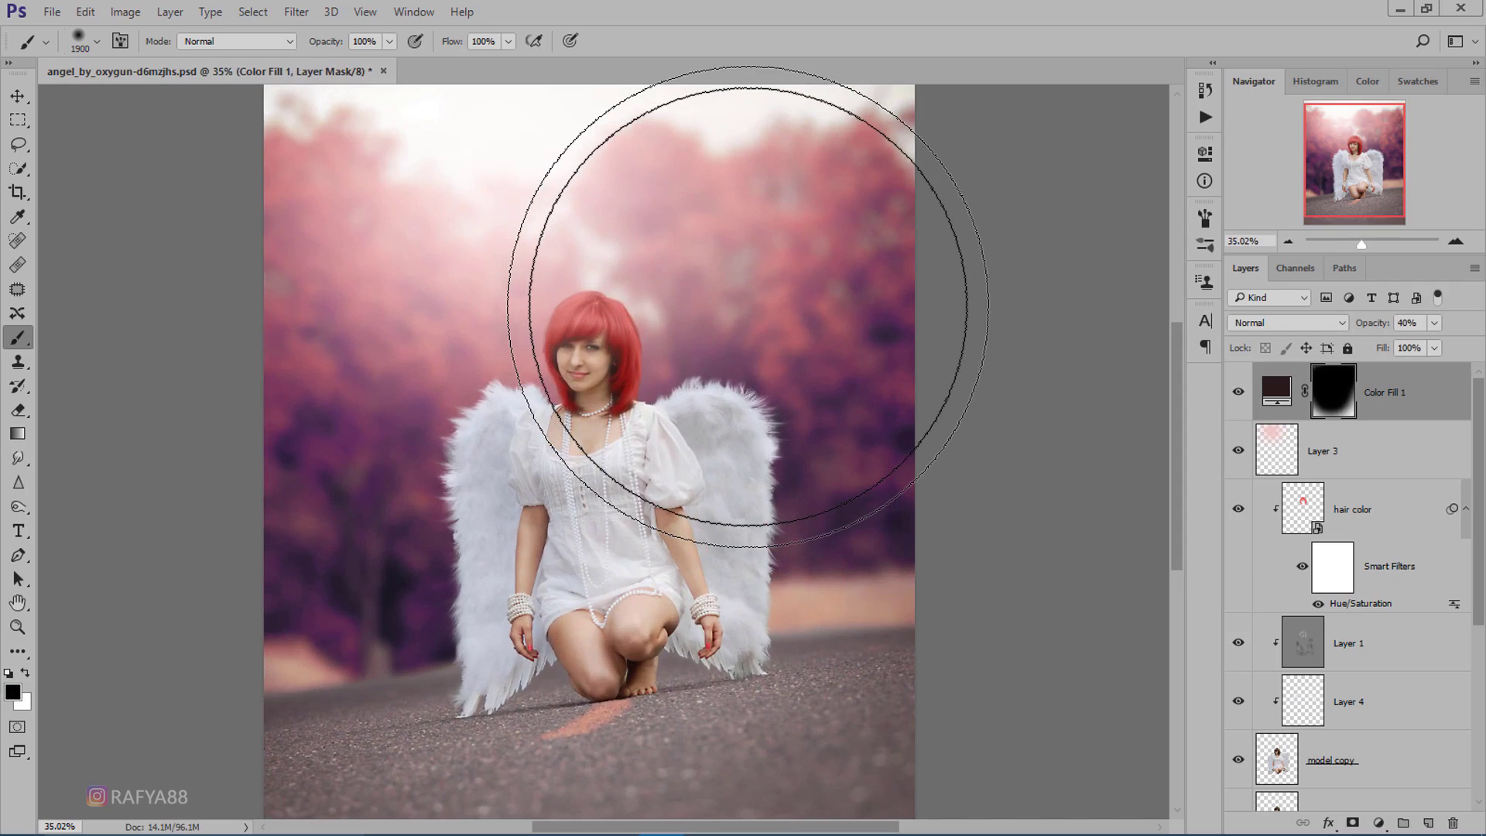
scroll(673, 302, down, 2)
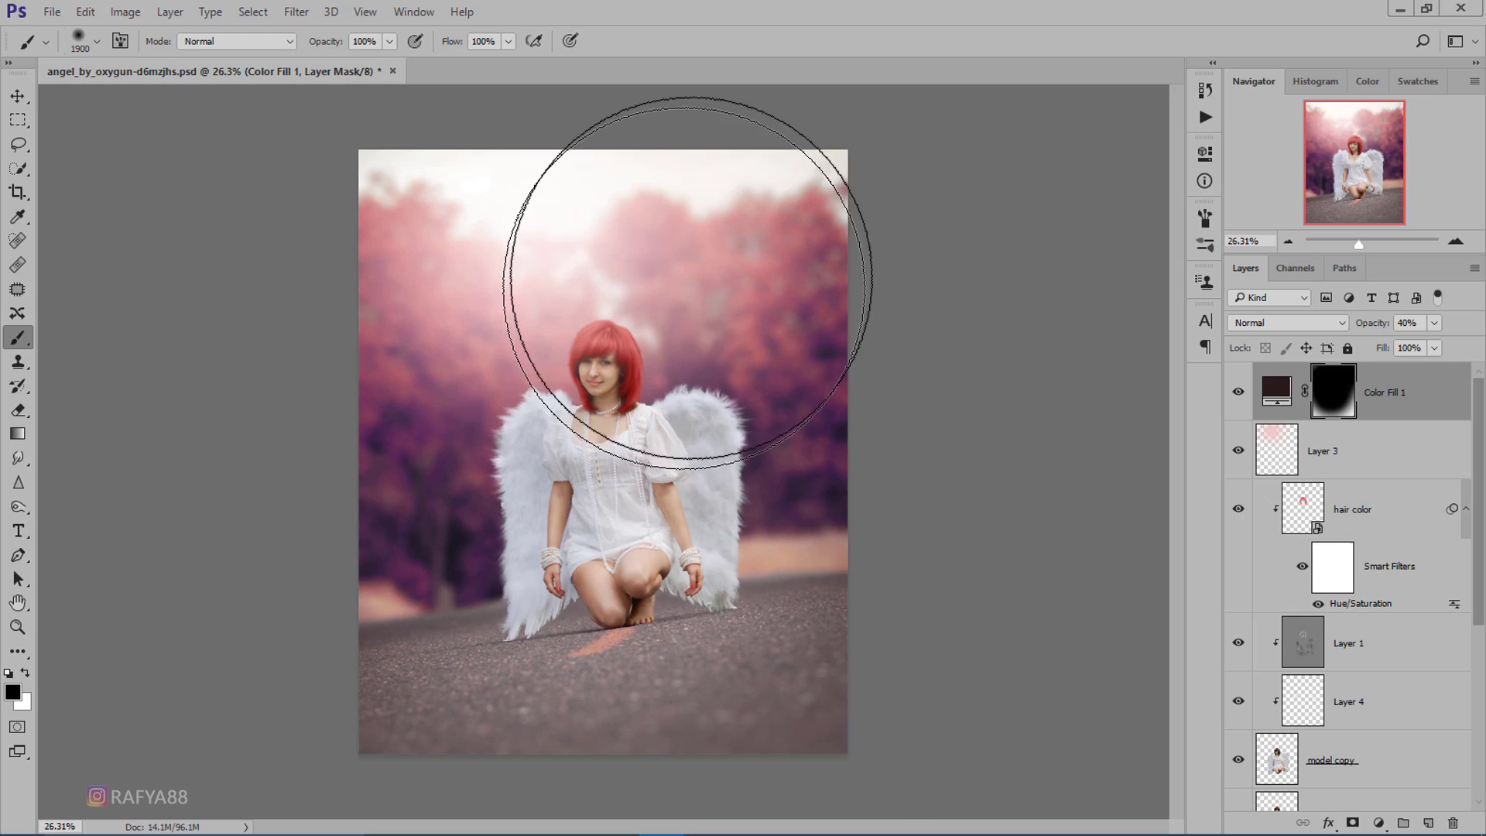
scroll(562, 384, up, 2)
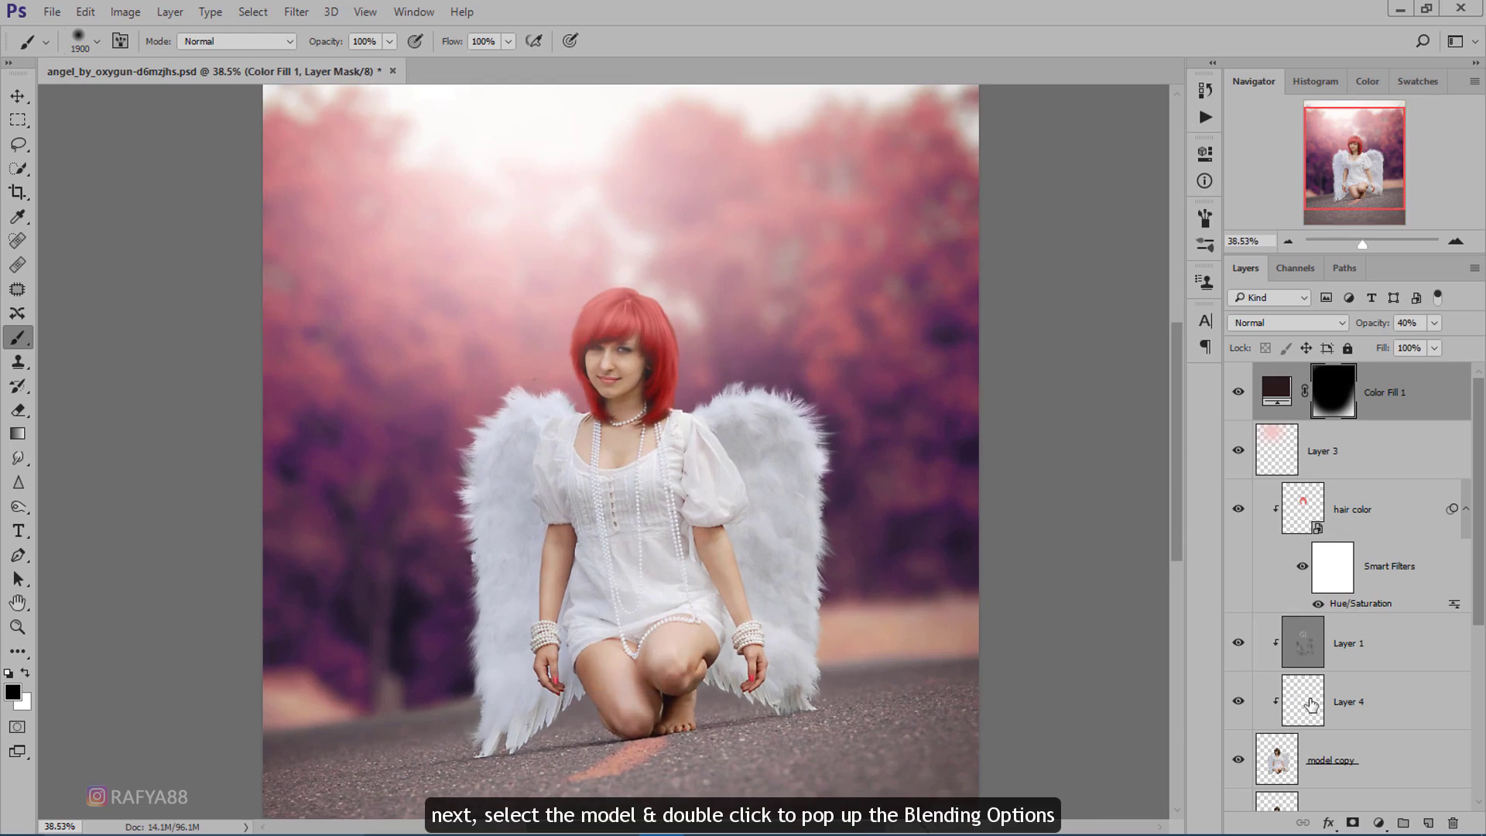
Enable a near-white Color Dodge inner shadow in model copy's layer style.
click(1385, 758)
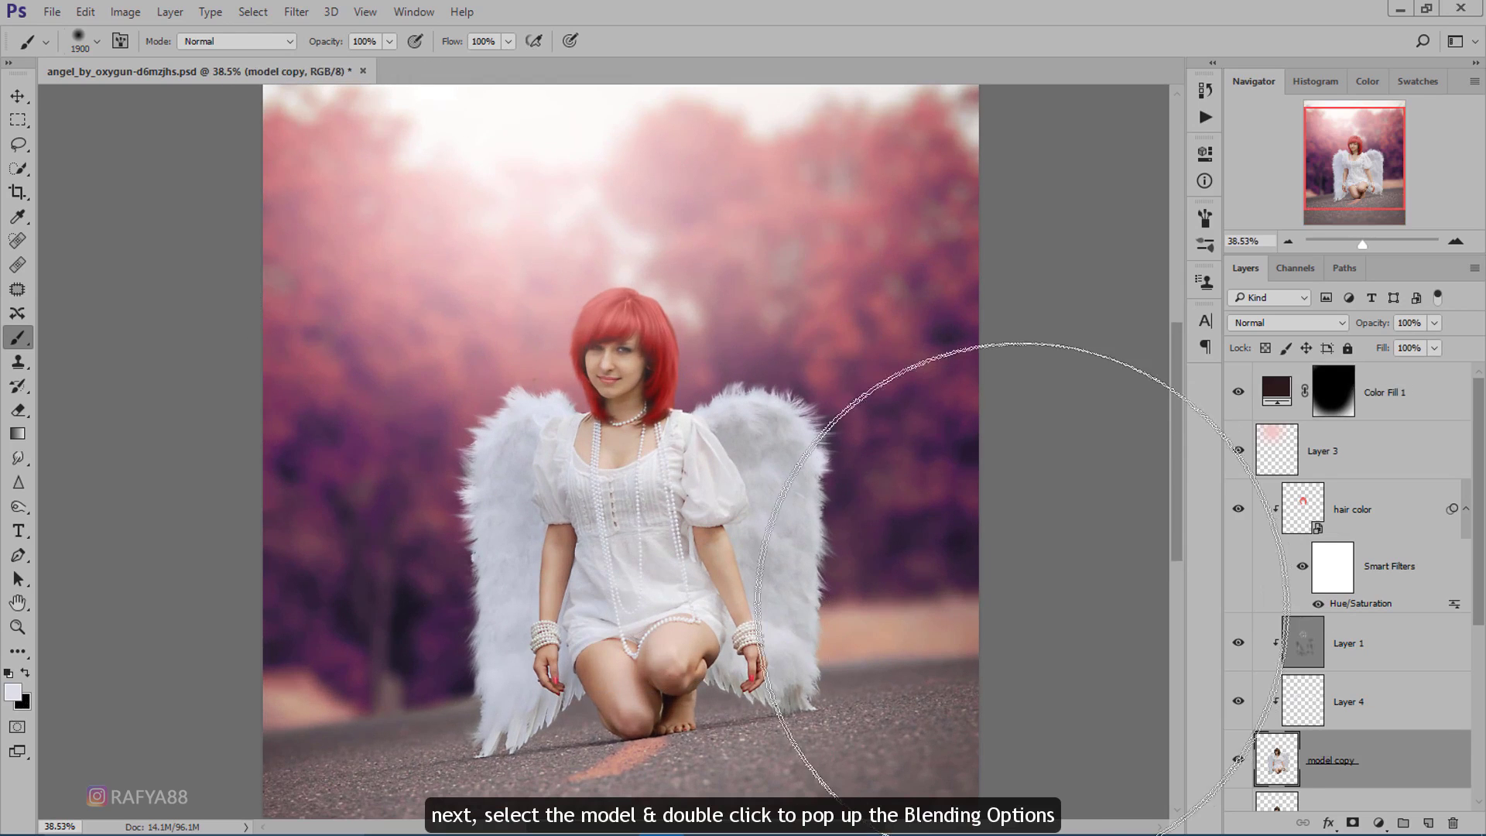
double_click(1413, 757)
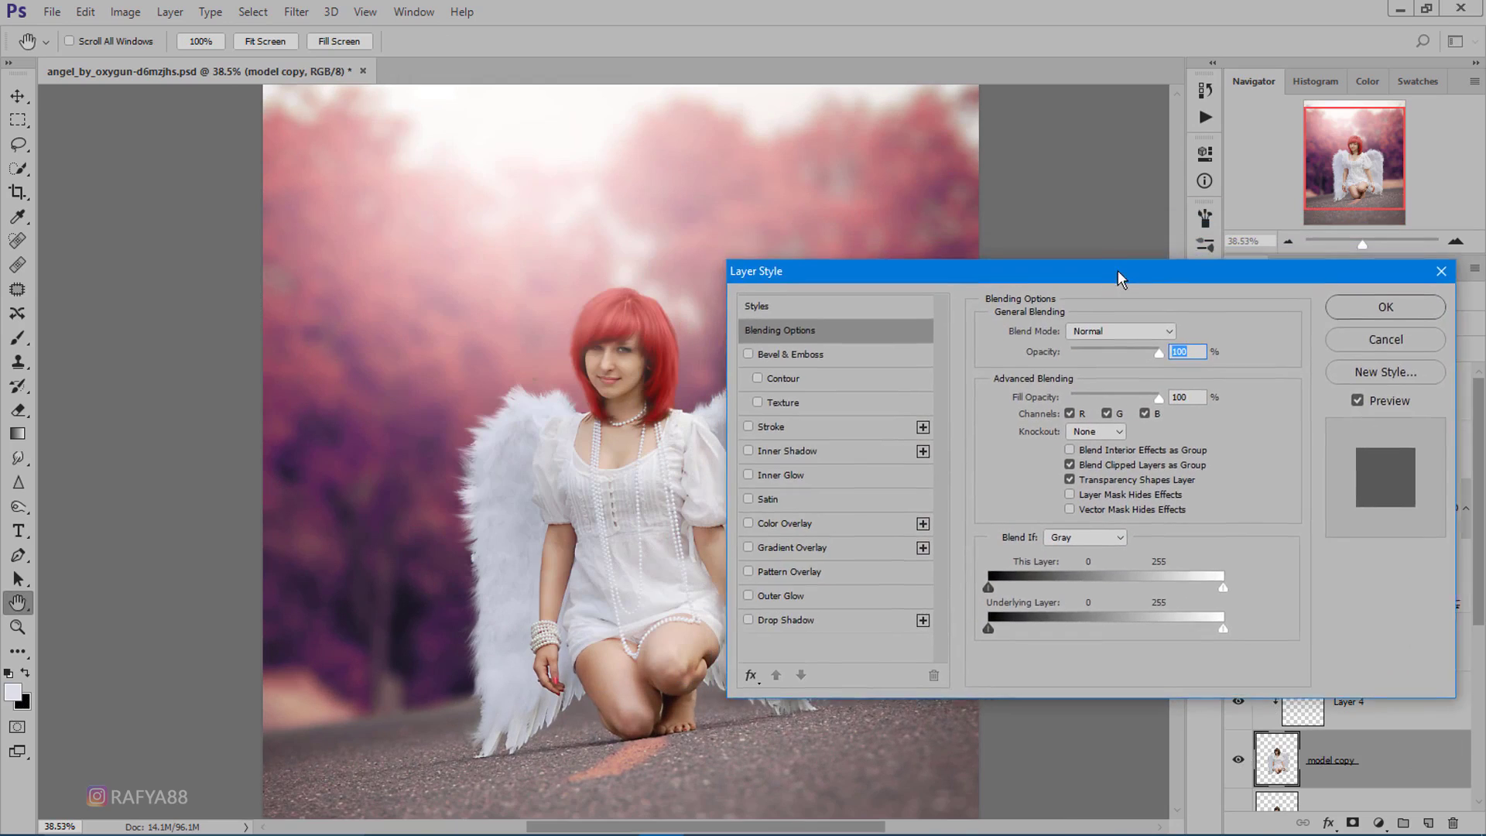
drag(770, 137, 1136, 288)
click(822, 461)
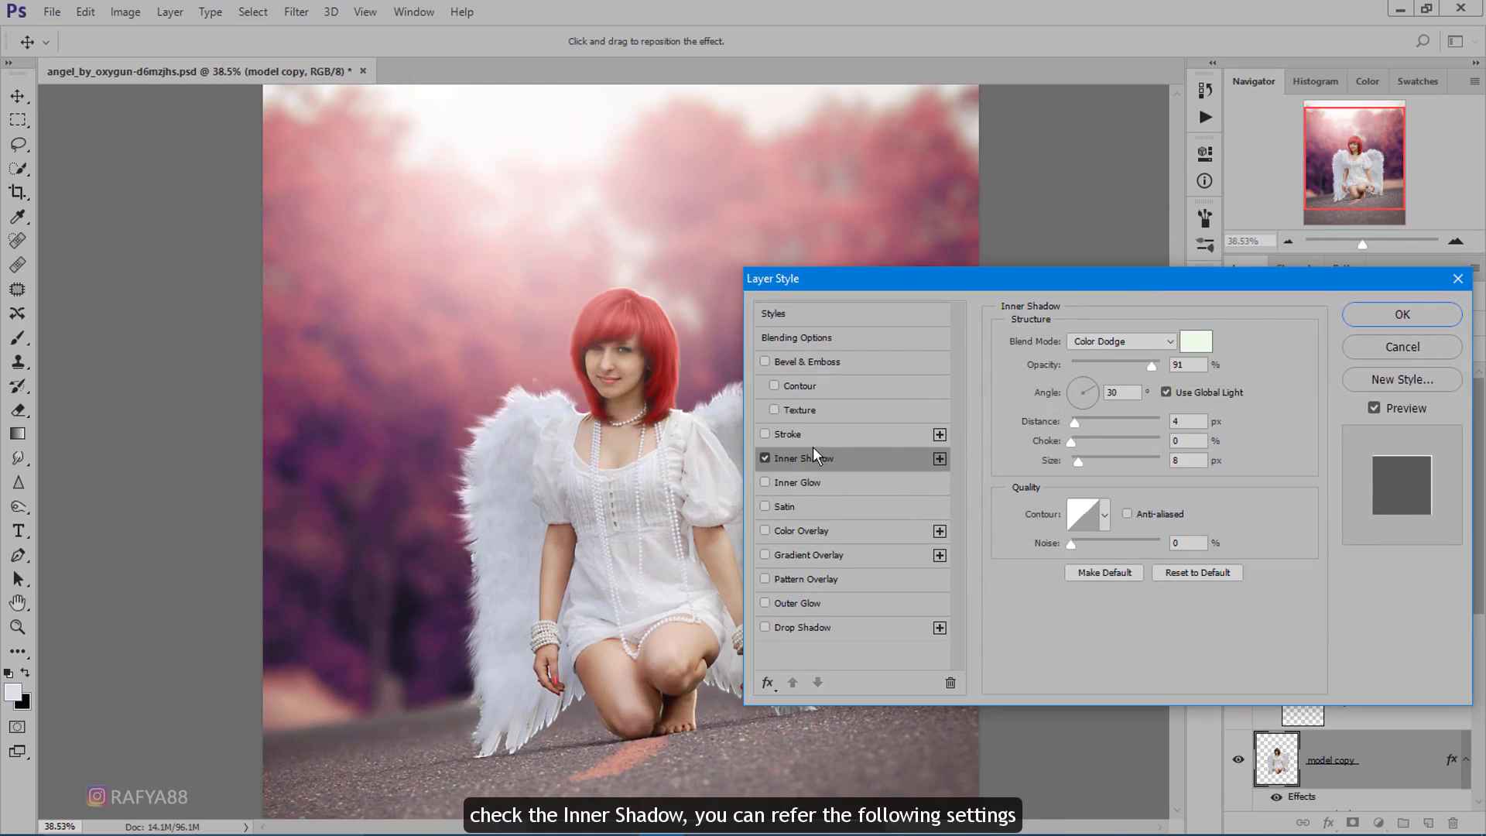
click(1122, 341)
click(1155, 453)
click(1194, 341)
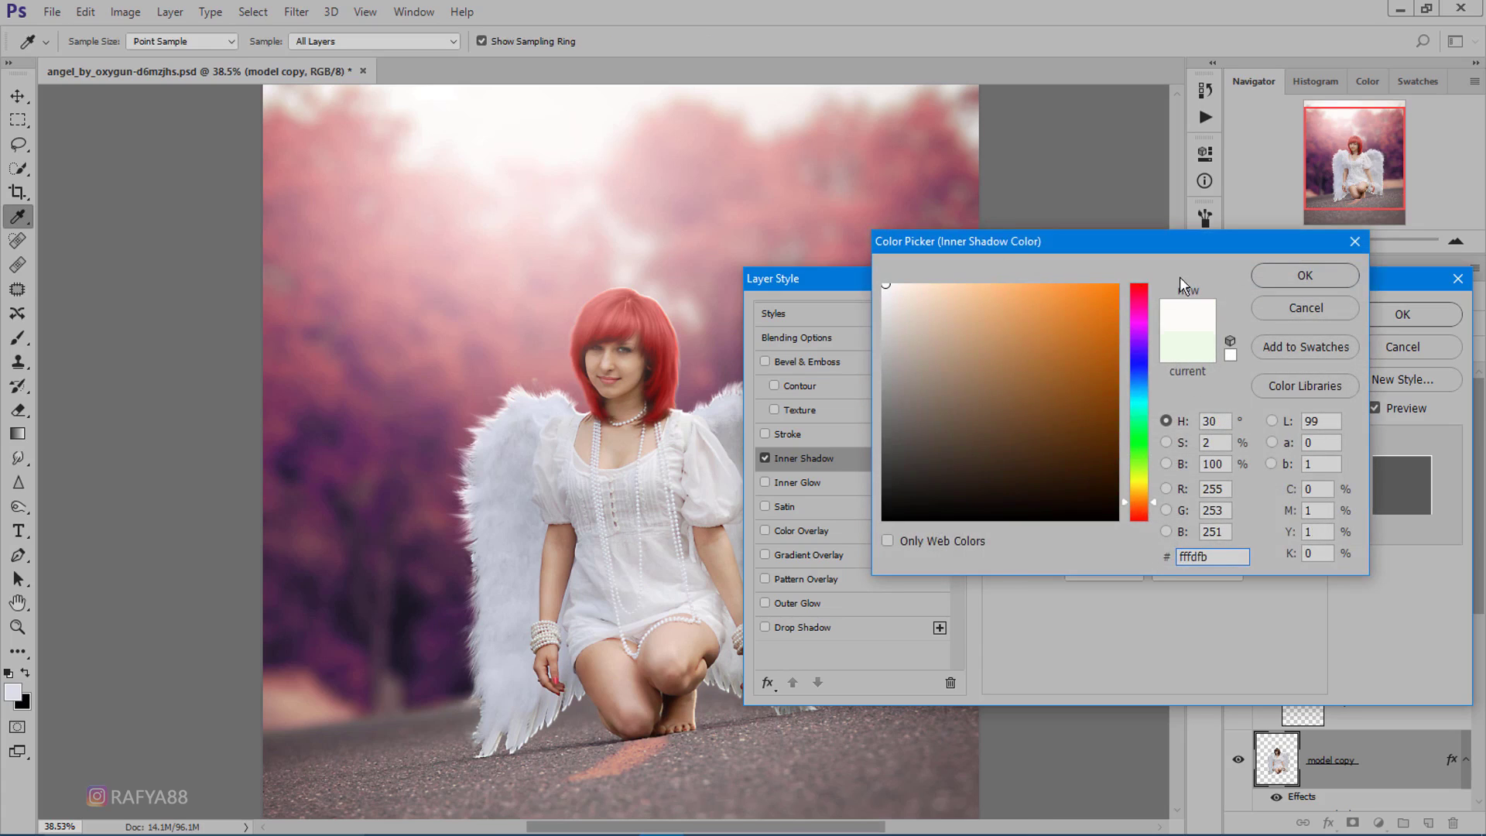
click(1304, 276)
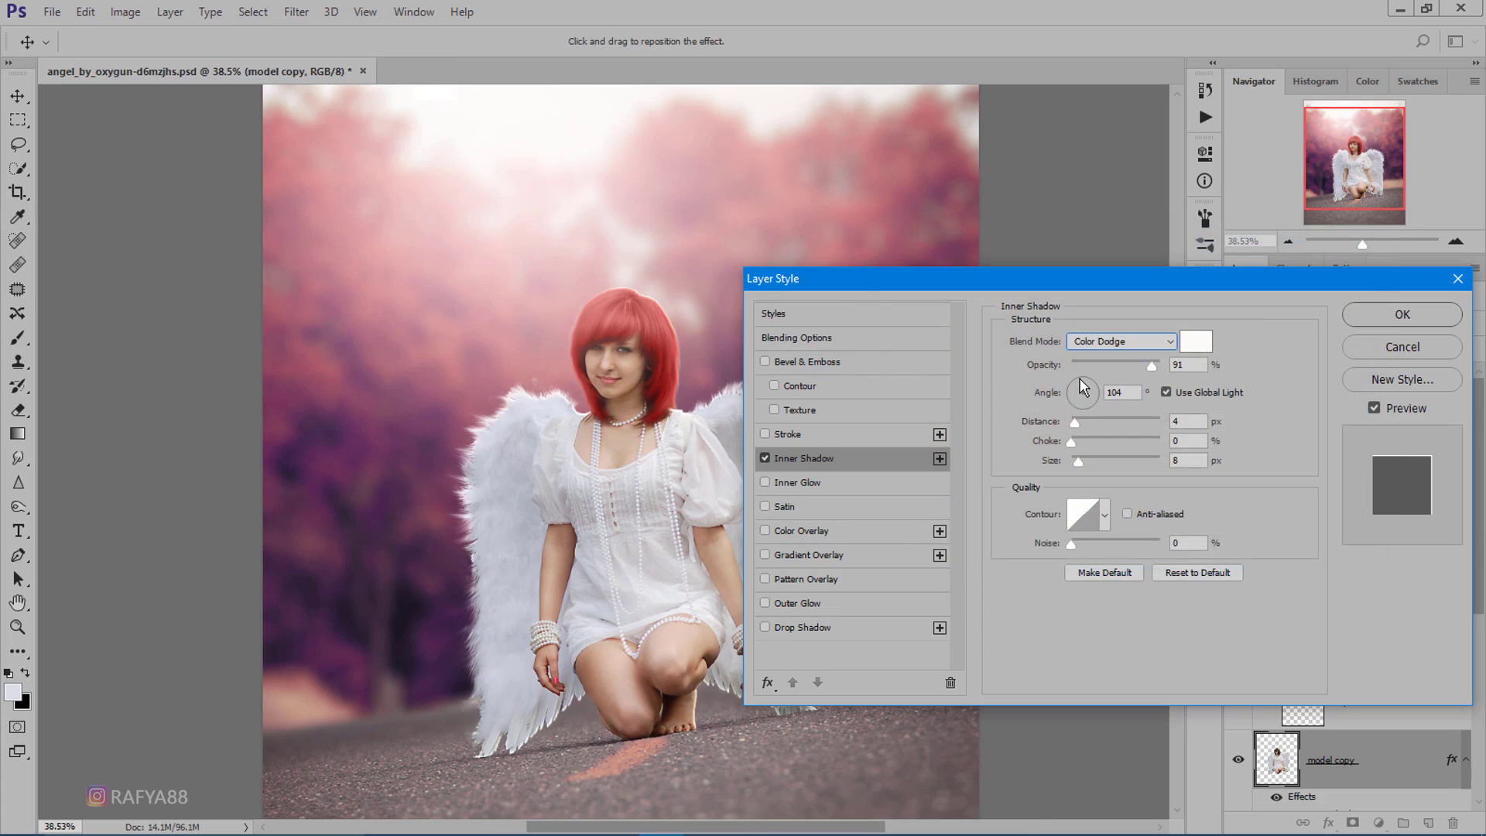
Tune the inner shadow's angle, distance and size (about 27 px).
click(1081, 387)
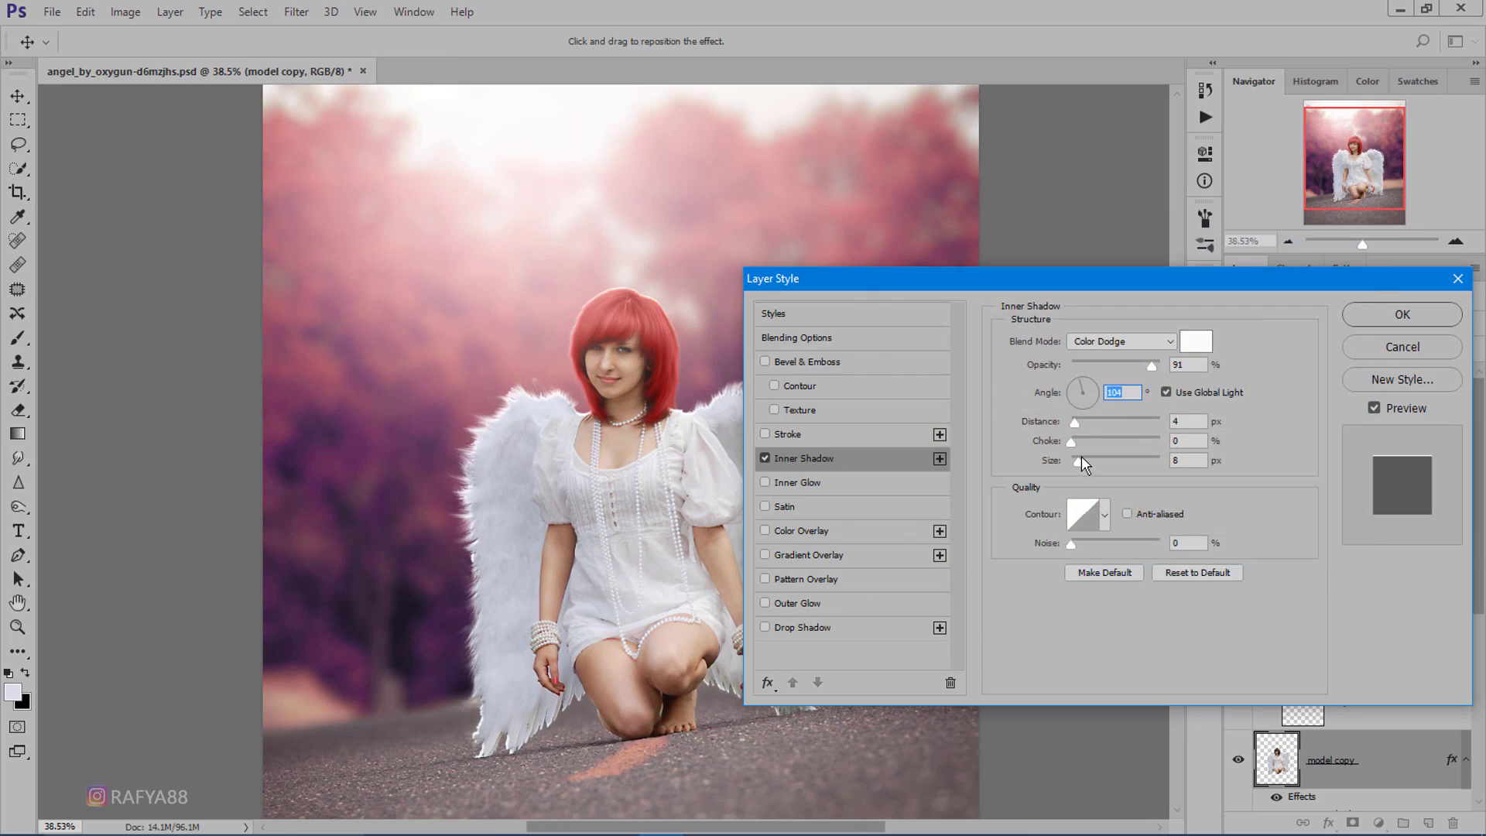
drag(1081, 457, 1086, 458)
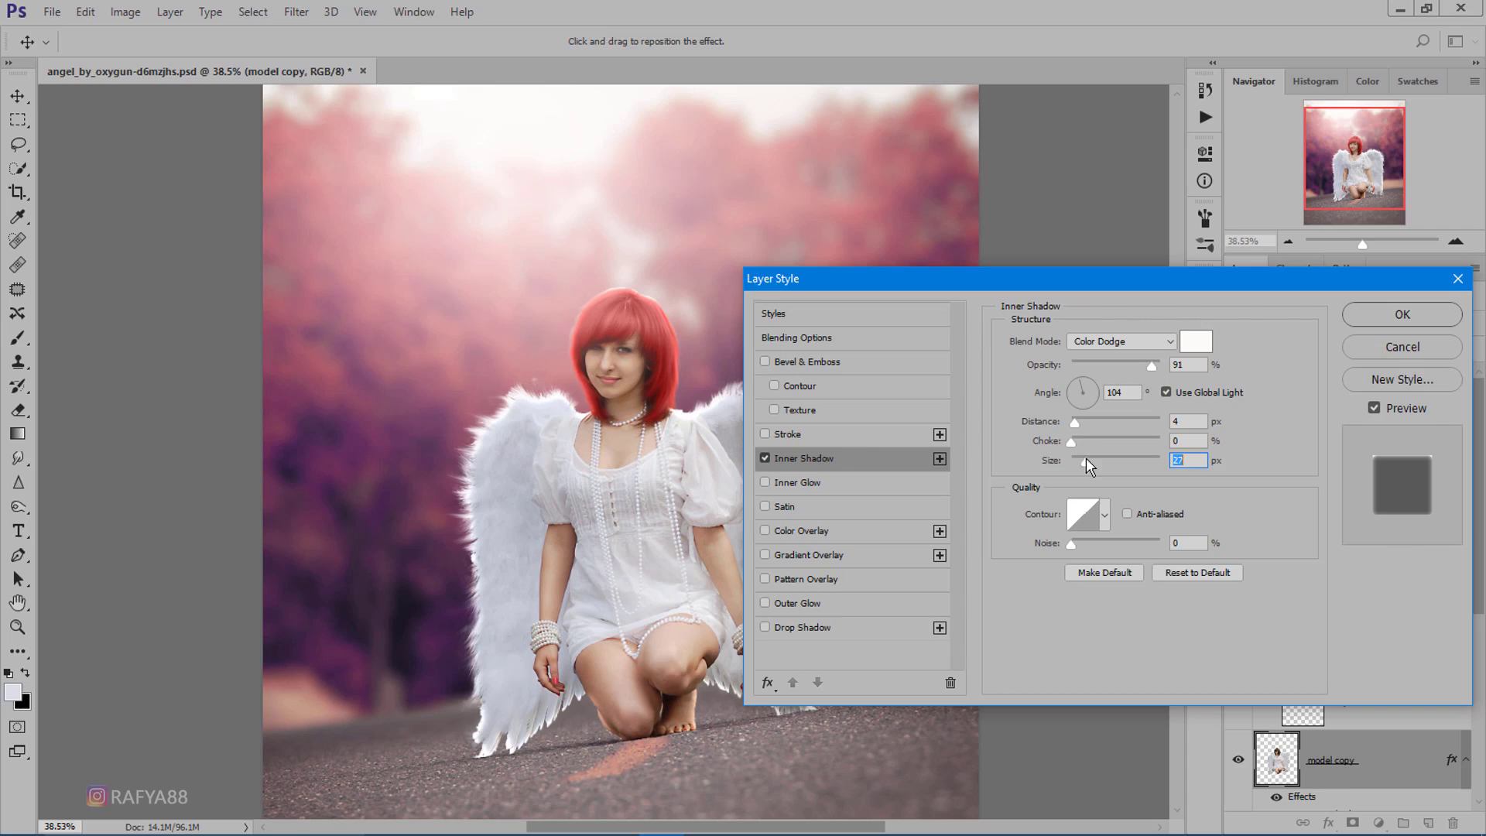
drag(1073, 421, 1078, 388)
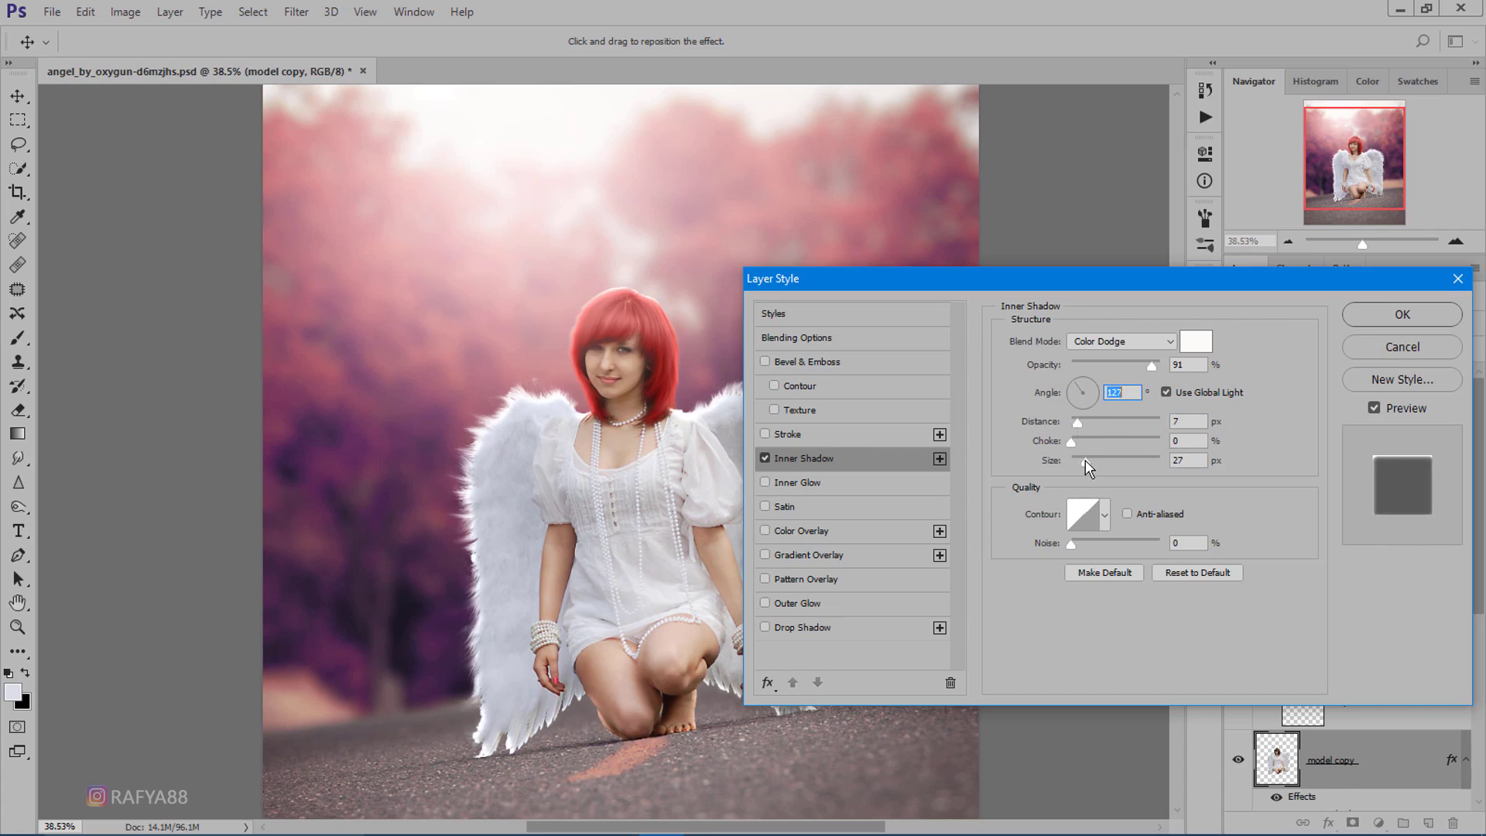
drag(1087, 462, 1092, 467)
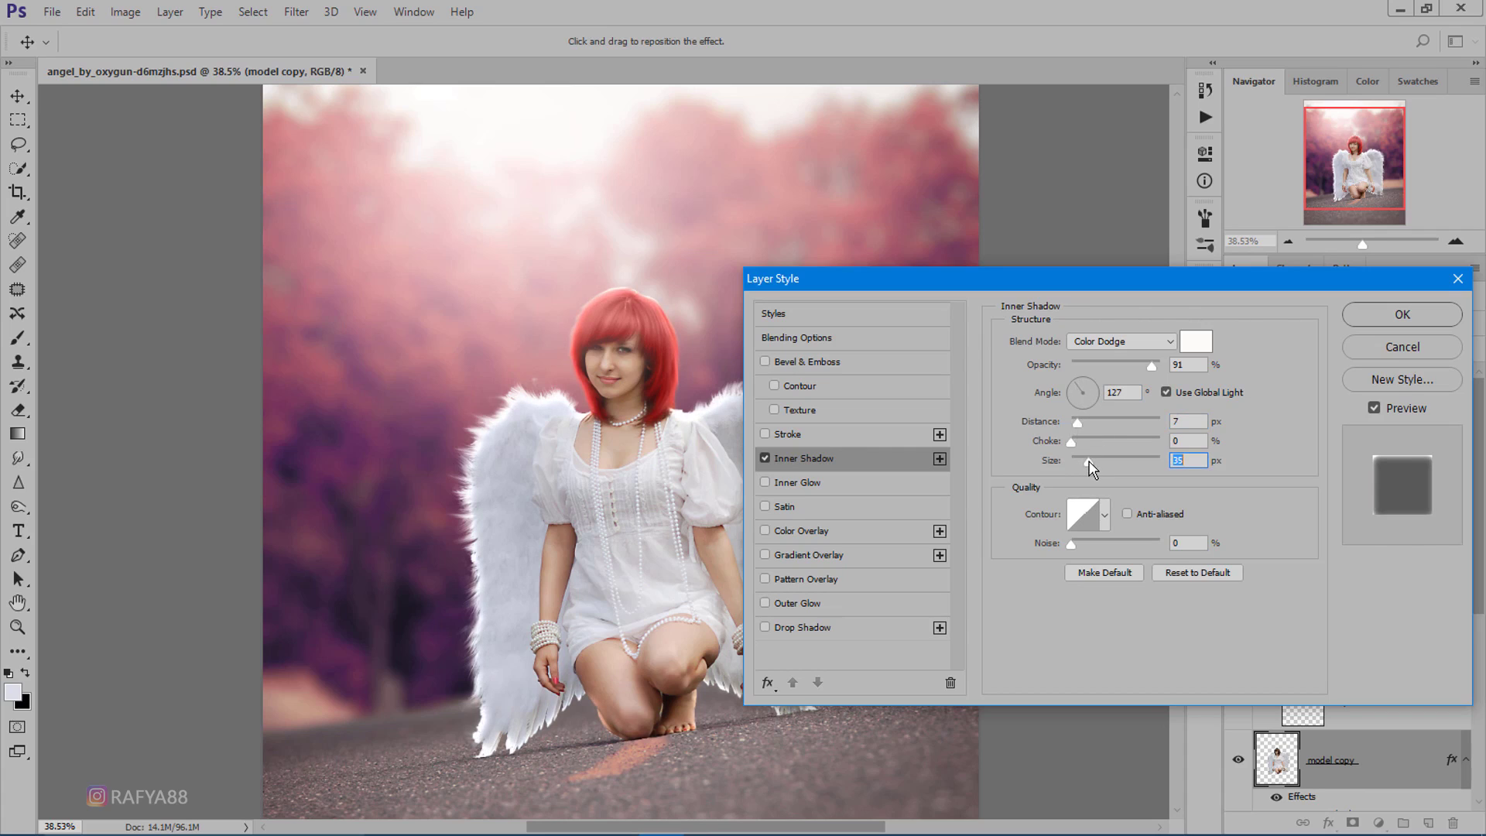
Split model copy's Color Dodge inner shadow into its own clipped layer and select it.
click(1402, 314)
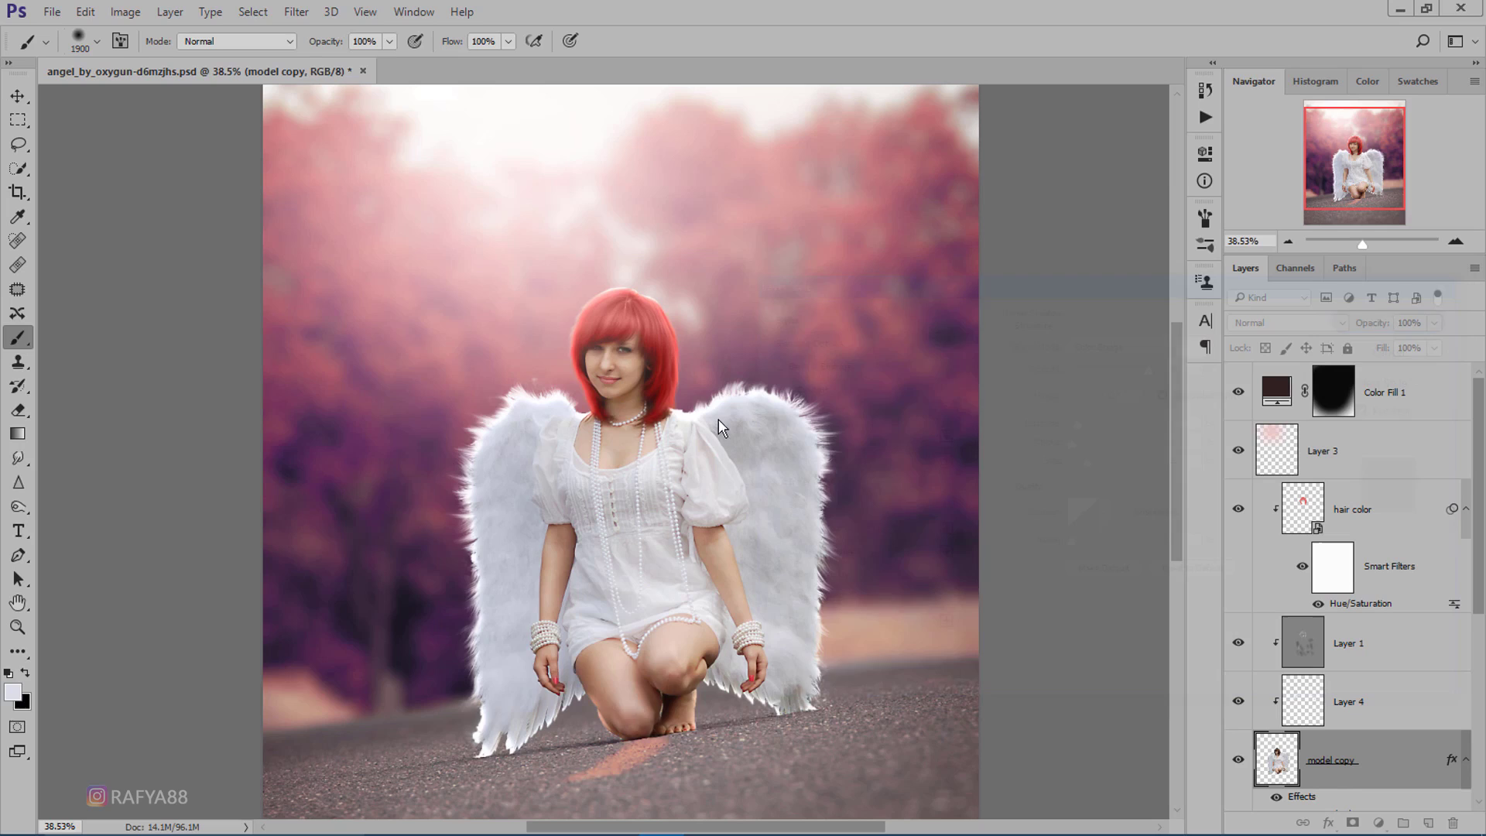
scroll(650, 425, down, 2)
scroll(559, 579, up, 3)
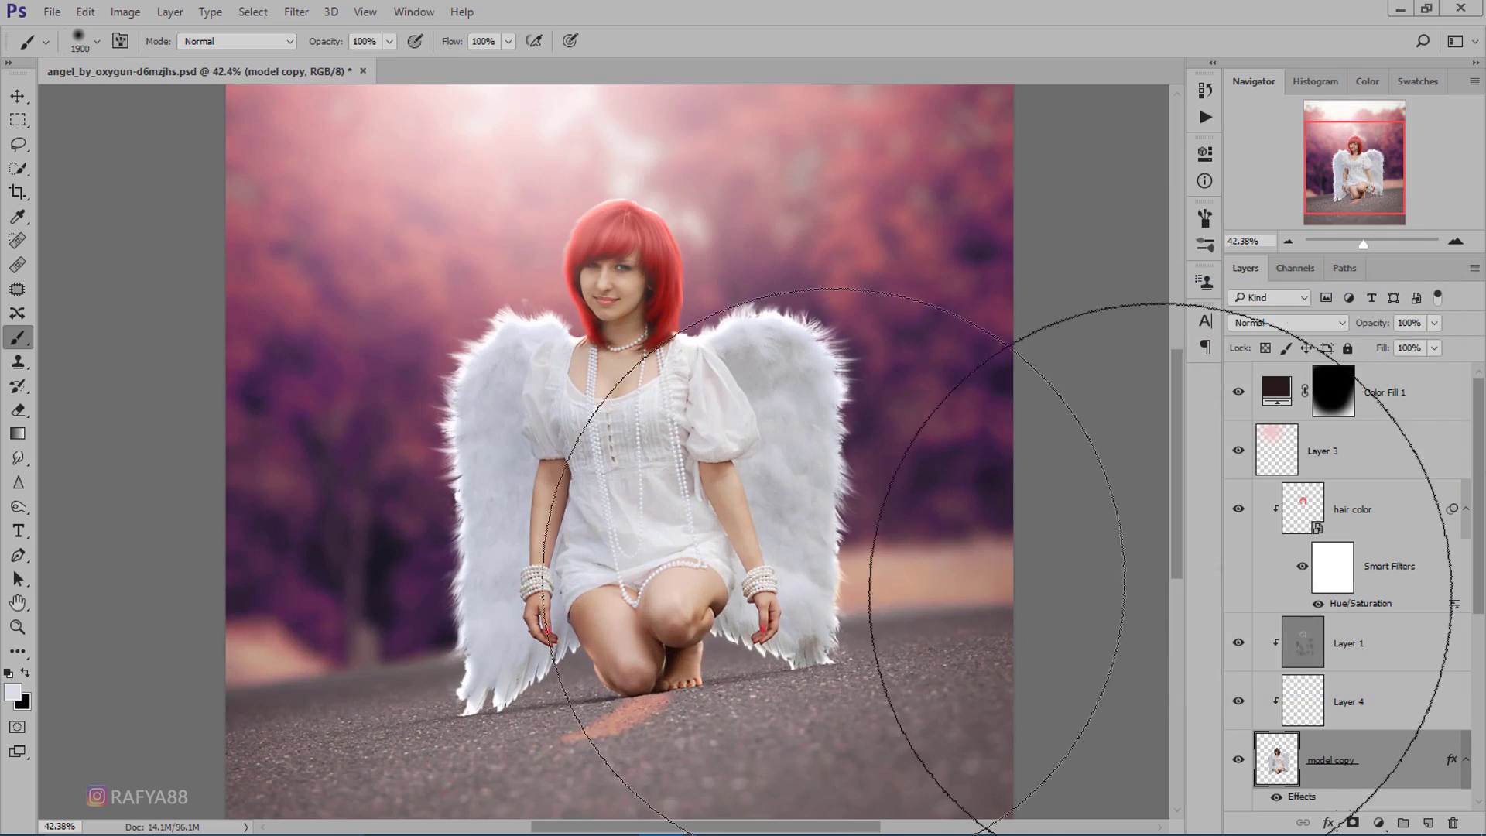
scroll(1387, 665, down, 3)
right_click(1451, 525)
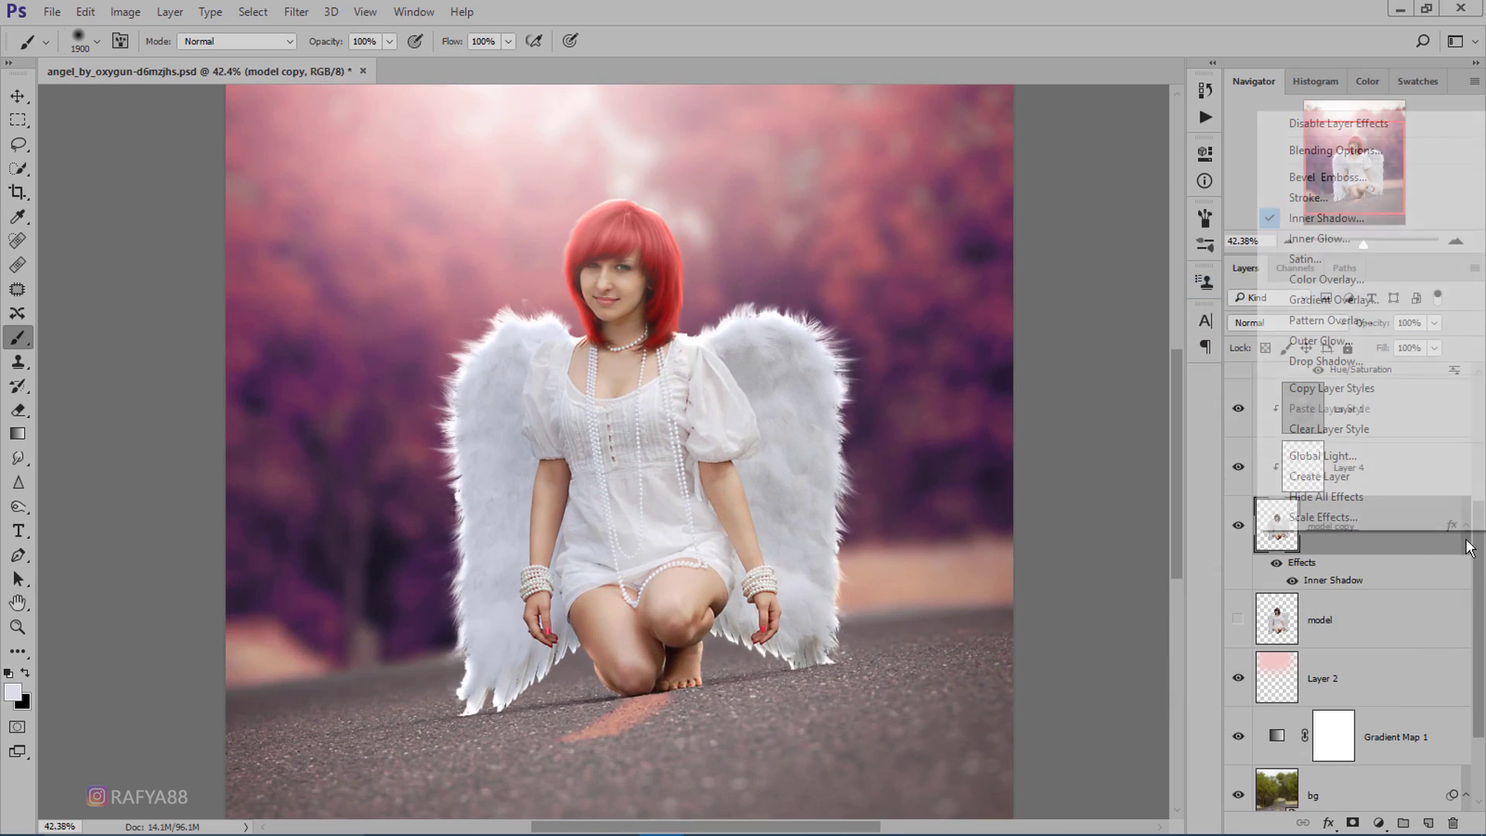
click(1356, 478)
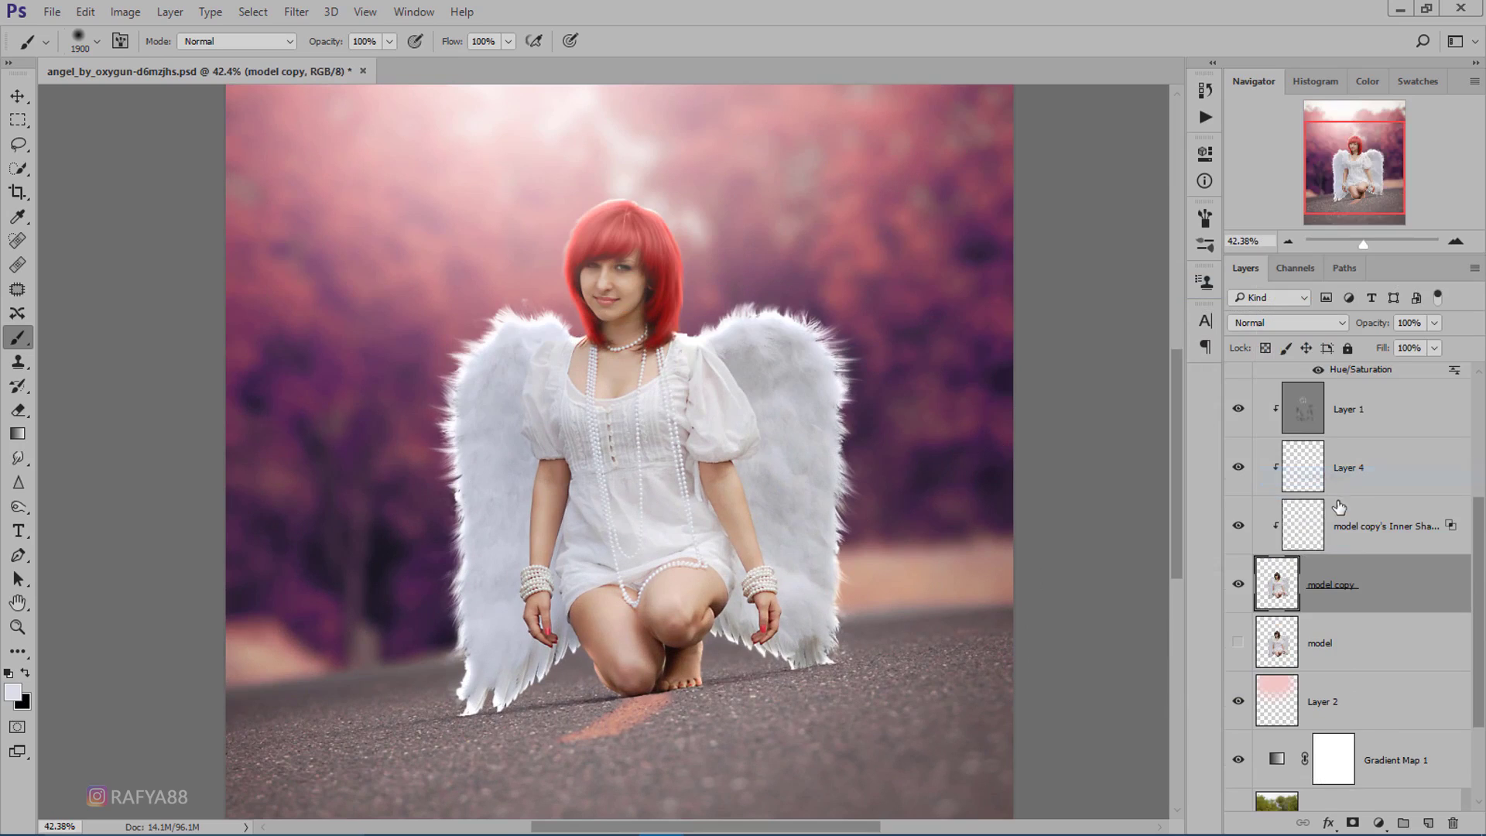
click(1362, 534)
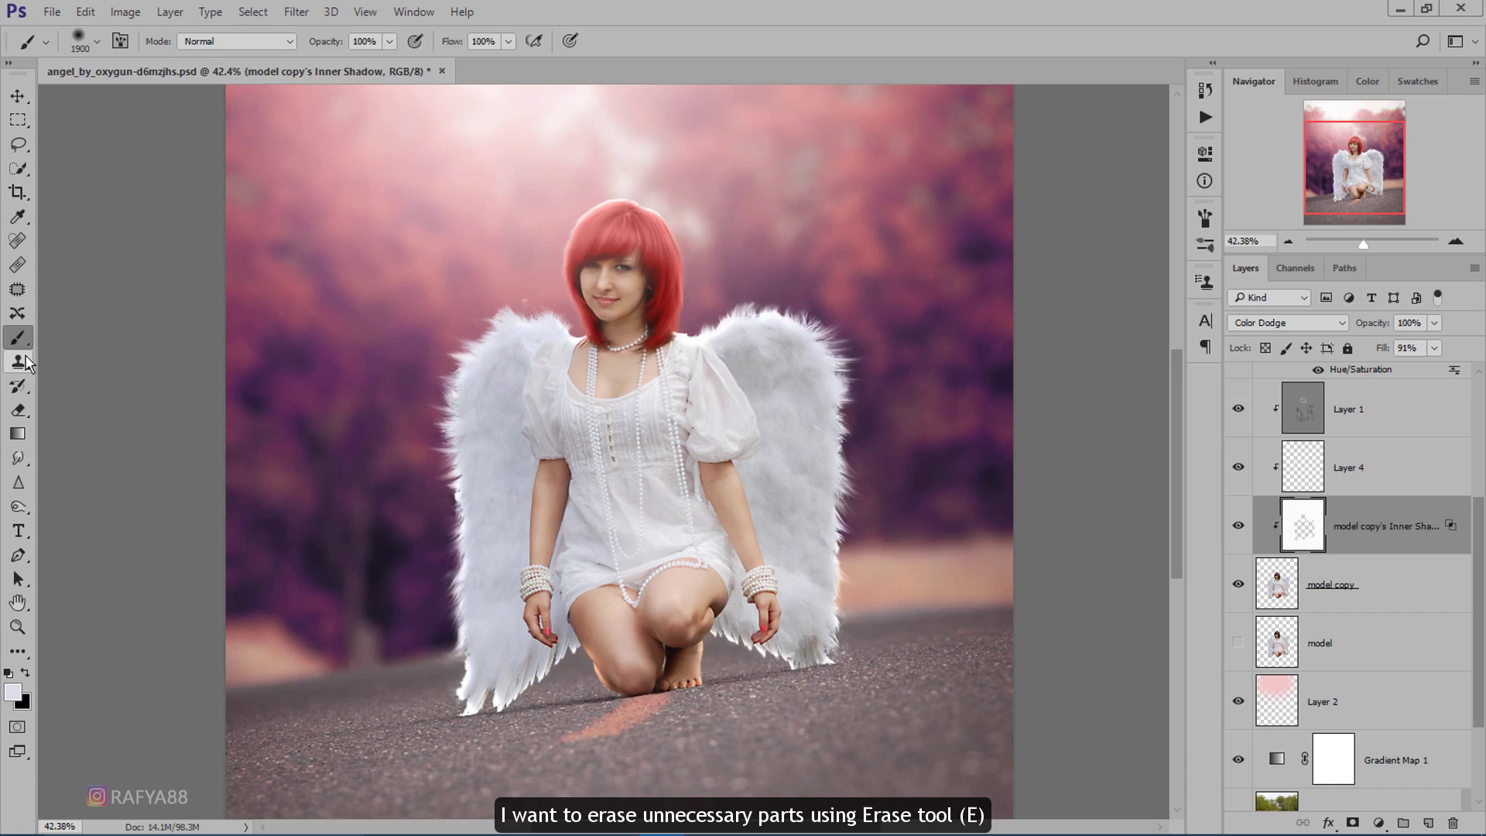
Erase the inner-shadow glow from the lower wing feathers with a large eraser at 100%.
click(18, 409)
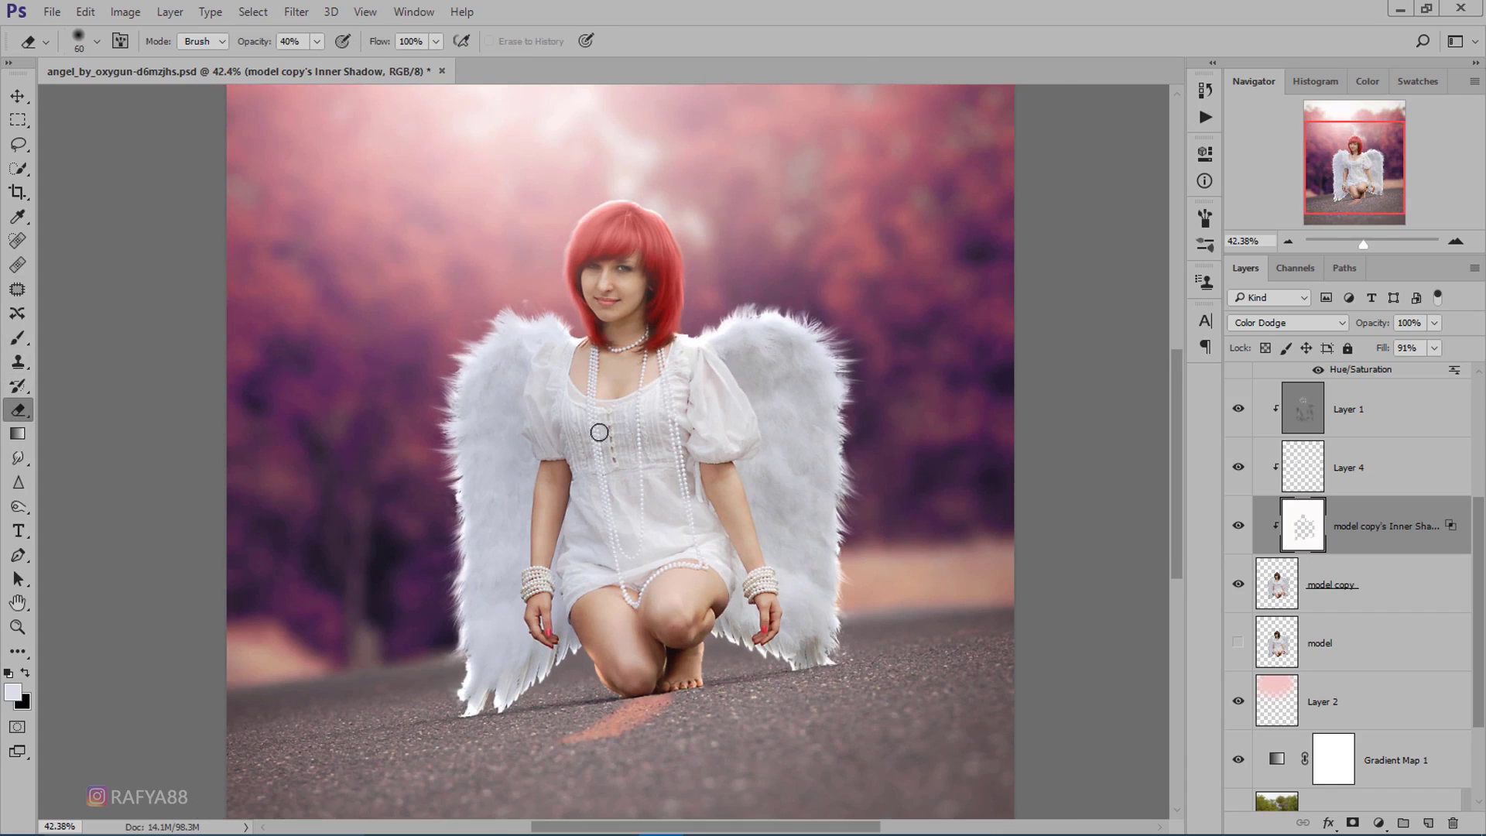
key(bracketright)
key(bracketright)
key(bracketright)
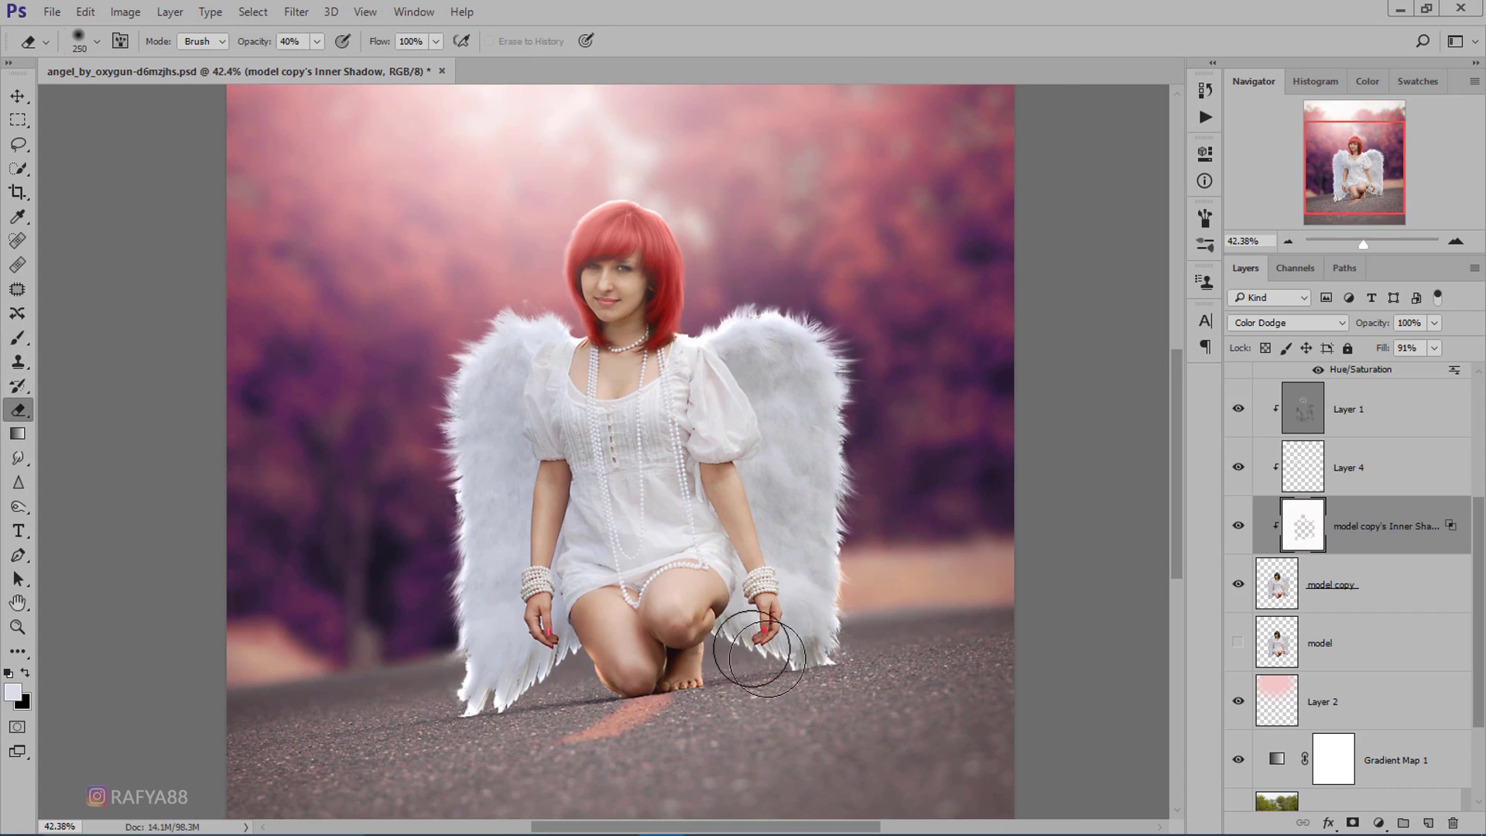
drag(263, 47, 309, 47)
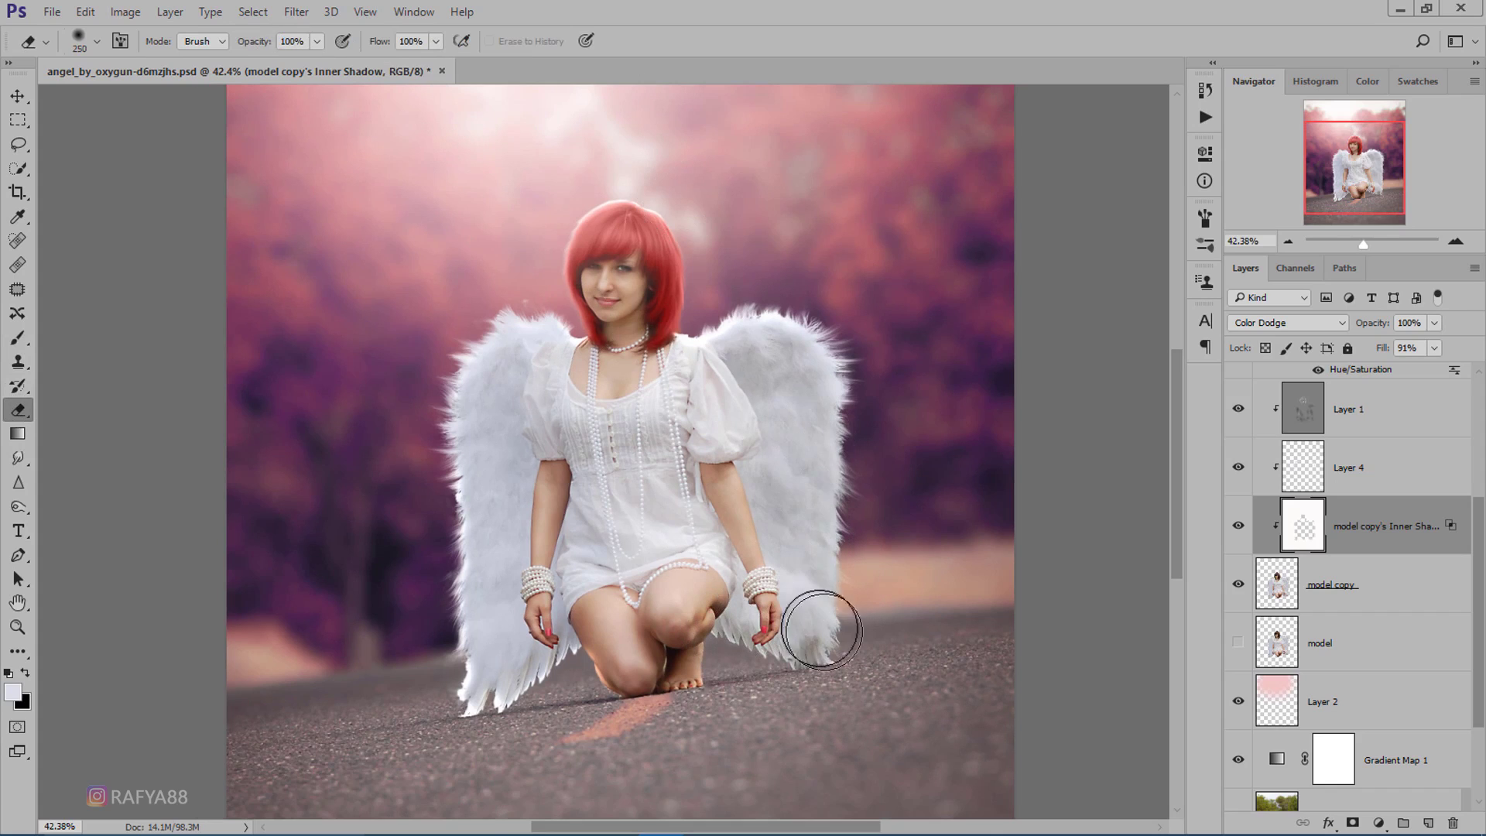
mouse_move(474, 497)
mouse_down()
mouse_move(494, 681)
mouse_move(508, 604)
mouse_move(488, 723)
mouse_move(603, 624)
mouse_move(614, 713)
mouse_up()
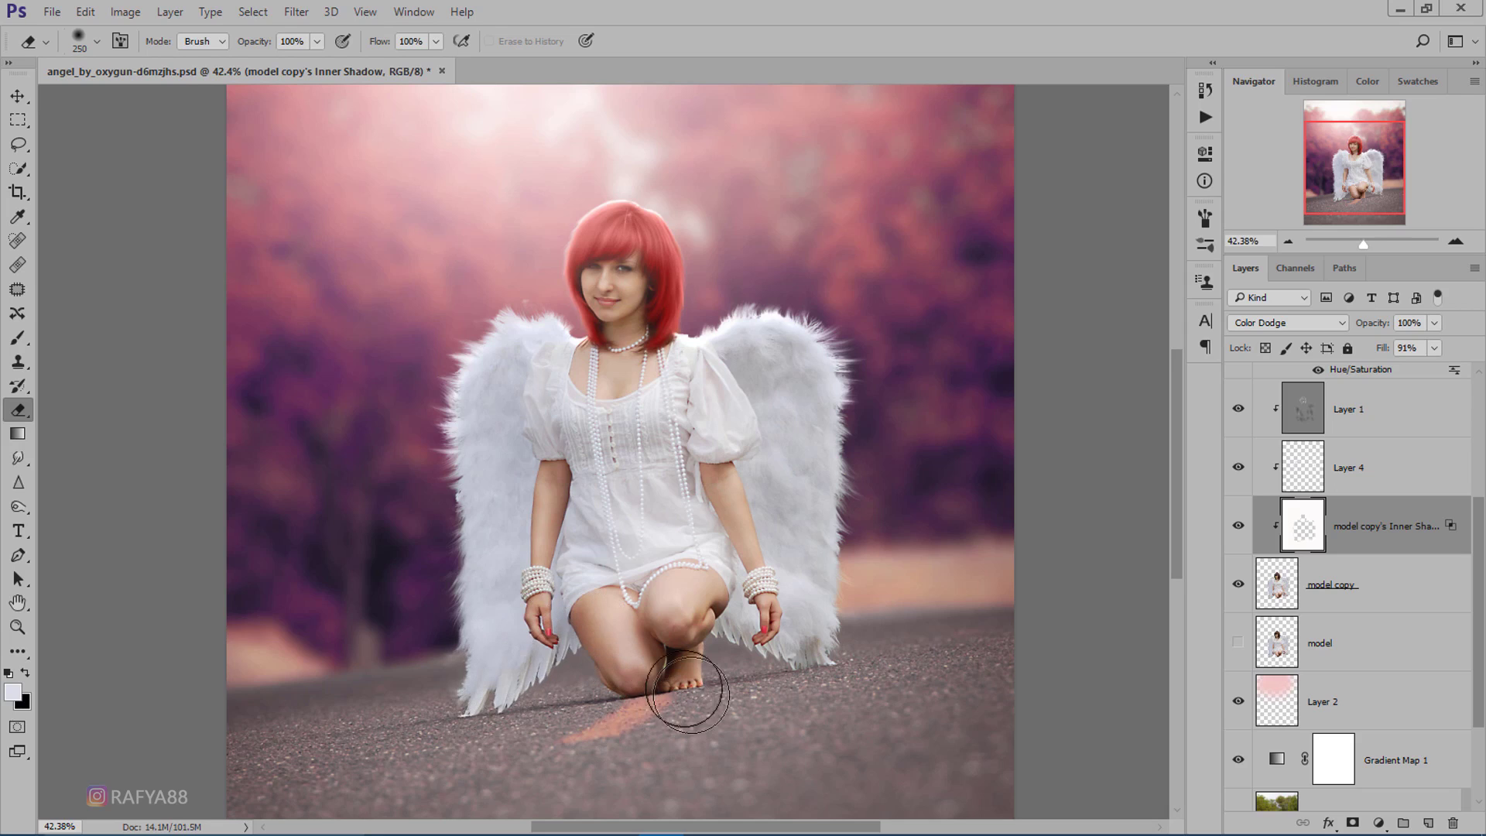
Soften the rim light over the red hair and chest with the eraser at 49%.
scroll(602, 338, up, 1)
key(bracketleft)
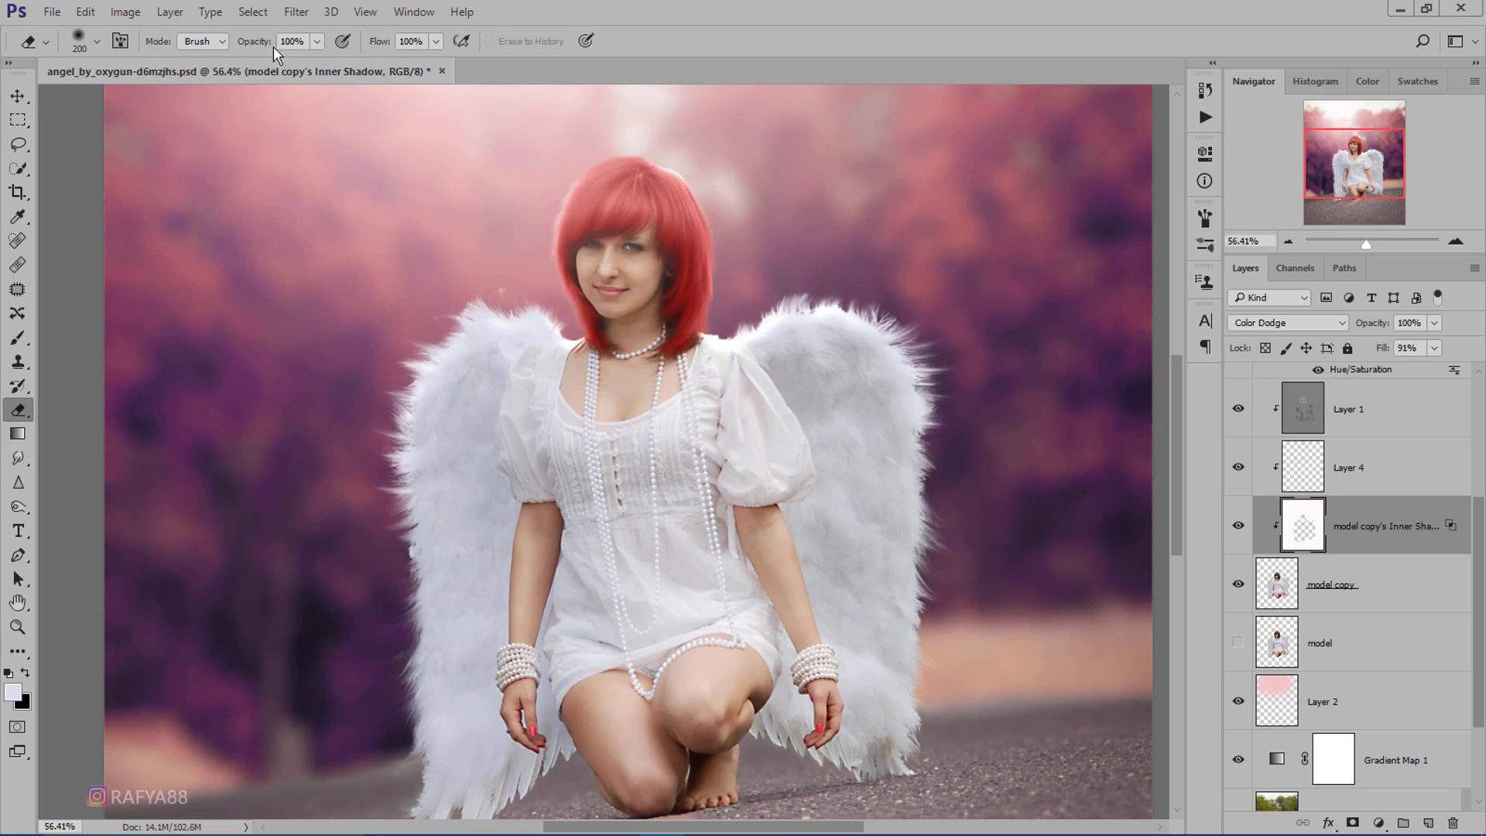
drag(275, 43, 232, 46)
drag(605, 190, 680, 249)
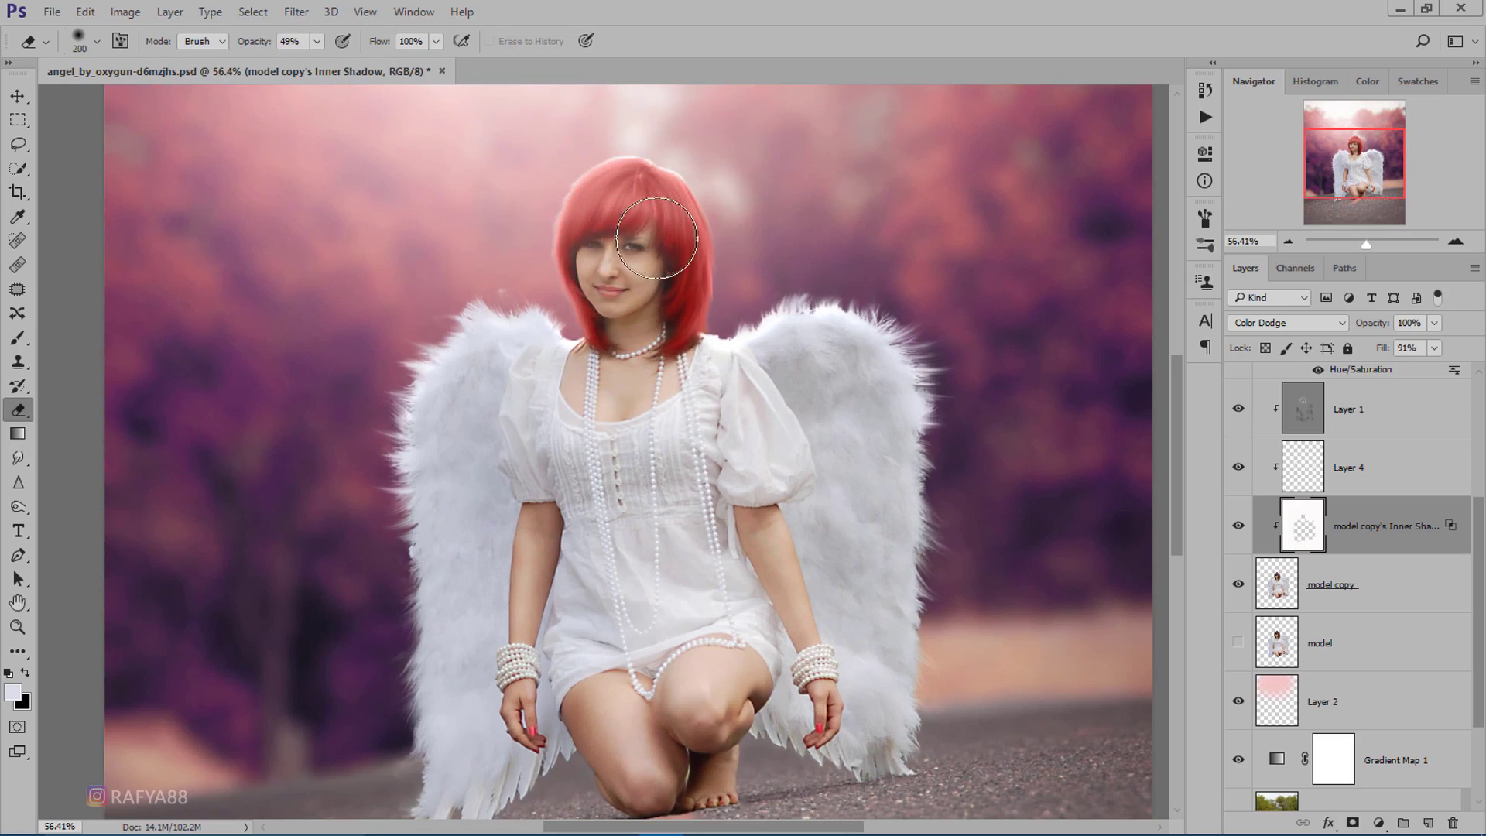
mouse_move(645, 386)
mouse_down()
mouse_move(660, 248)
mouse_move(559, 402)
mouse_move(637, 407)
mouse_move(583, 385)
mouse_move(764, 368)
mouse_up()
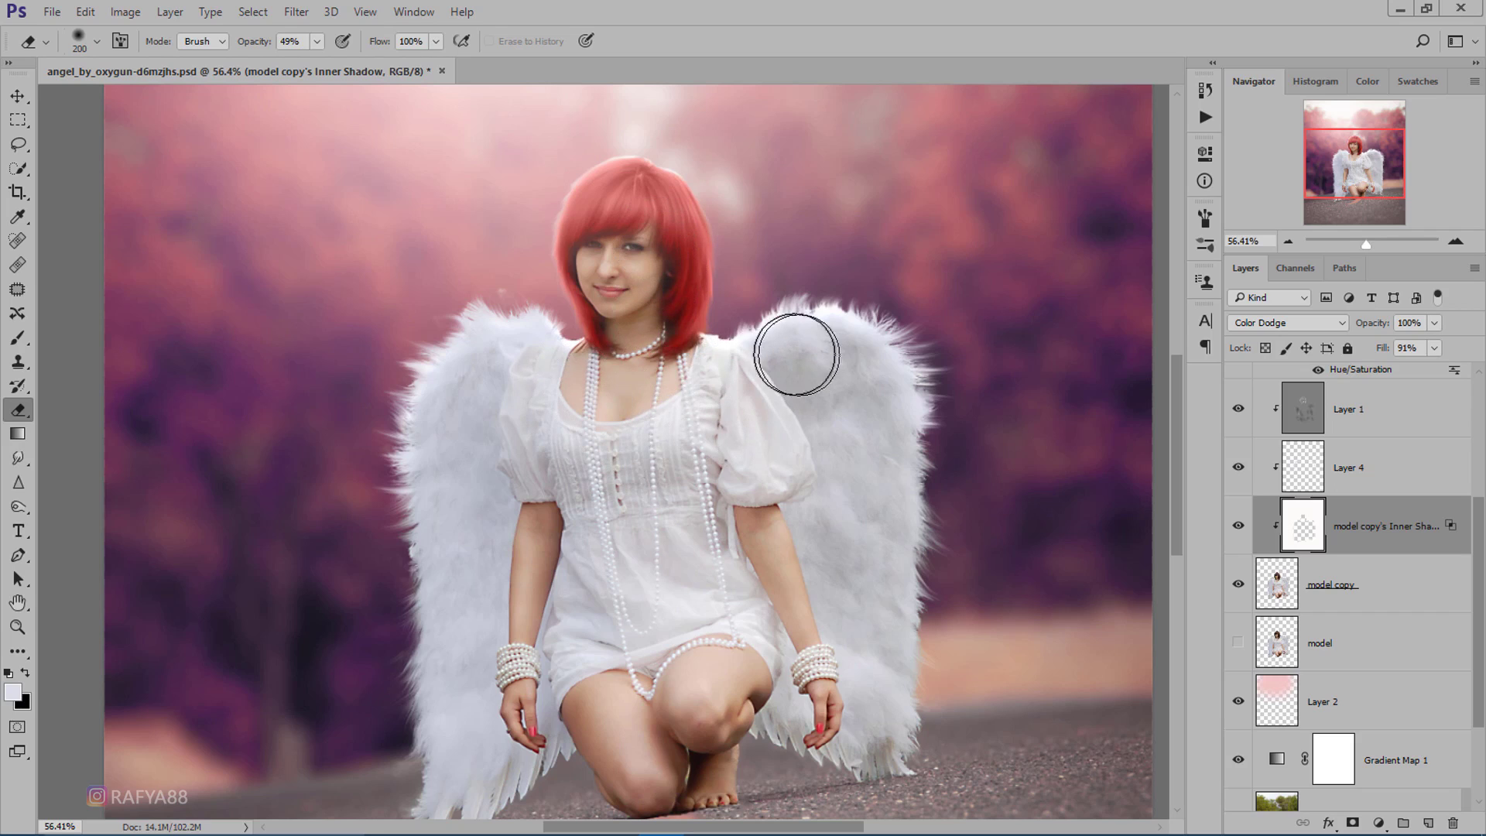
click(1238, 525)
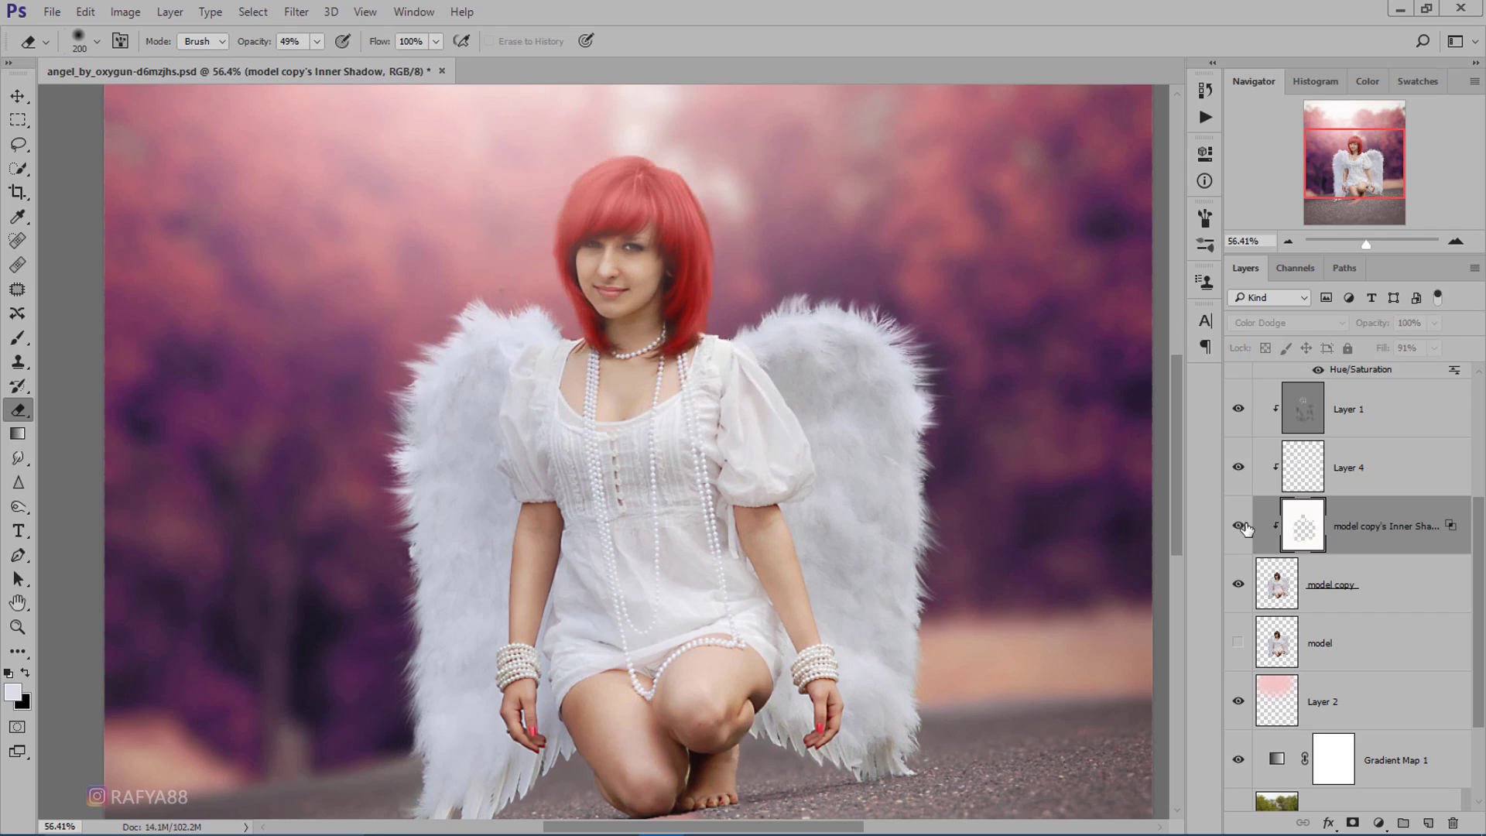
scroll(735, 332, down, 2)
scroll(730, 325, down, 3)
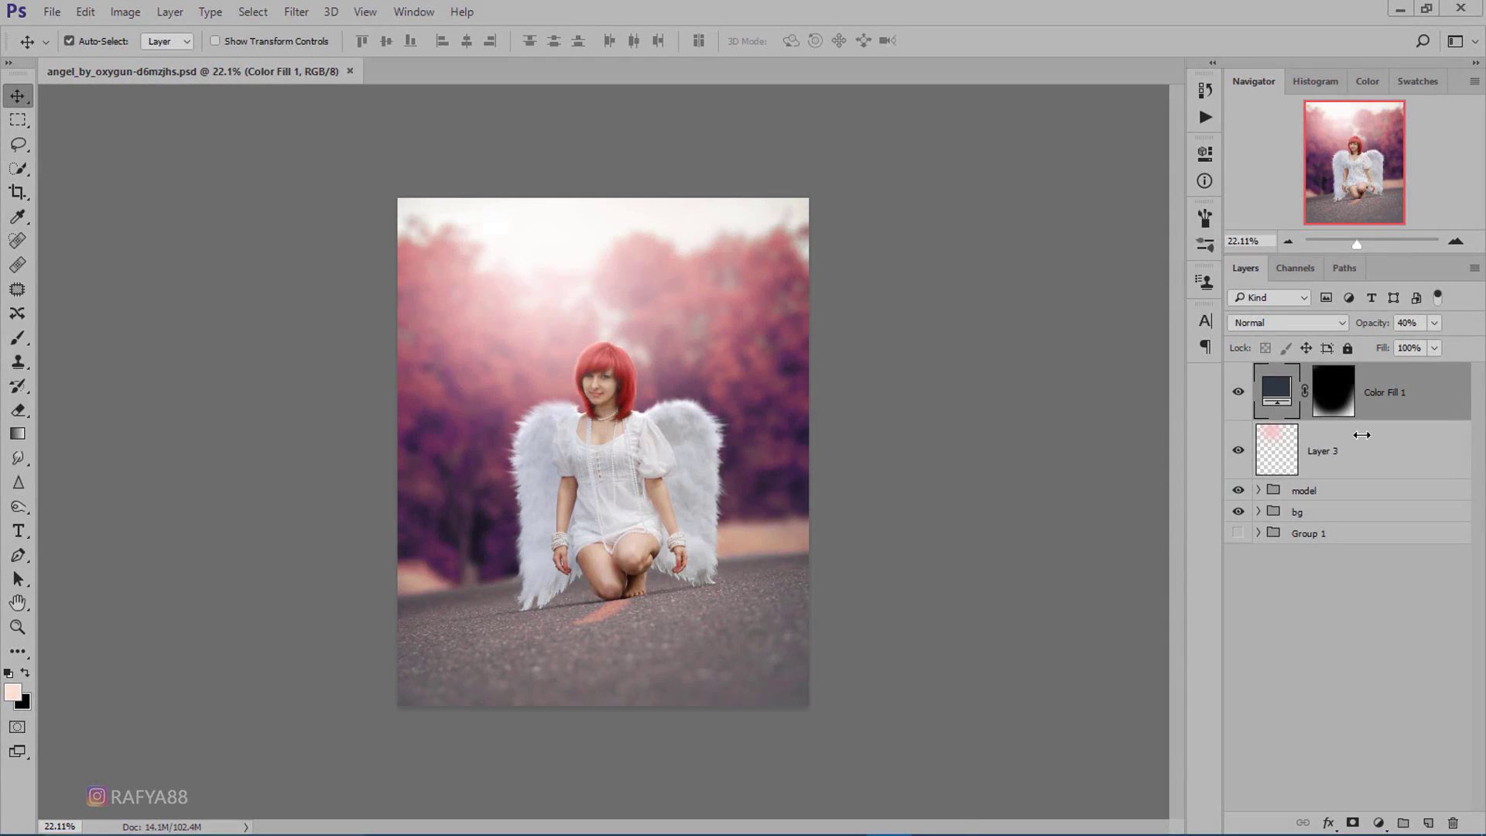
Add a Gradient Map adjustment layer using the violet-to-orange preset.
click(1378, 822)
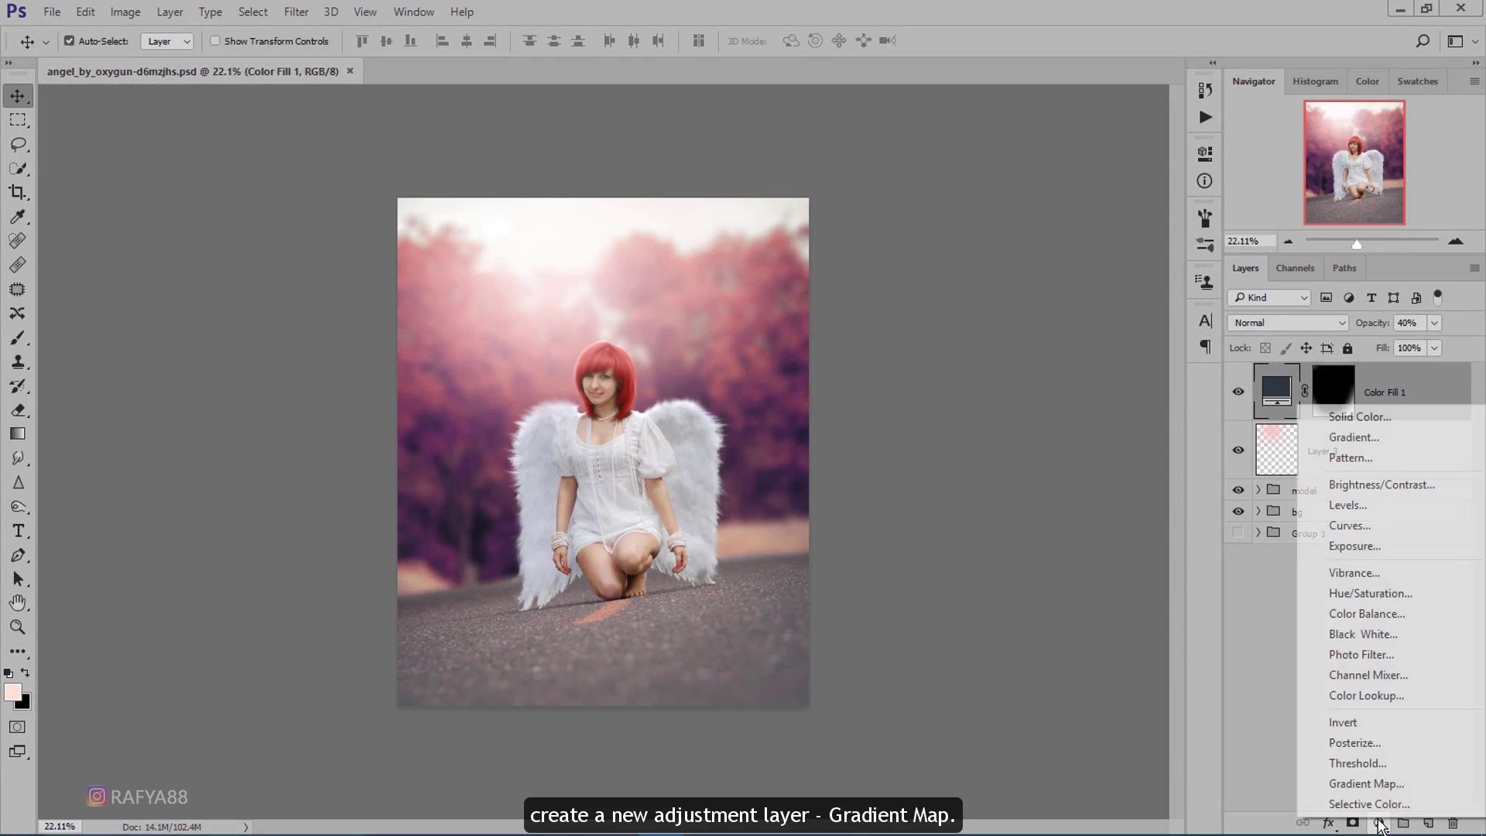
click(1422, 784)
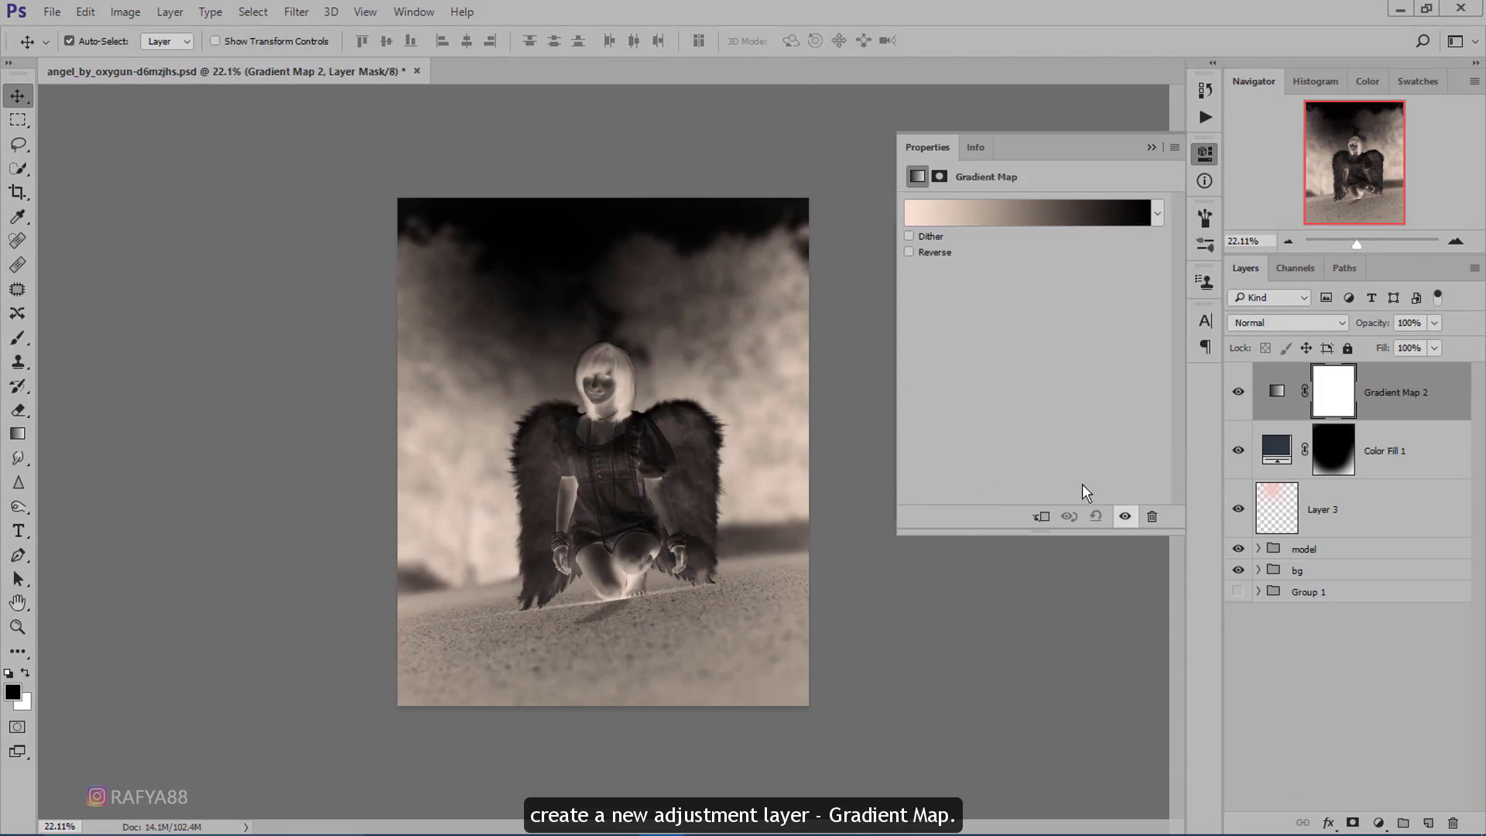
click(1029, 223)
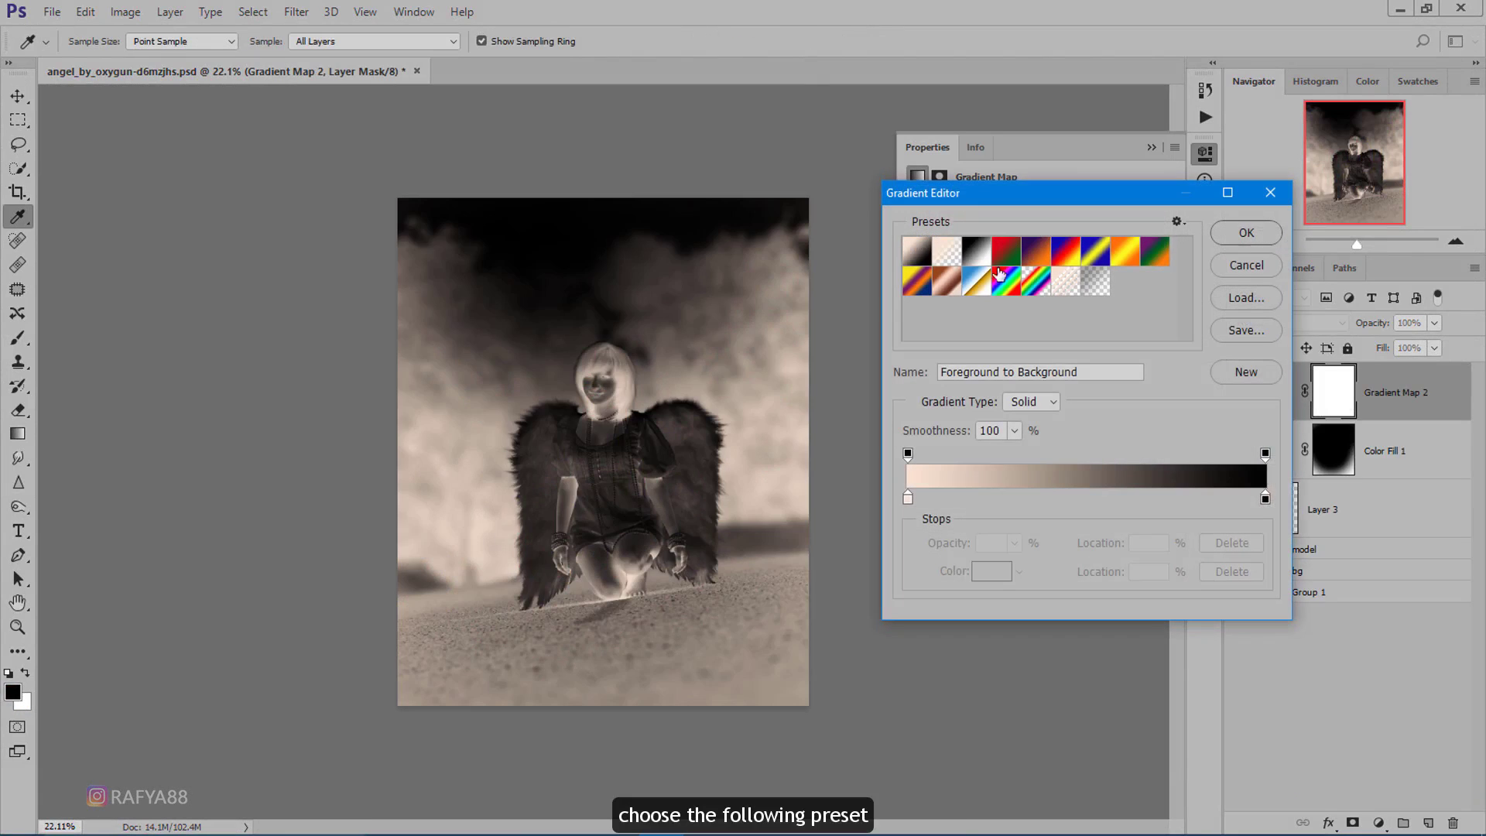
click(1038, 280)
click(1266, 238)
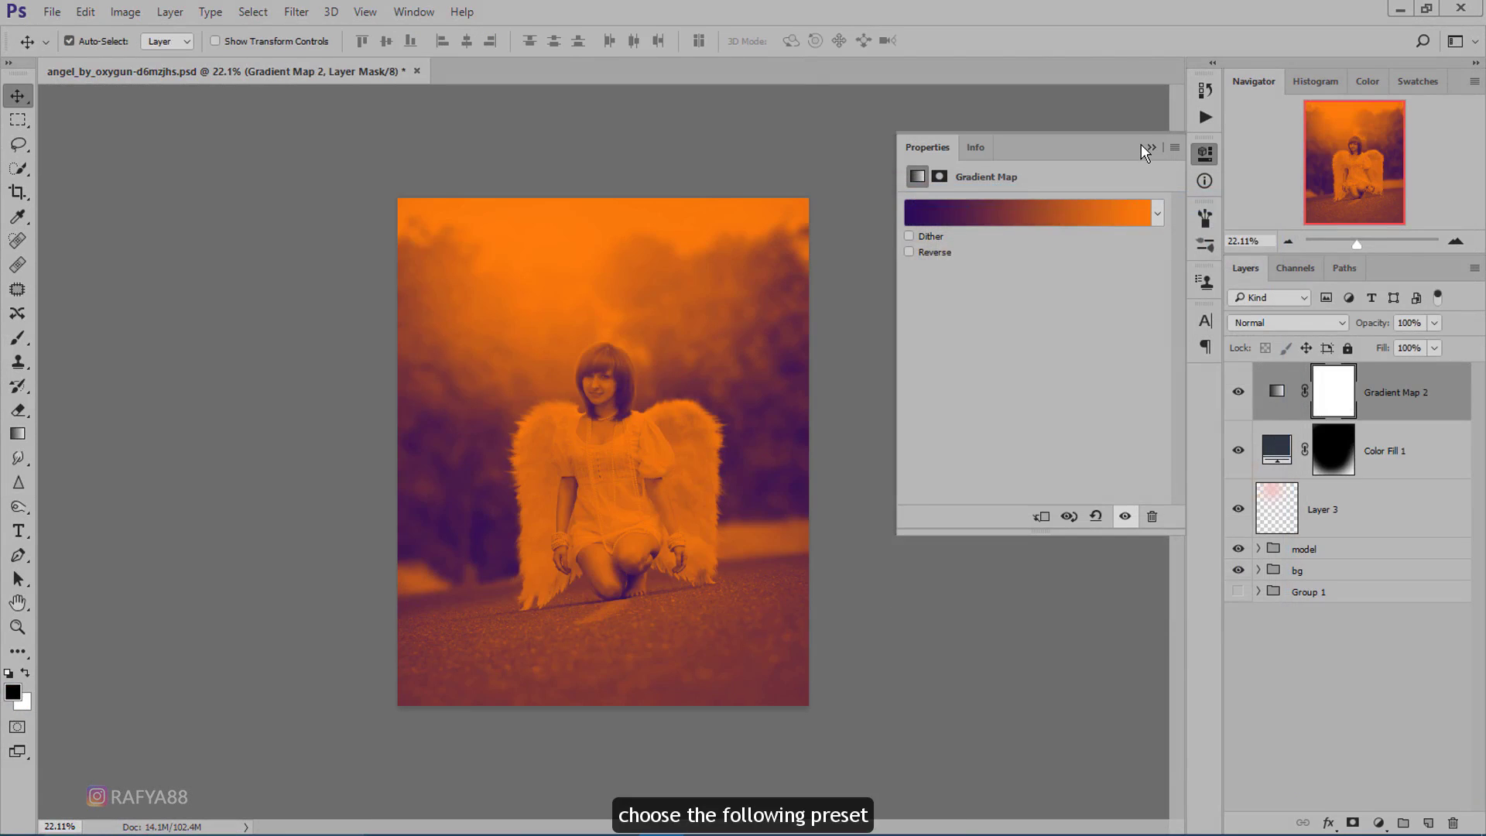
click(1150, 146)
Blend the gradient map as Soft Light at 35% opacity.
click(1300, 322)
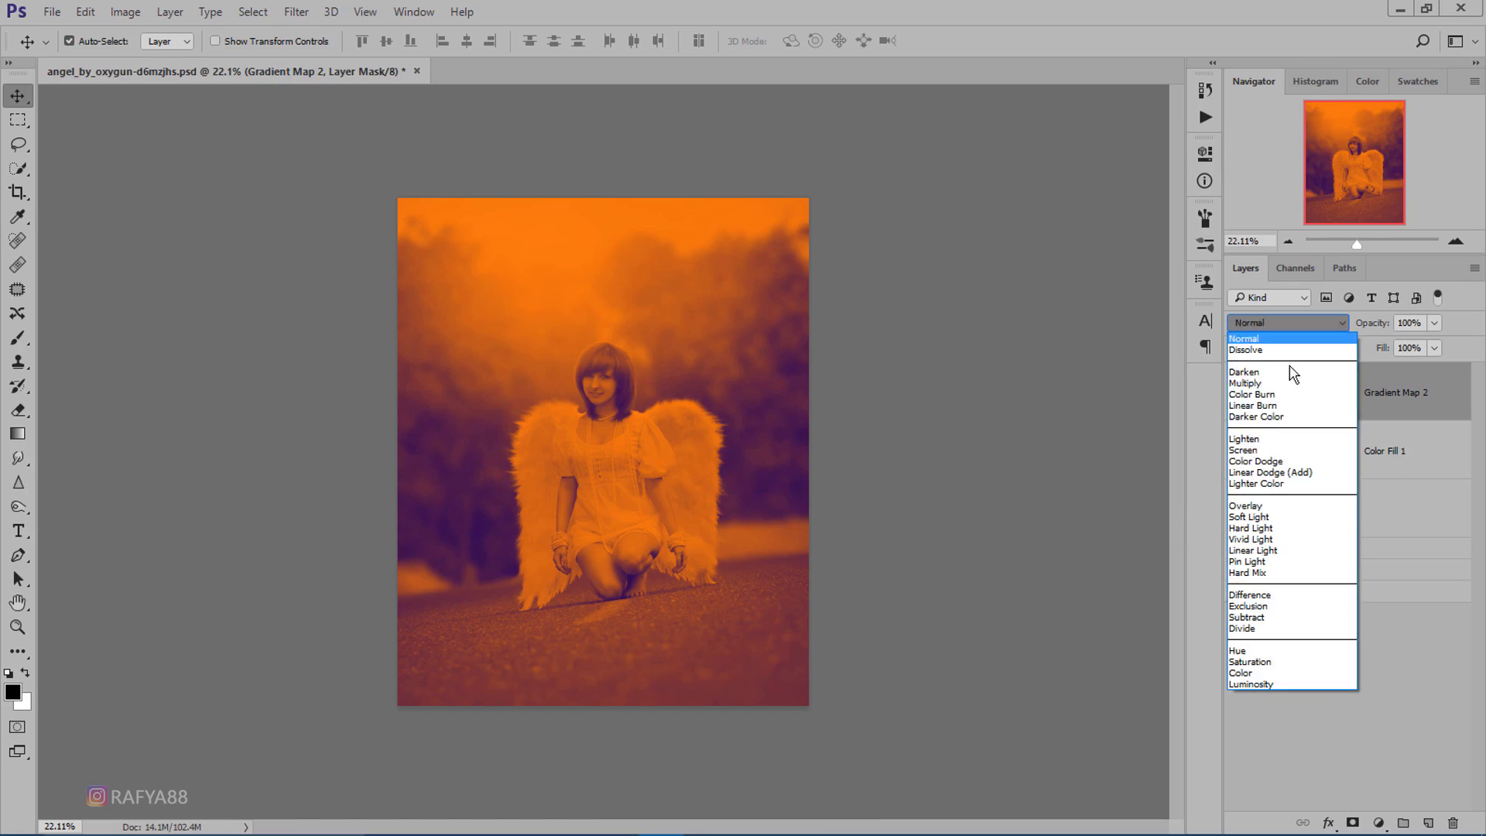
click(1312, 516)
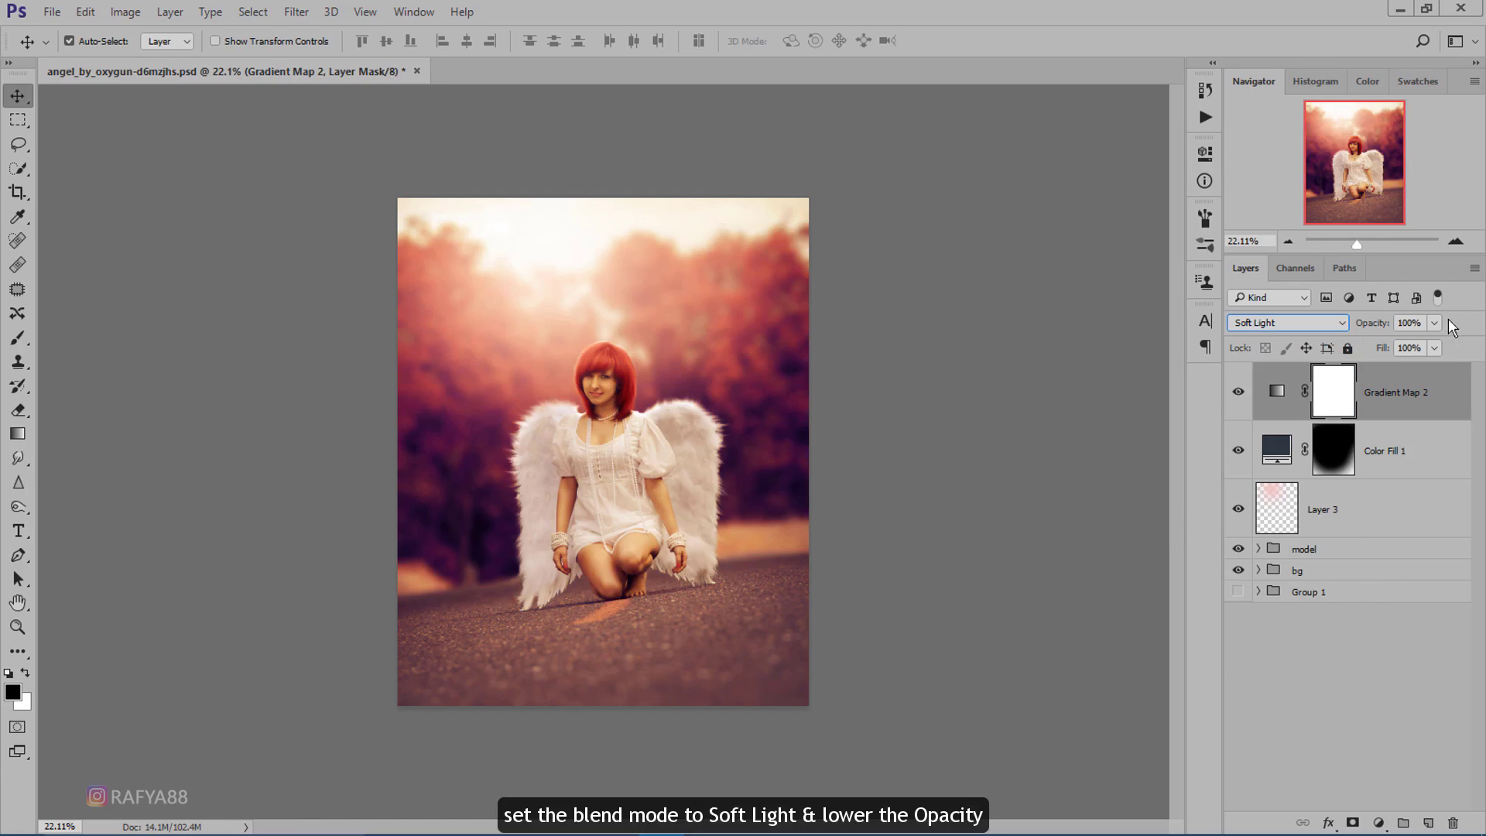
drag(1382, 325, 1329, 326)
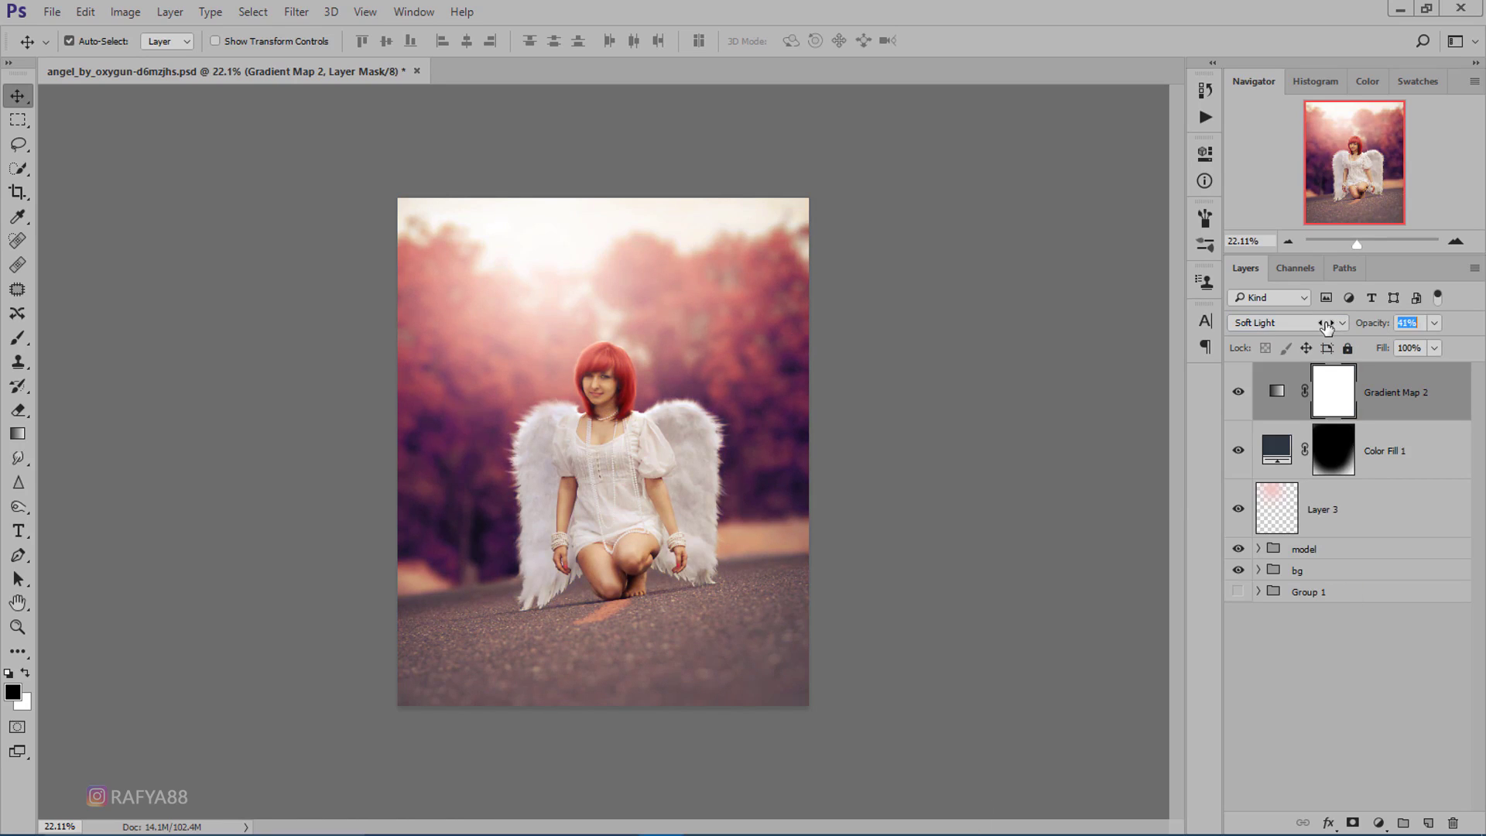
click(1238, 392)
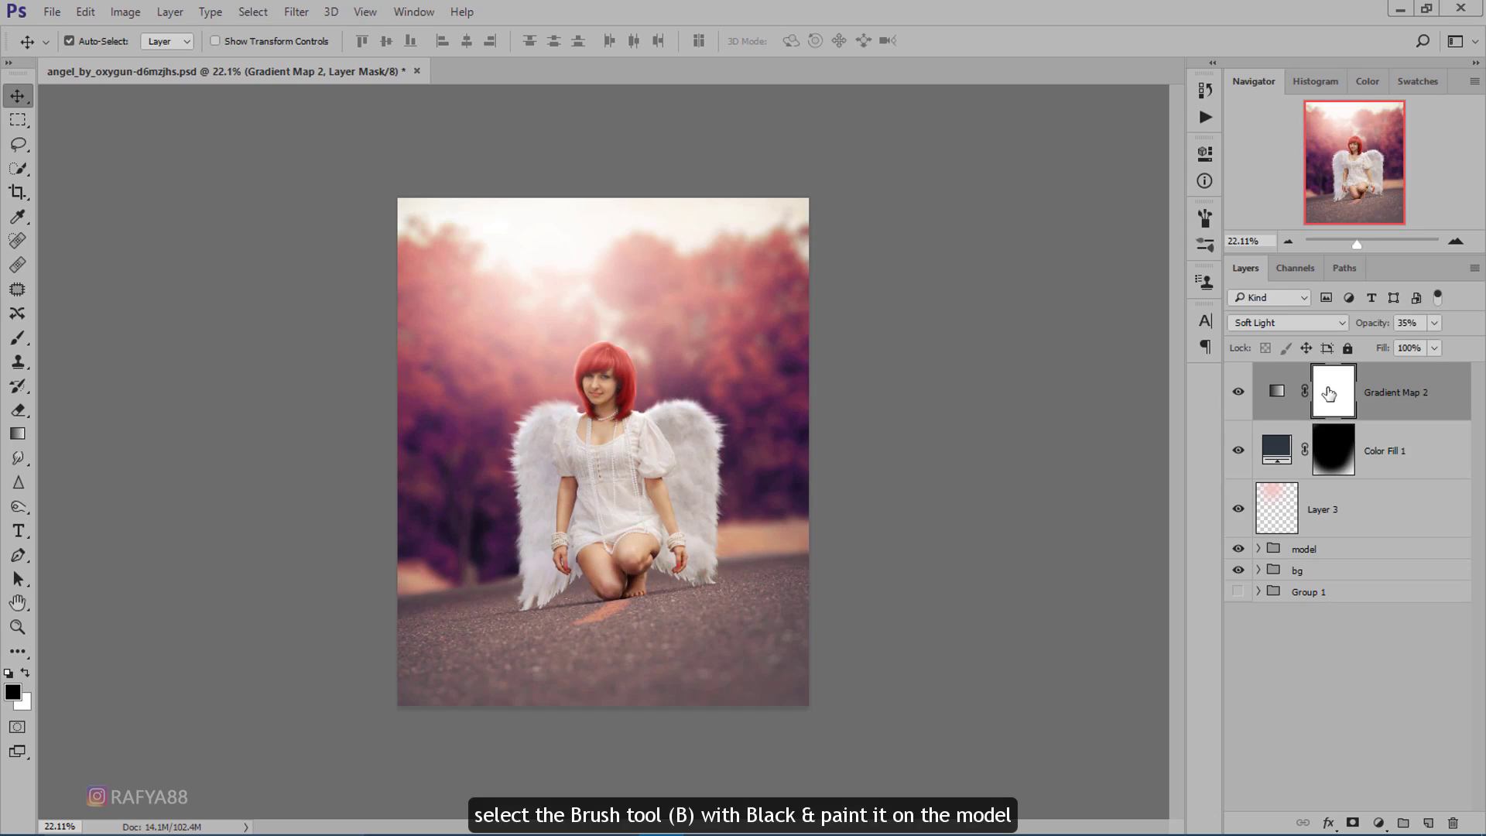
Paint black on Gradient Map 2's mask over the angel's face, neck and body.
click(18, 337)
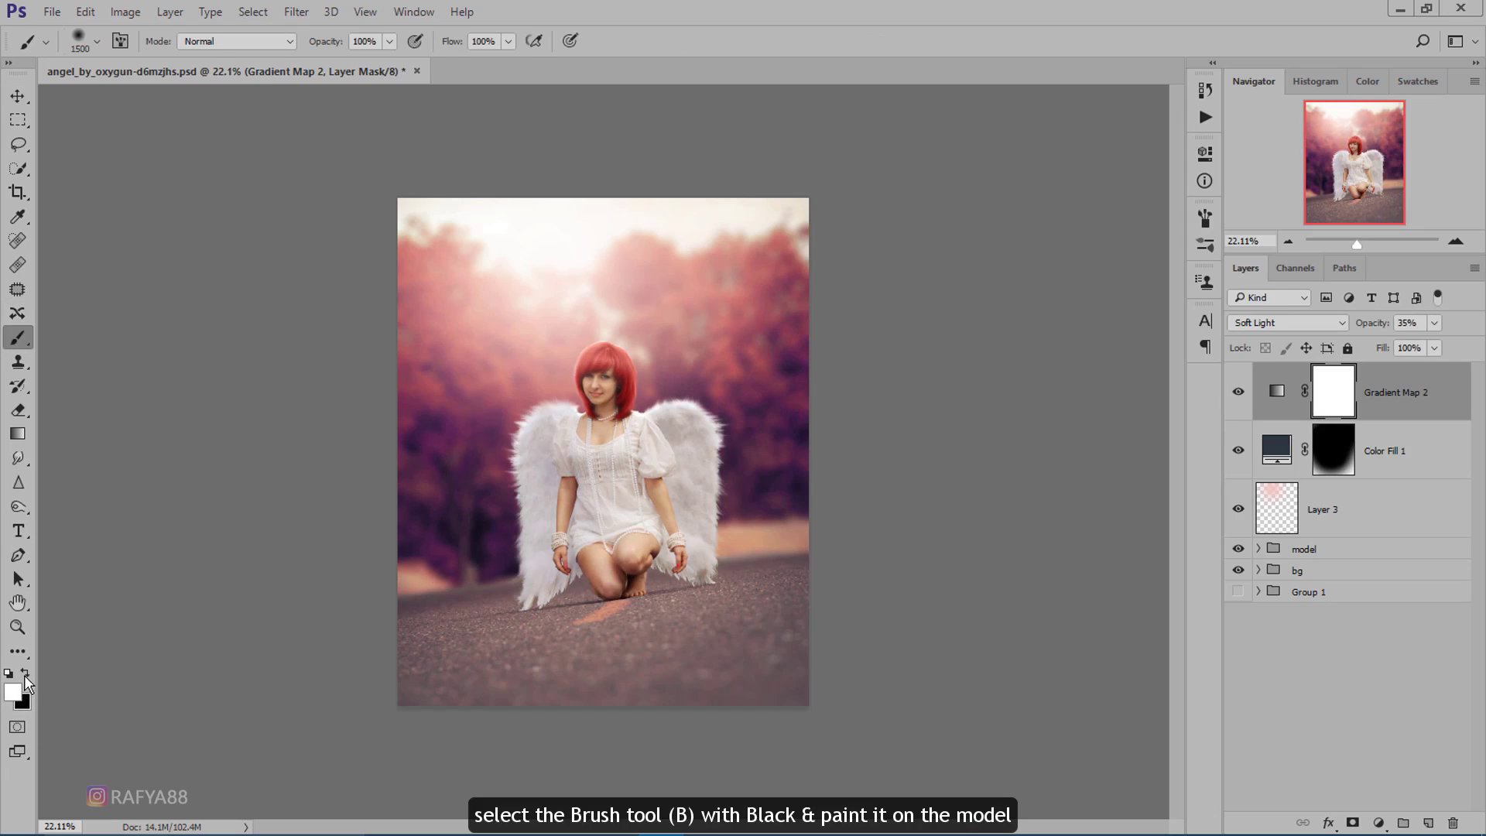
scroll(603, 452, up, 3)
right_click(691, 353)
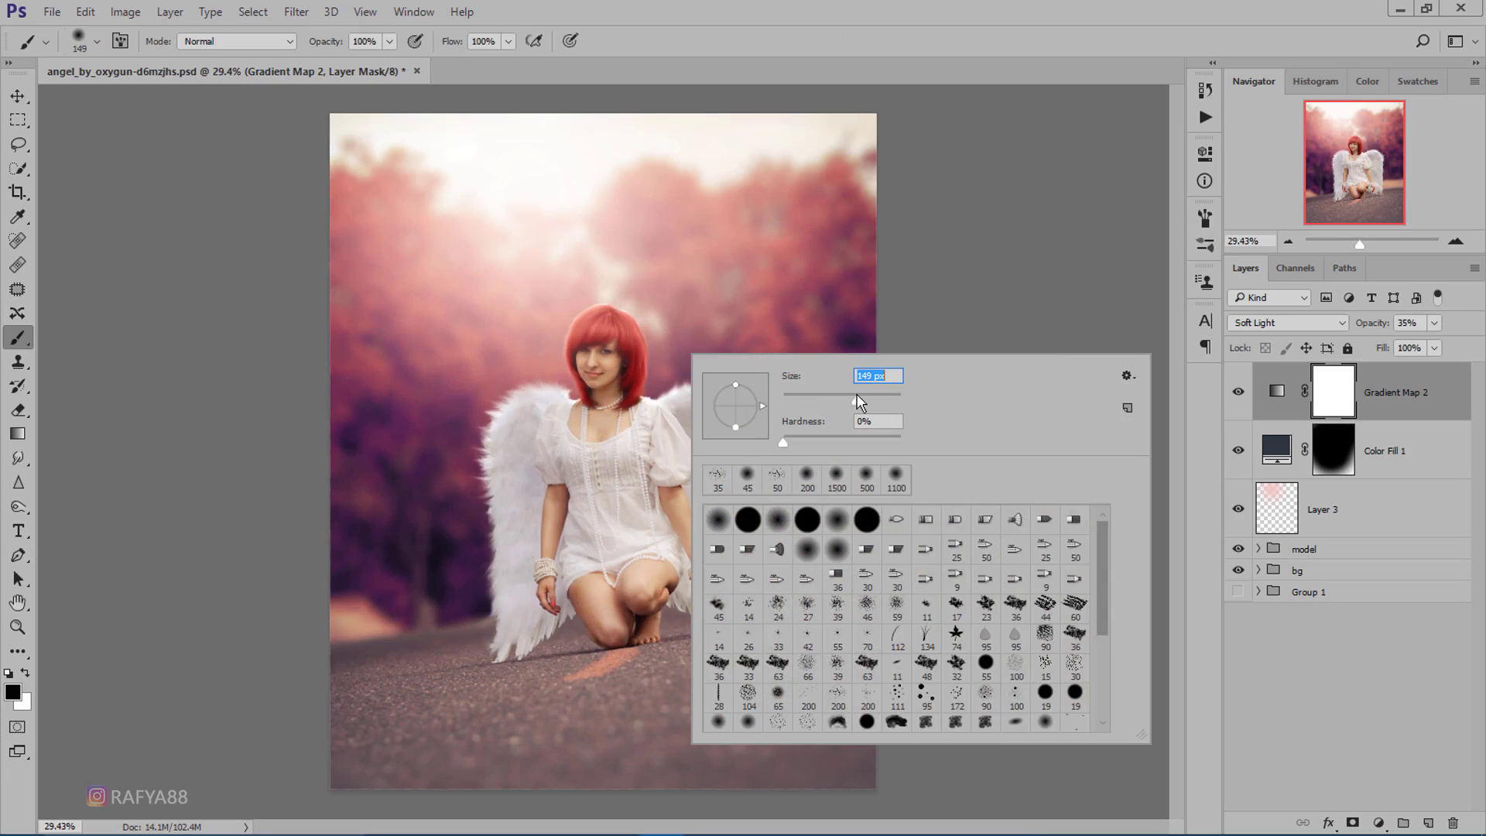
click(600, 354)
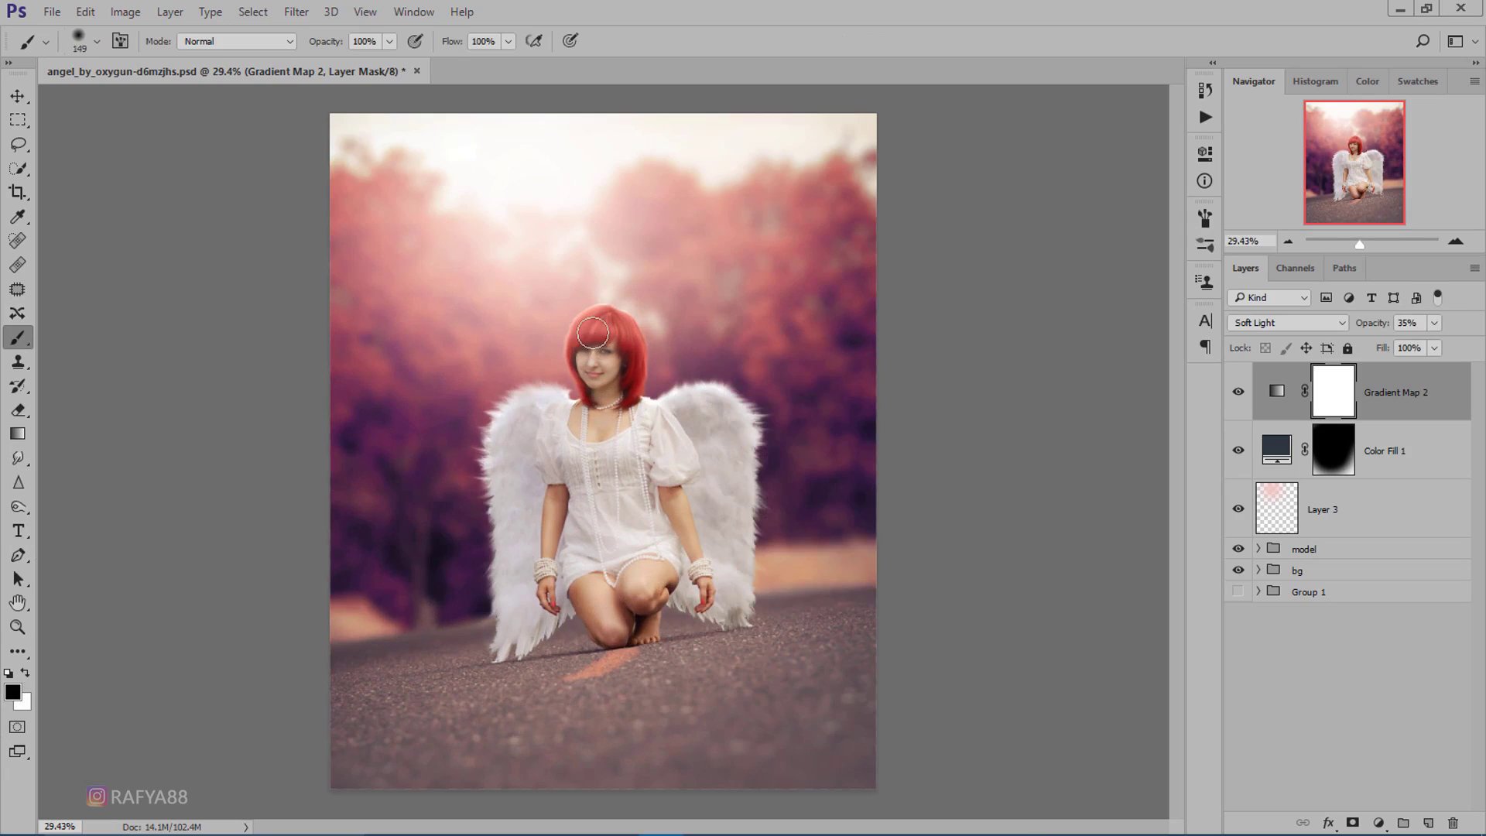
drag(626, 379, 597, 412)
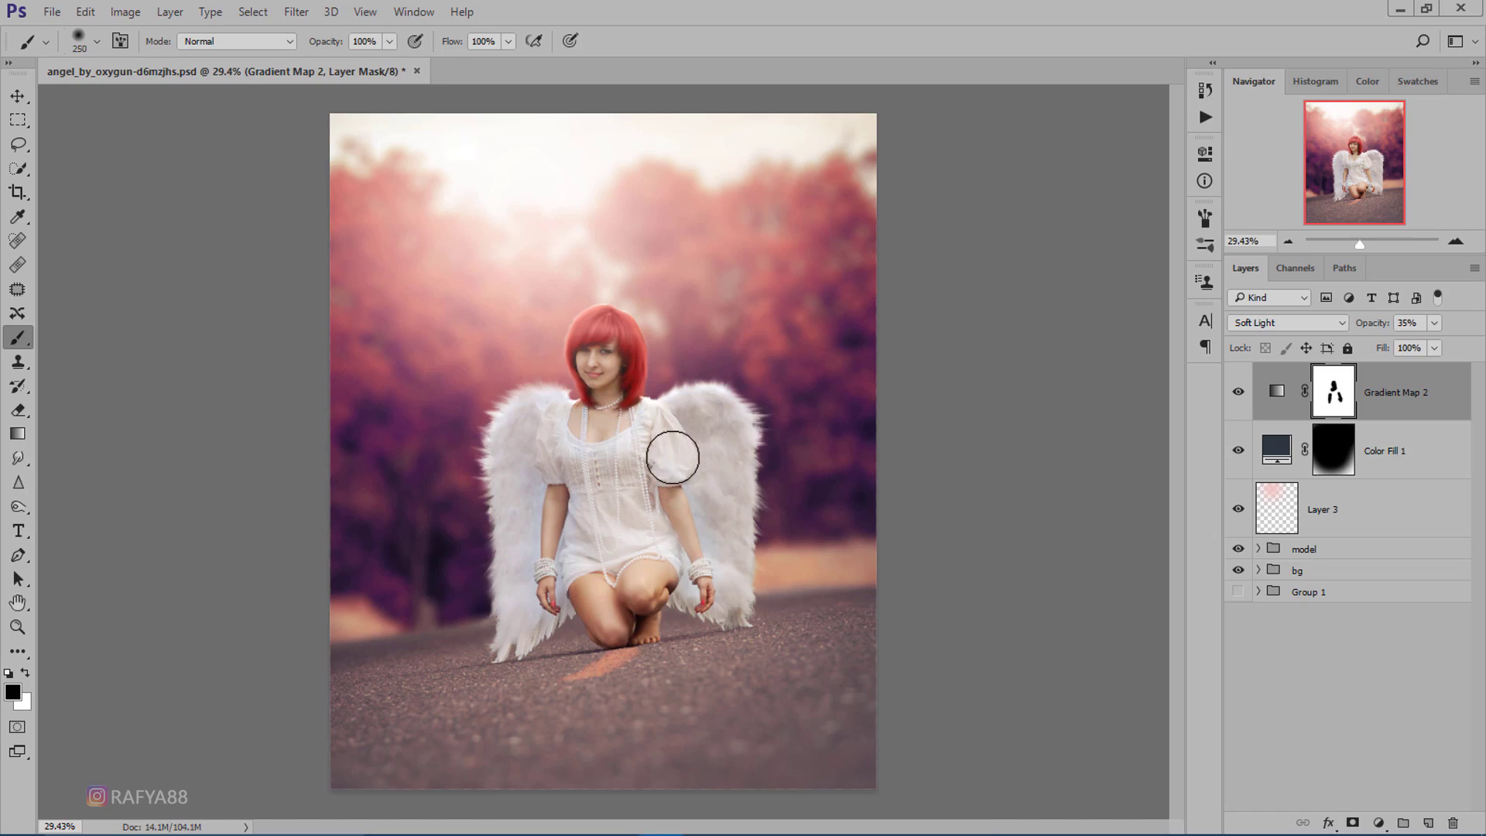
key(bracketright)
key(bracketright)
mouse_move(717, 597)
mouse_down()
mouse_move(524, 609)
mouse_move(608, 398)
mouse_move(560, 532)
mouse_move(667, 450)
mouse_up()
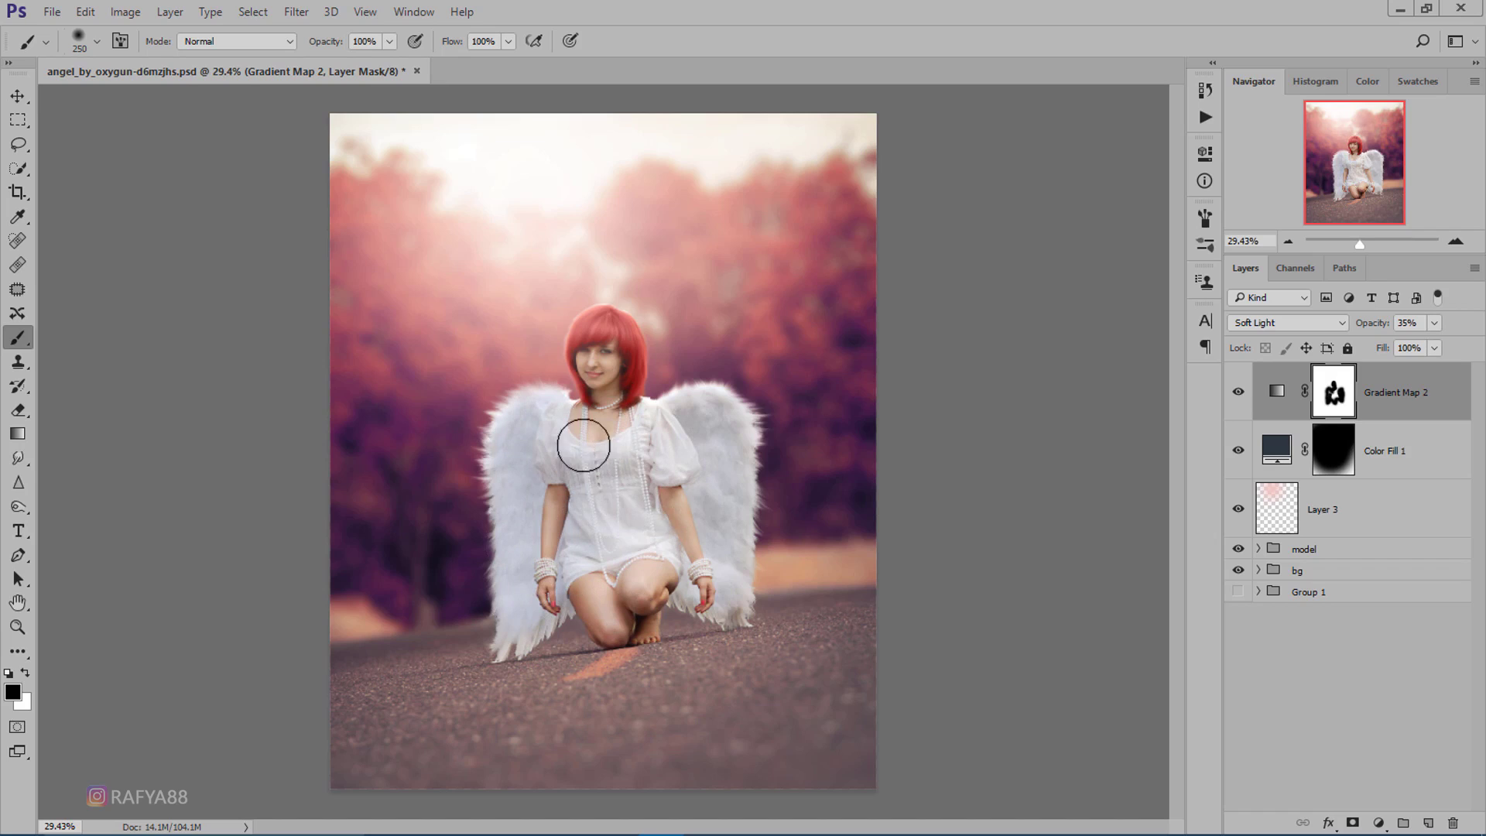
click(1237, 394)
scroll(741, 396, down, 1)
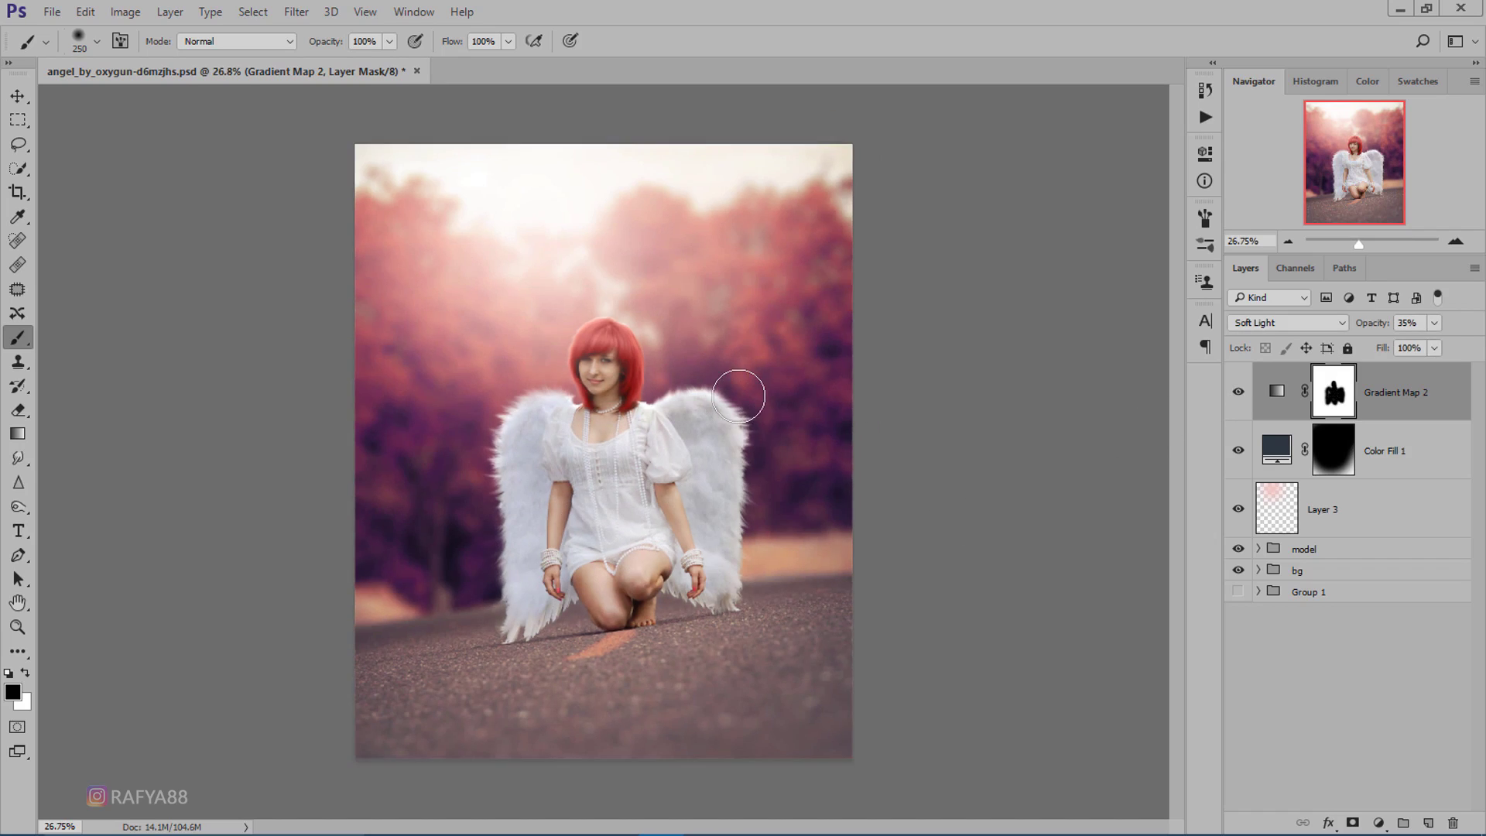
Add a Curves adjustment layer and lift the RGB midtones slightly.
click(1377, 823)
click(1397, 527)
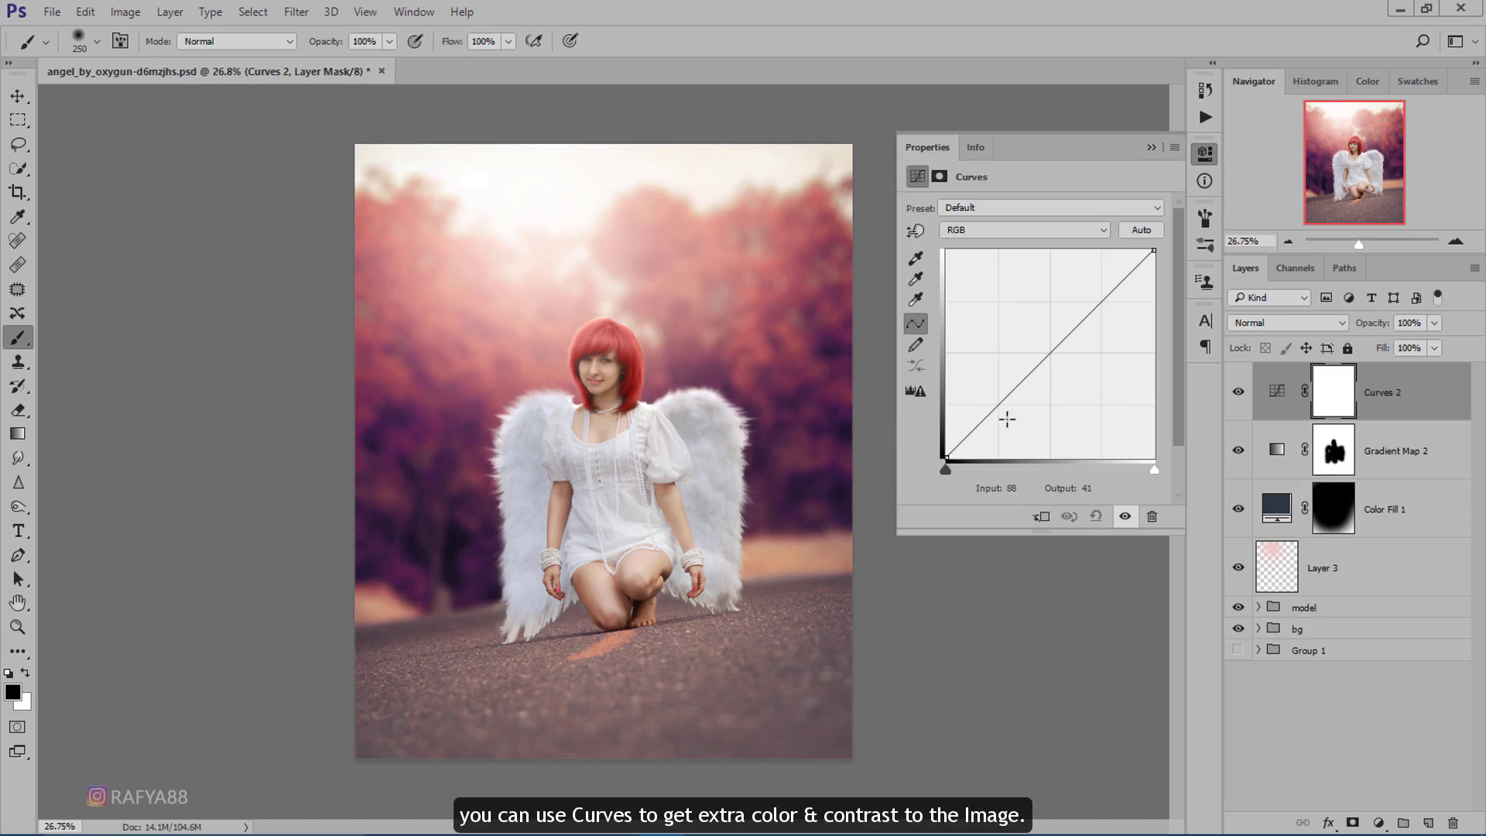
drag(1065, 336, 1065, 331)
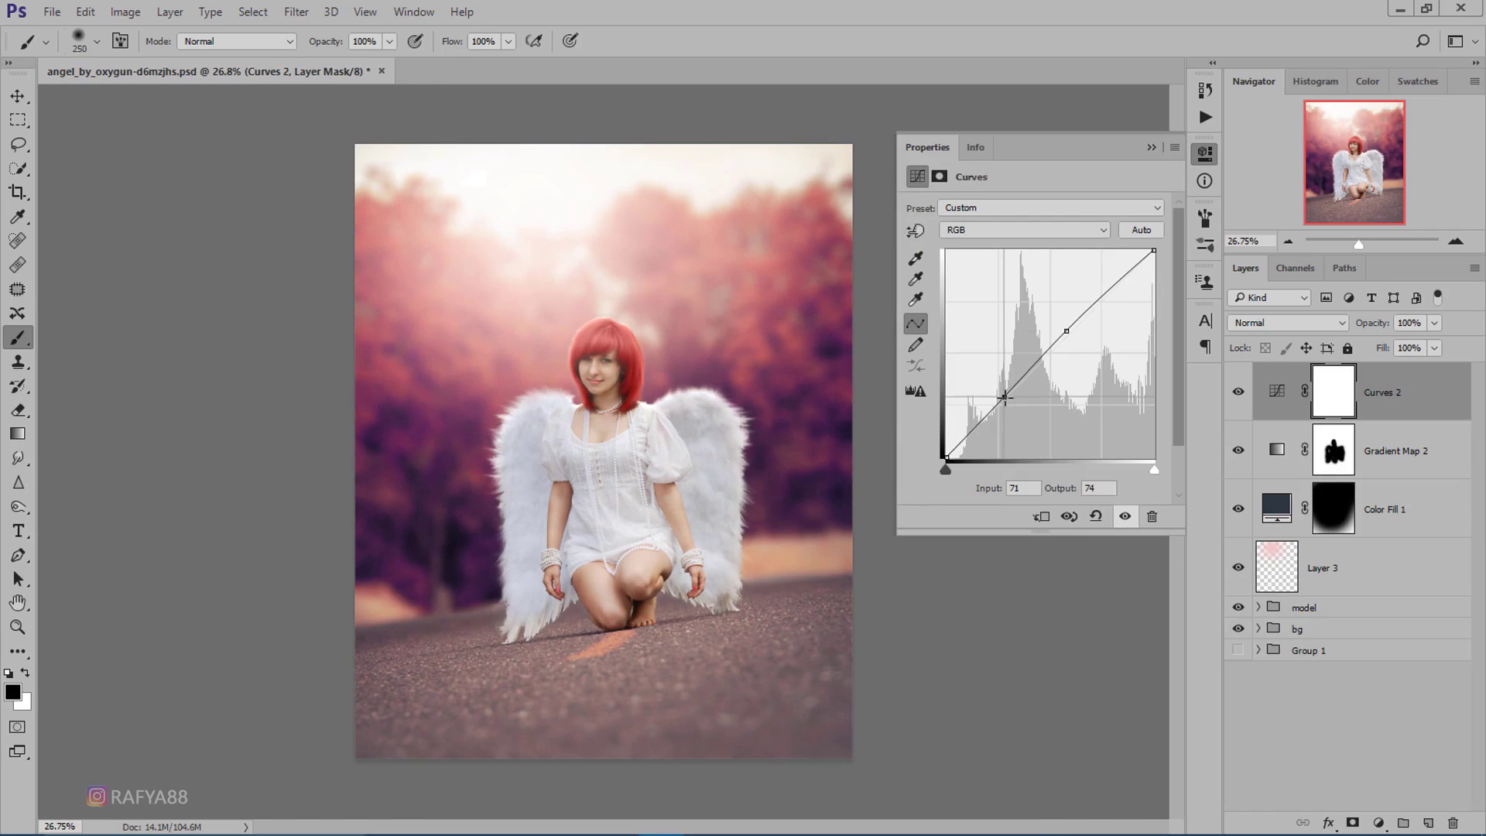
click(1004, 397)
In the Blue channel, lower the white point, raise the black point and dip the midtones.
click(1010, 230)
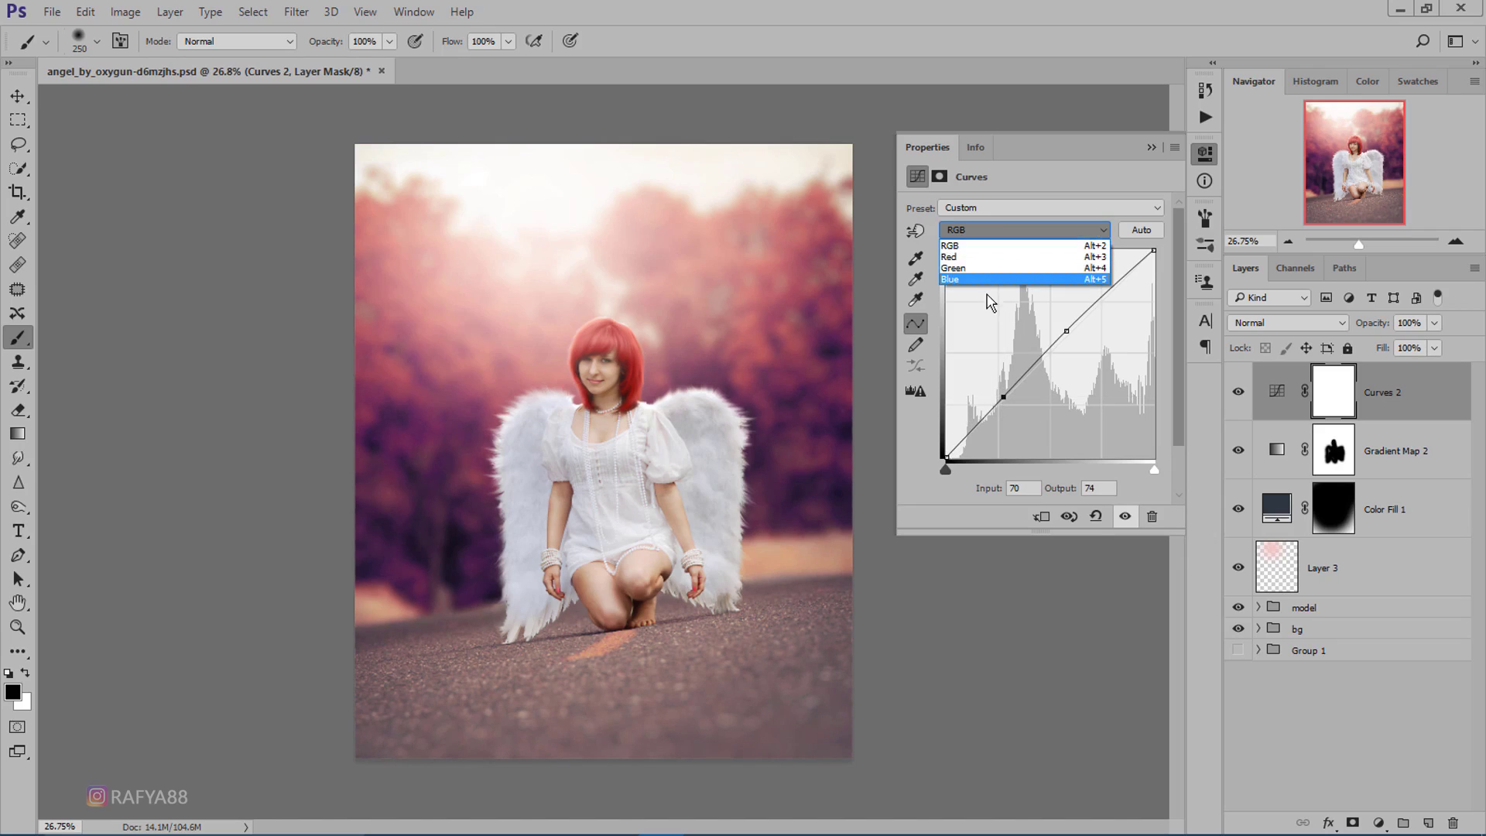
click(987, 280)
drag(1152, 250, 1155, 259)
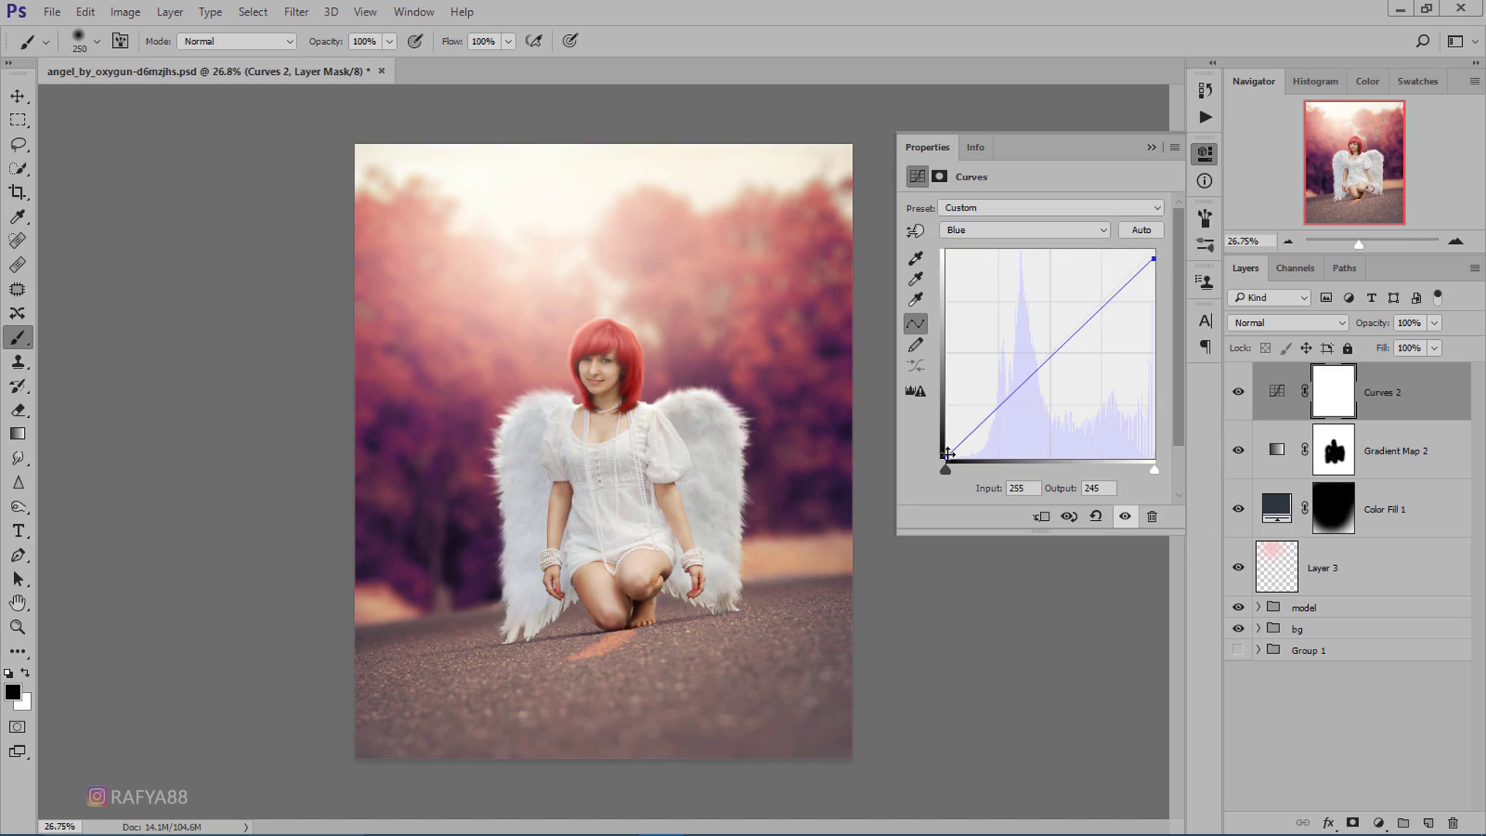
drag(942, 453, 914, 436)
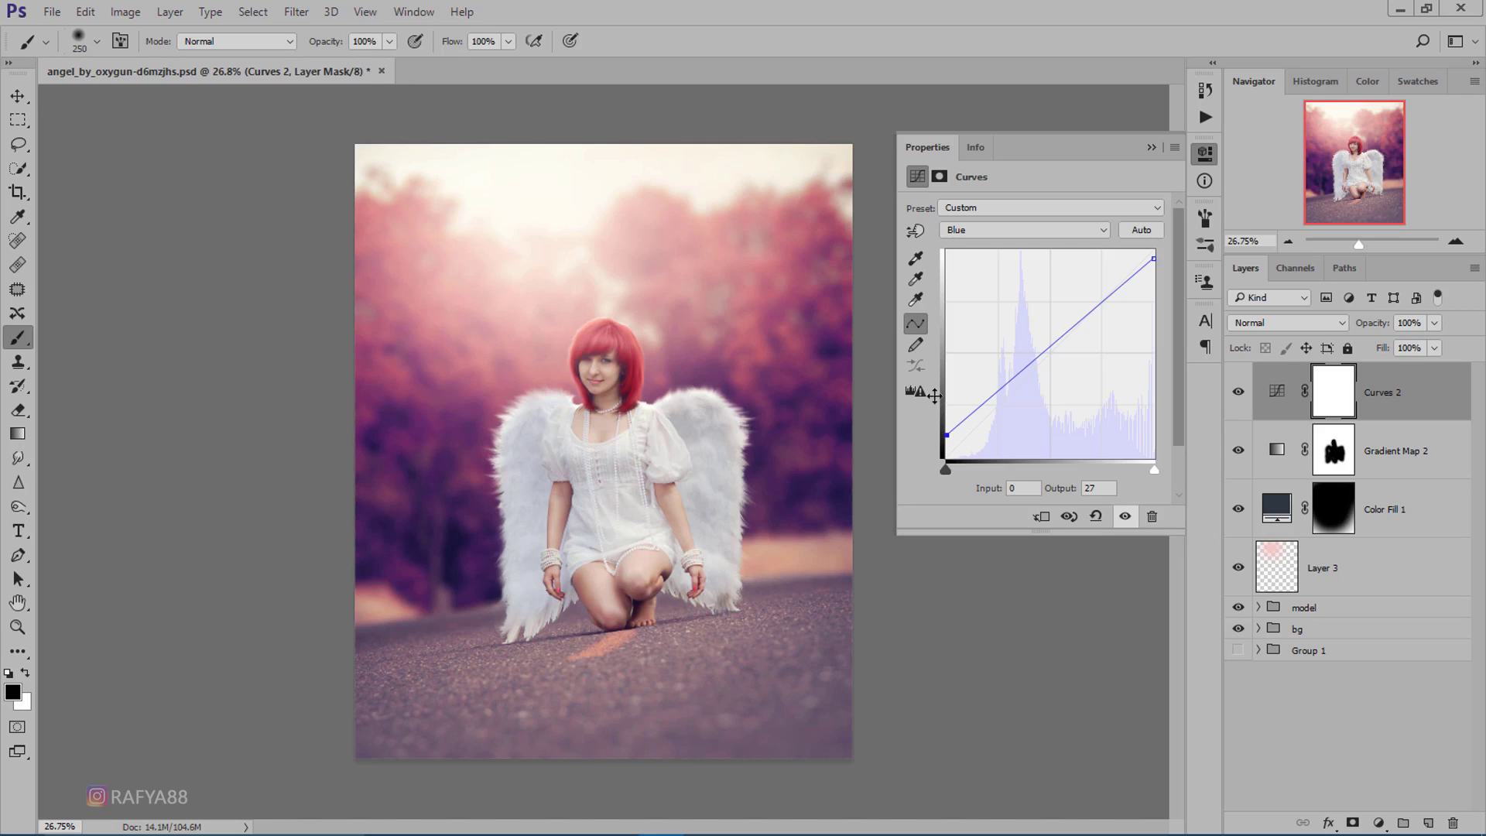
drag(1055, 339, 1058, 343)
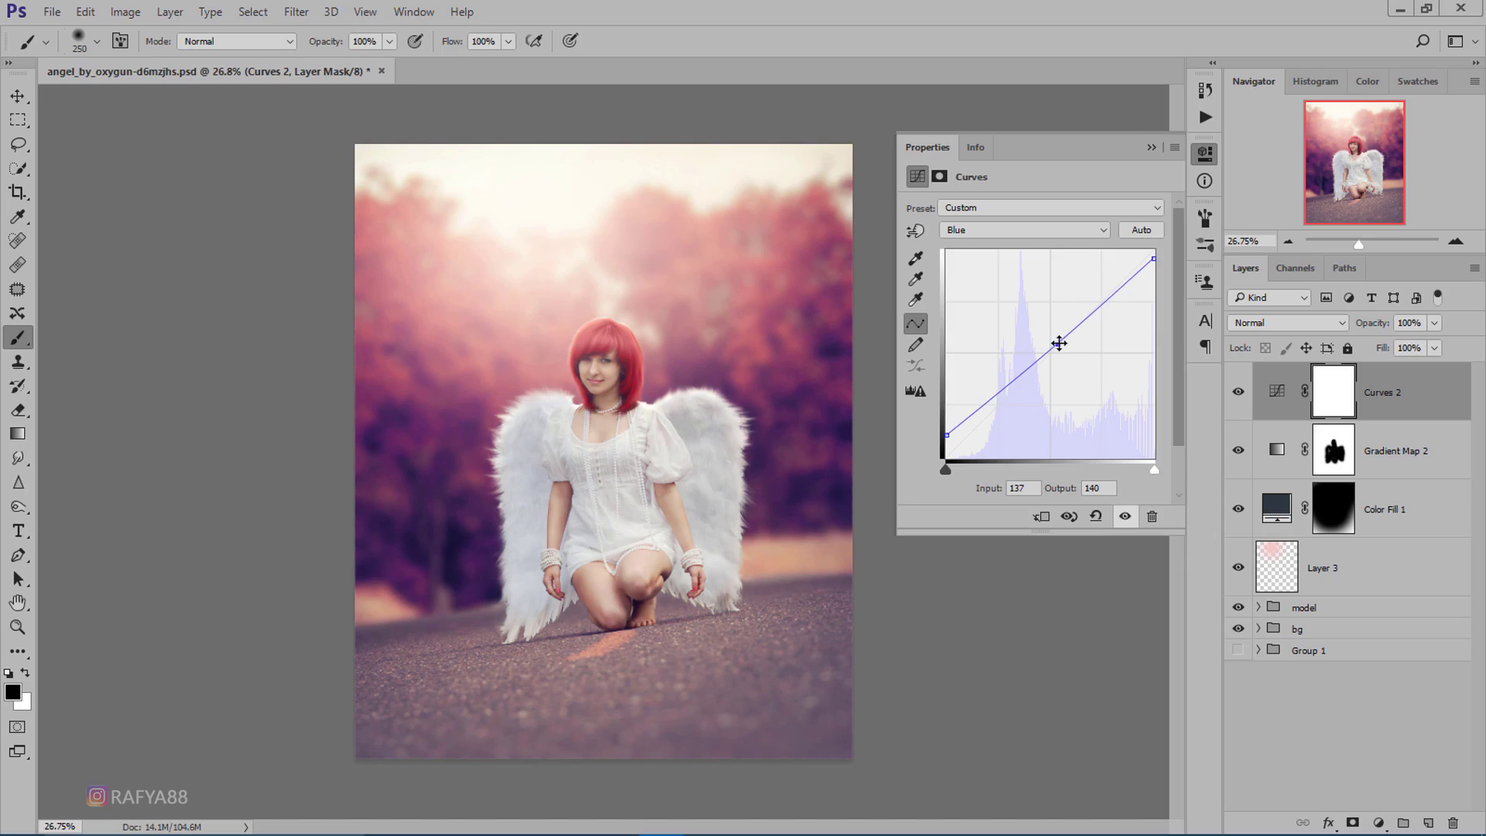
drag(1058, 343, 1059, 345)
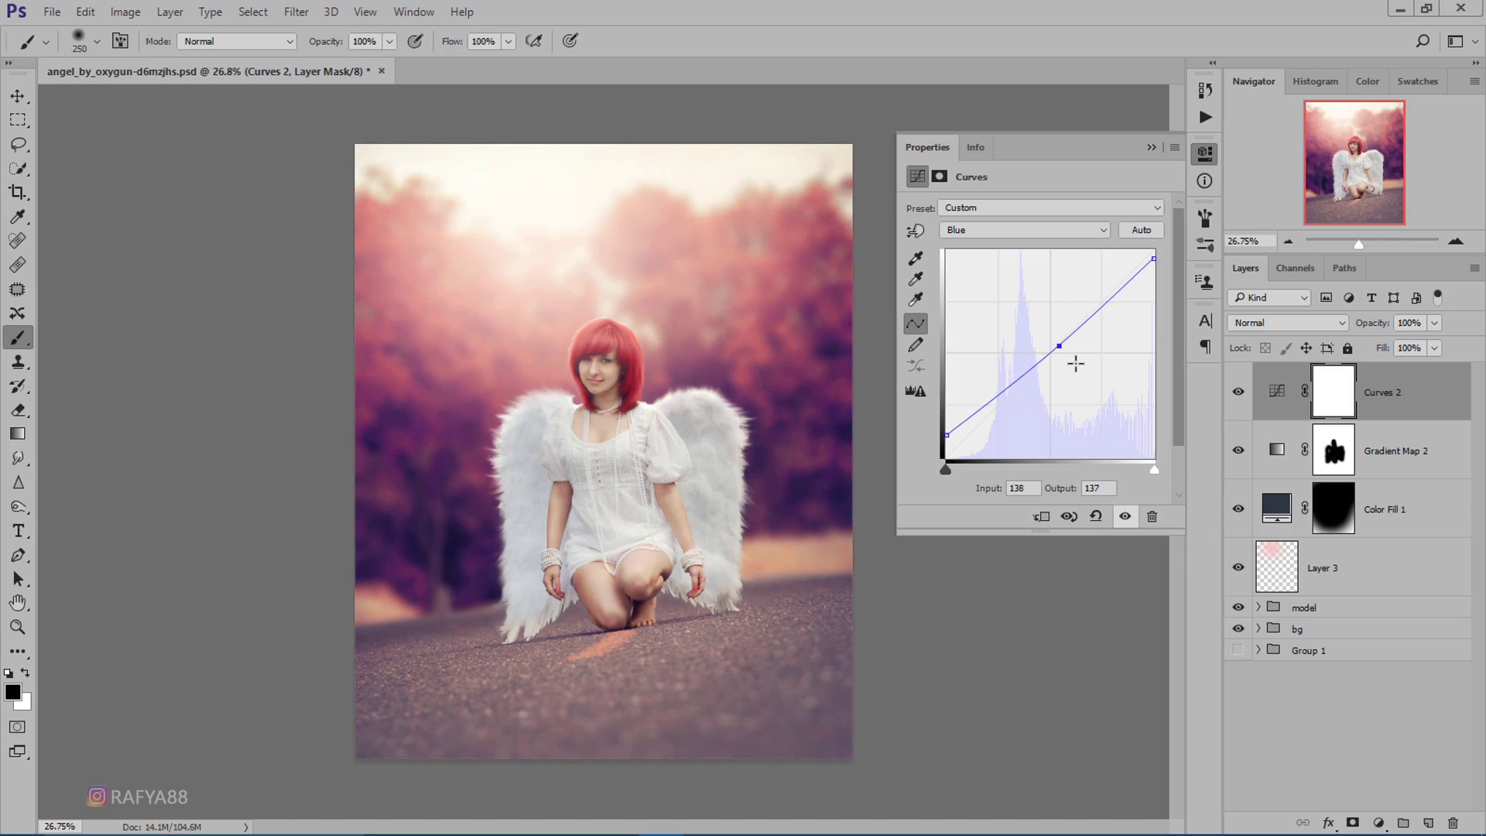
click(1150, 147)
click(1238, 392)
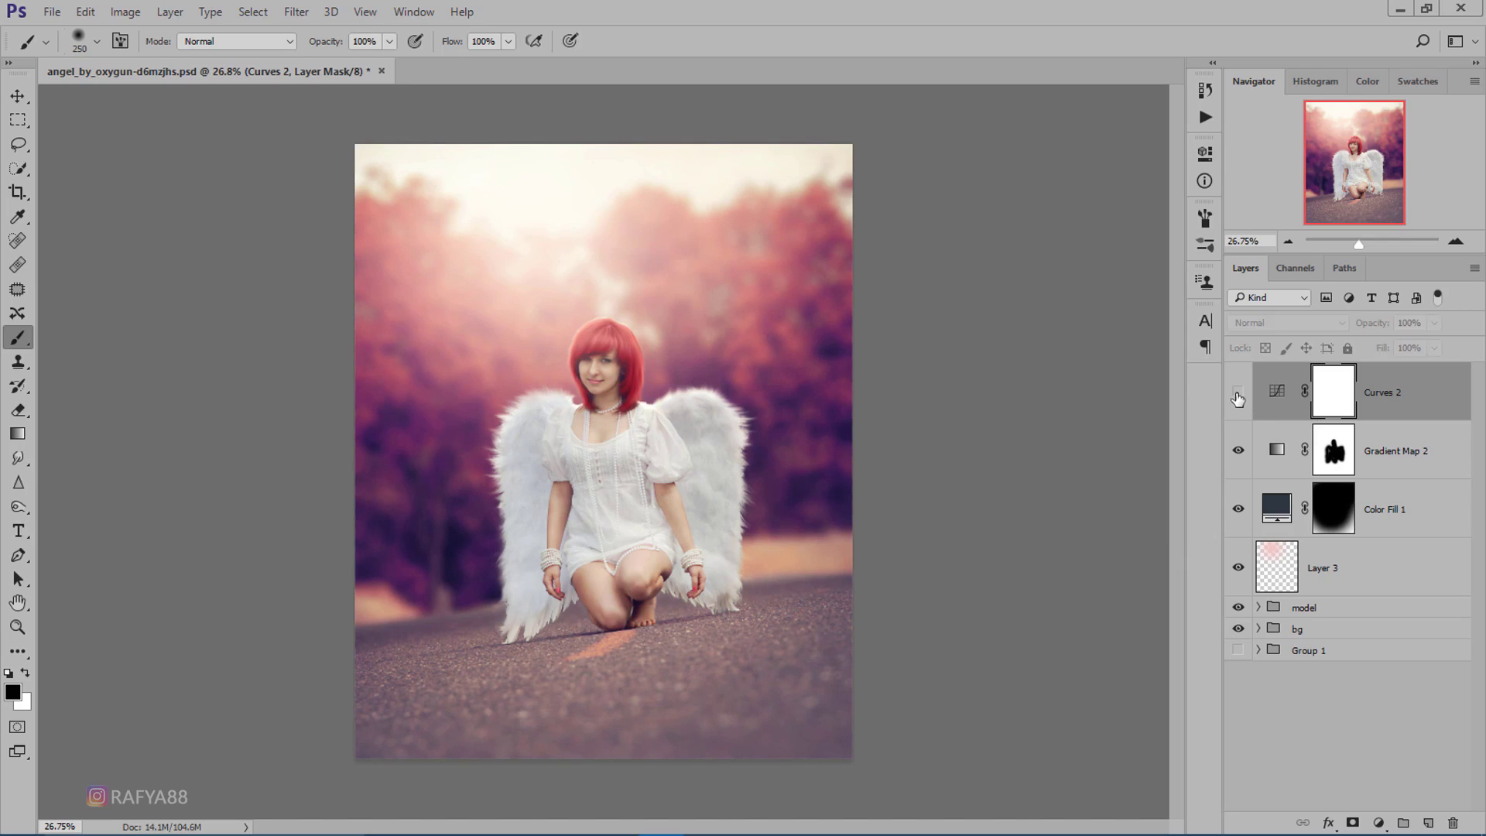
click(1239, 396)
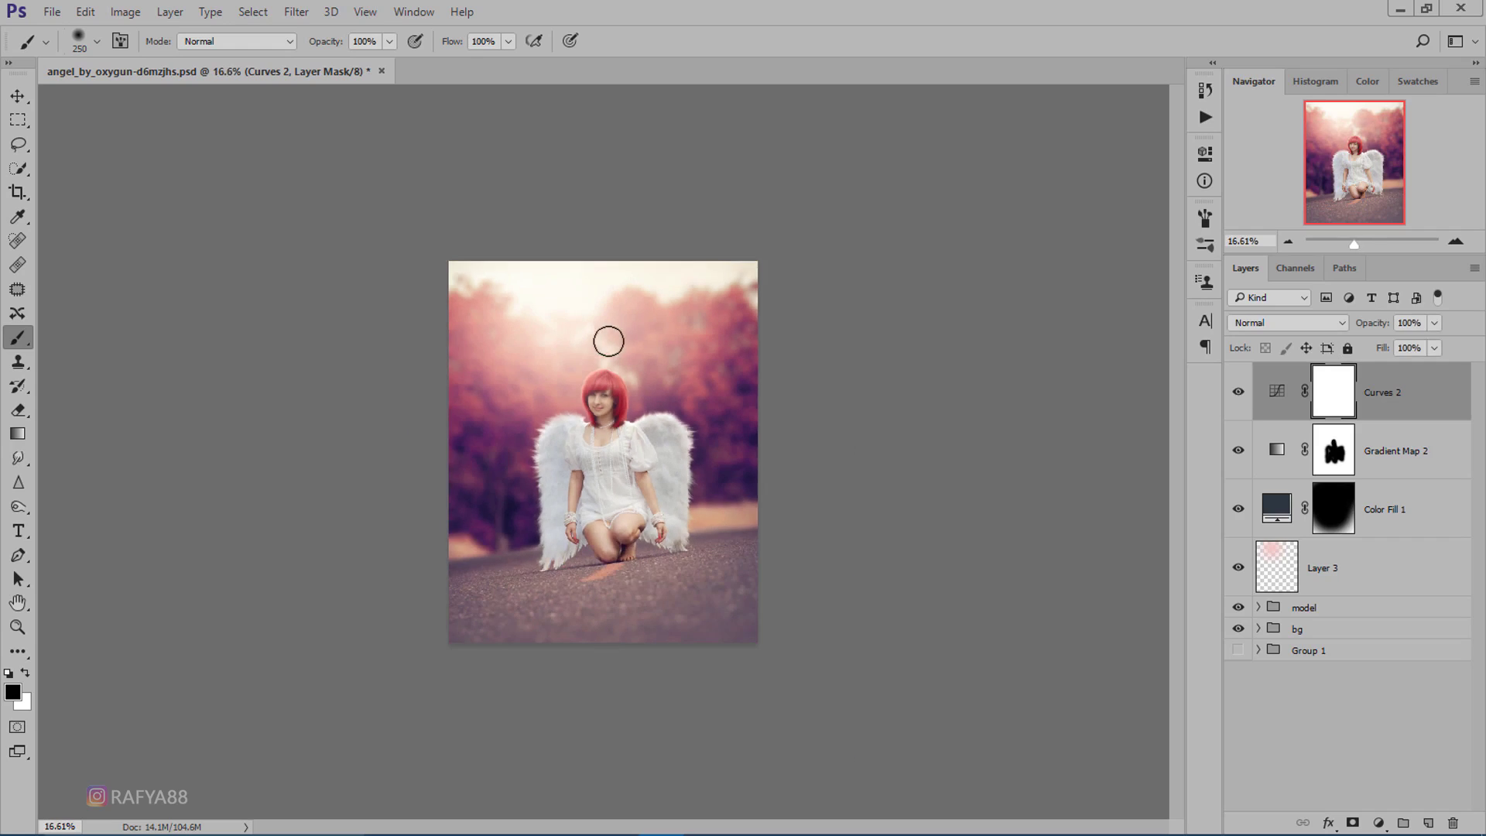